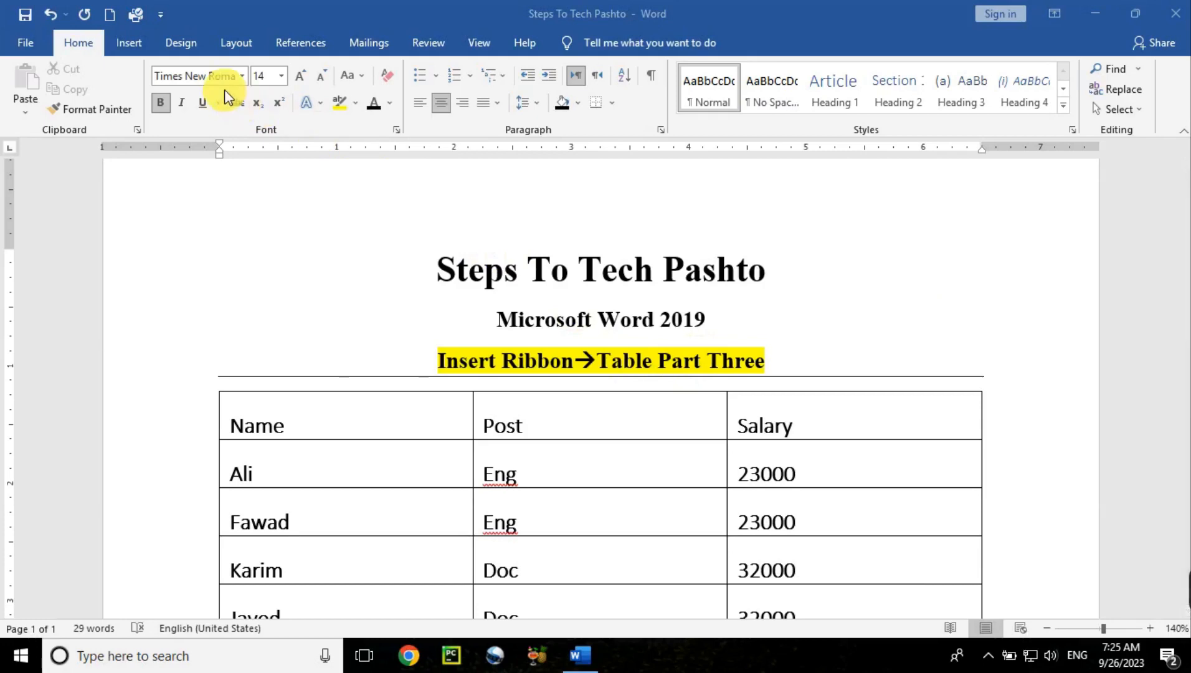
left_click(145, 43)
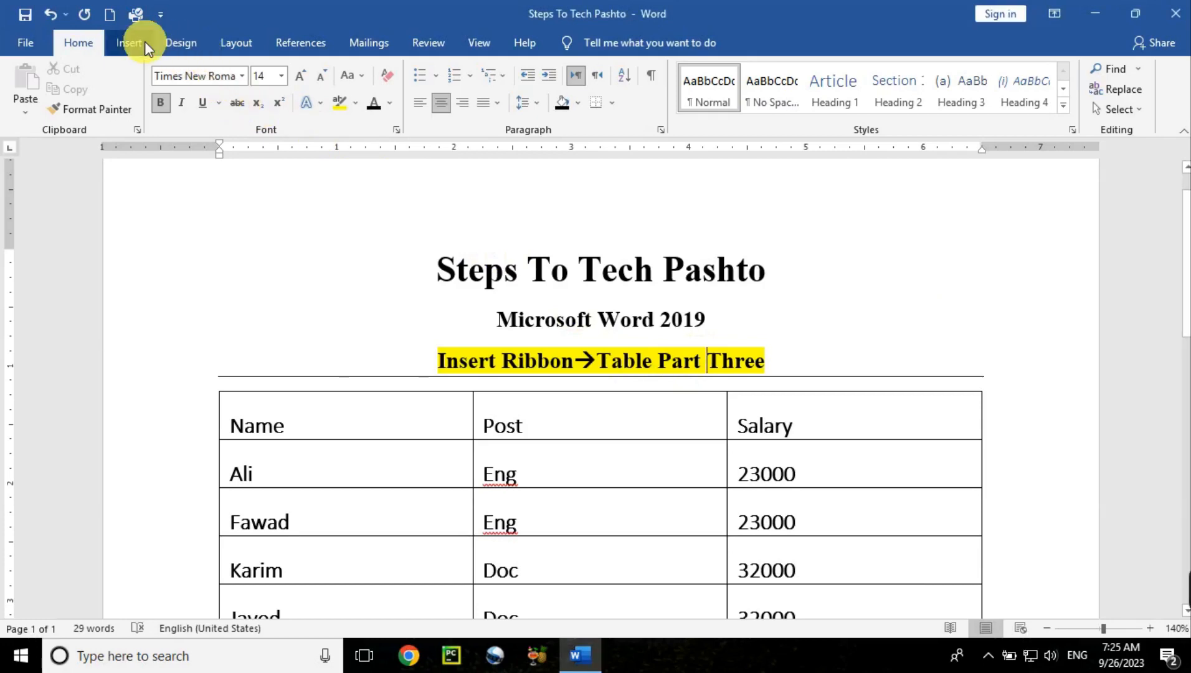
left_click(144, 42)
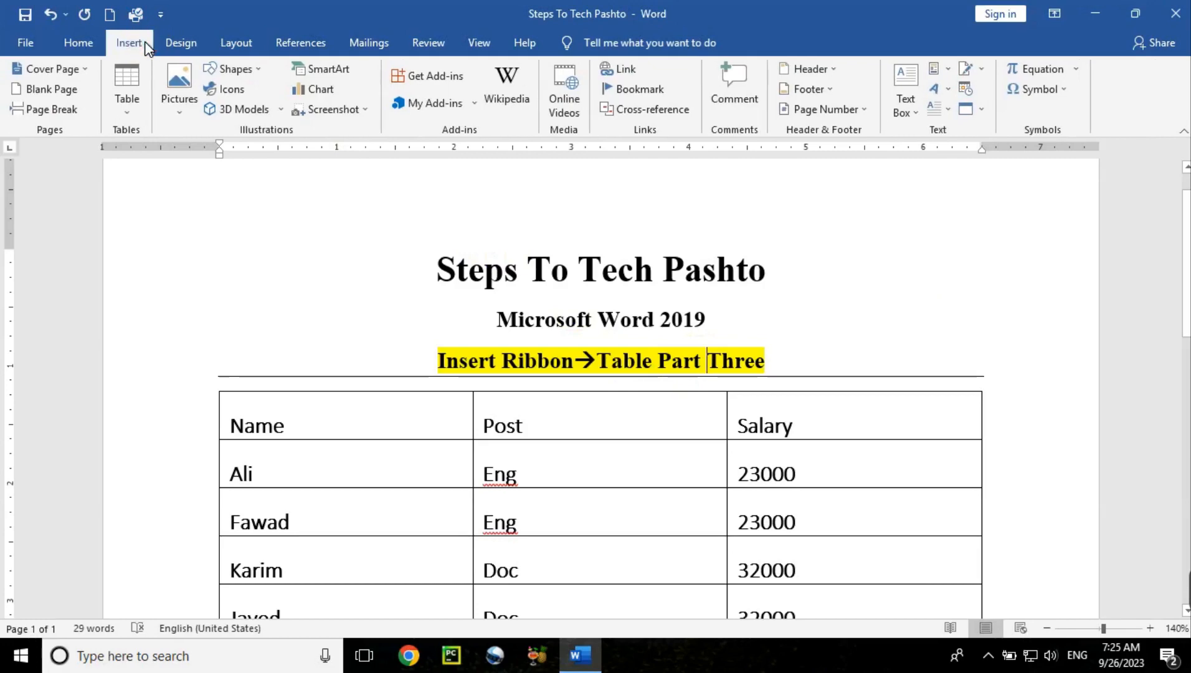
left_click(128, 116)
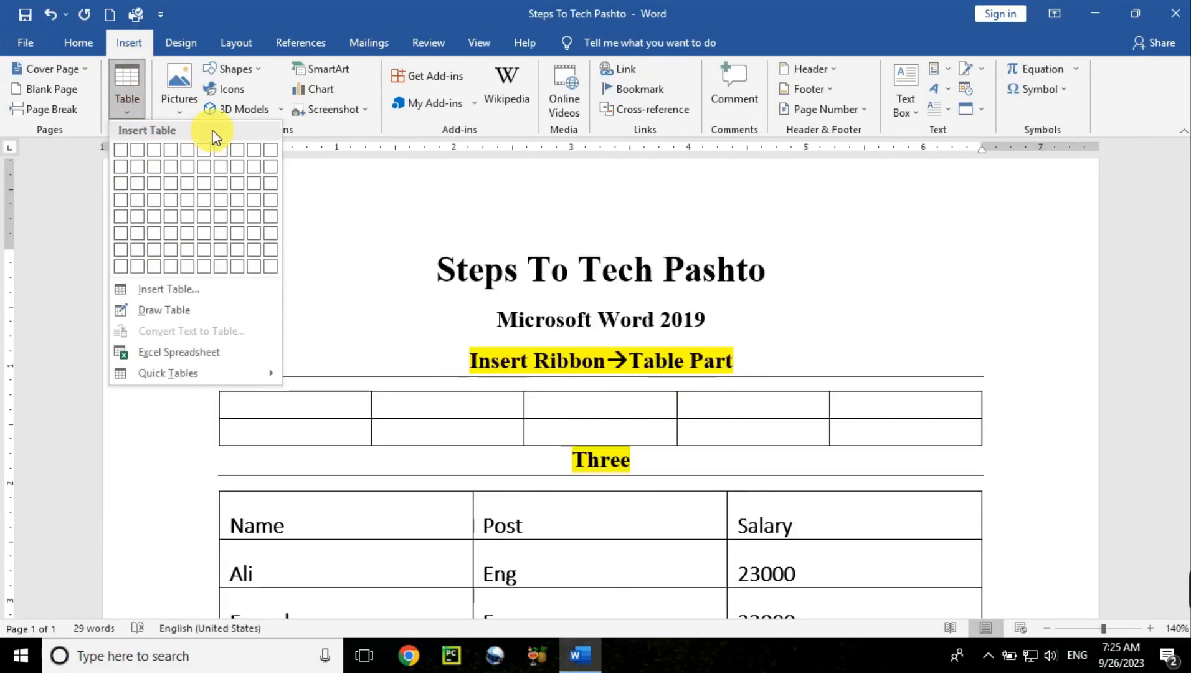
left_click(405, 230)
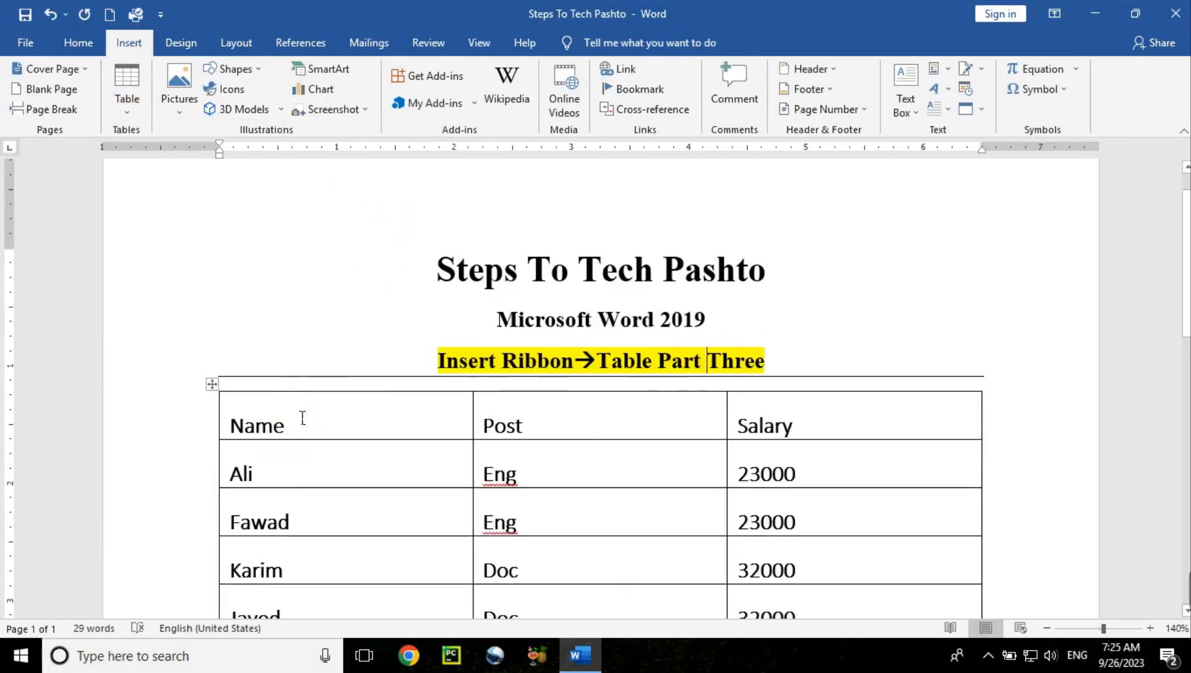
Select the whole table and examine the table design and layout tools available for it.
left_click(298, 419)
left_click(223, 390)
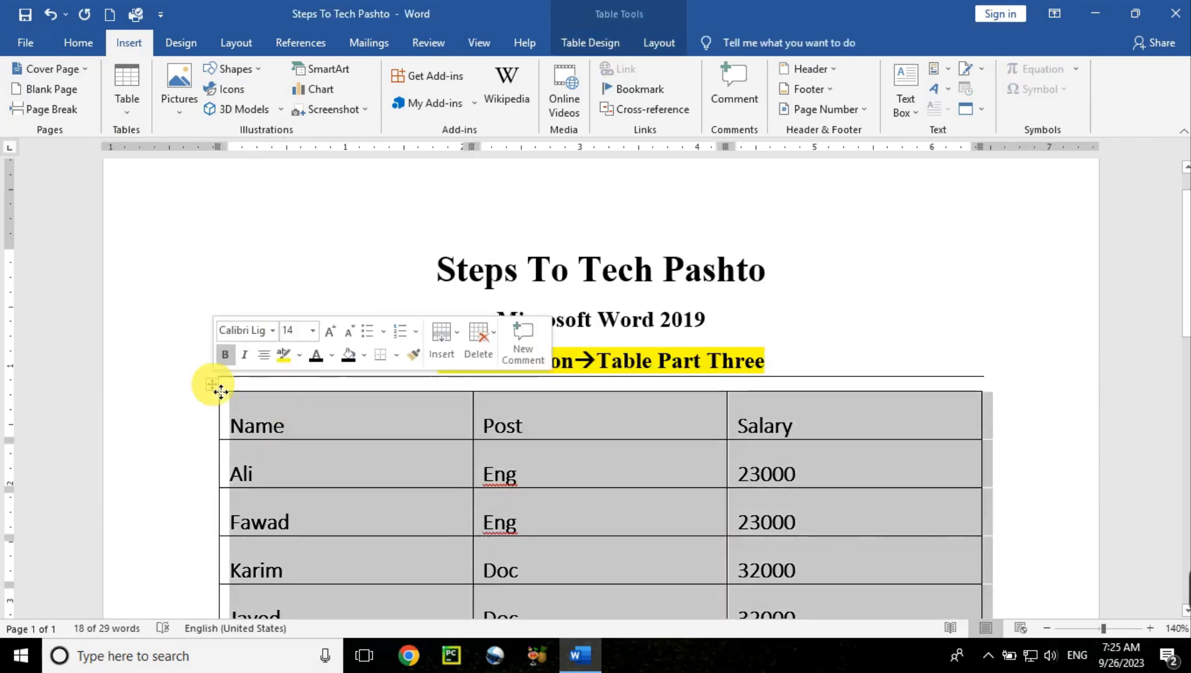
left_click(583, 39)
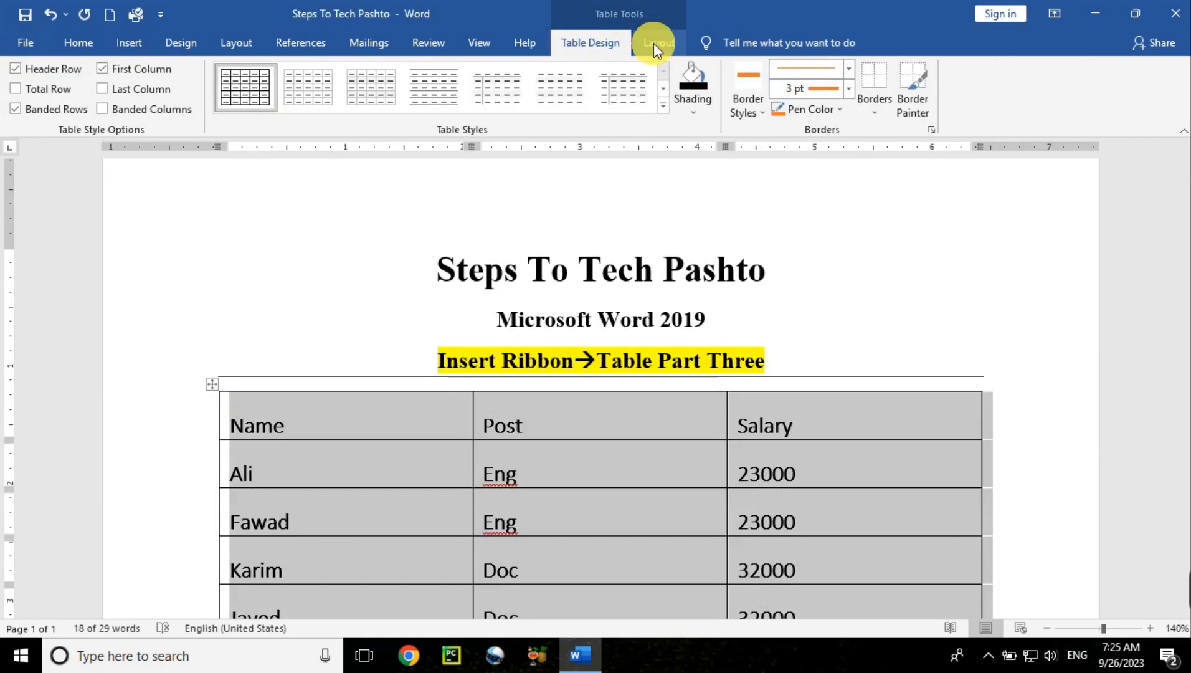
left_click(654, 43)
left_click(598, 45)
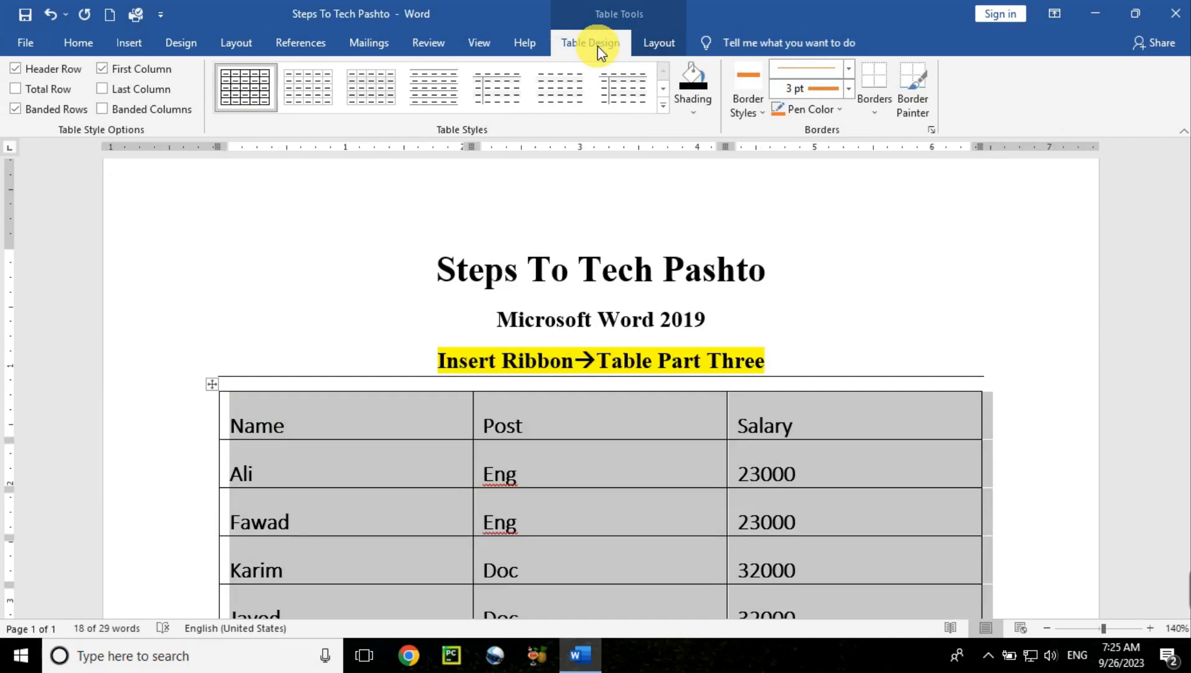
left_click(655, 43)
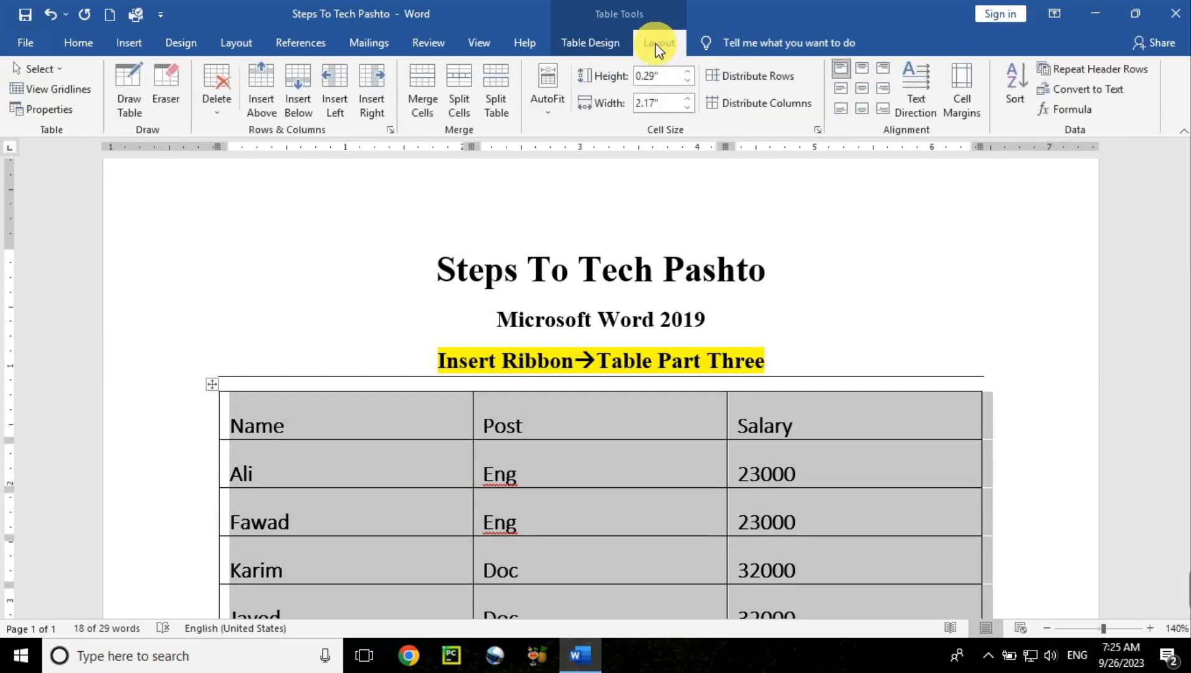
left_click(447, 451)
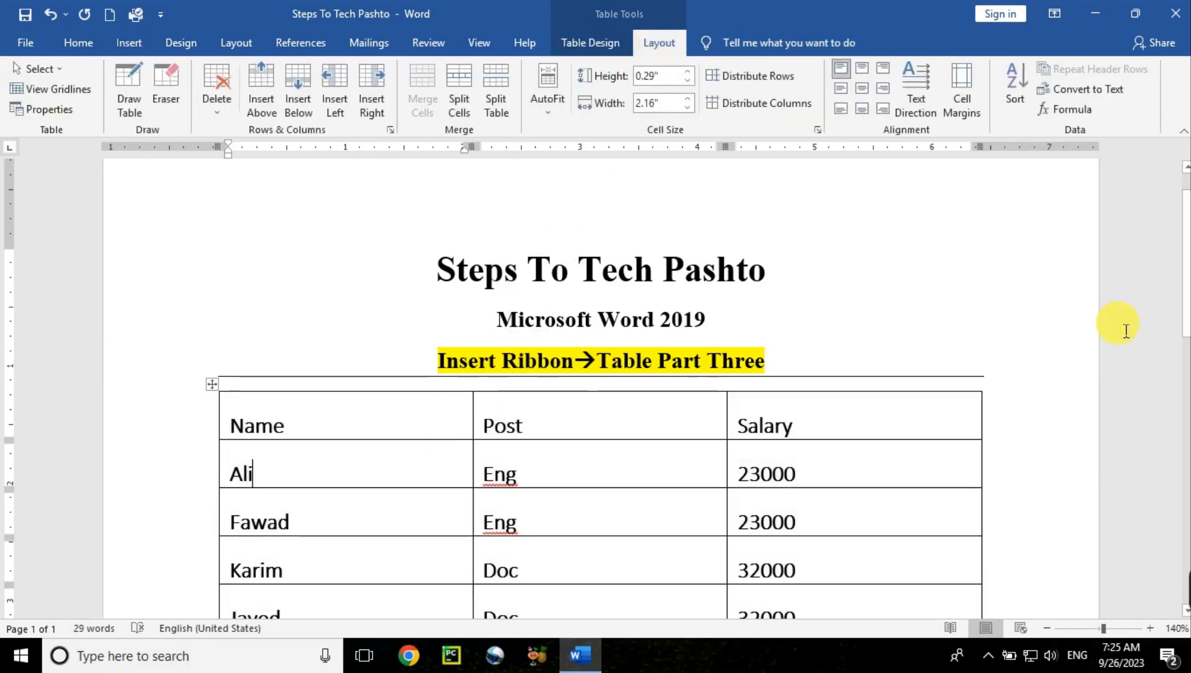
scroll(1186, 255, "down", 3)
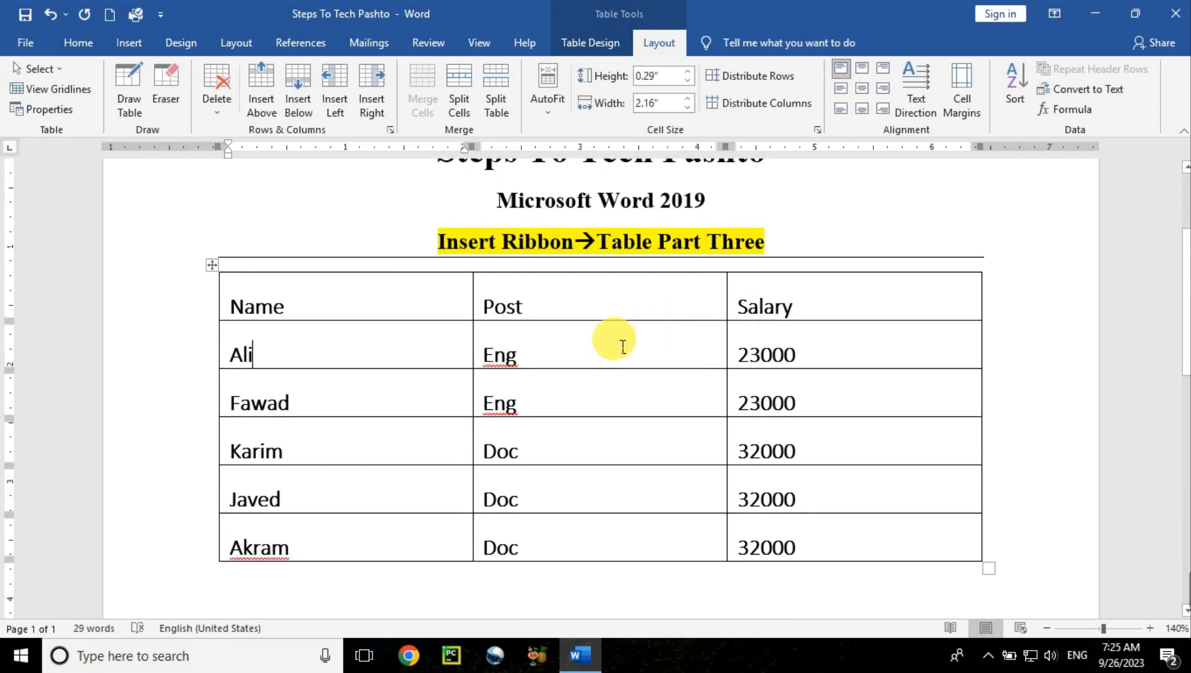
left_click(576, 346)
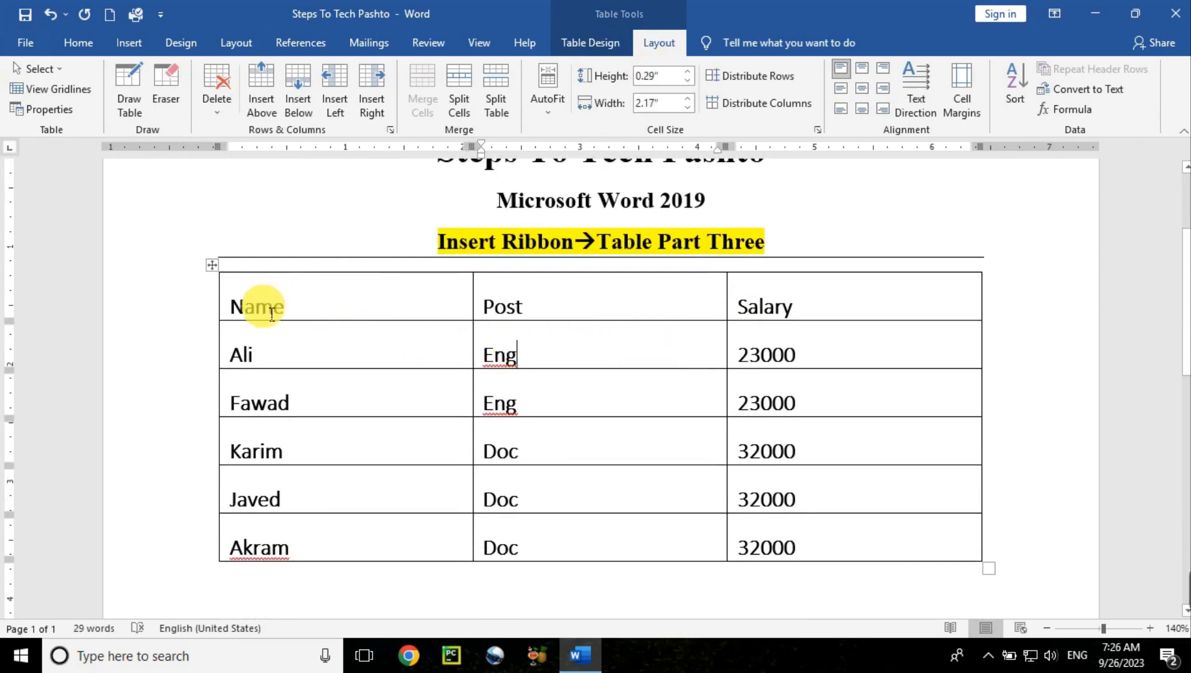
left_click(220, 272)
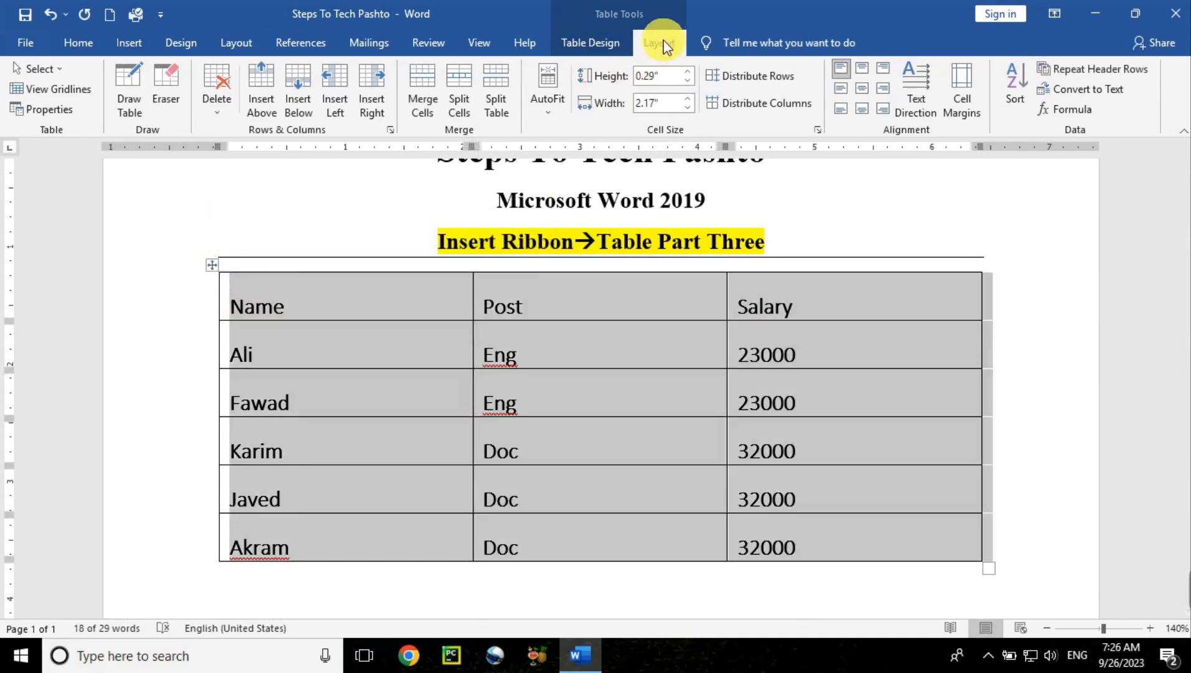
left_click(461, 309)
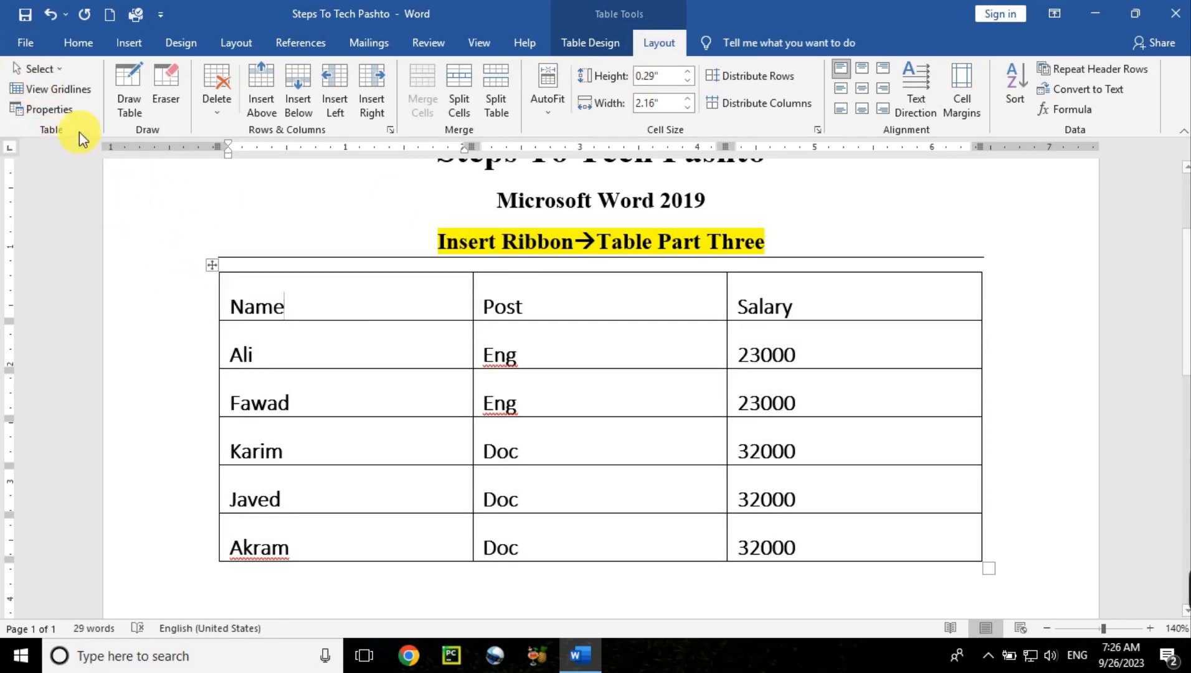
left_click(58, 88)
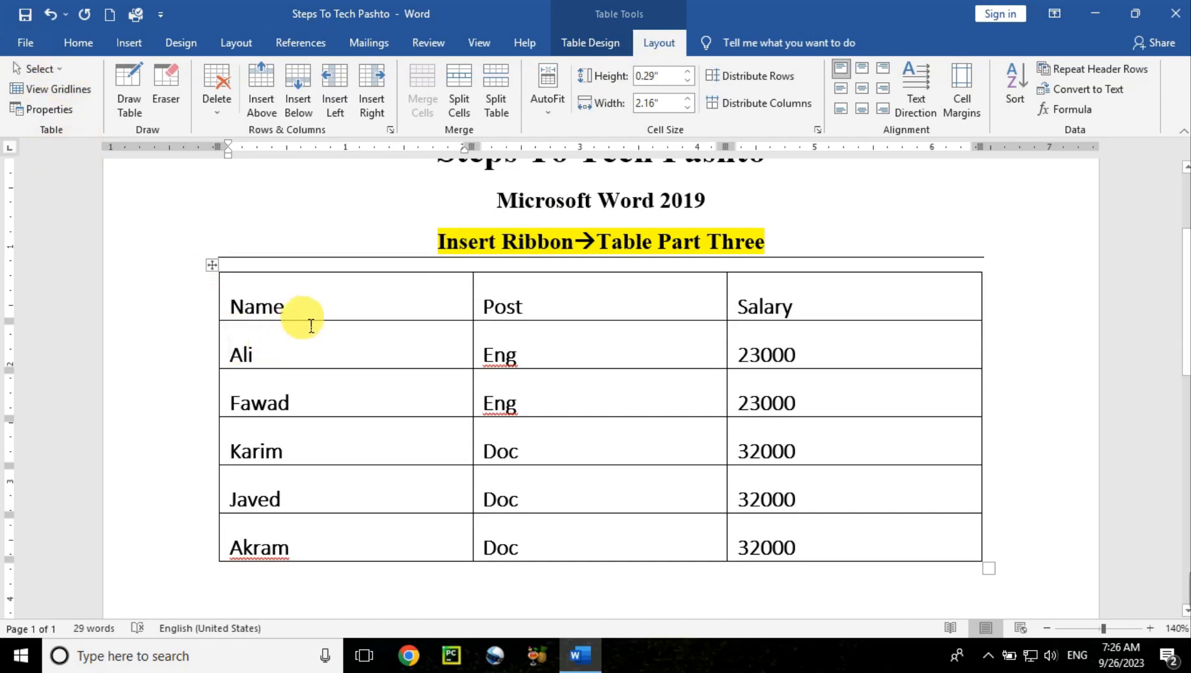
Select the first data cell of the Name column with Select Cell and shade it blue.
left_click(346, 352)
left_click(346, 352)
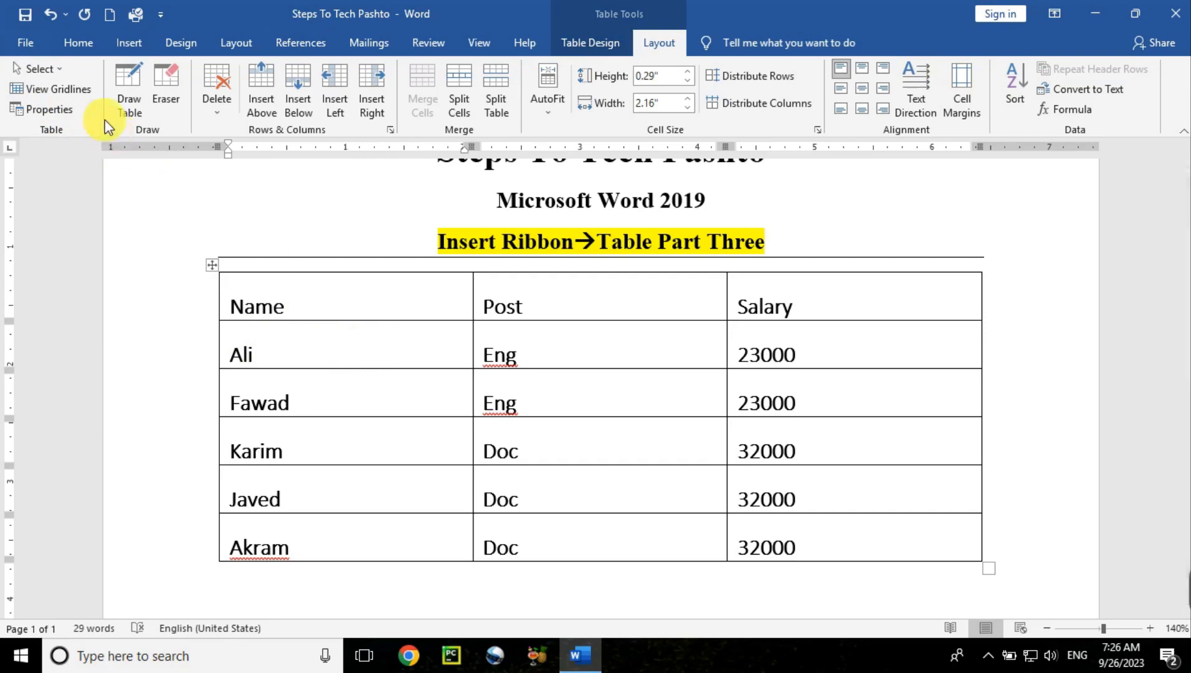
left_click(67, 74)
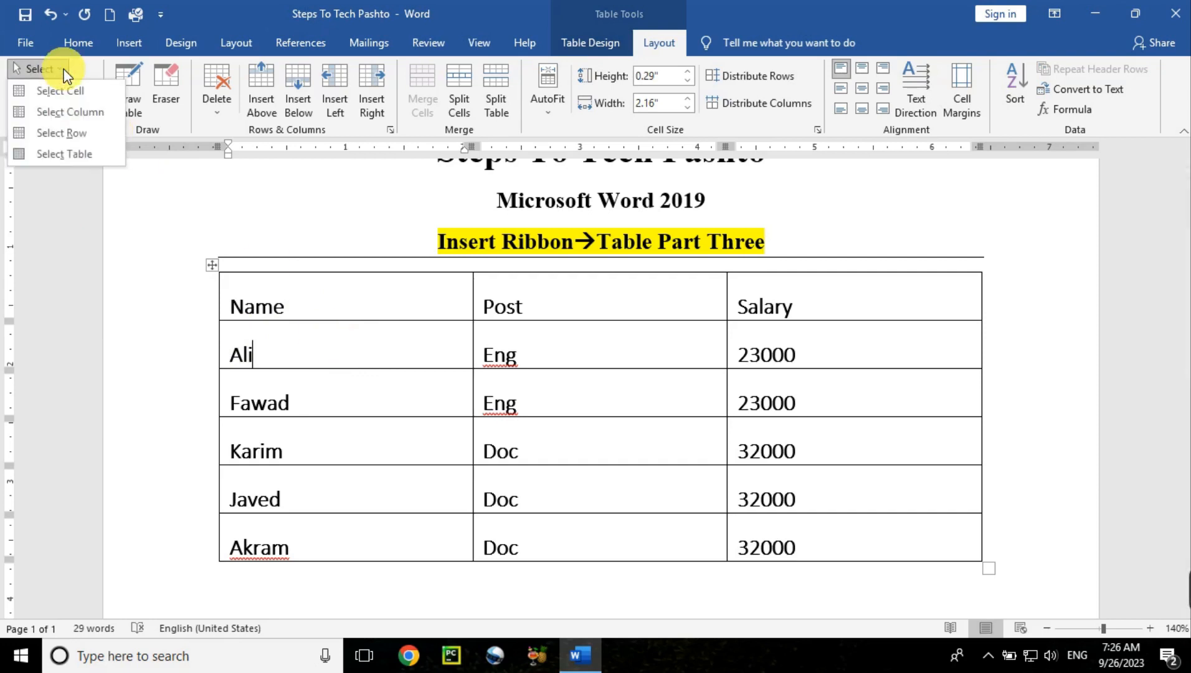
left_click(65, 89)
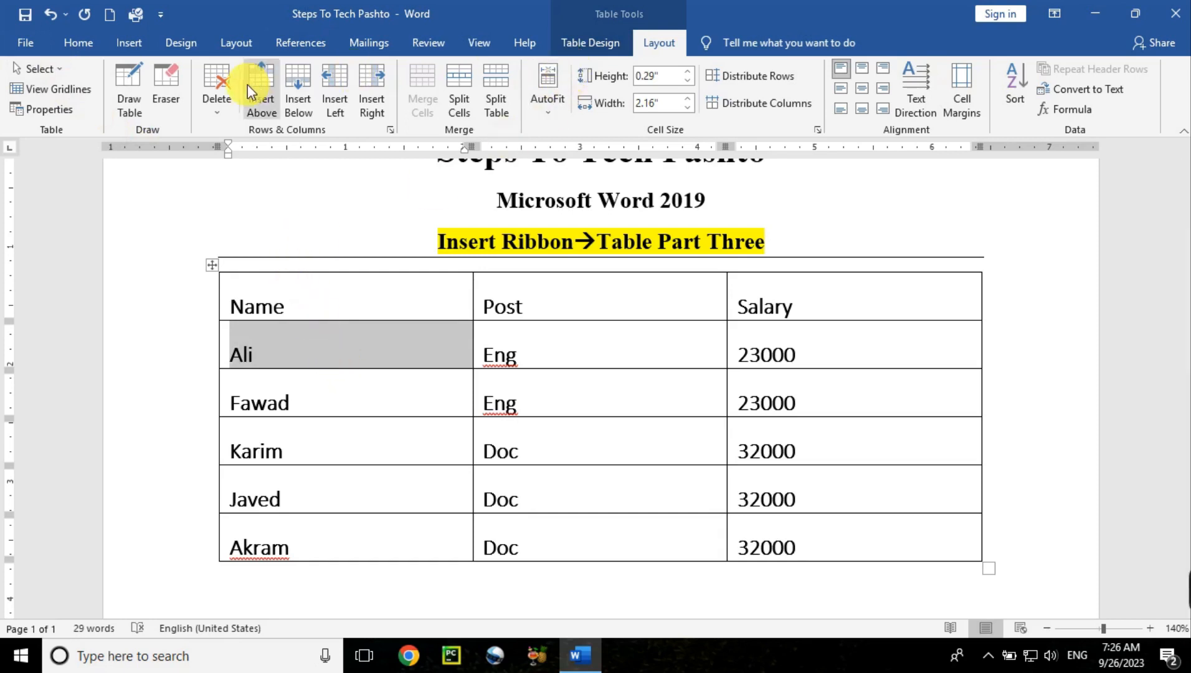
left_click(585, 42)
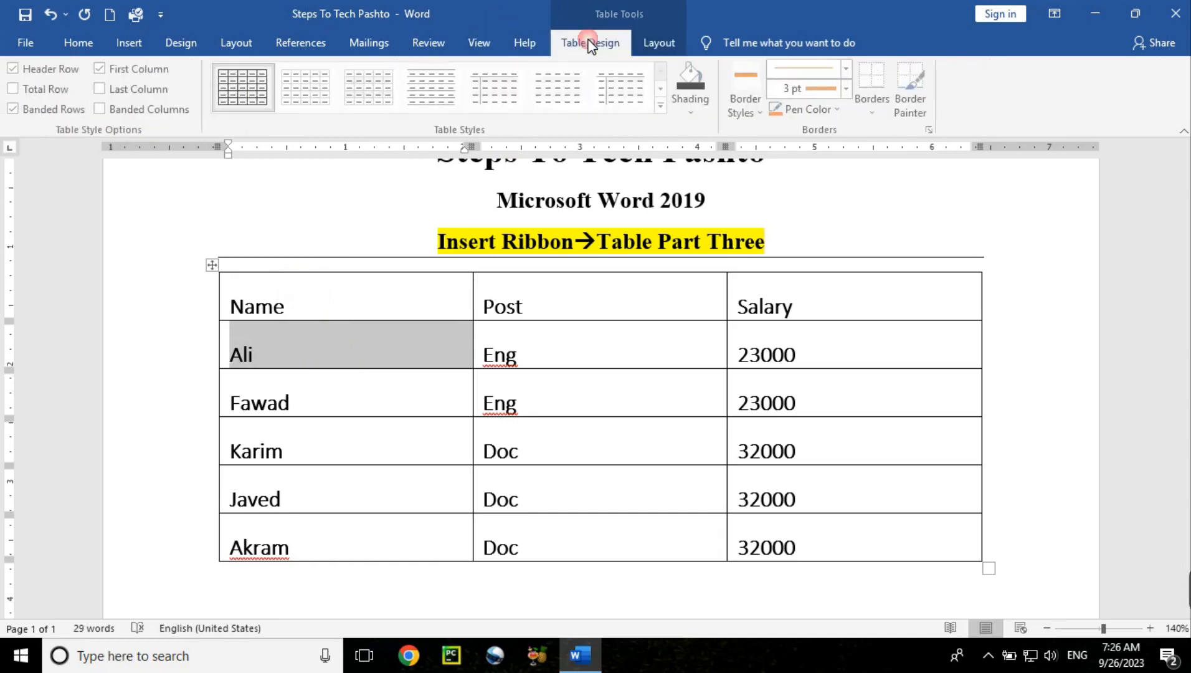
left_click(694, 112)
left_click(741, 148)
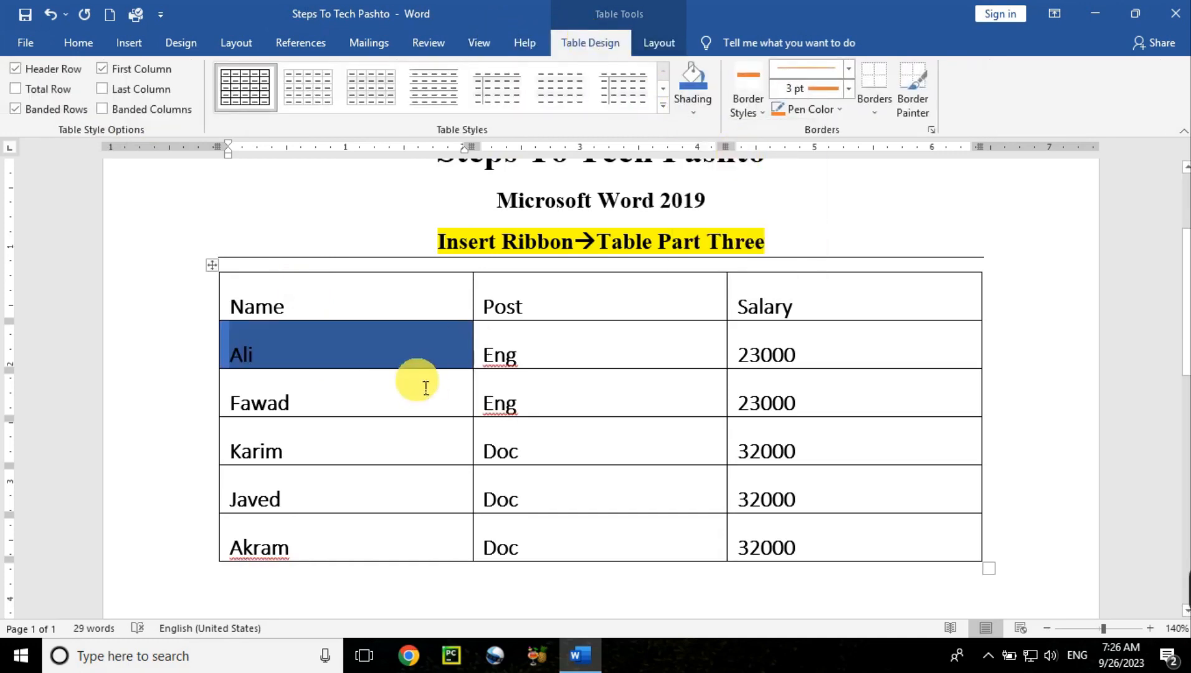
left_click(412, 416)
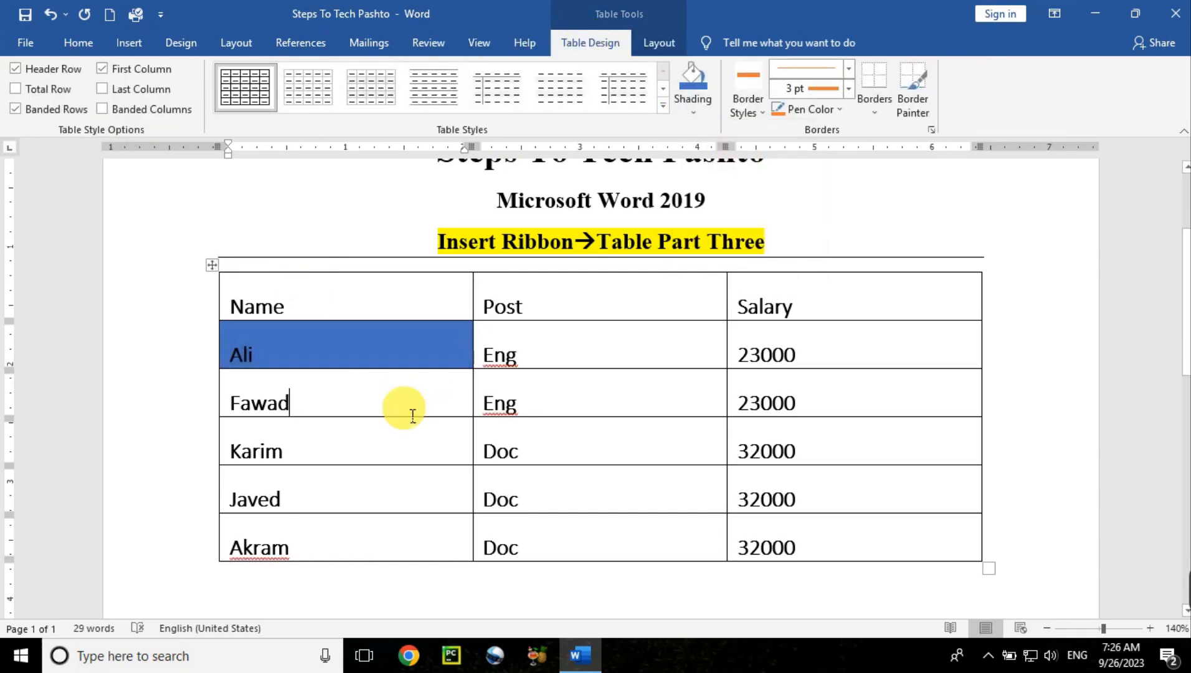
left_click(314, 349)
left_click(642, 39)
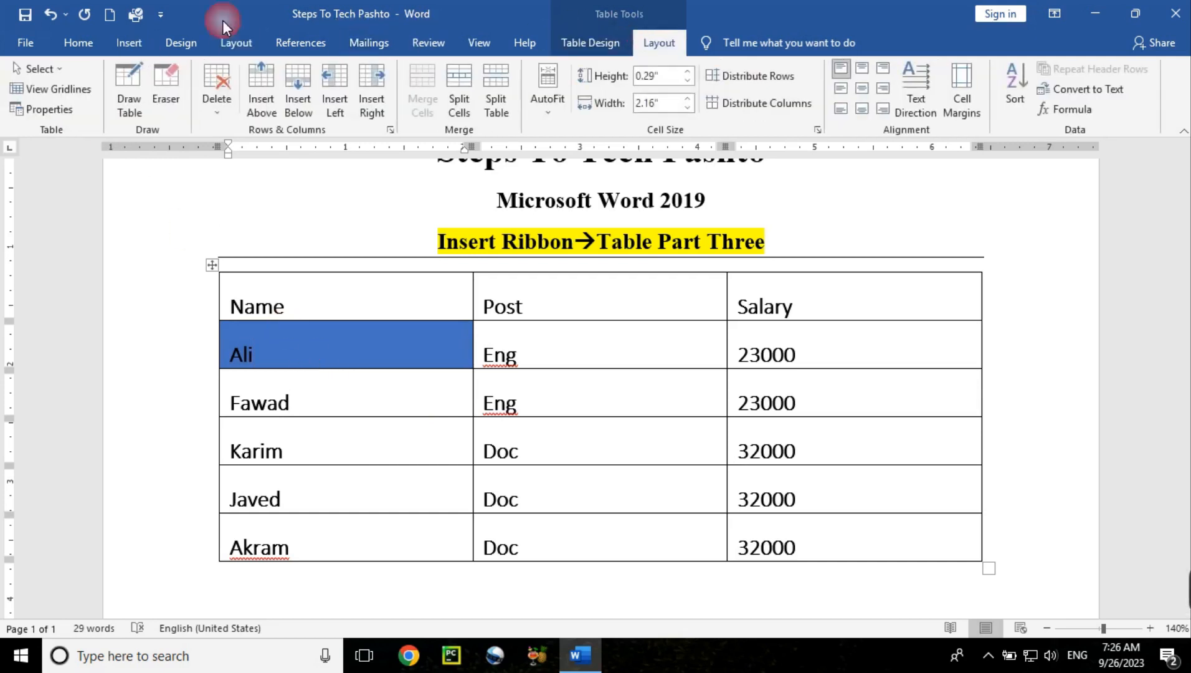
left_click(58, 67)
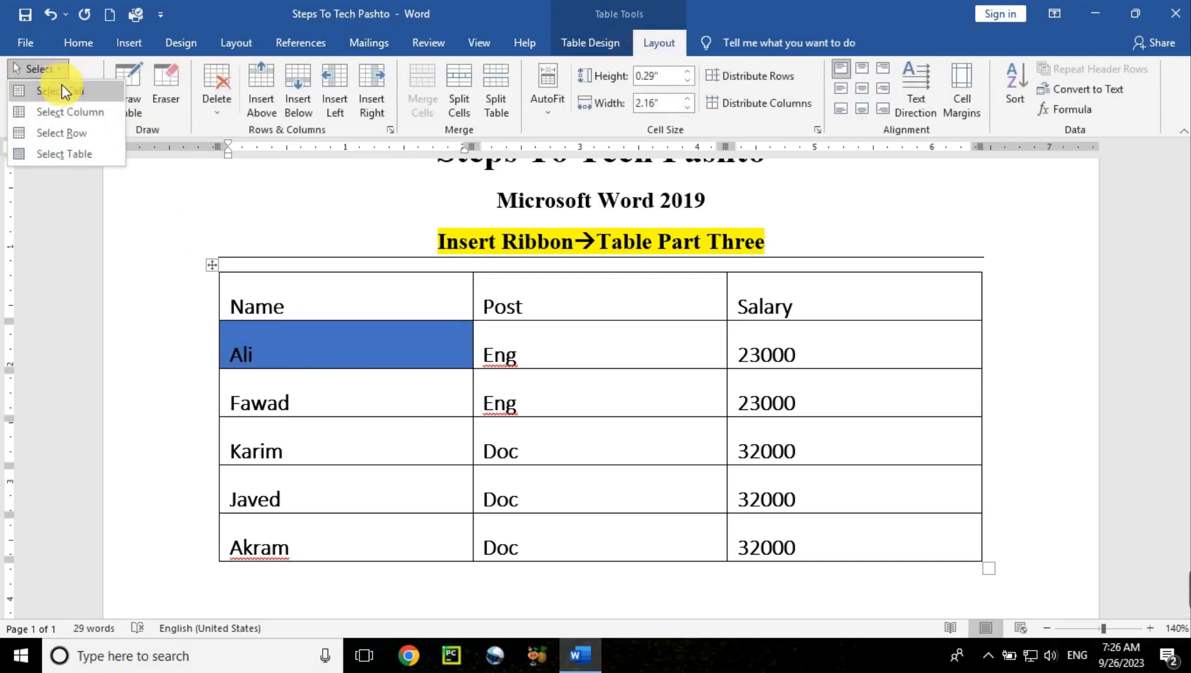
left_click(298, 380)
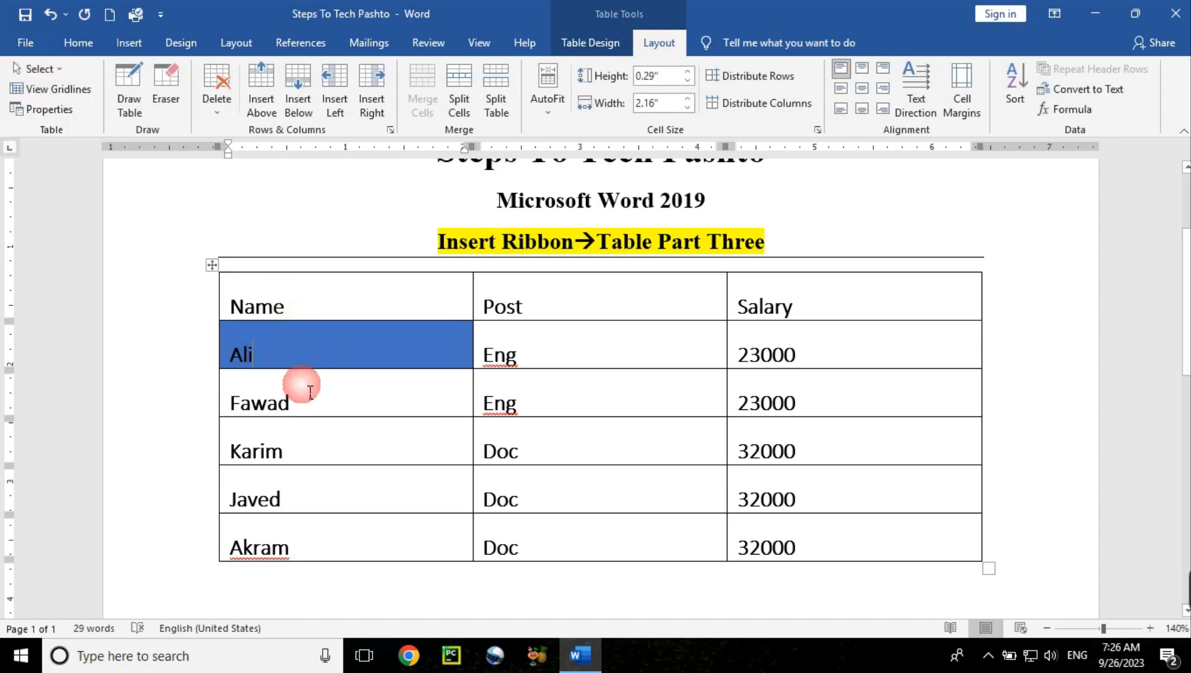
Select the first data cell of the Salary column and apply the same blue shading.
left_click(847, 372)
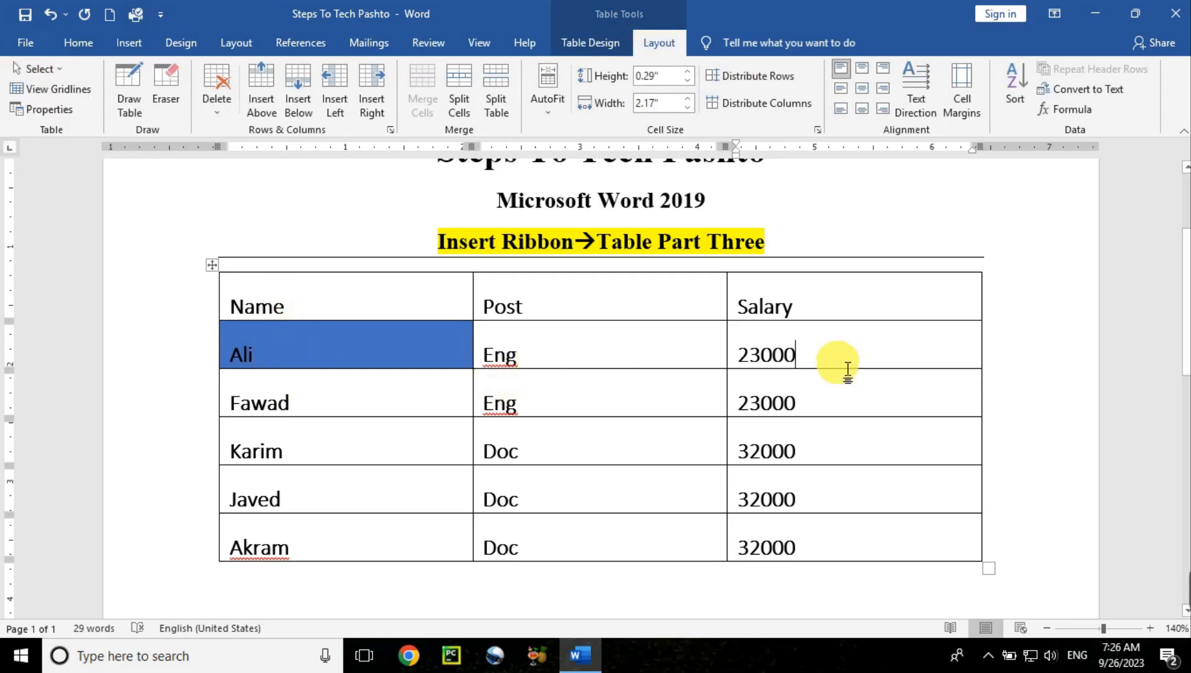
left_click(742, 373)
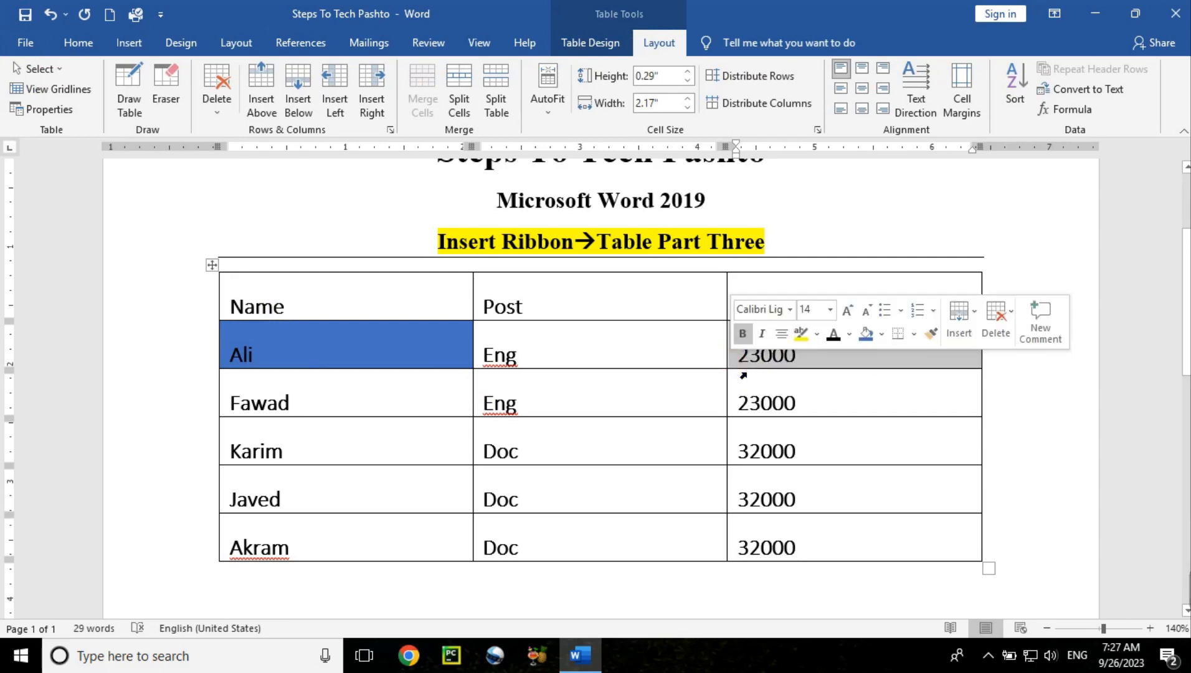
left_click(586, 45)
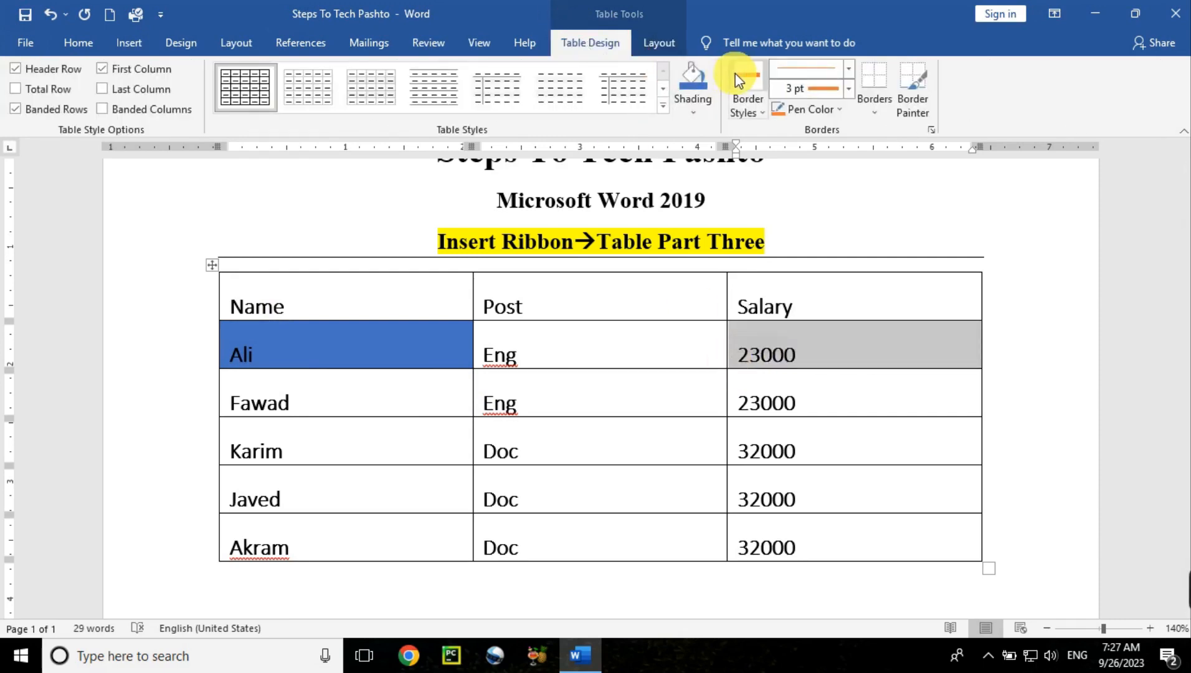
left_click(691, 80)
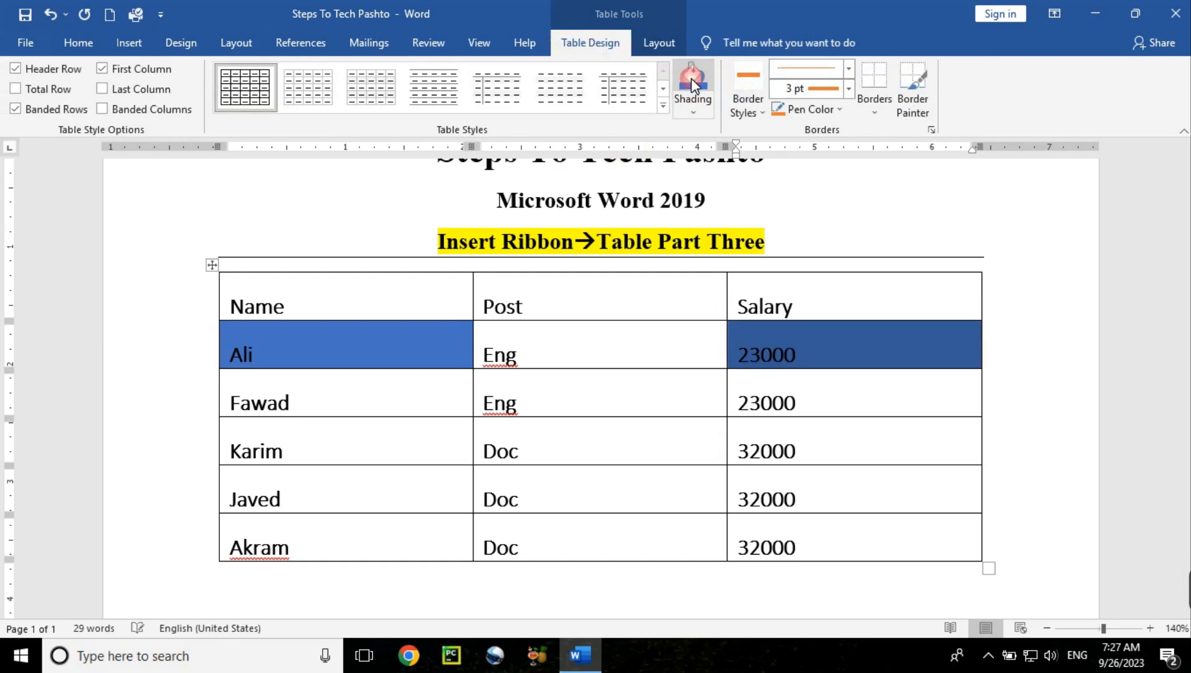
left_click(597, 346)
Select the entire Name column with Select Column and shade it light orange.
left_click(320, 406)
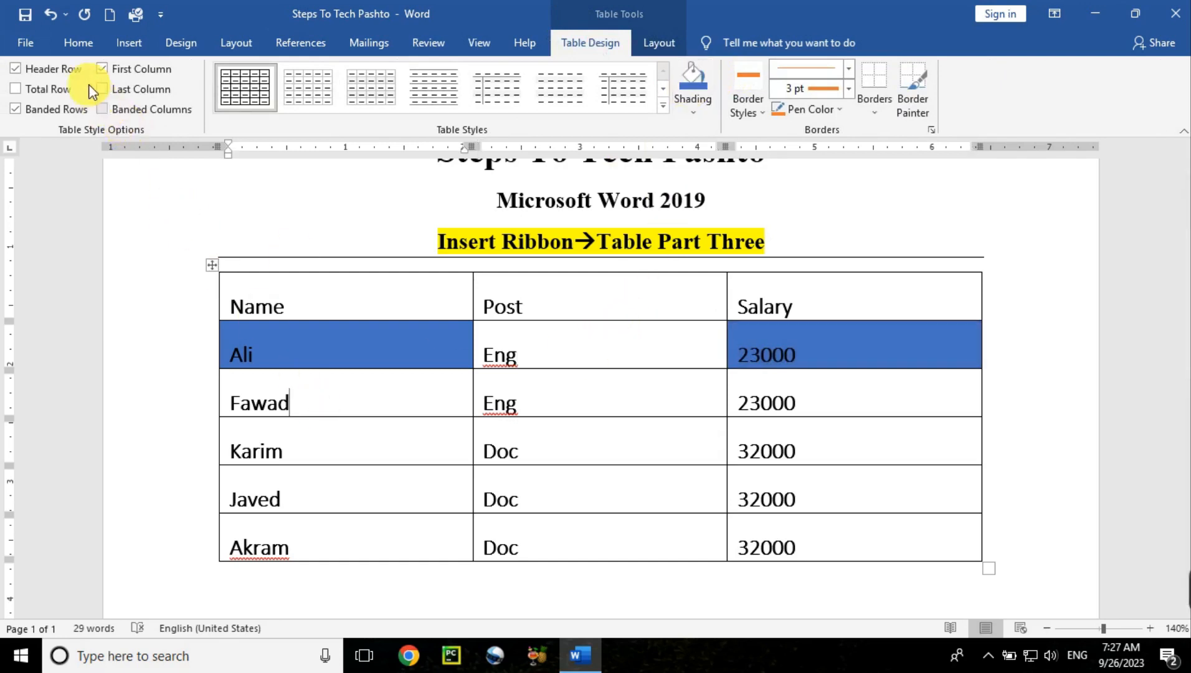
left_click(658, 42)
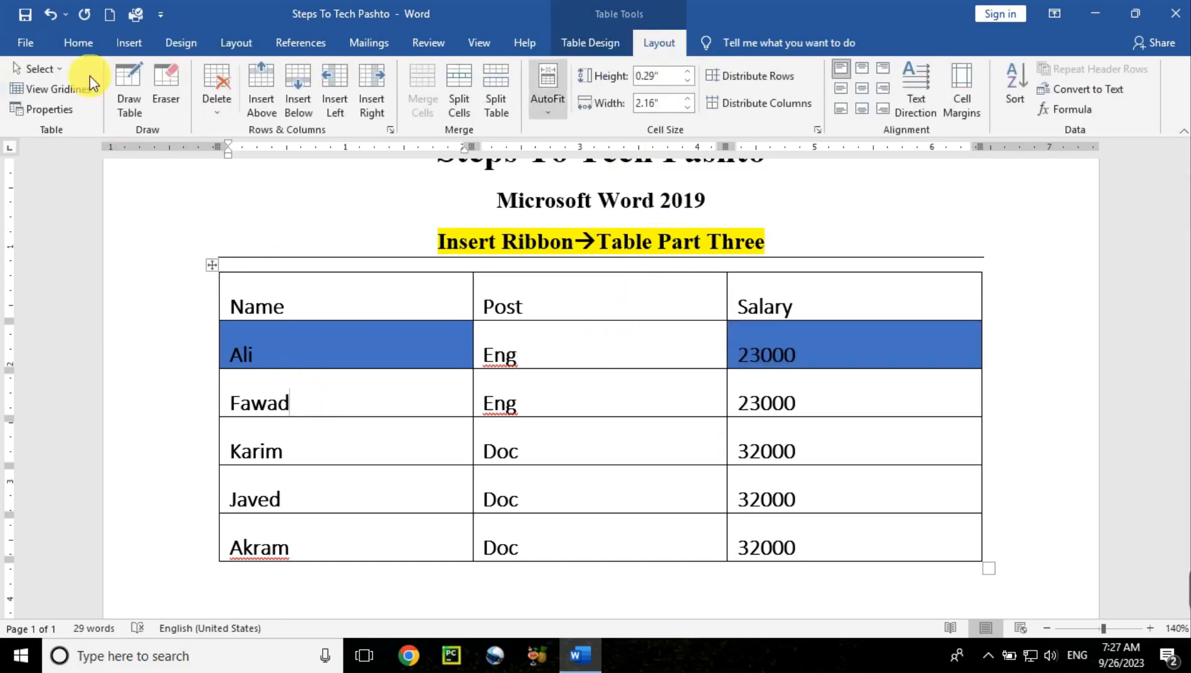
left_click(61, 69)
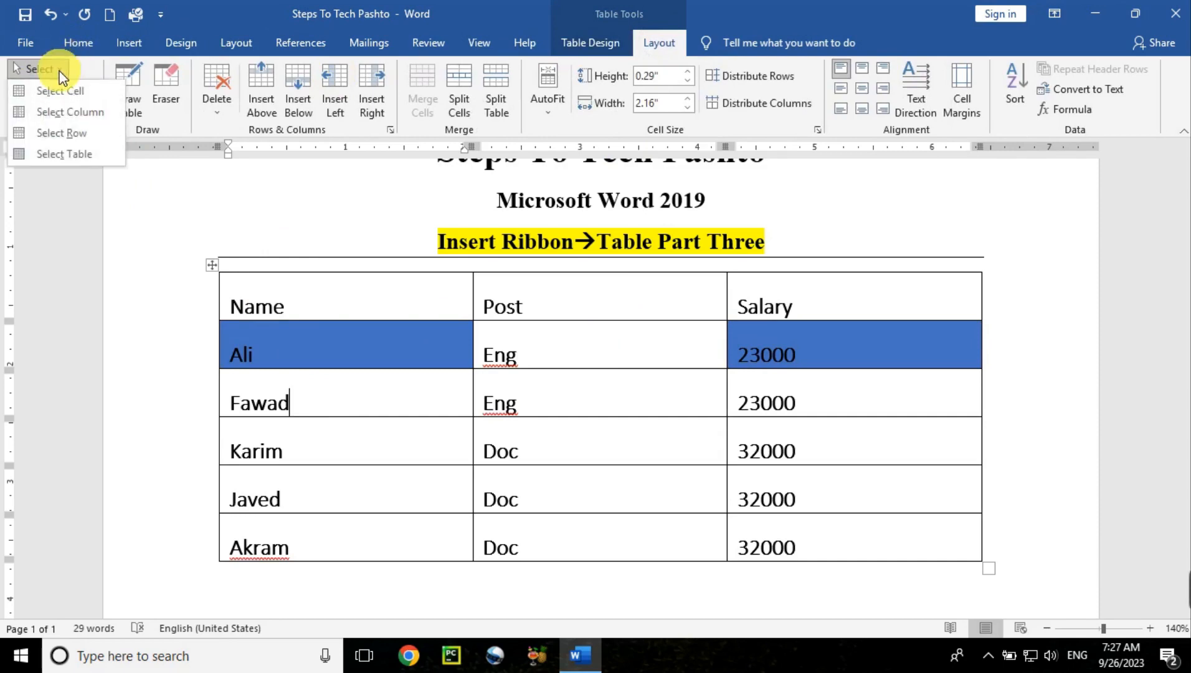
left_click(346, 401)
left_click(361, 448)
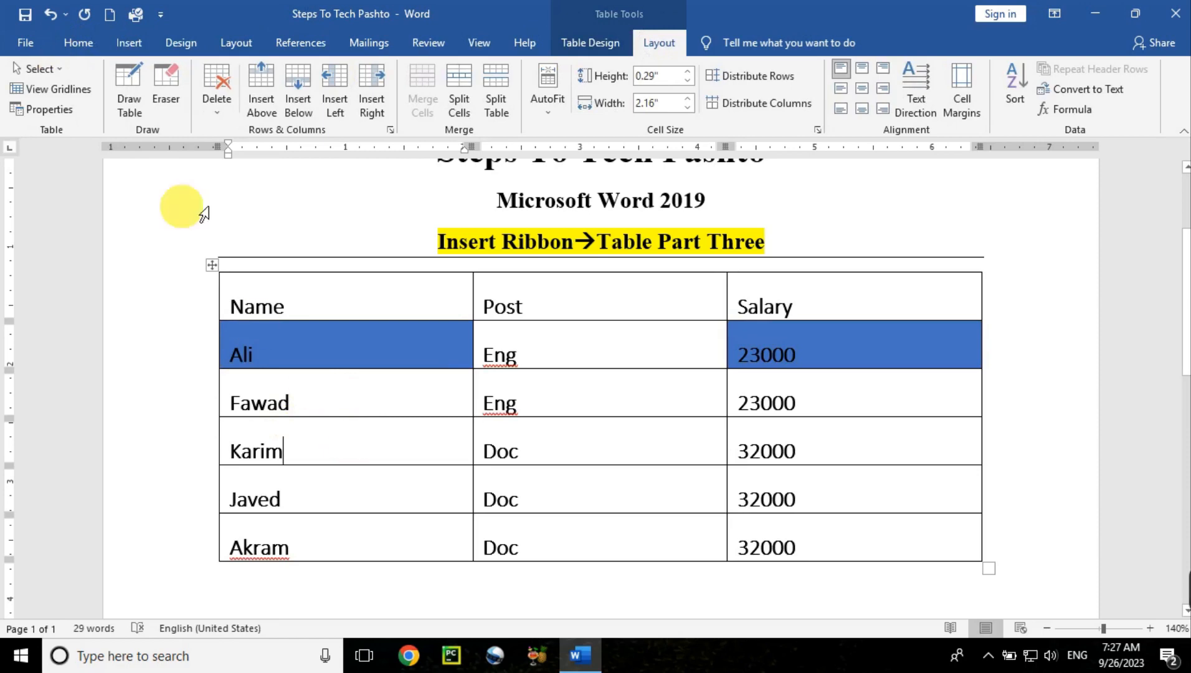
left_click(61, 69)
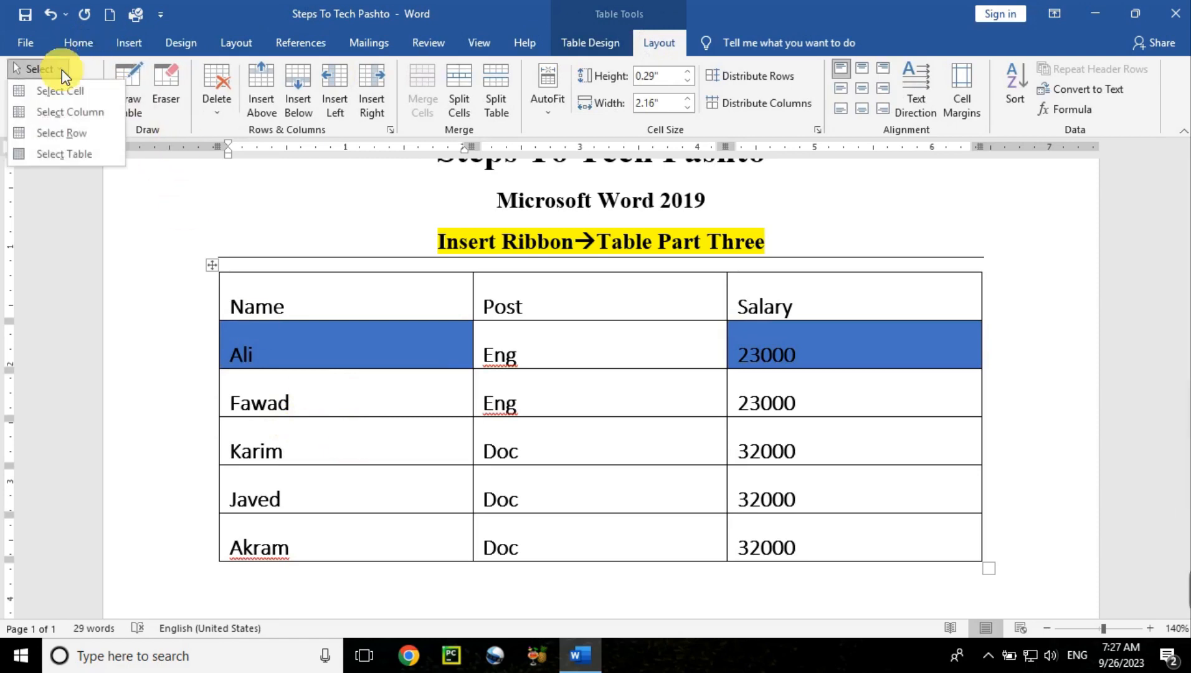
left_click(85, 117)
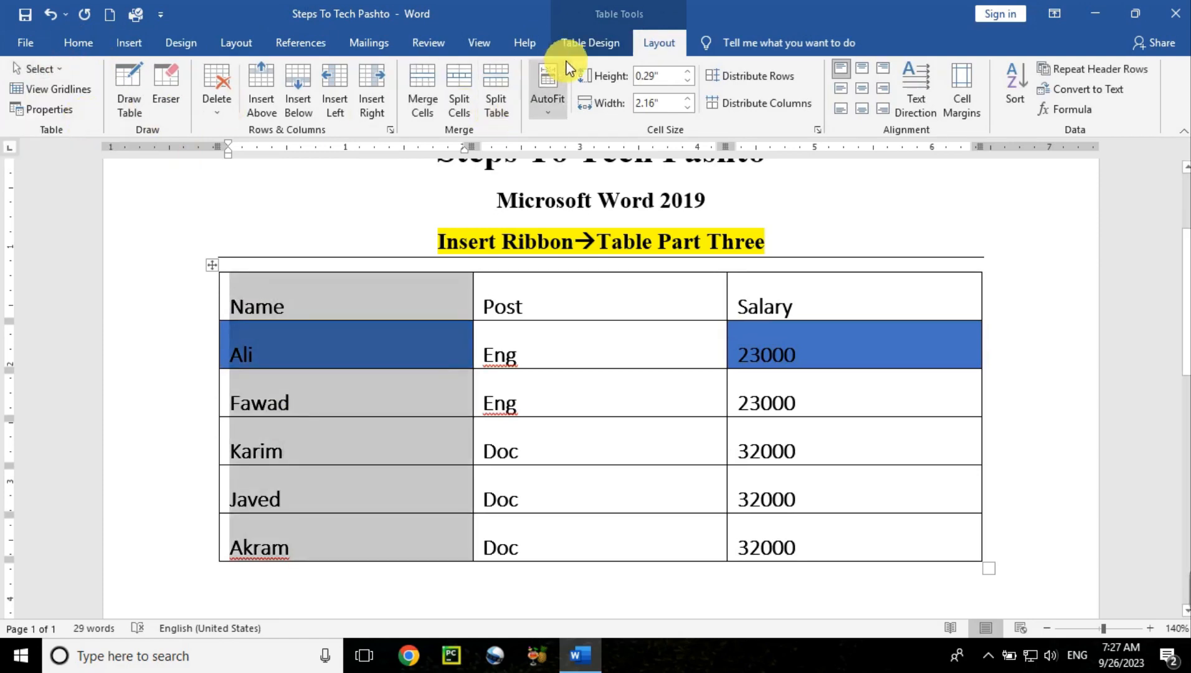
left_click(591, 44)
left_click(696, 106)
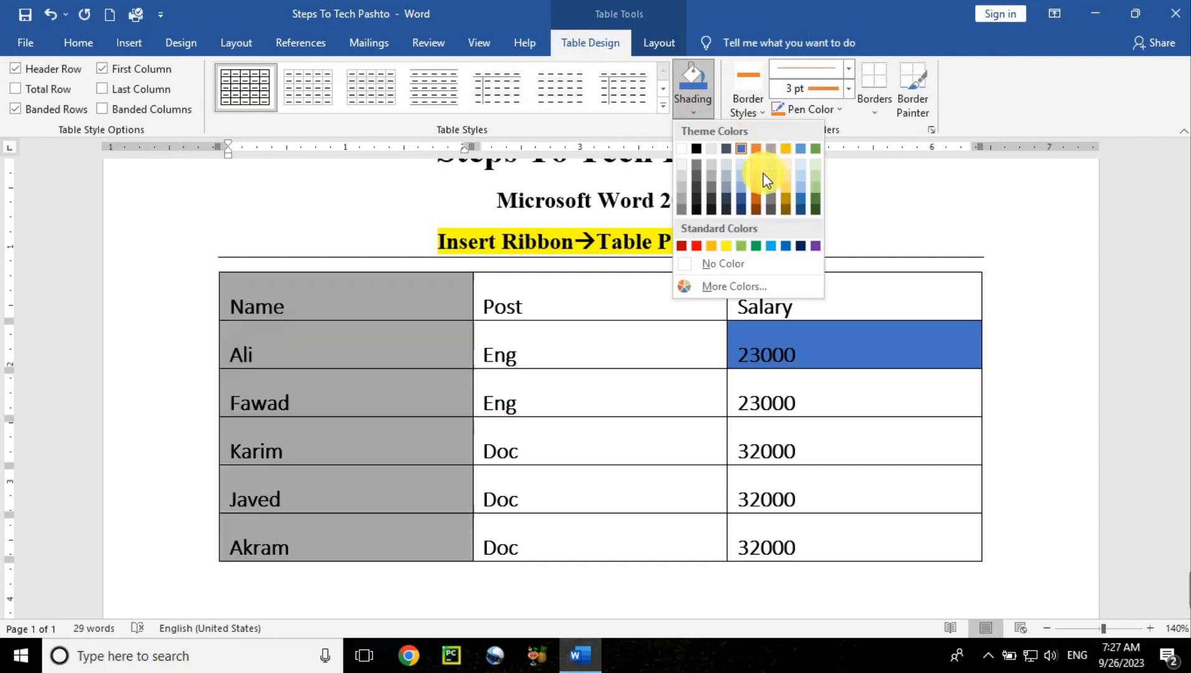
left_click(757, 185)
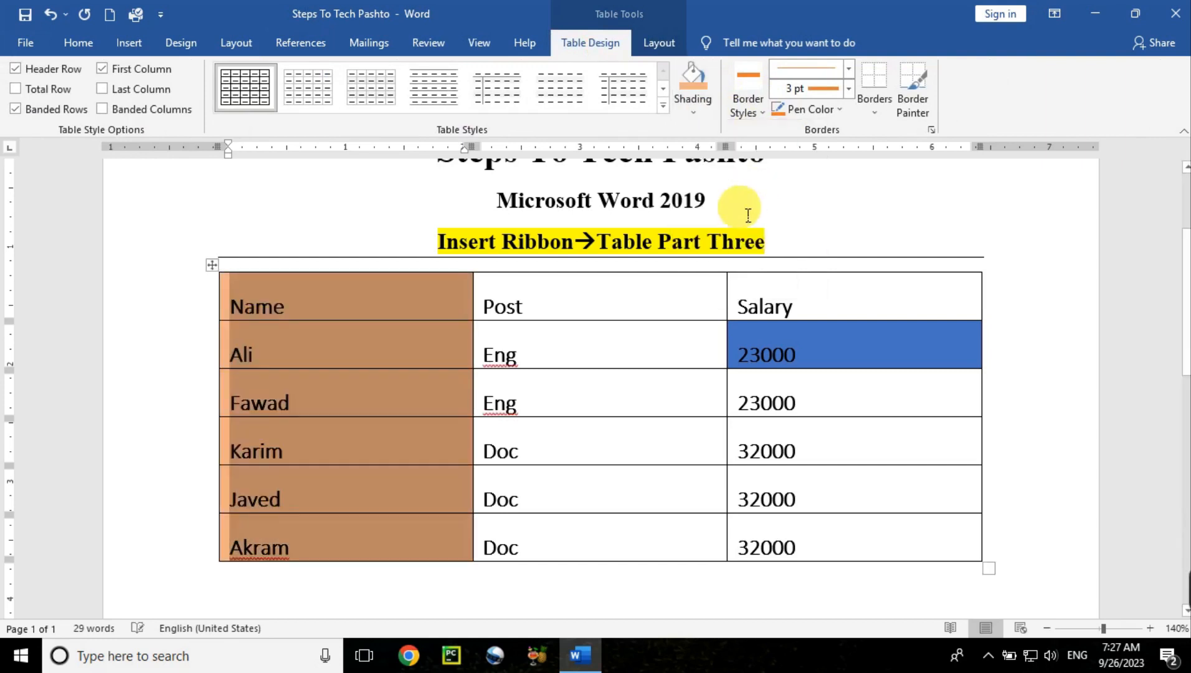
Select the entire first data row below the header with Select Row and shade it light gold.
left_click(564, 362)
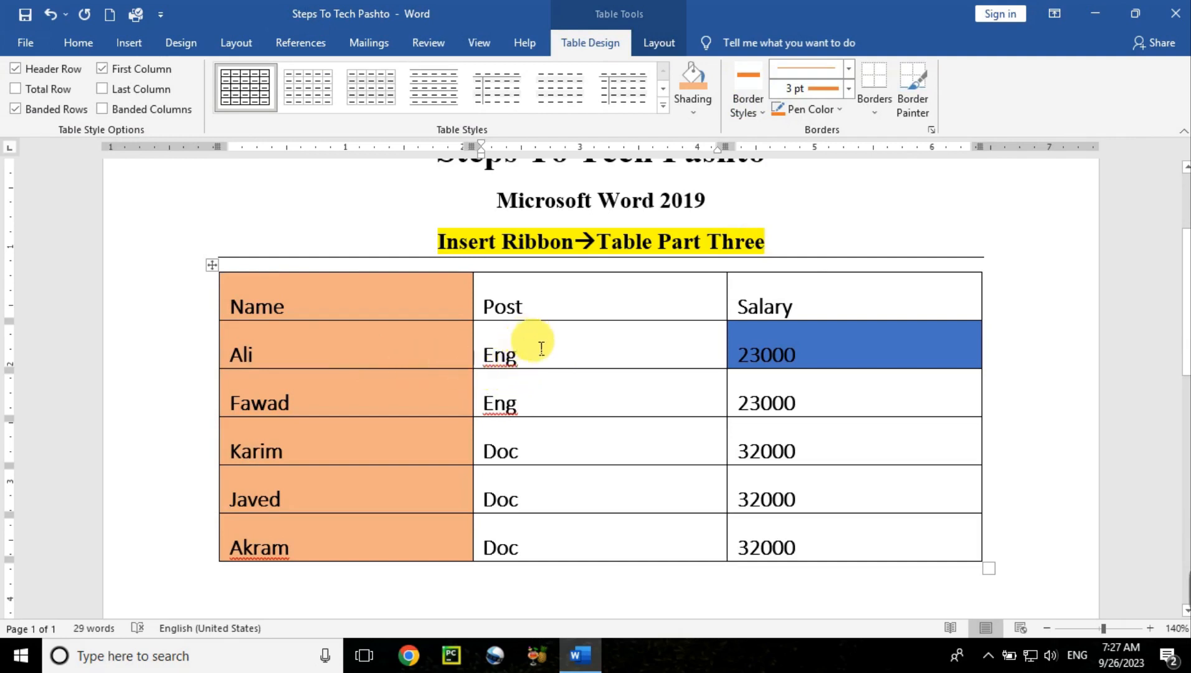
left_click(659, 42)
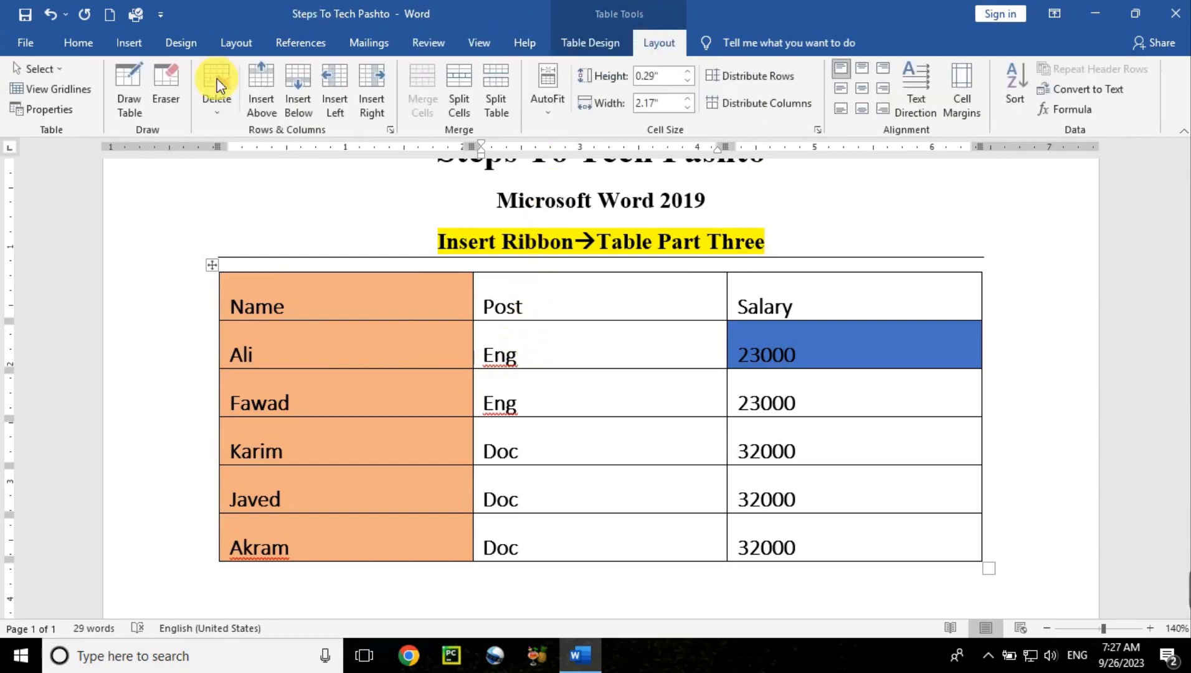
left_click(62, 64)
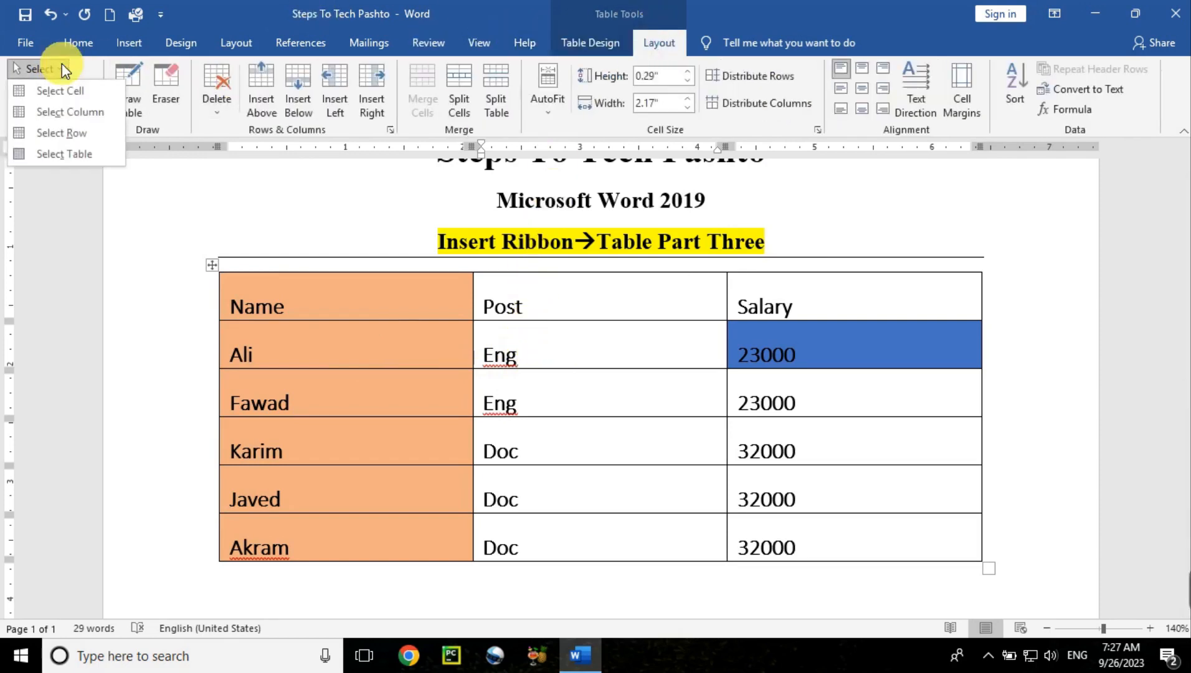
left_click(75, 133)
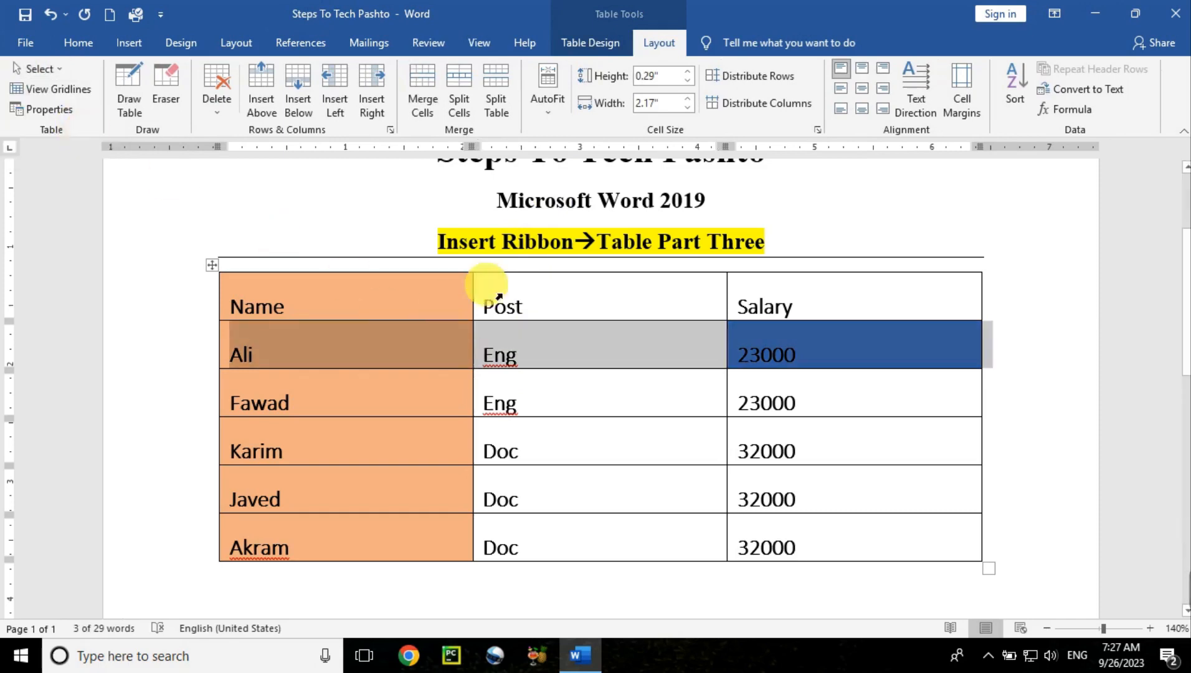
left_click(587, 44)
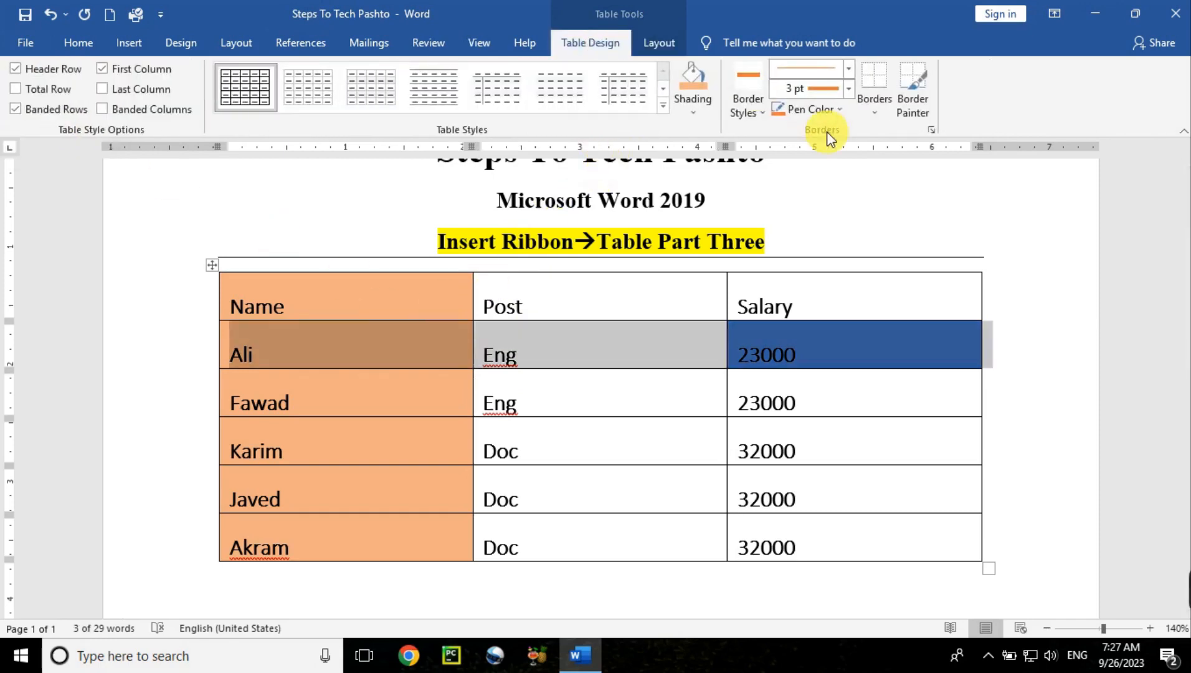
left_click(696, 115)
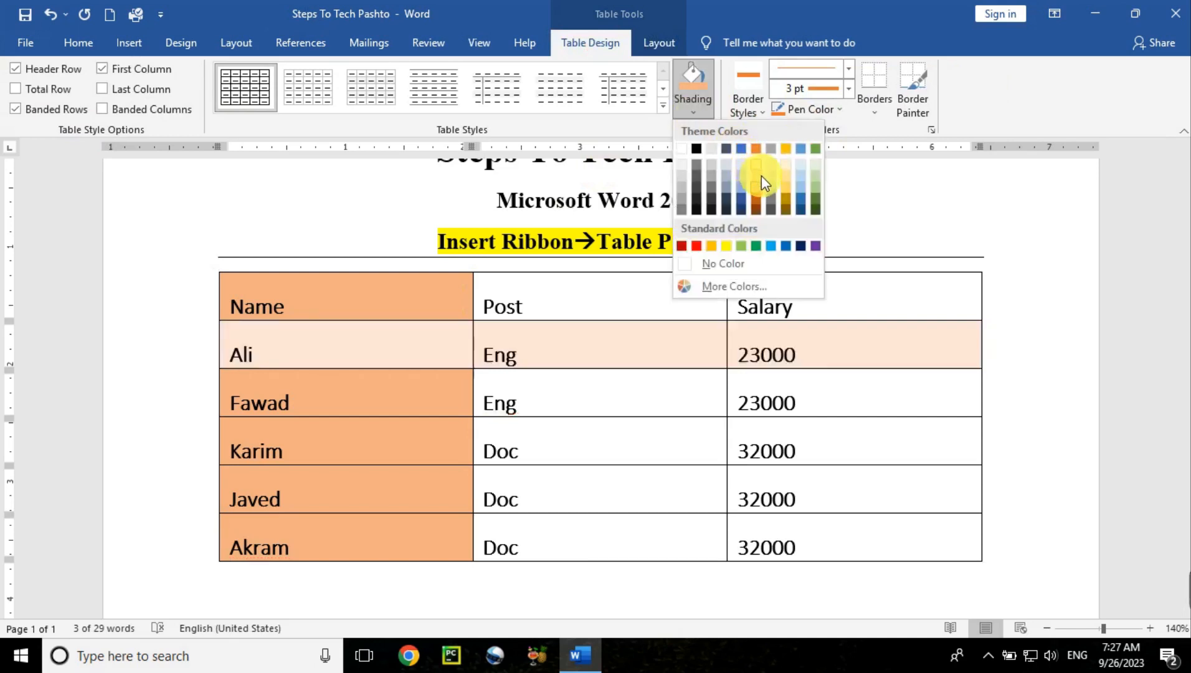
left_click(784, 188)
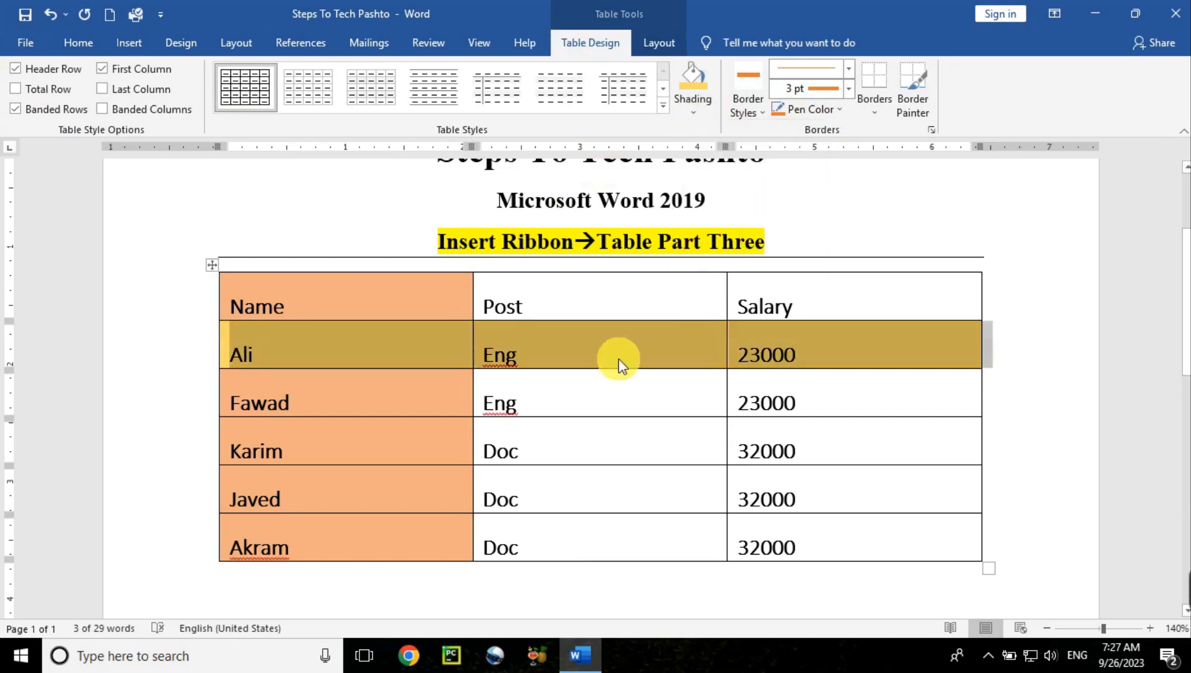
left_click(441, 408)
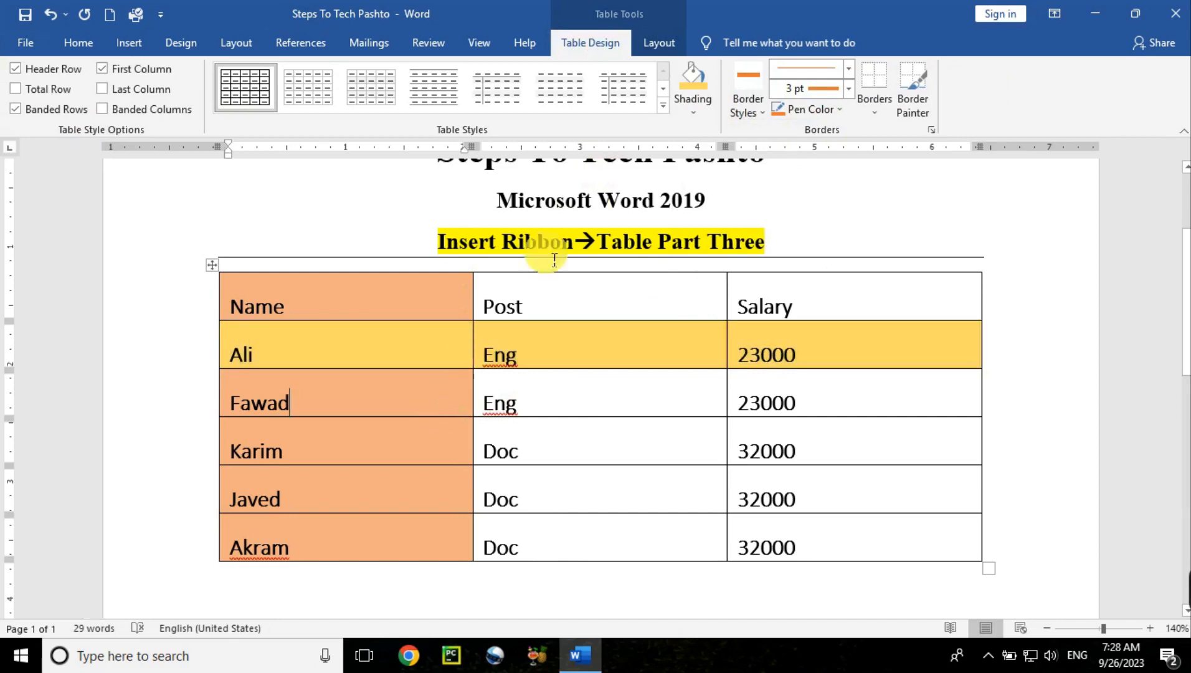
Select the whole employee table with Select Table and shade all its cells light orange.
left_click(656, 41)
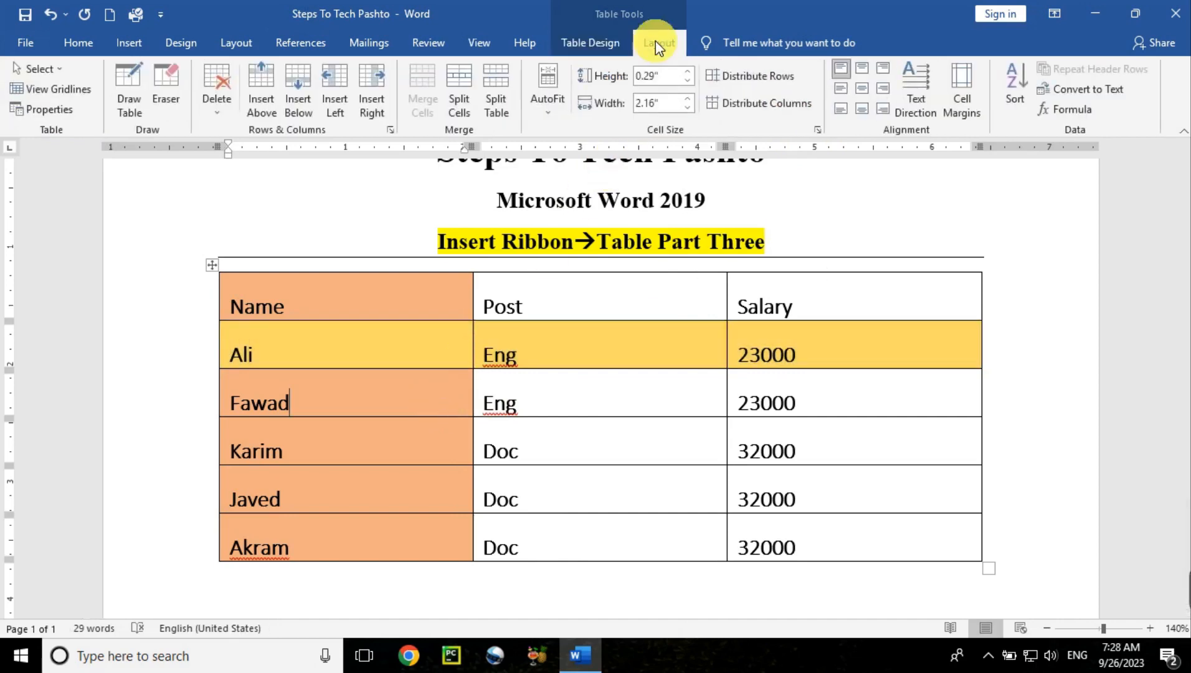
left_click(61, 74)
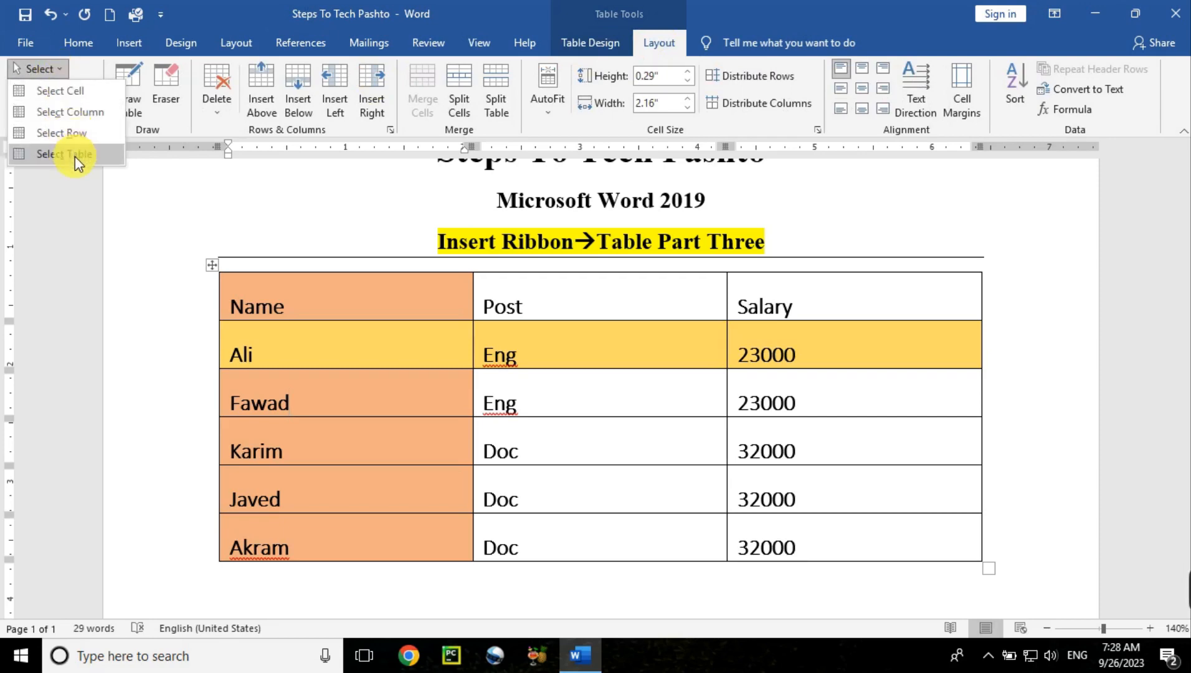
left_click(595, 403)
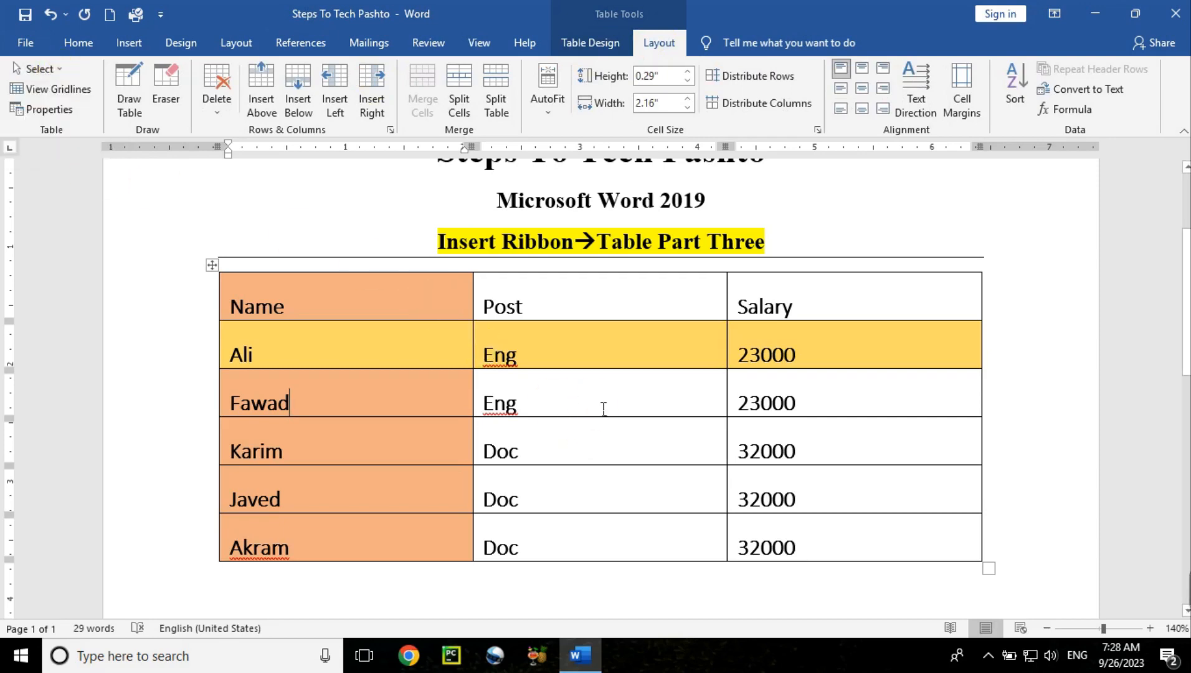
left_click(861, 546)
left_click(601, 461)
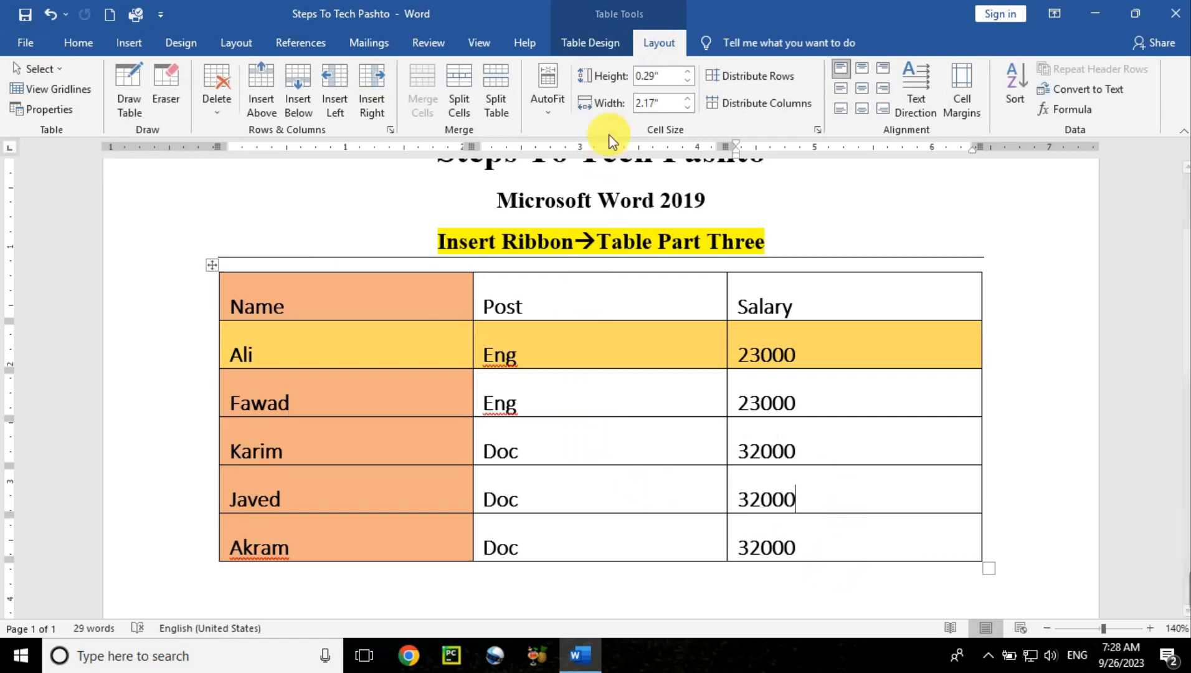
left_click(57, 68)
left_click(90, 161)
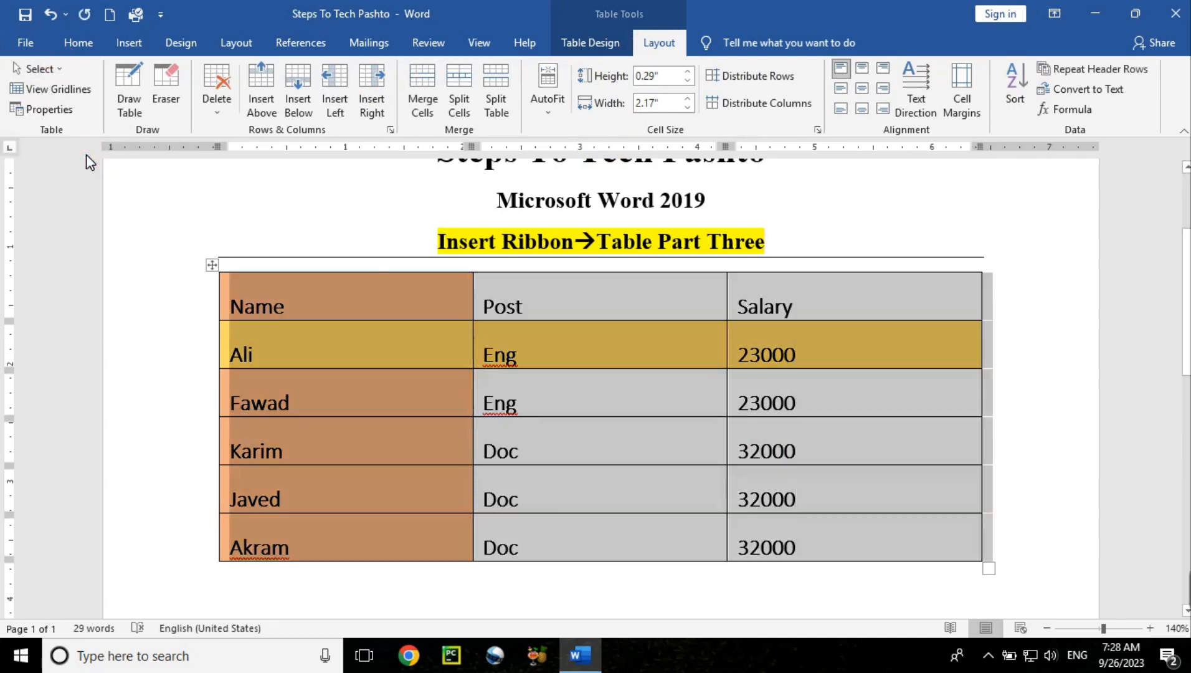
left_click(584, 42)
left_click(693, 113)
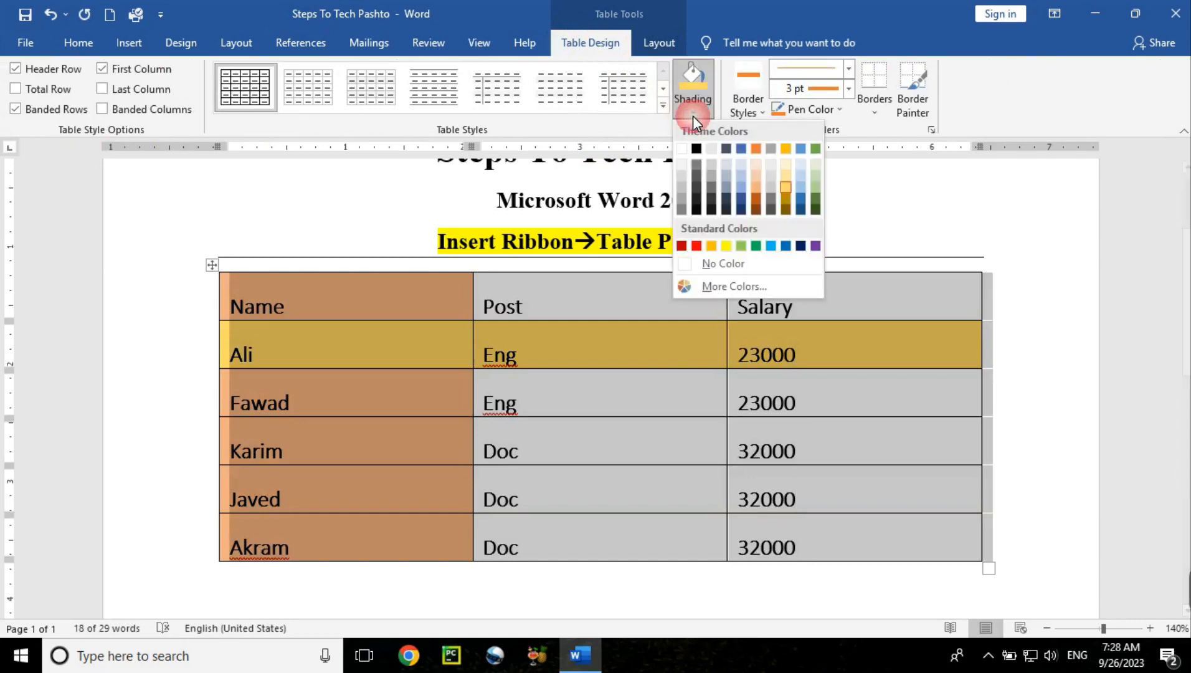
left_click(757, 176)
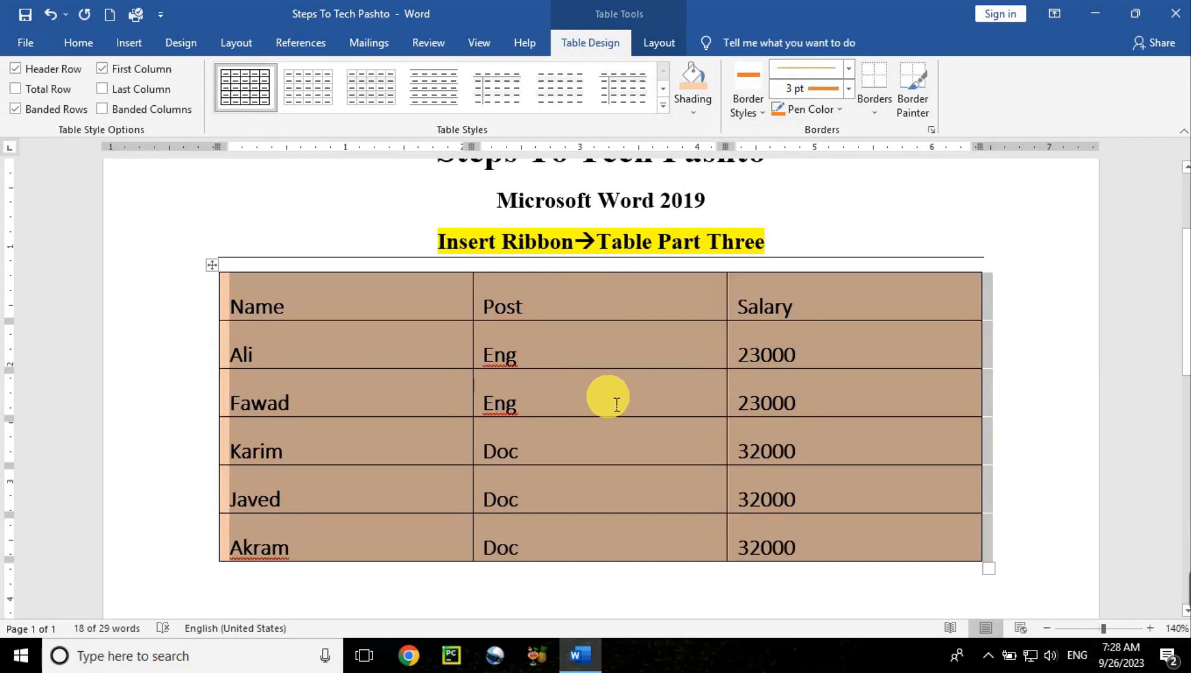
Try clearing the selected table's contents and deleting the entire table, undoing each deletion.
key("Delete")
key("ctrl+z")
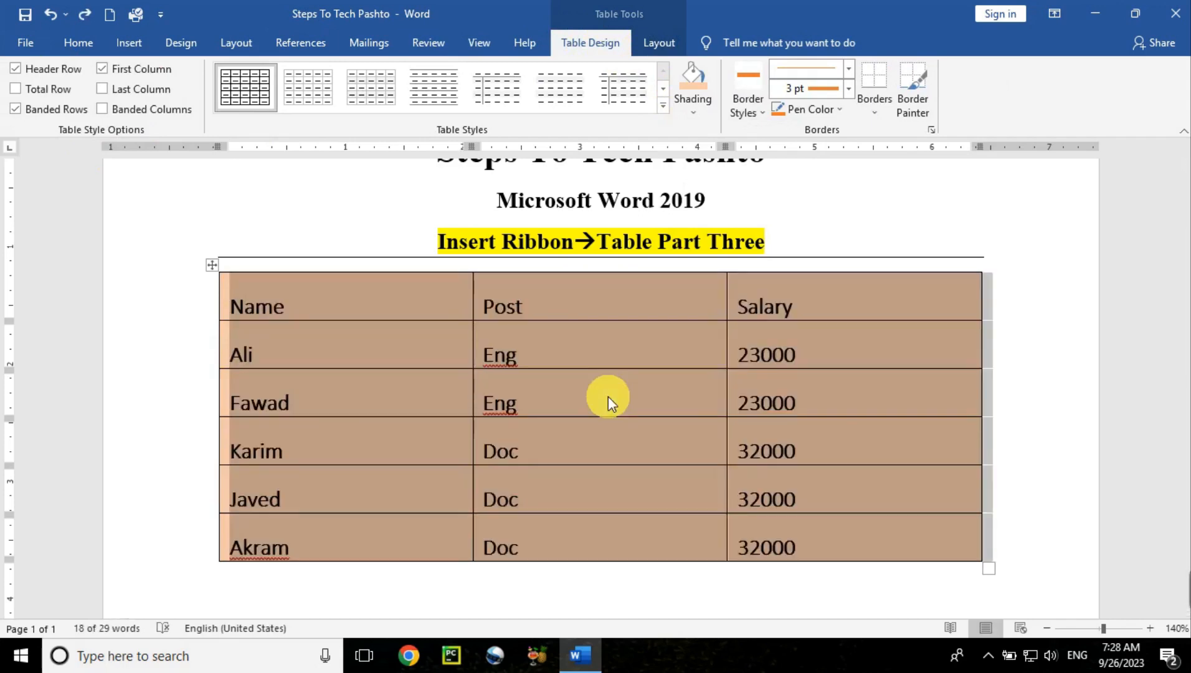
key("BackSpace")
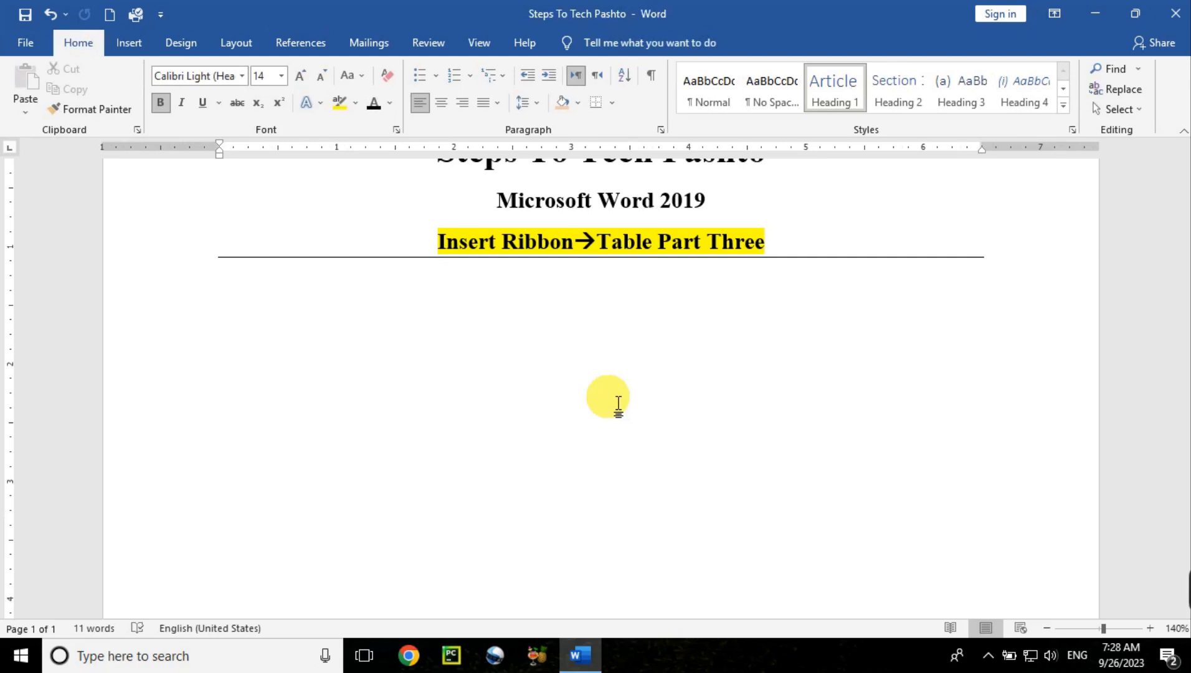
key("ctrl+z")
left_click(499, 389)
left_click(296, 356)
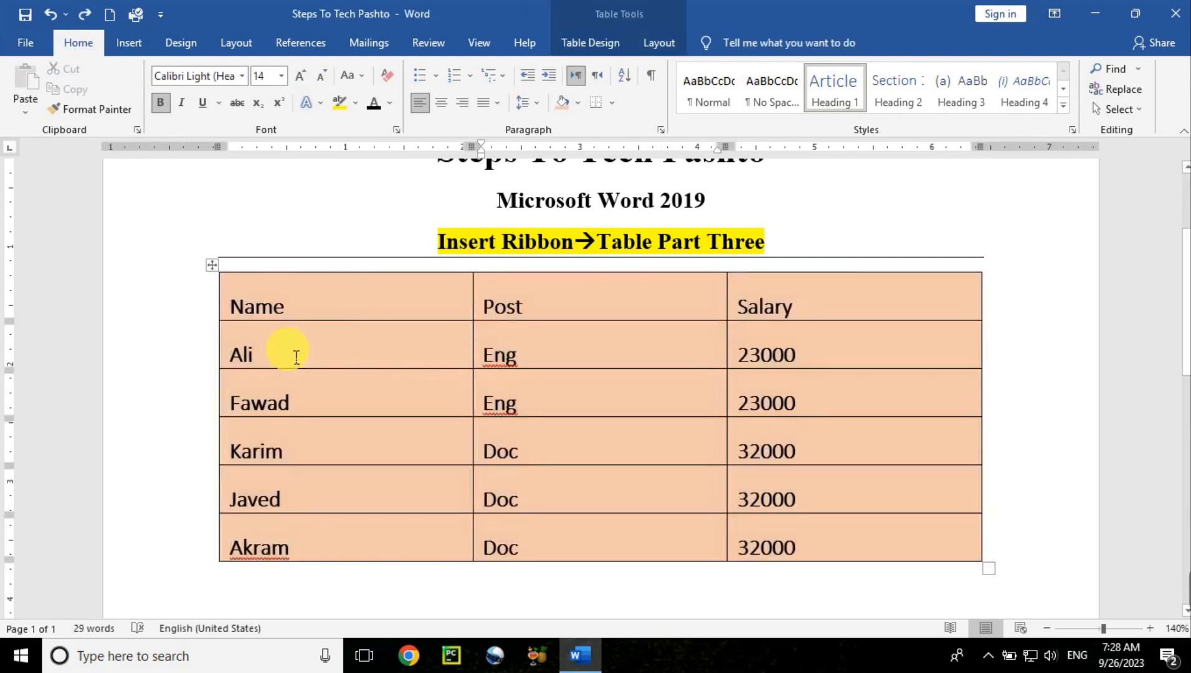
Select the whole table with Select Table and again with its move handle, clearing each selection.
left_click(653, 44)
left_click(59, 70)
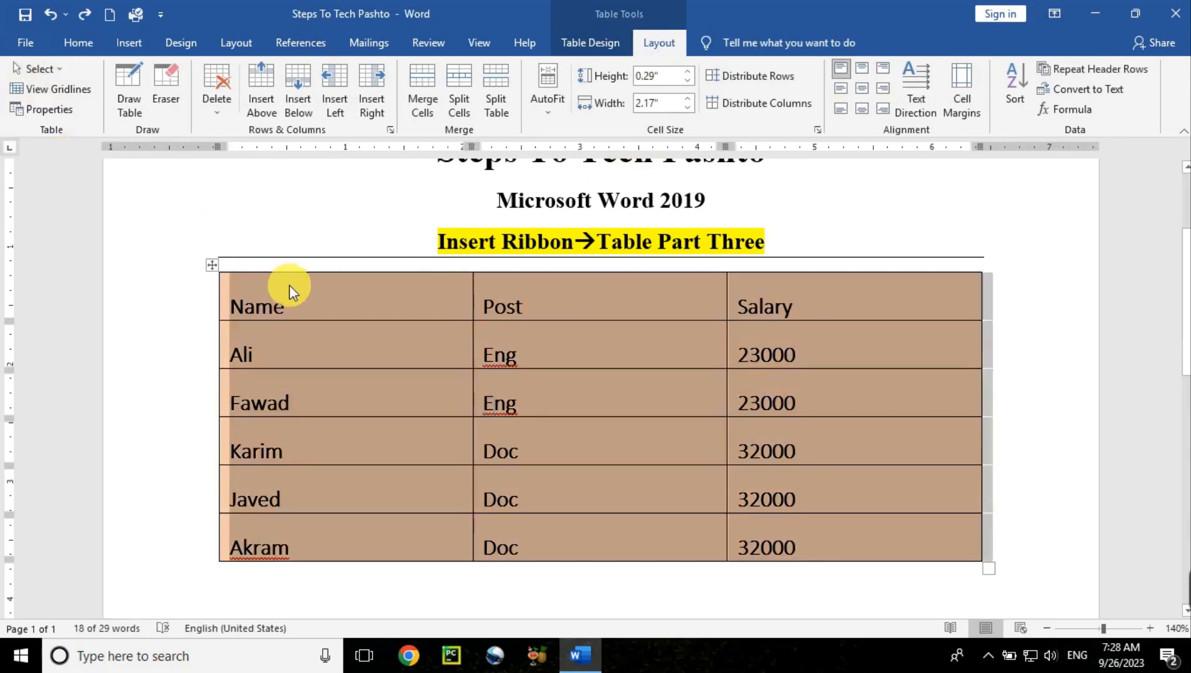
left_click(249, 356)
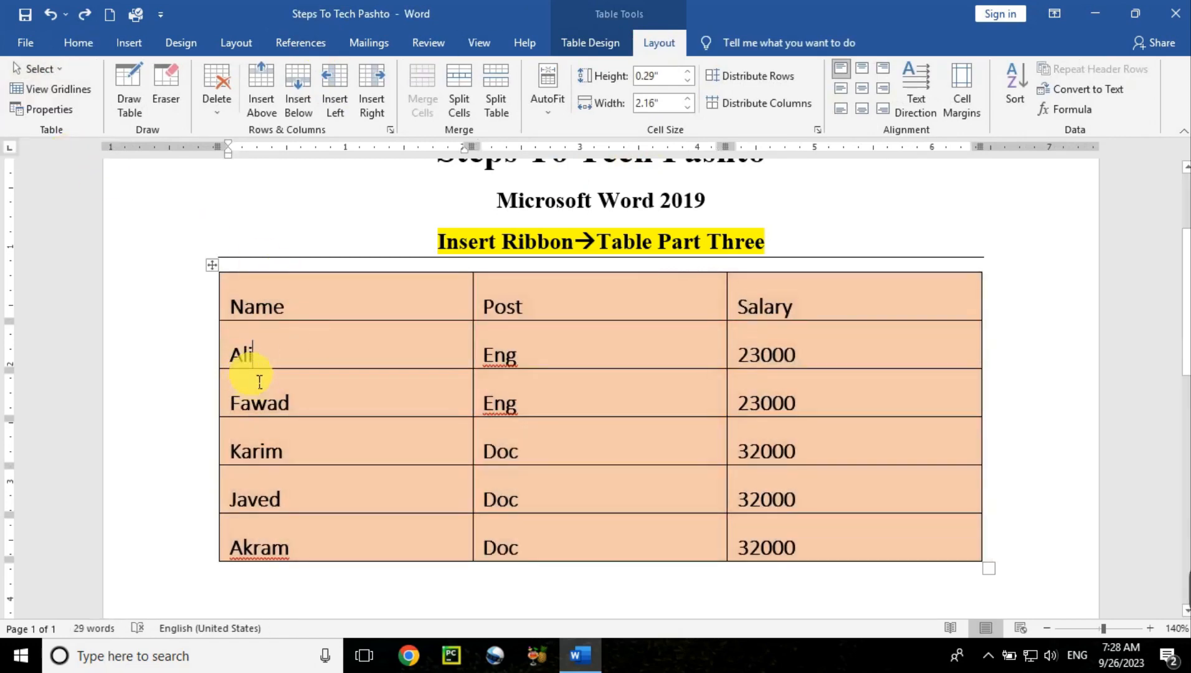
left_click(220, 271)
left_click(338, 434)
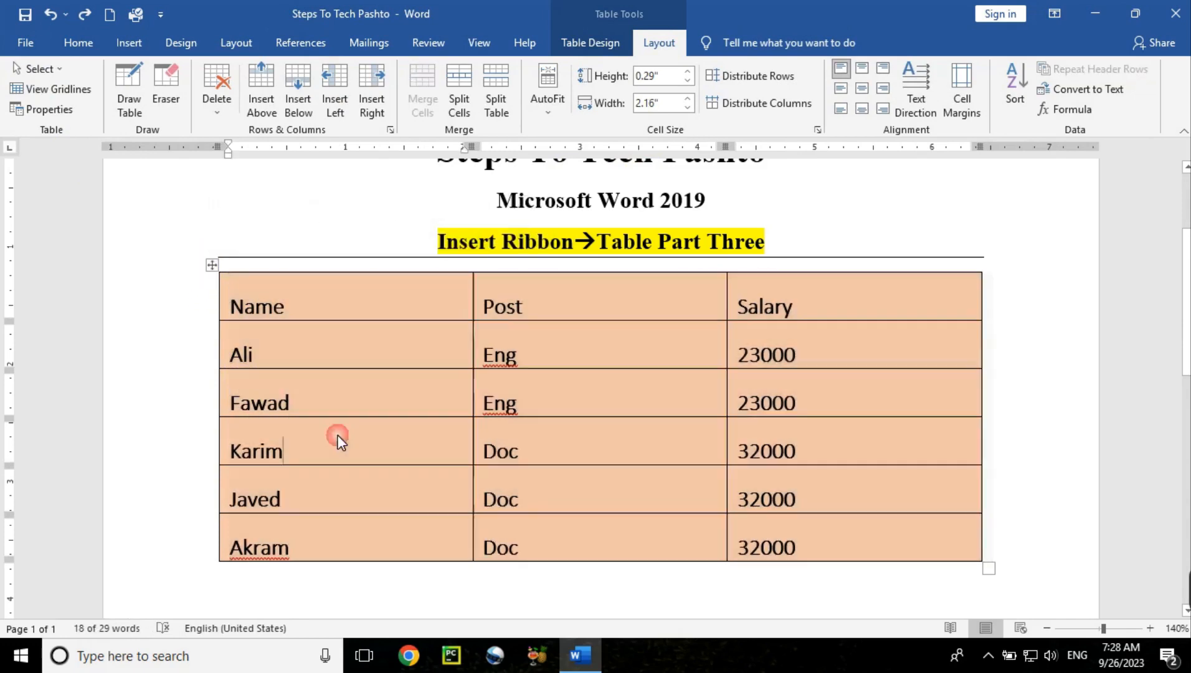
Select parts of the table directly on the page, including the first data row and the whole table, clearing each selection.
left_click(349, 286)
left_click(321, 406)
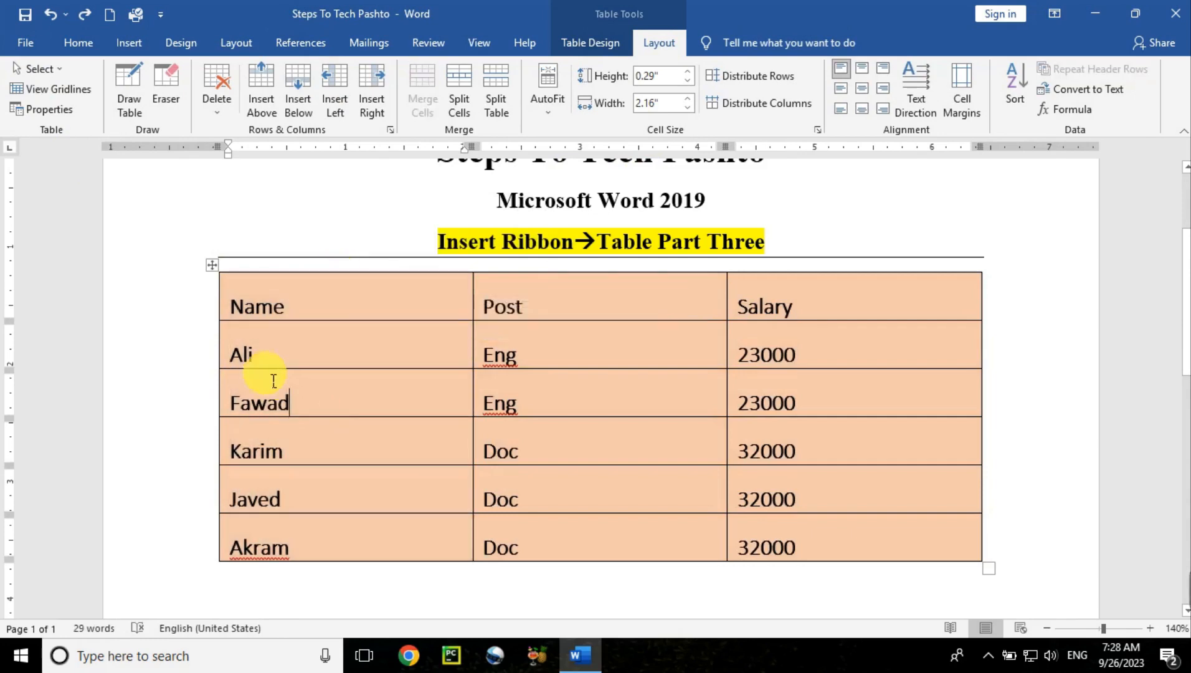
left_click(237, 377)
left_click(276, 442)
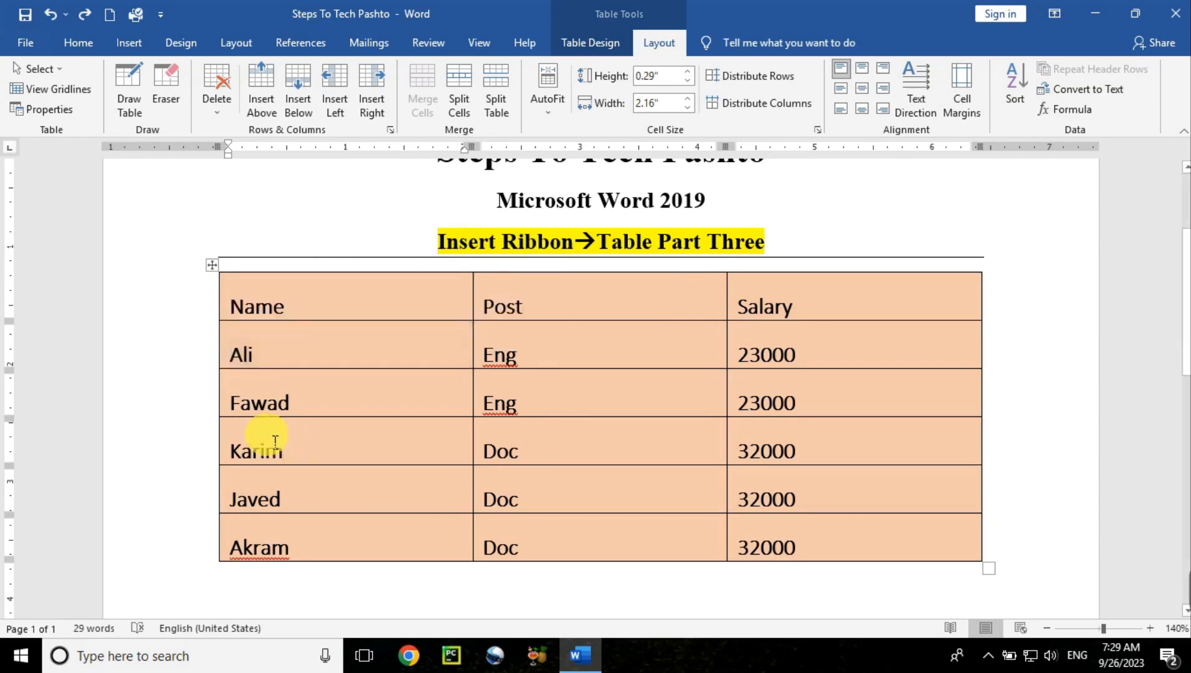
left_click(188, 356)
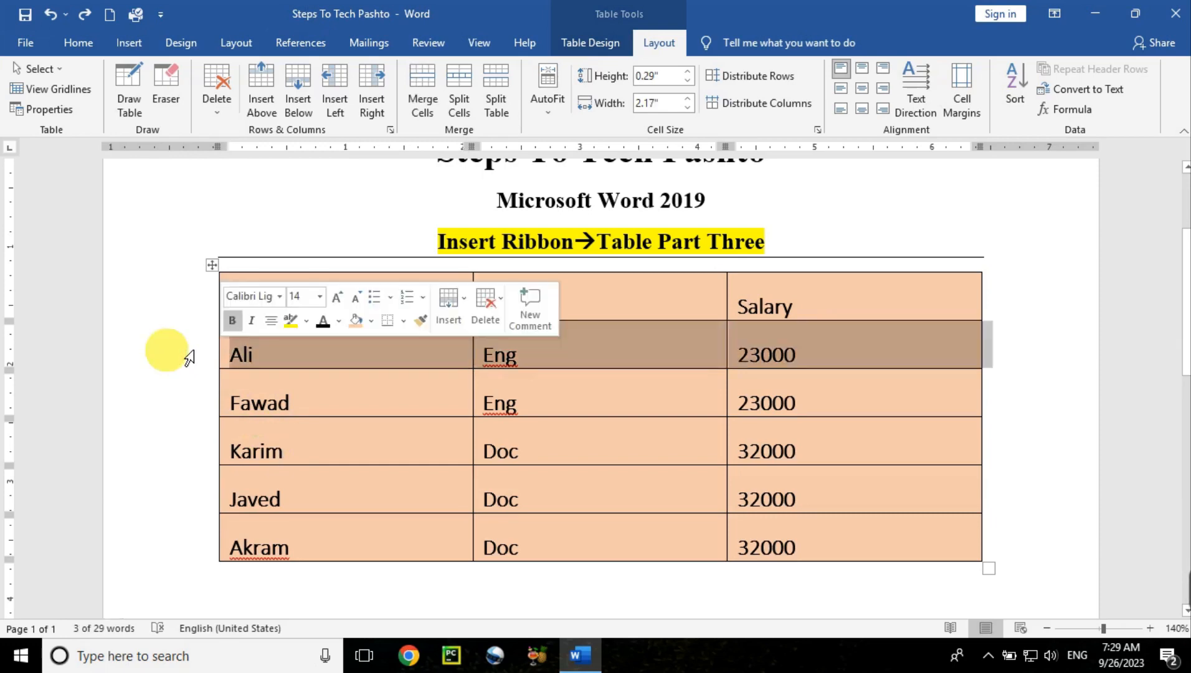
left_click(317, 446)
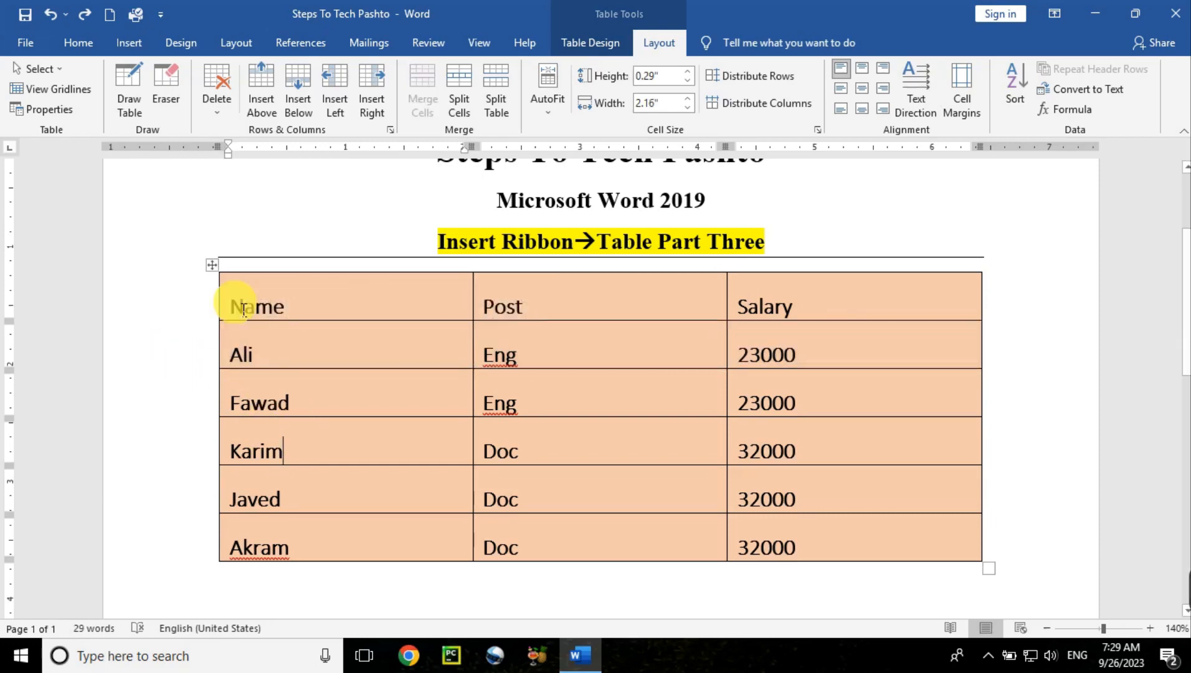
left_click(213, 269)
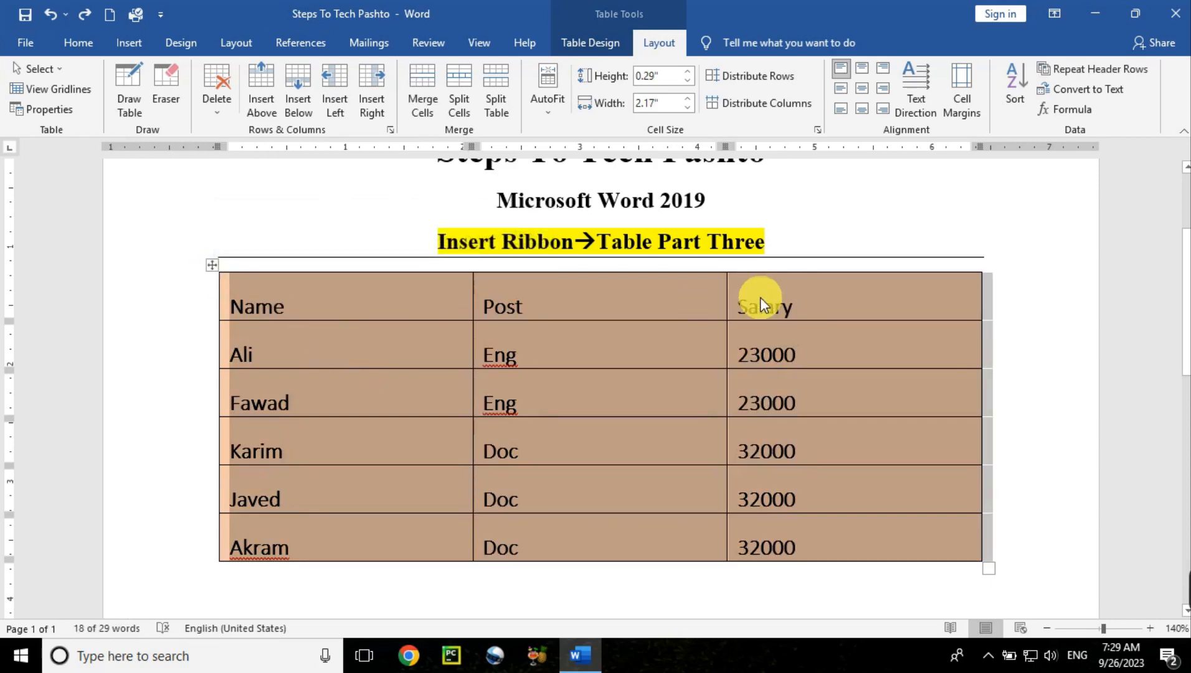
left_click_drag(1188, 257, 1189, 306)
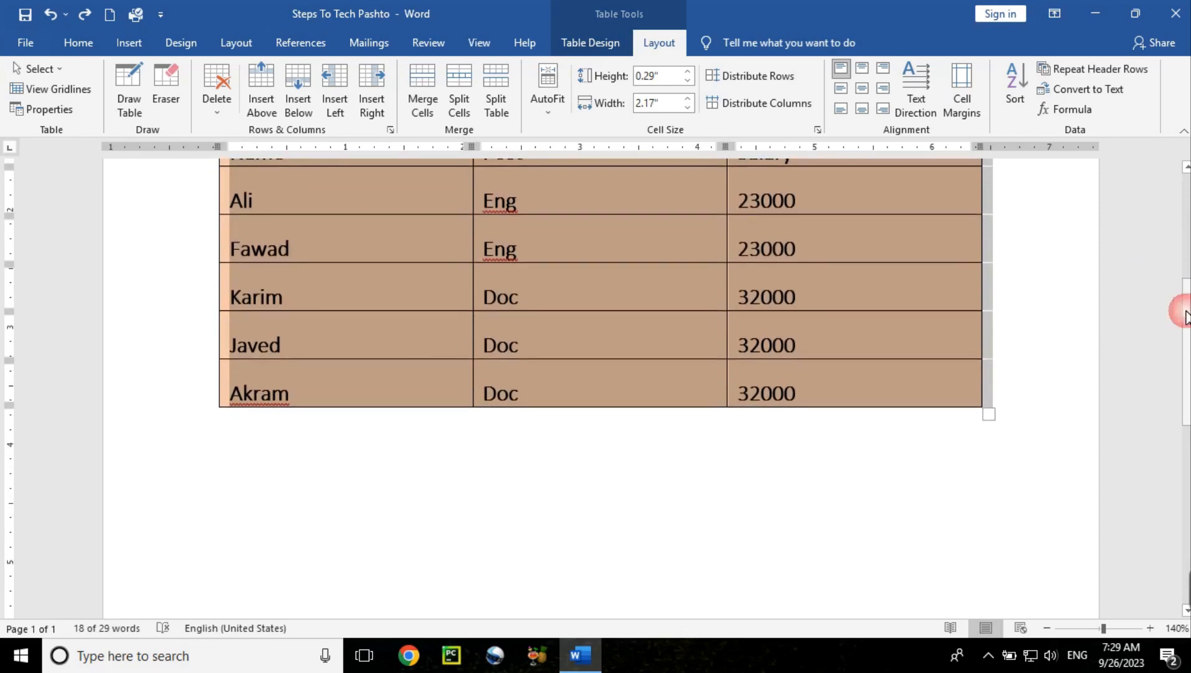
left_click(354, 244)
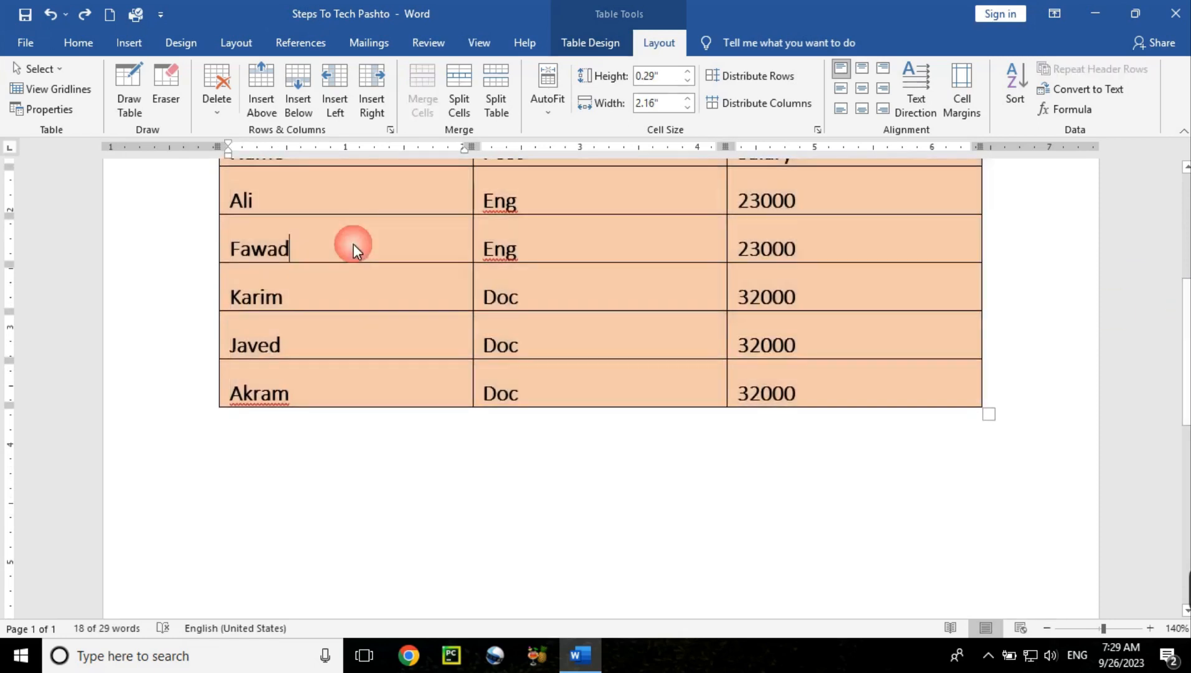
Draw a table about 1.25 inches high below the employee table and divide it into three columns with Draw Table.
left_click_drag(1188, 351, 1188, 360)
left_click(127, 87)
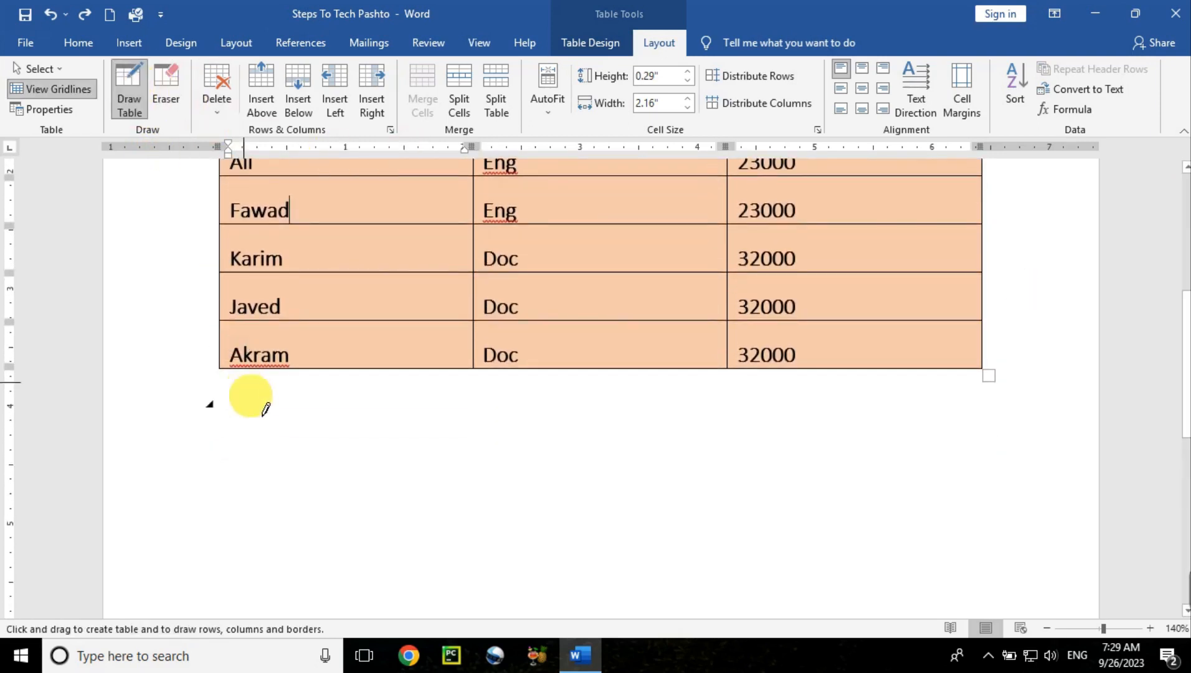
mouse_move(228, 400)
left_mouse_down()
mouse_move(835, 545)
mouse_move(955, 558)
mouse_move(959, 570)
left_mouse_up()
left_click_drag(483, 426, 499, 539)
left_click_drag(723, 422, 756, 560)
left_click_drag(699, 413, 721, 567)
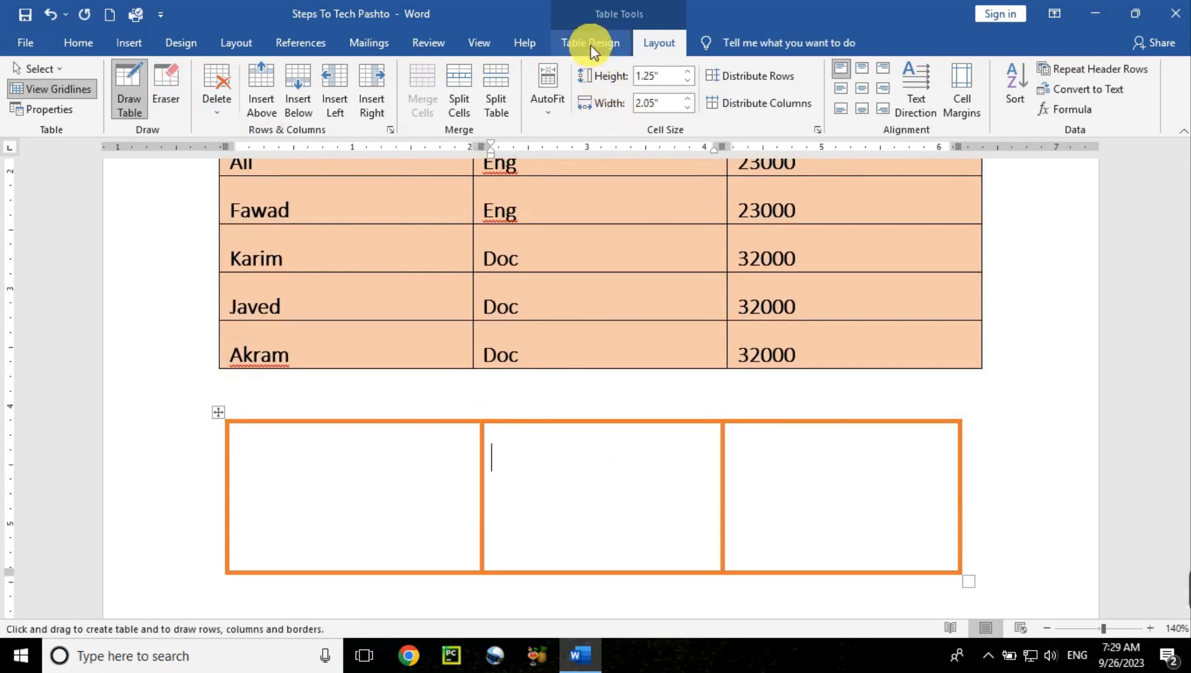
Subdivide the drawn table's third column into two rows of three cells by drawing two vertical lines and one horizontal line.
left_click(589, 41)
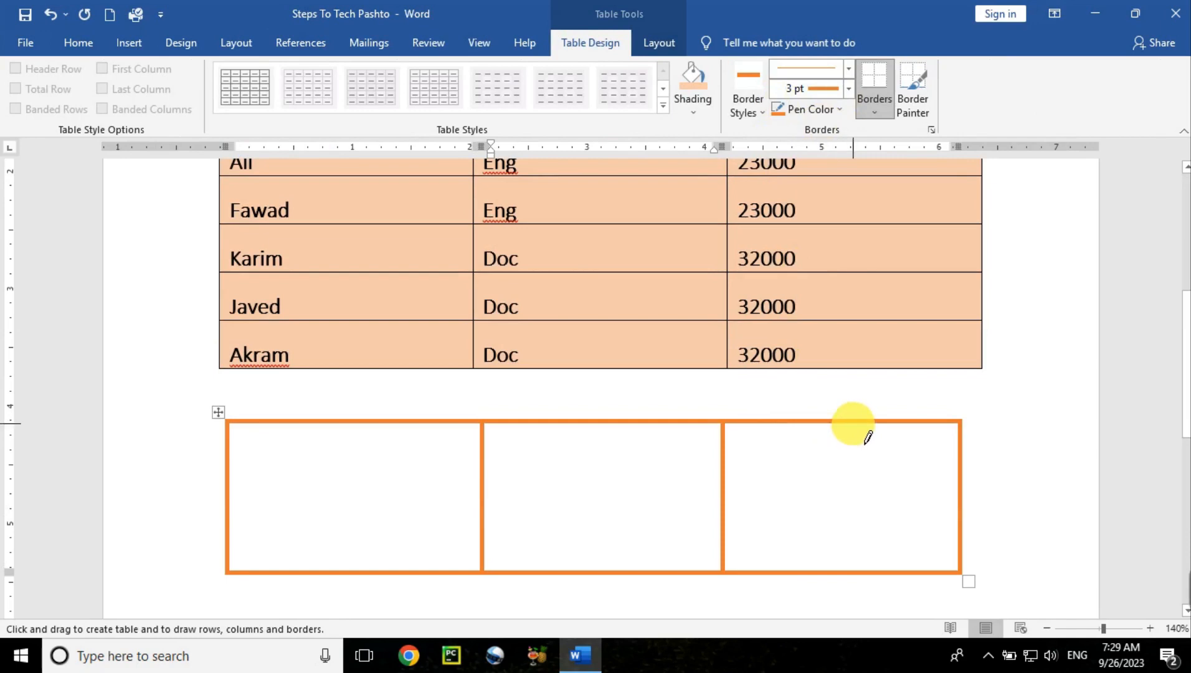
mouse_move(852, 430)
left_mouse_down()
mouse_move(854, 592)
mouse_move(838, 576)
left_mouse_up()
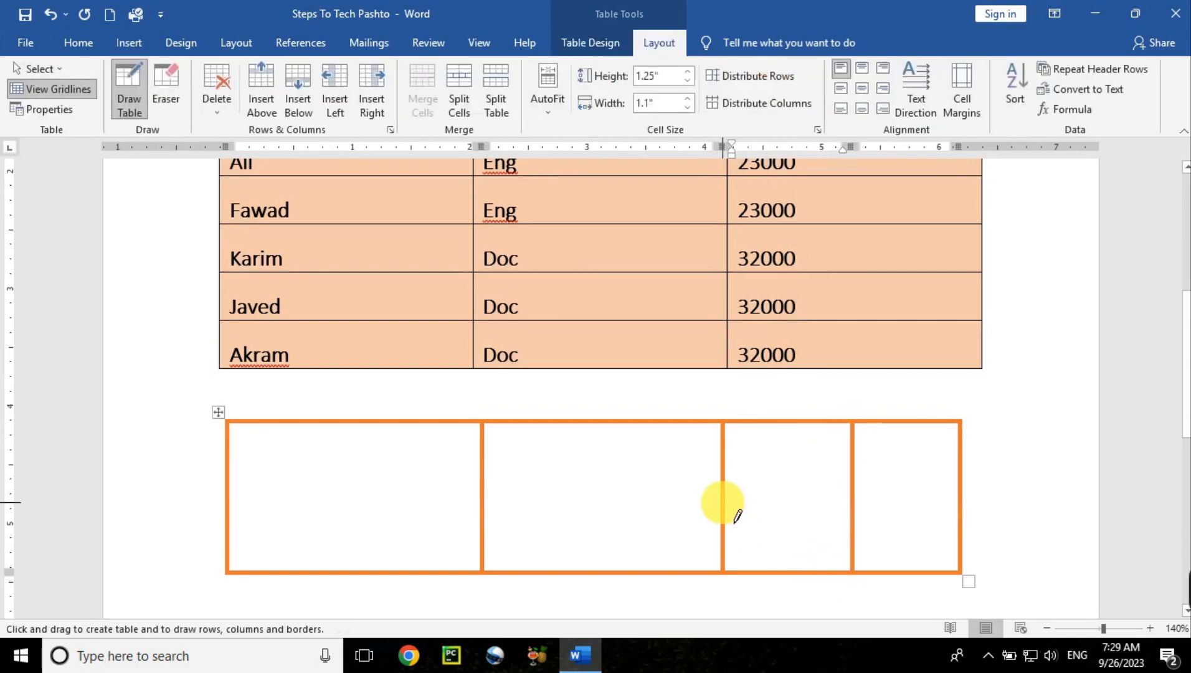
left_click_drag(726, 501, 943, 503)
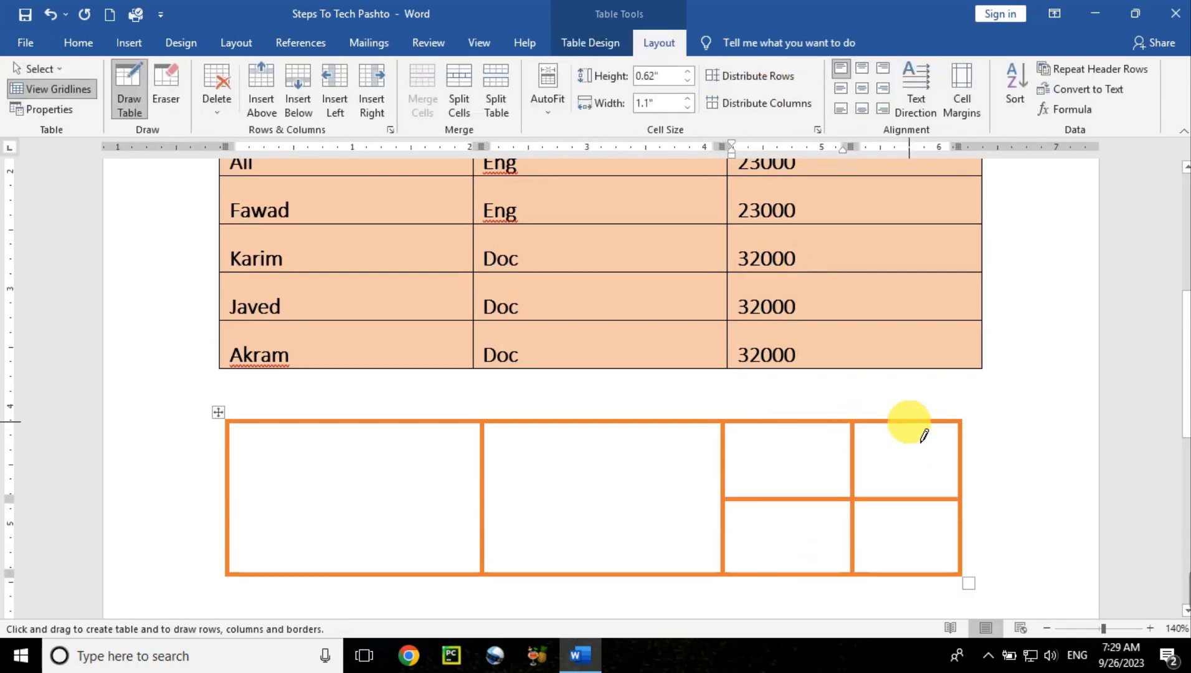
left_click_drag(909, 425, 936, 519)
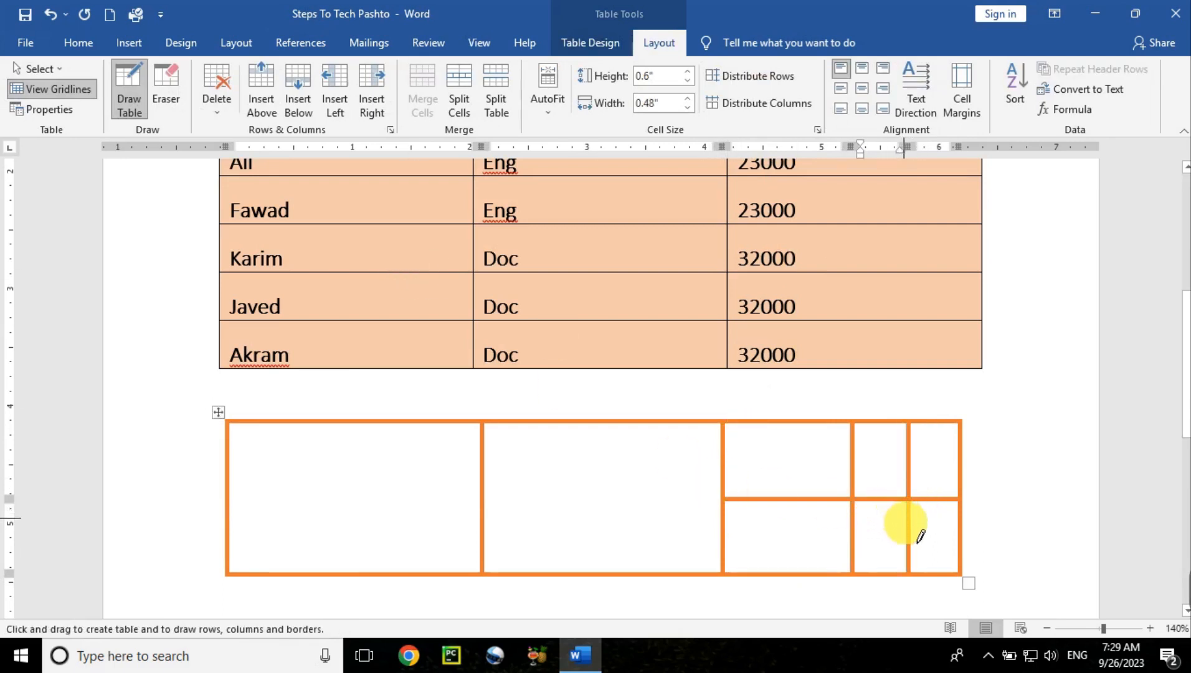
Erase the partitions between the four narrow end cells of the drawn table's third column, merging them into one cell.
left_click(170, 77)
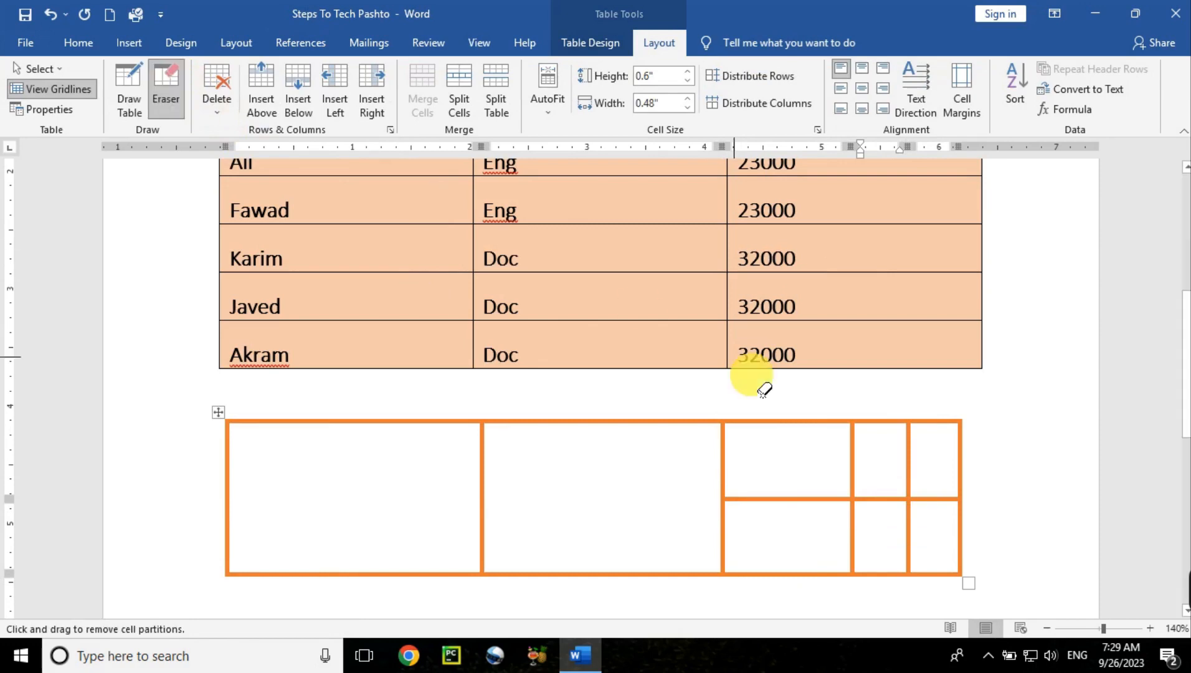
left_click(912, 539)
left_click(924, 475)
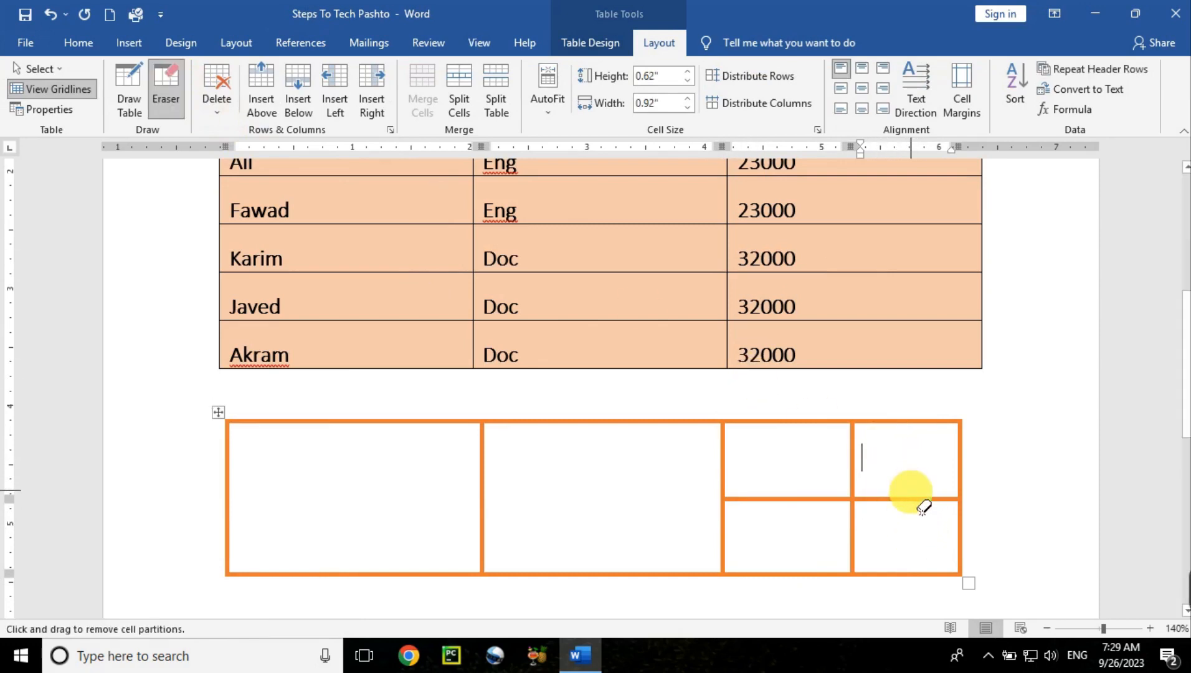
left_click(922, 506)
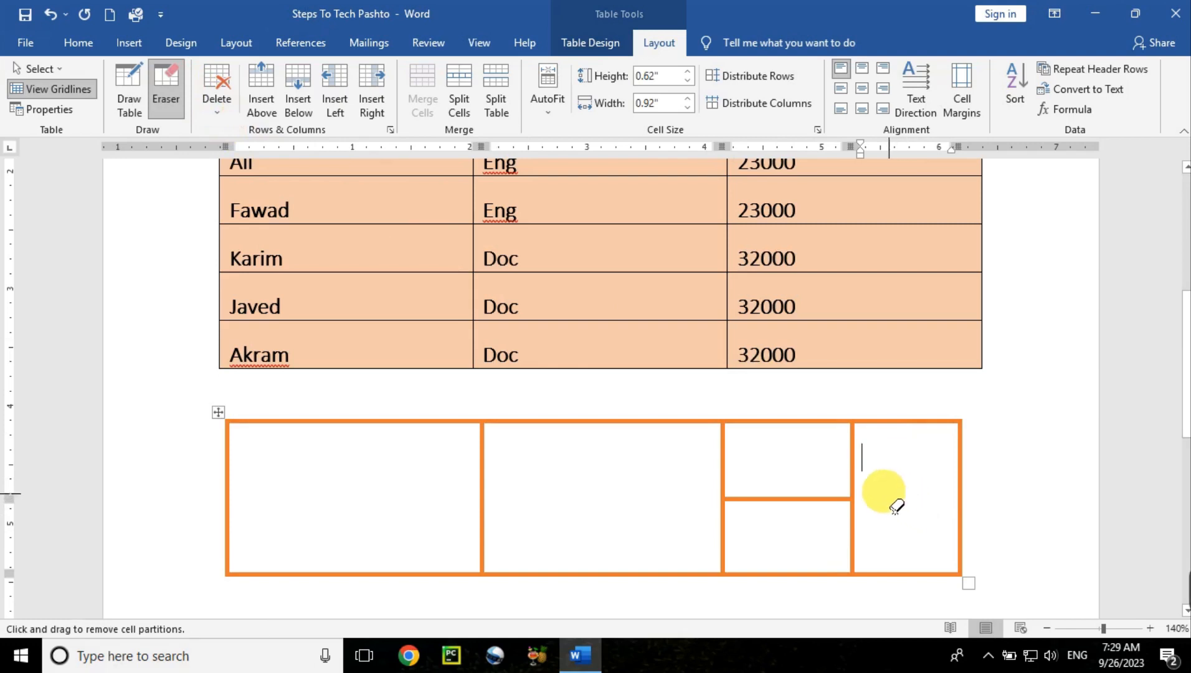
Draw a horizontal and a vertical partition in the drawn table's second column and a horizontal line across its first column.
left_click(127, 84)
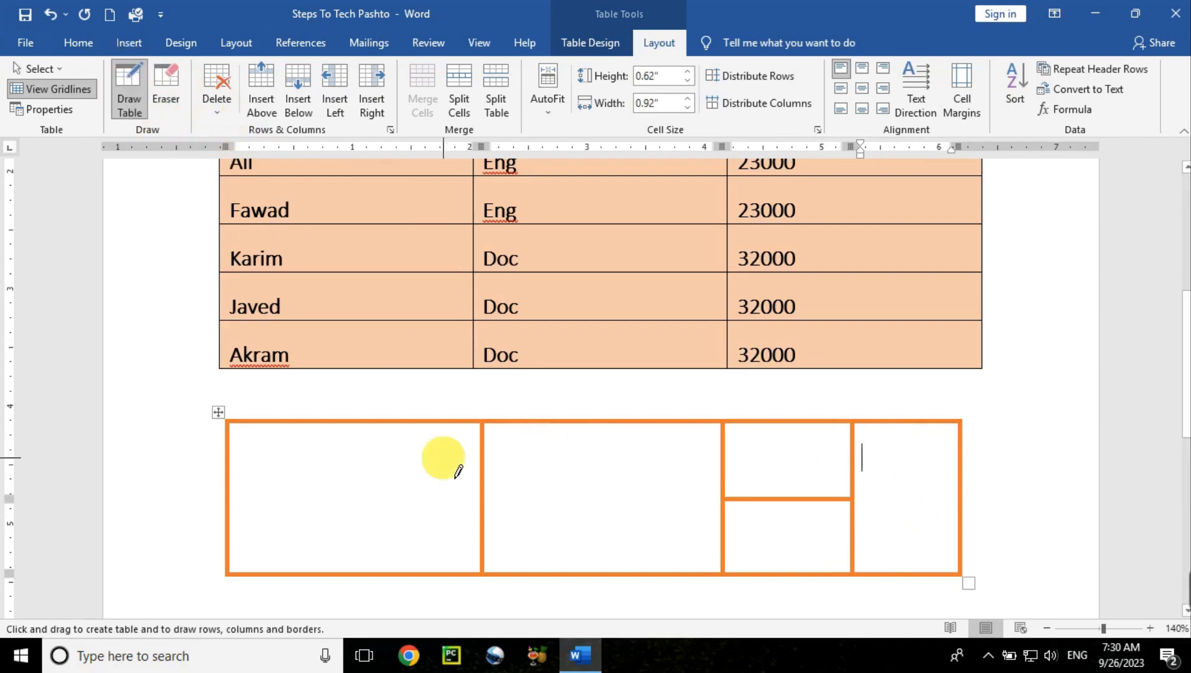
mouse_move(481, 456)
left_mouse_down()
mouse_move(700, 486)
mouse_move(625, 457)
mouse_move(640, 598)
mouse_move(619, 577)
left_mouse_up()
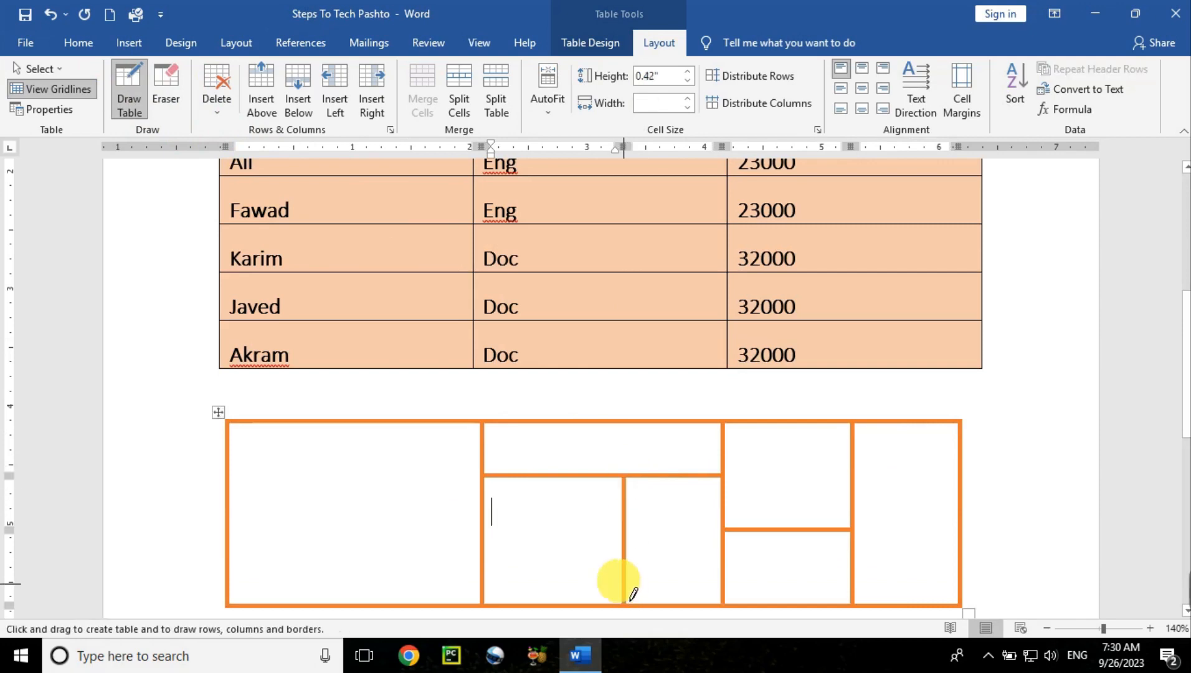
left_click_drag(479, 533, 236, 533)
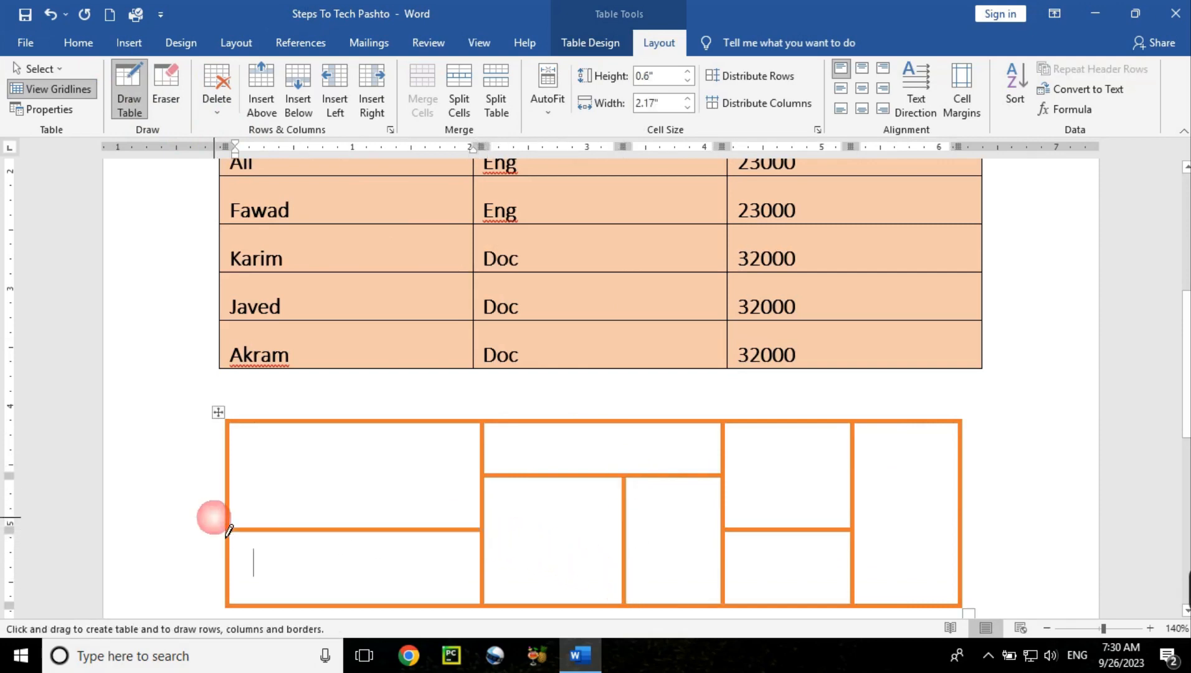
Erase the partitions inside the drawn table's first and second columns and the lower border between its second and third columns.
left_click(166, 93)
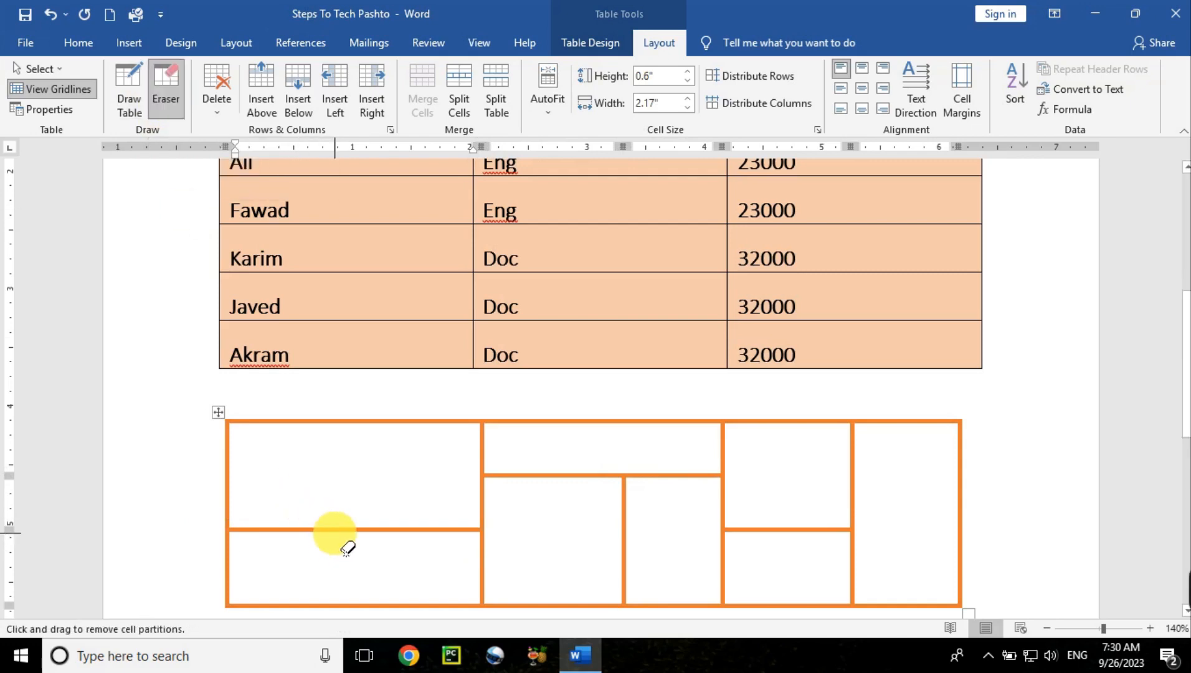
left_click(330, 530)
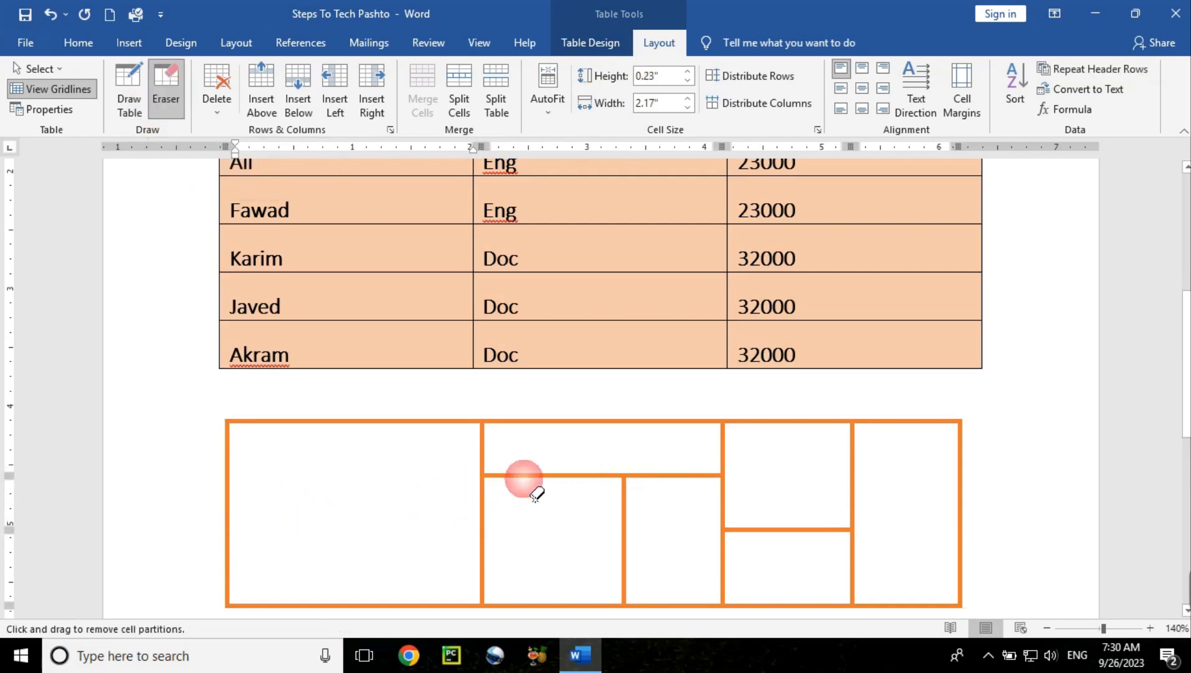
left_click(524, 477)
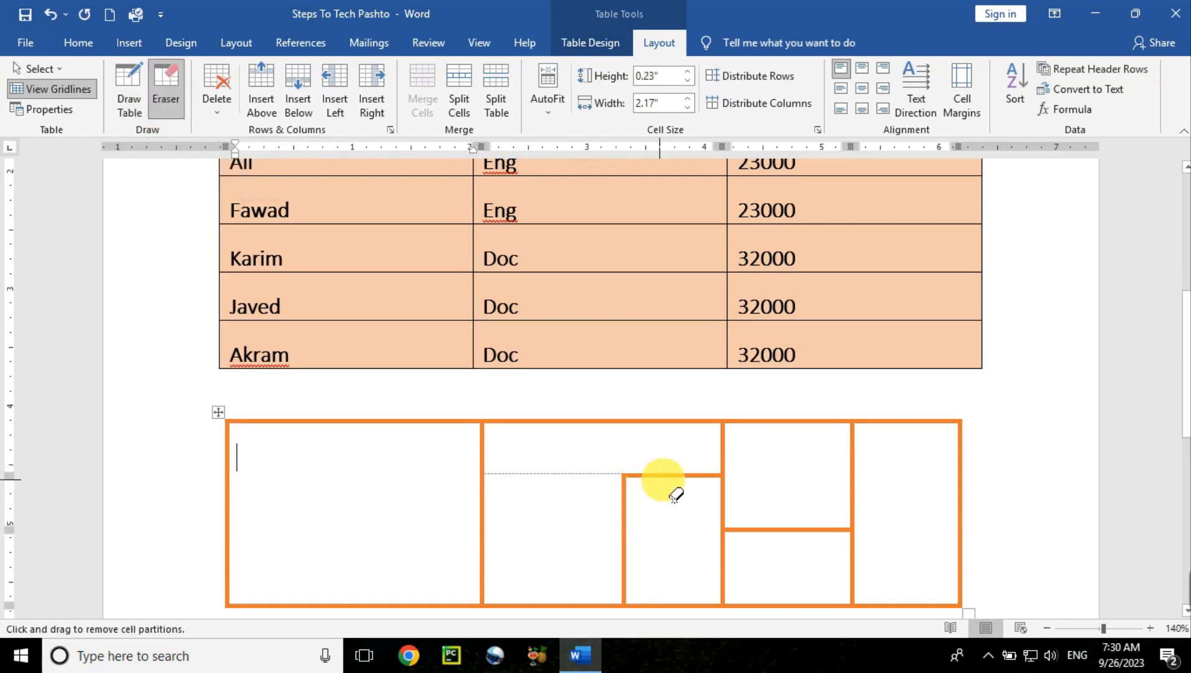
left_click(618, 527)
left_click(723, 520)
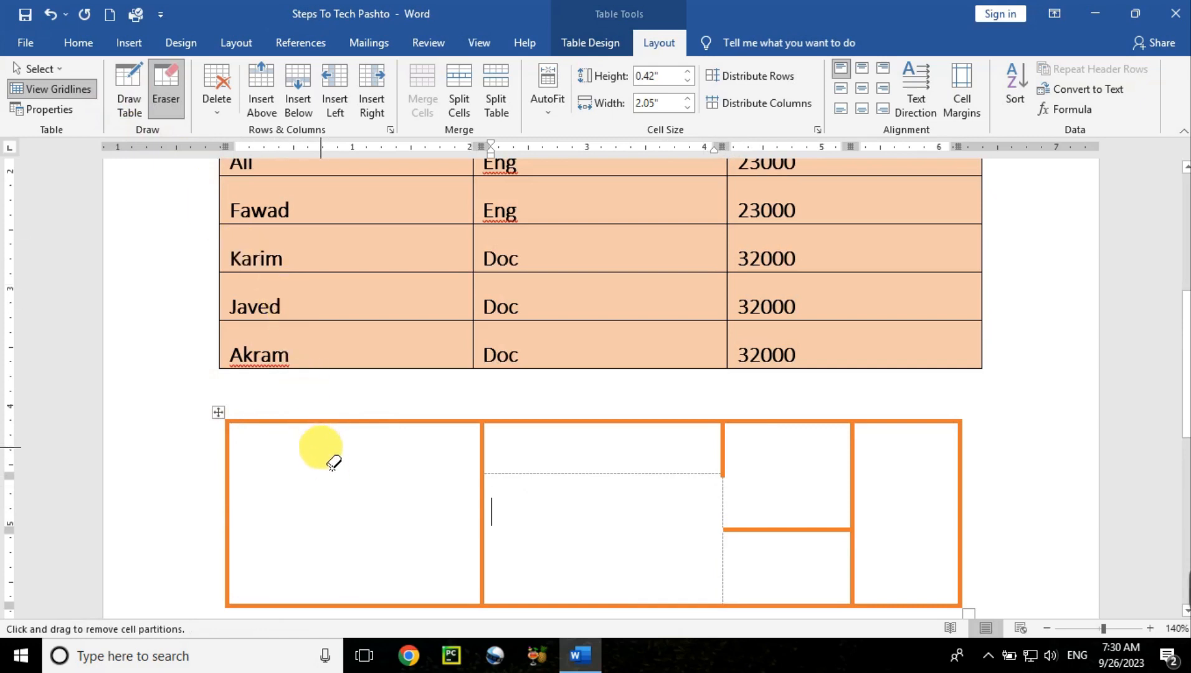
Stop erasing, select the whole drawn table and delete it from below the employee table.
key("Escape")
left_click(225, 425)
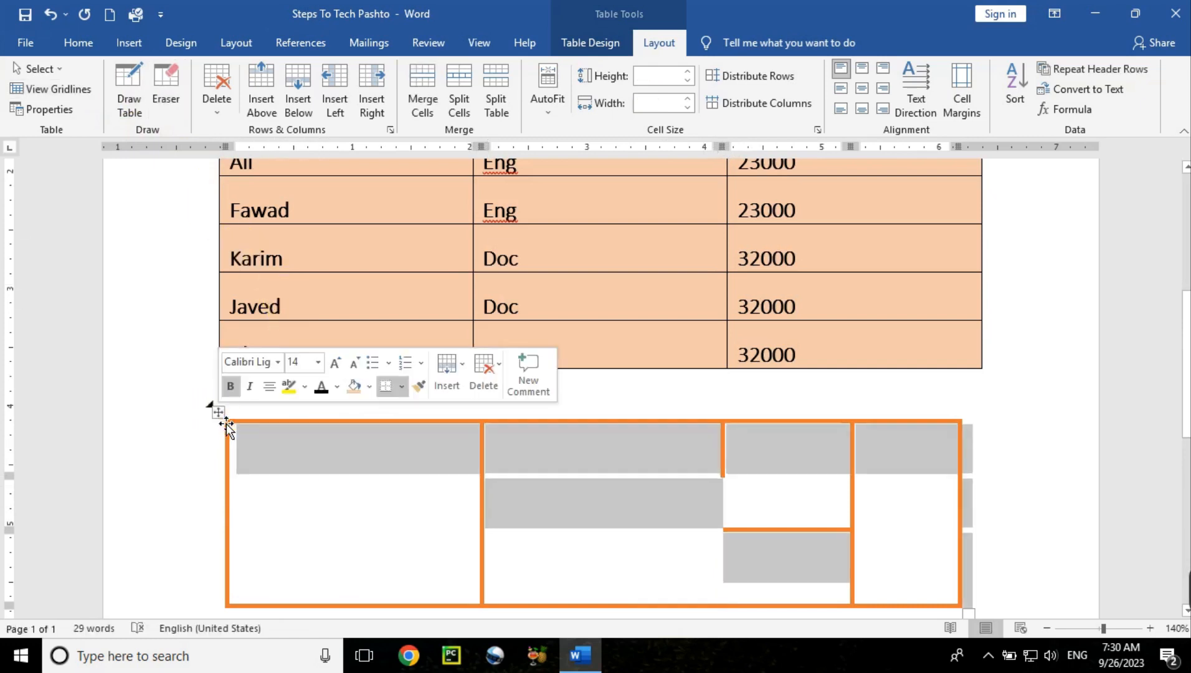
key("BackSpace")
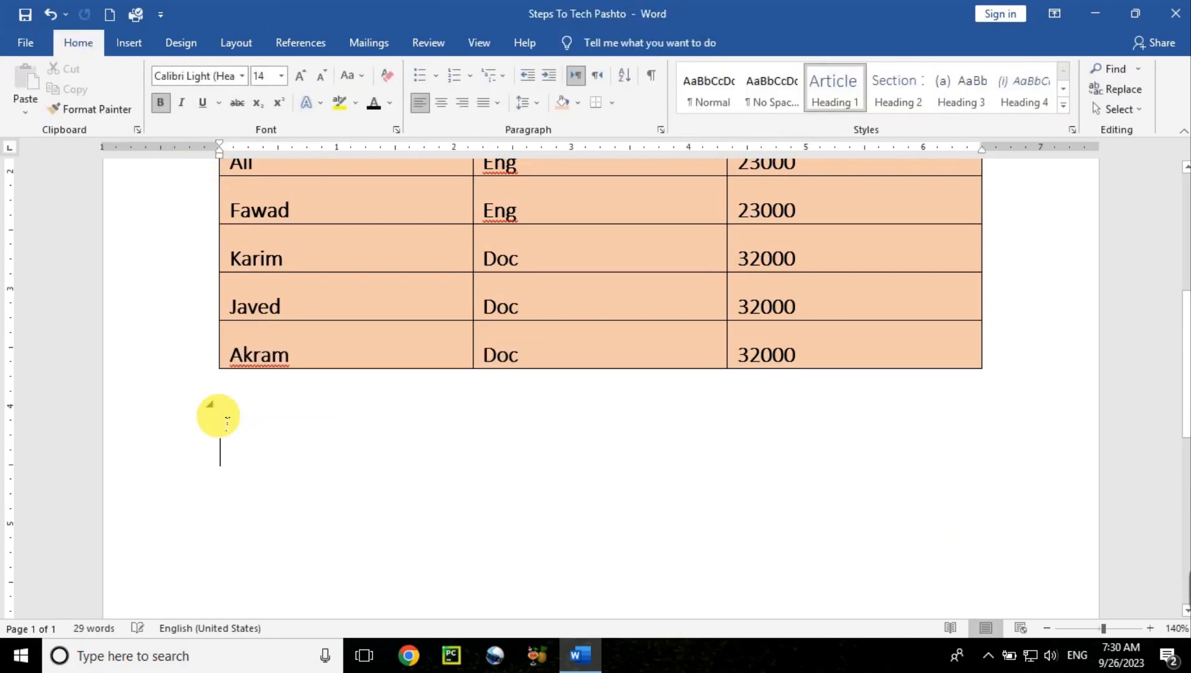
Place the cursor in the employee table's Name header cell and examine the table deletion options without applying any.
scroll(1183, 355, "up", 4)
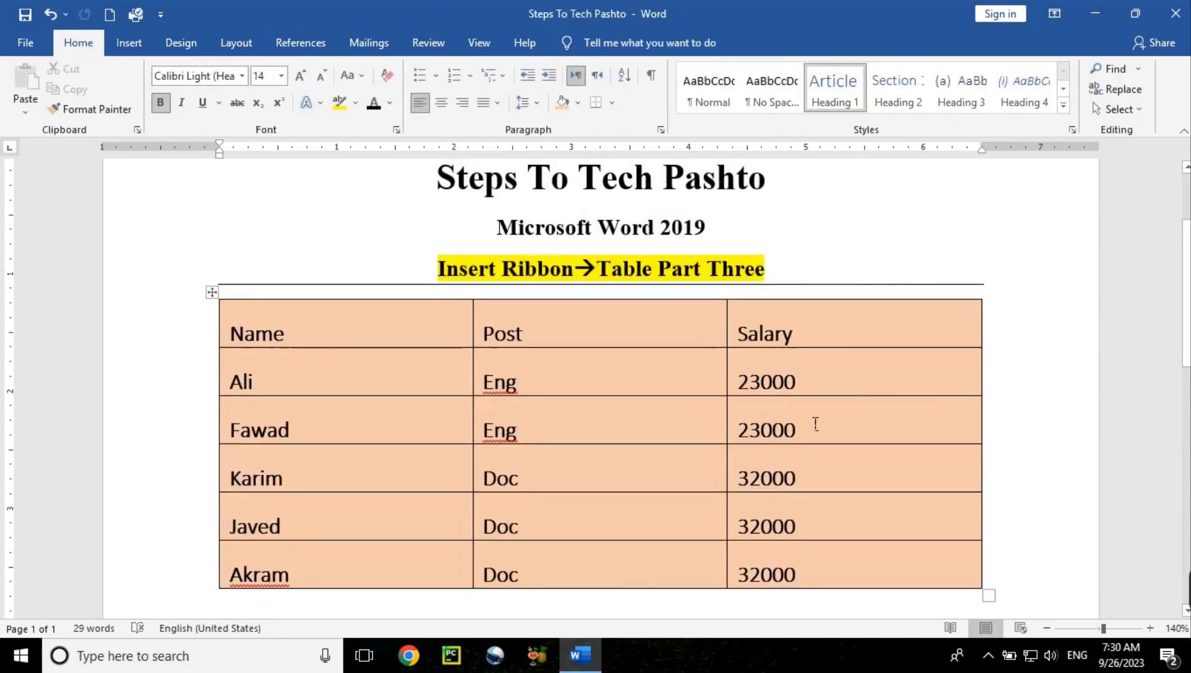
scroll(726, 434, "down", 2)
left_click(633, 250)
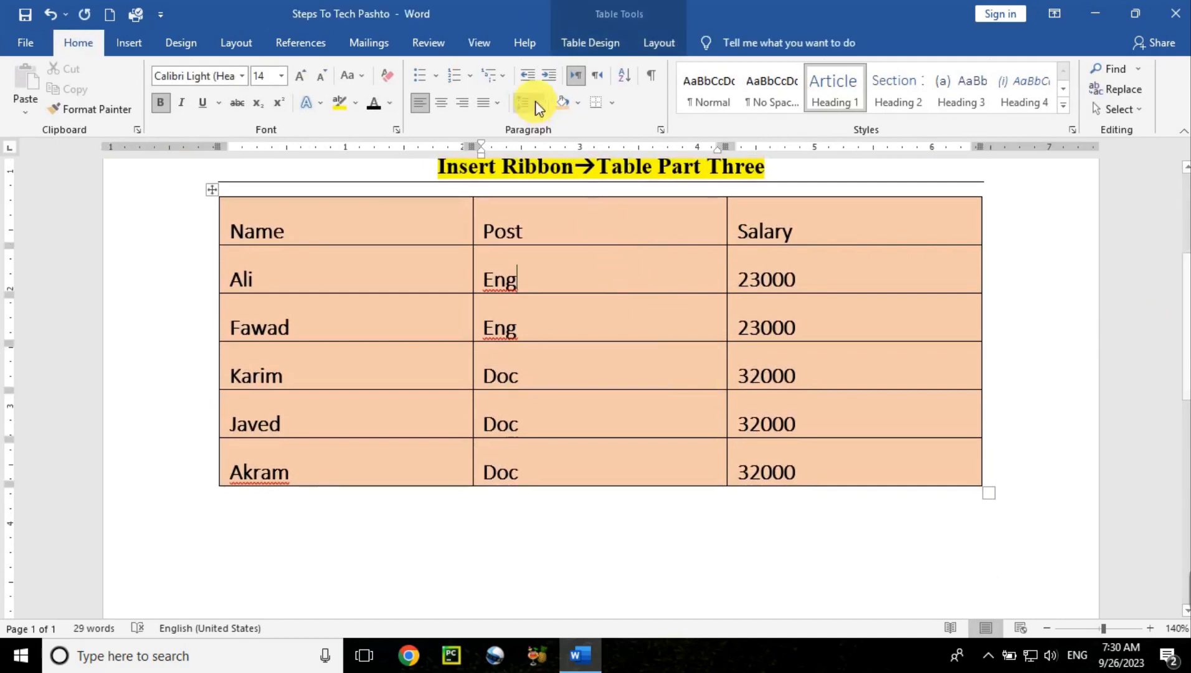
left_click(661, 43)
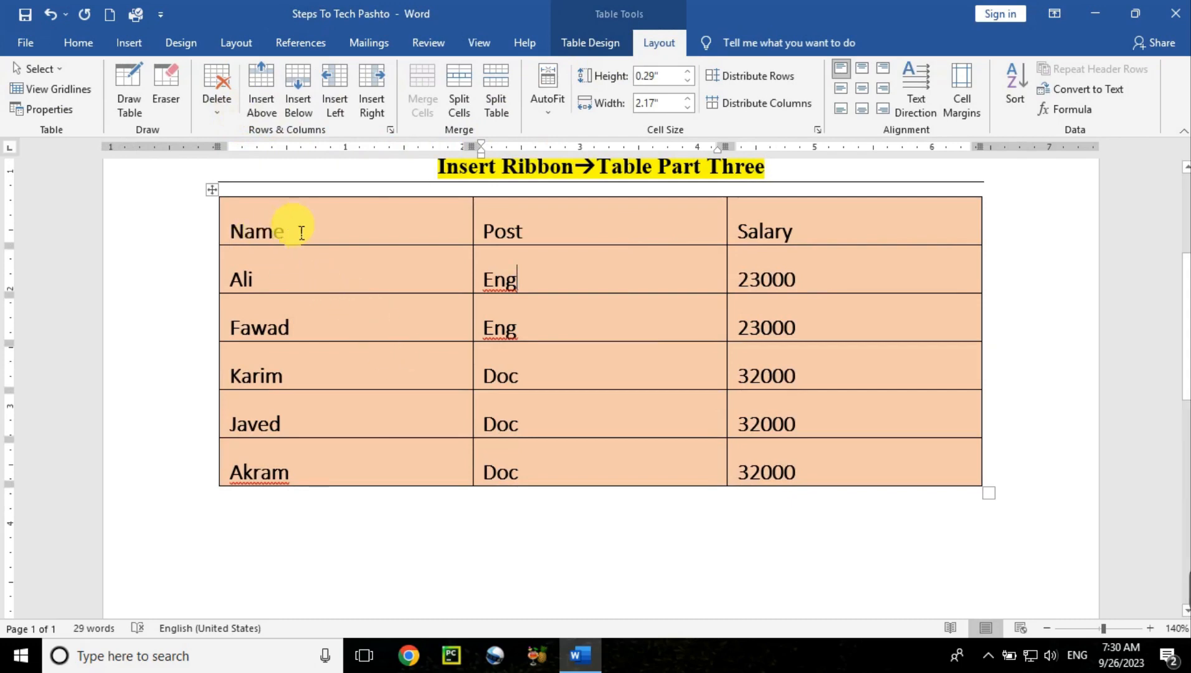
mouse_move(1187, 343)
left_mouse_down()
mouse_move(1186, 310)
mouse_move(1187, 328)
left_mouse_up()
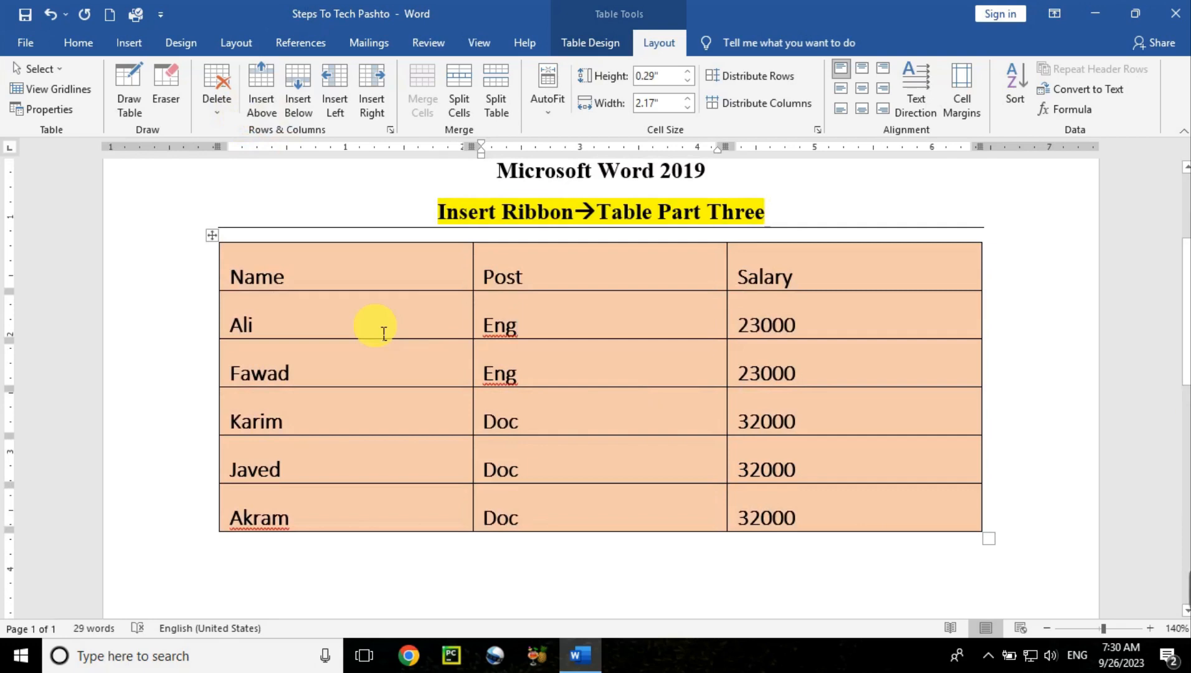
left_click(281, 277)
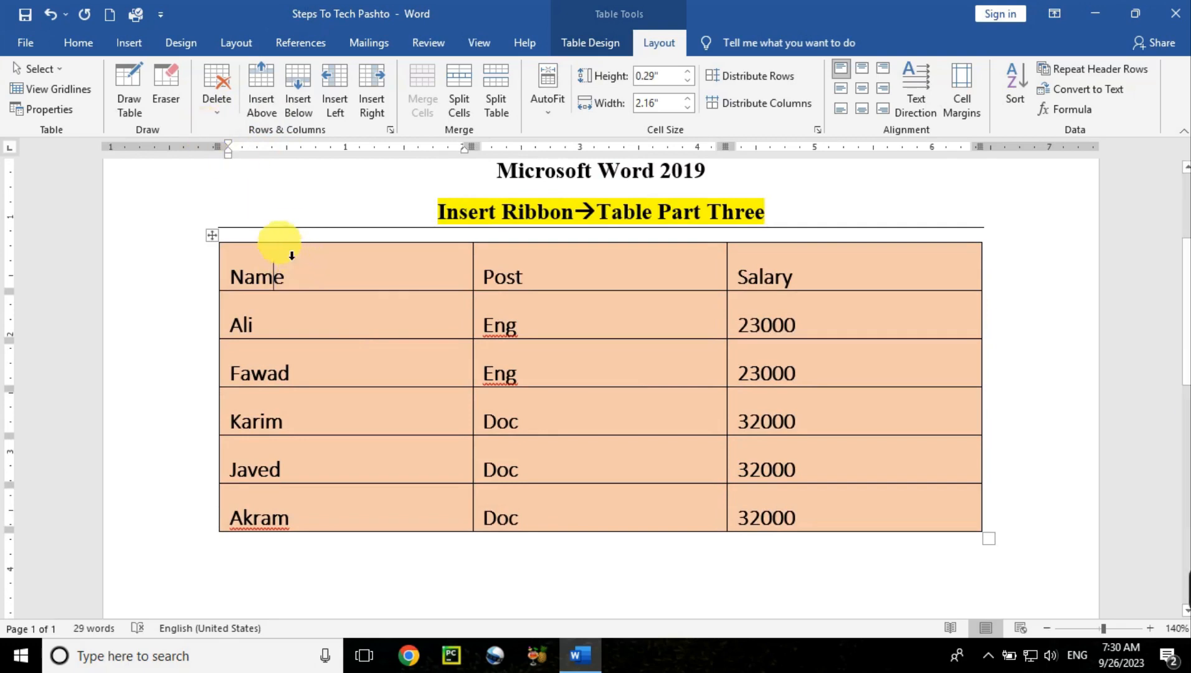
left_click(215, 114)
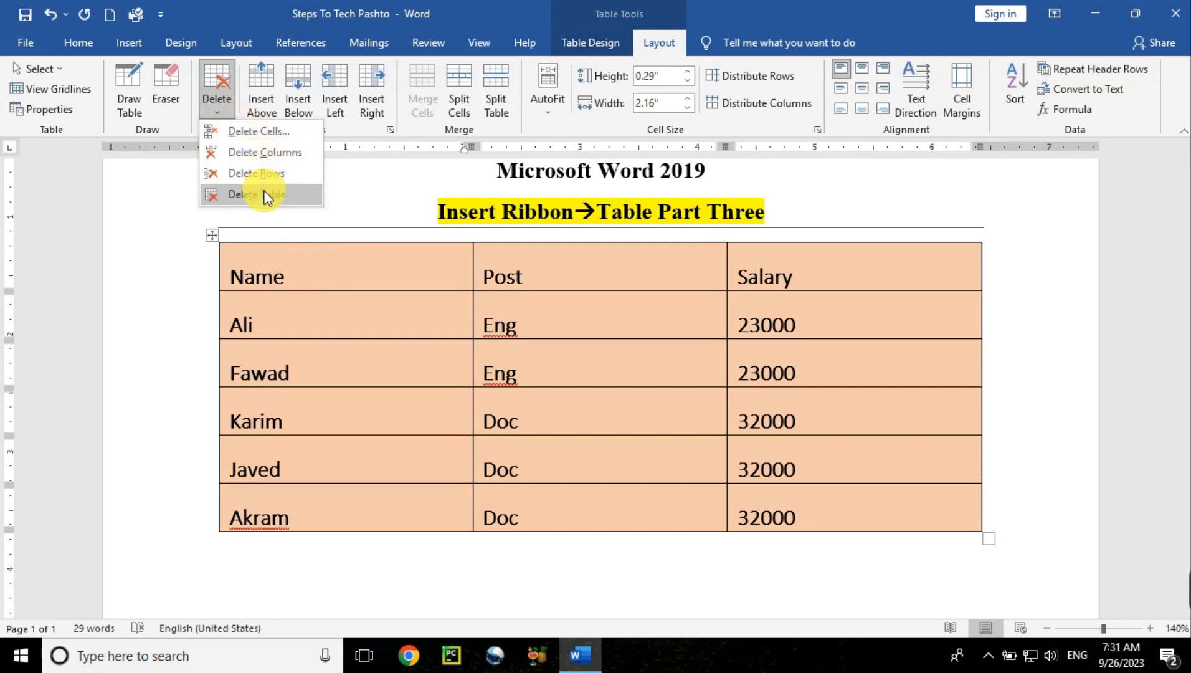
left_click(325, 329)
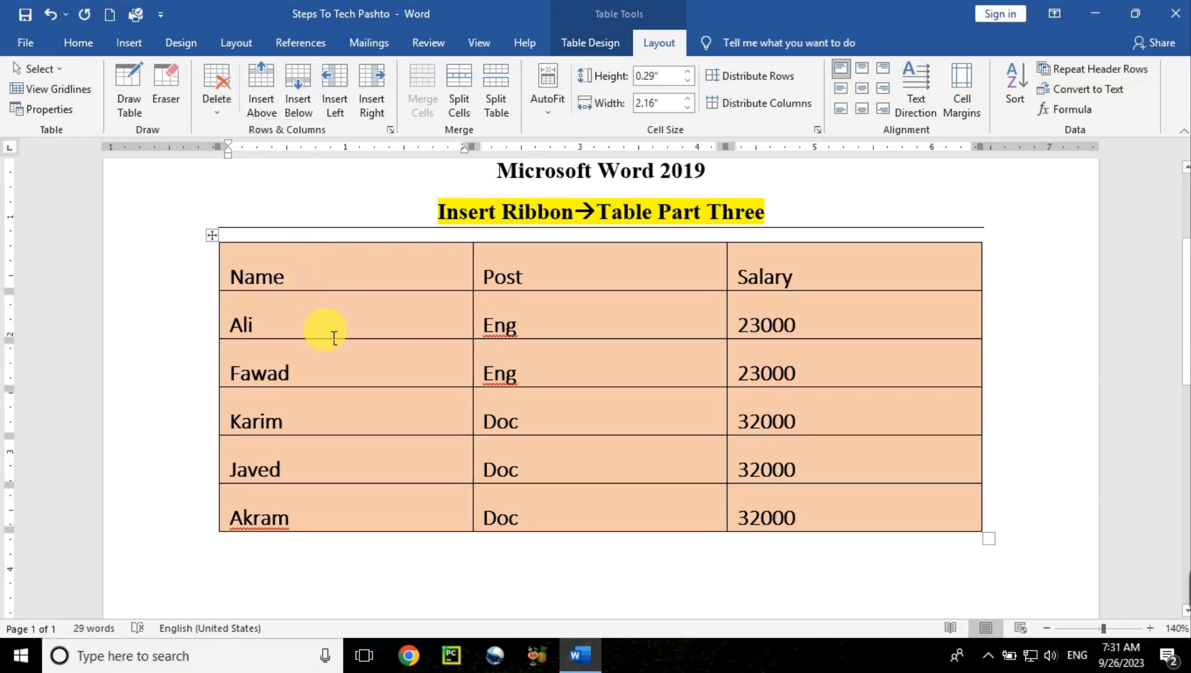
Delete the employee table's Name column with Delete Columns and undo the deletion.
left_click(360, 256)
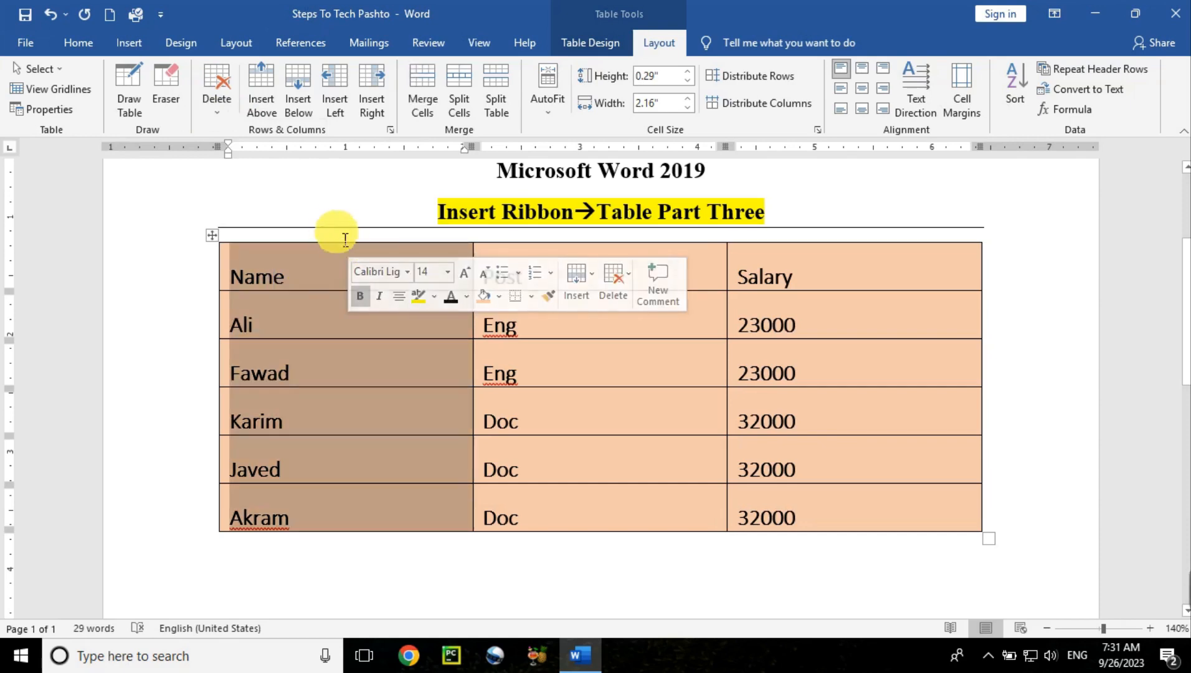
left_click(220, 115)
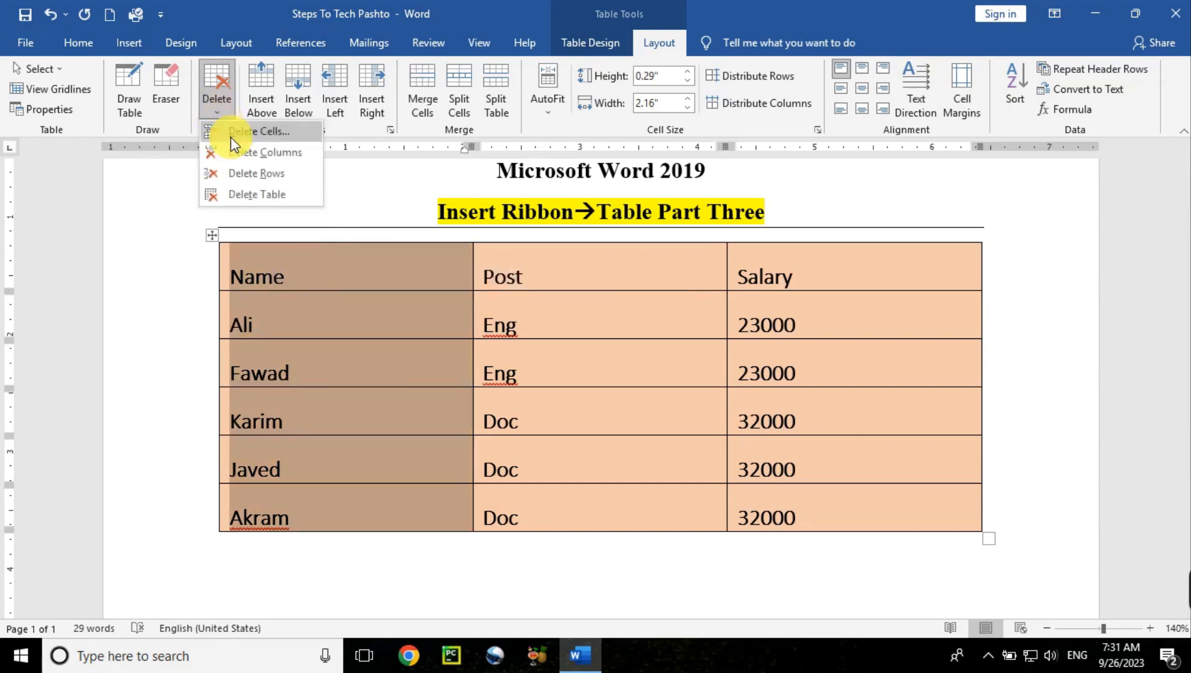
left_click(256, 152)
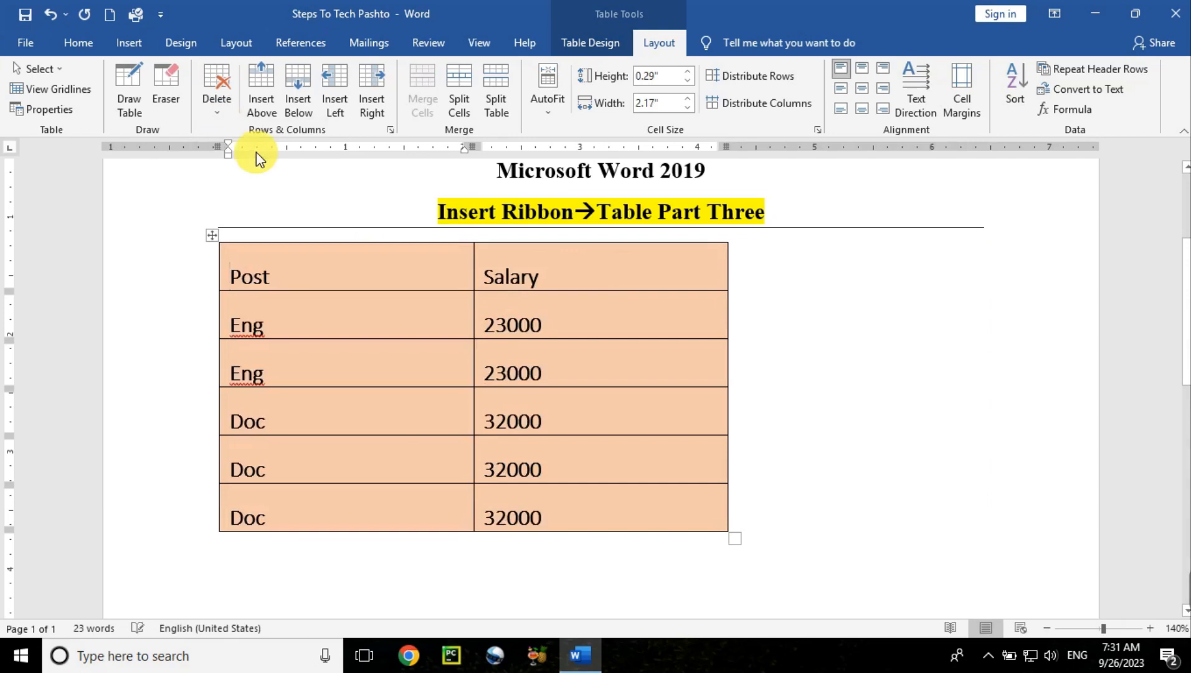
key("ctrl+z")
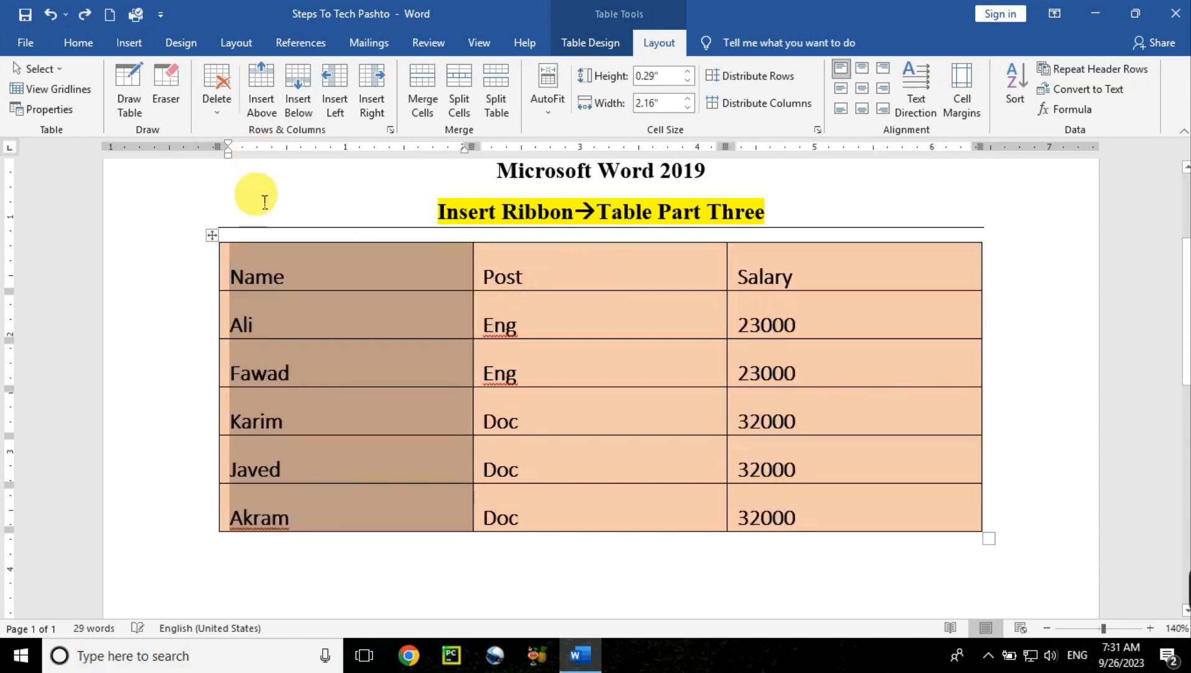
Select the last two rows of the employee table, remove them with Delete Rows and undo the deletion.
left_click(271, 337)
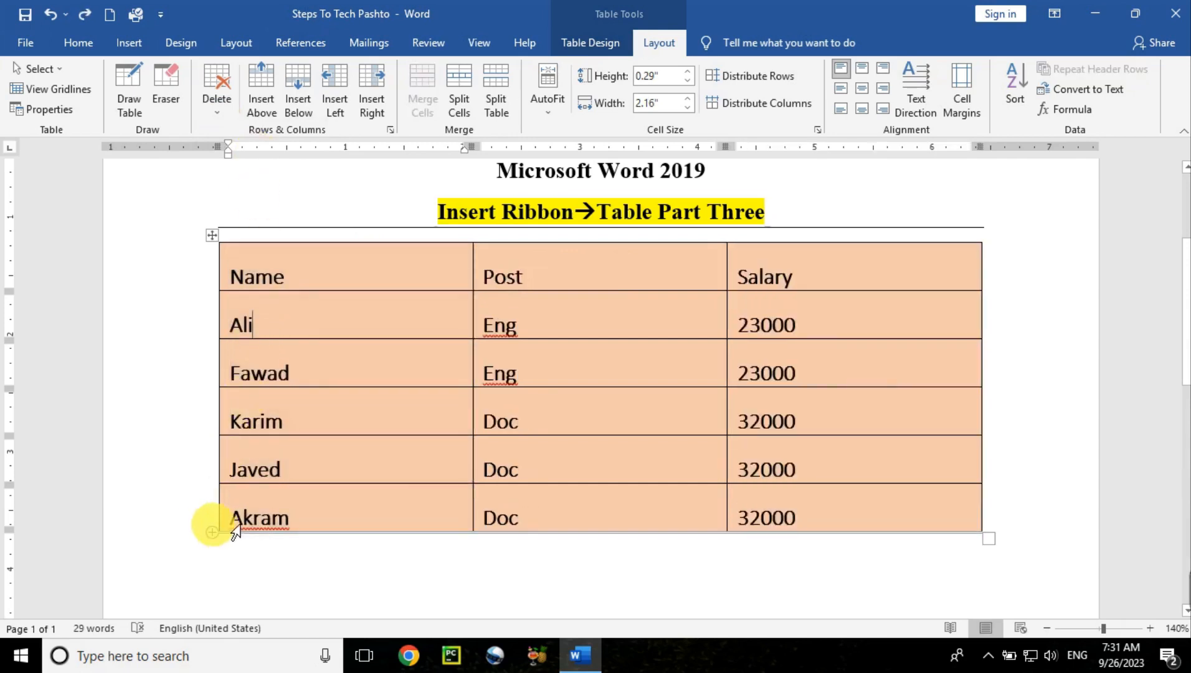
left_click_drag(221, 521, 223, 474)
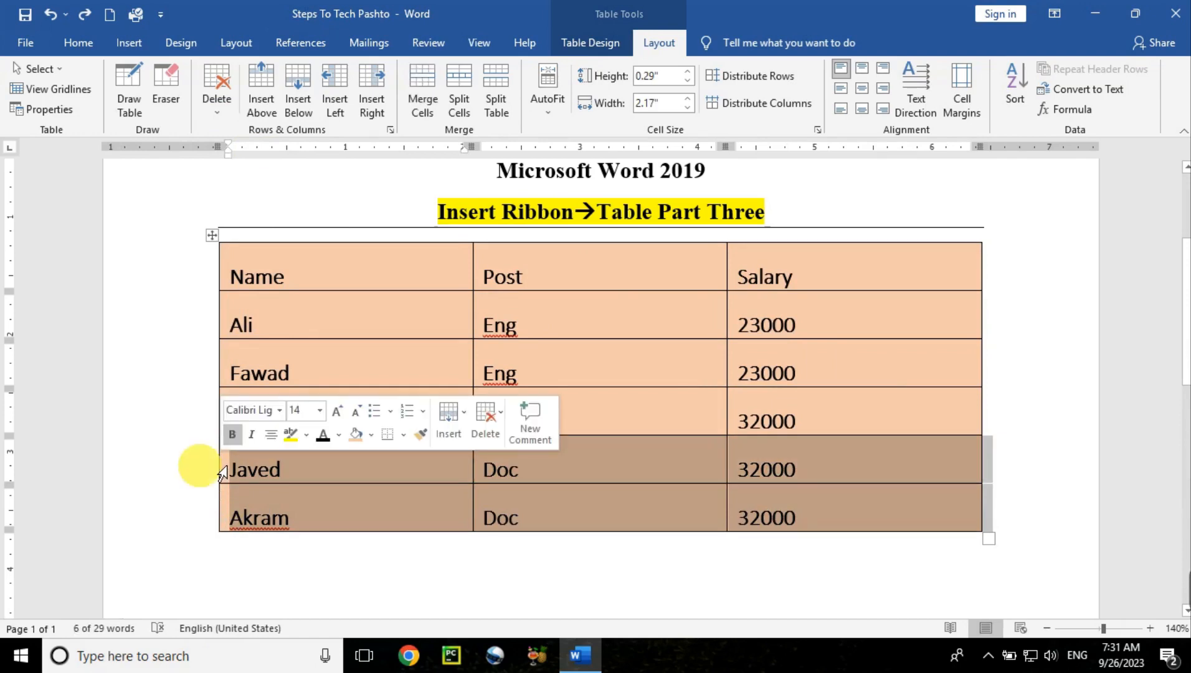
left_click(206, 523)
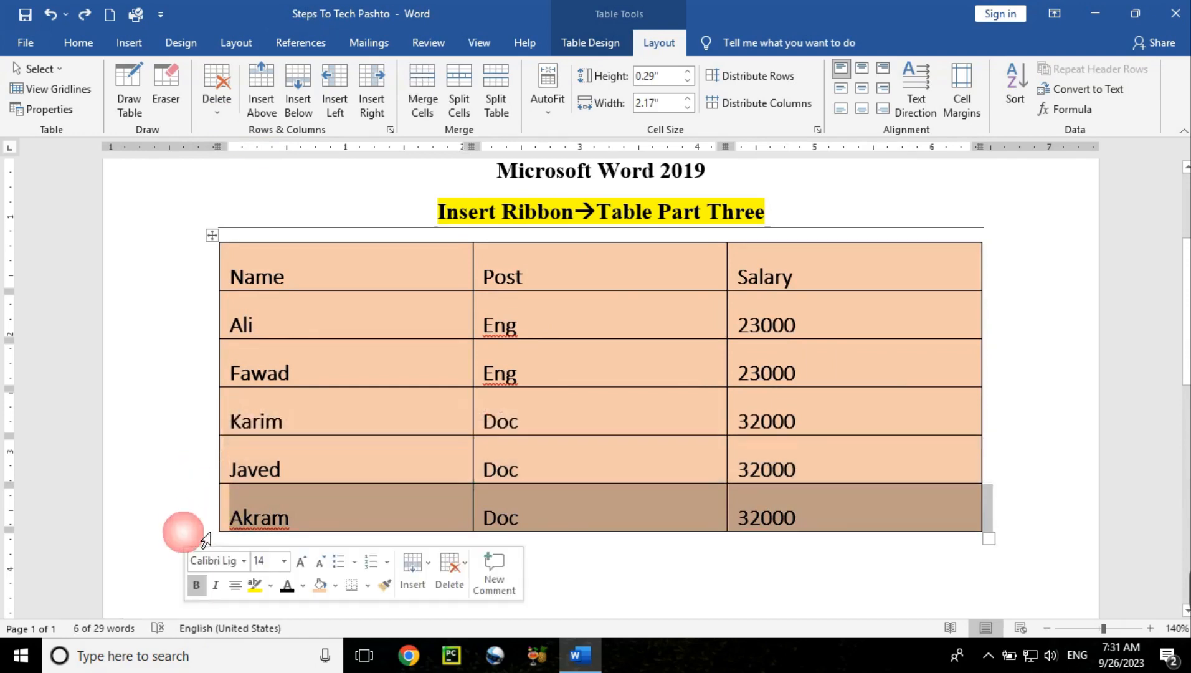
left_click(204, 472)
left_click_drag(204, 468, 204, 518)
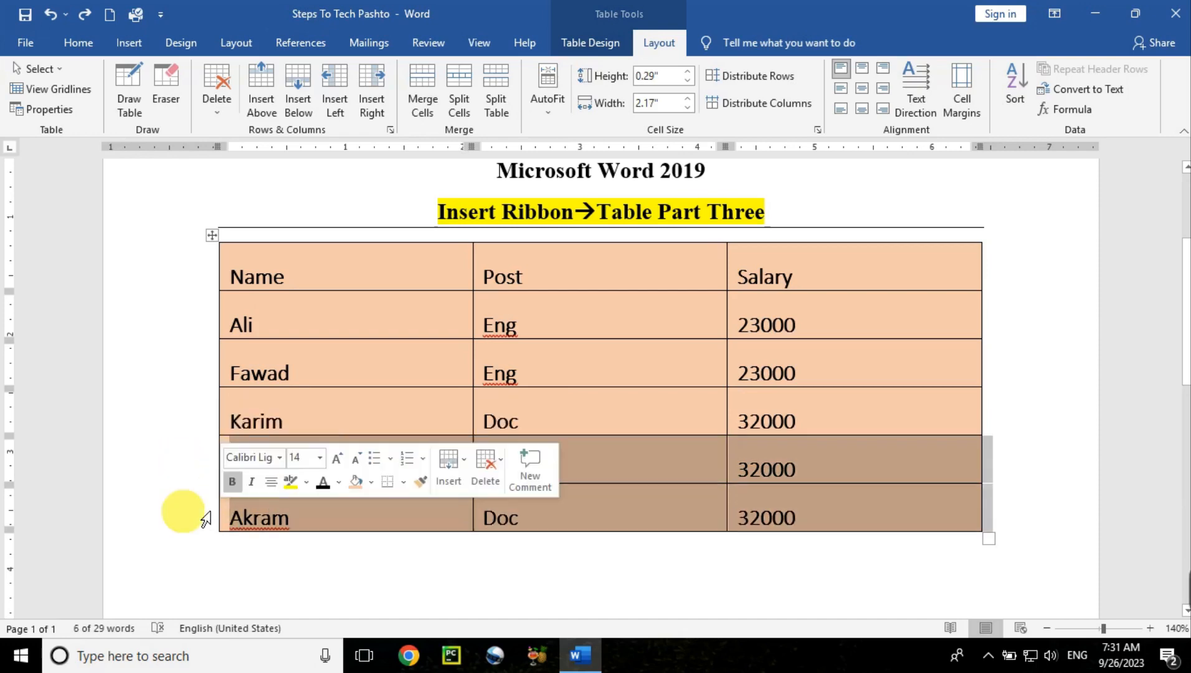
left_click(219, 110)
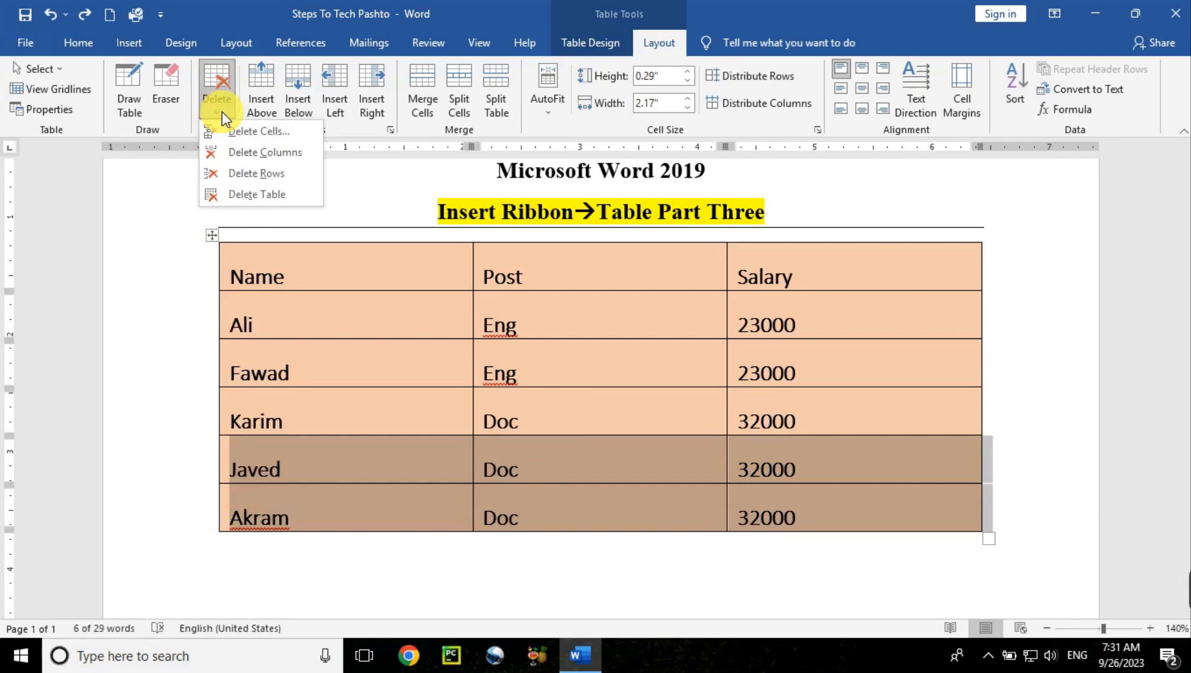
left_click(252, 173)
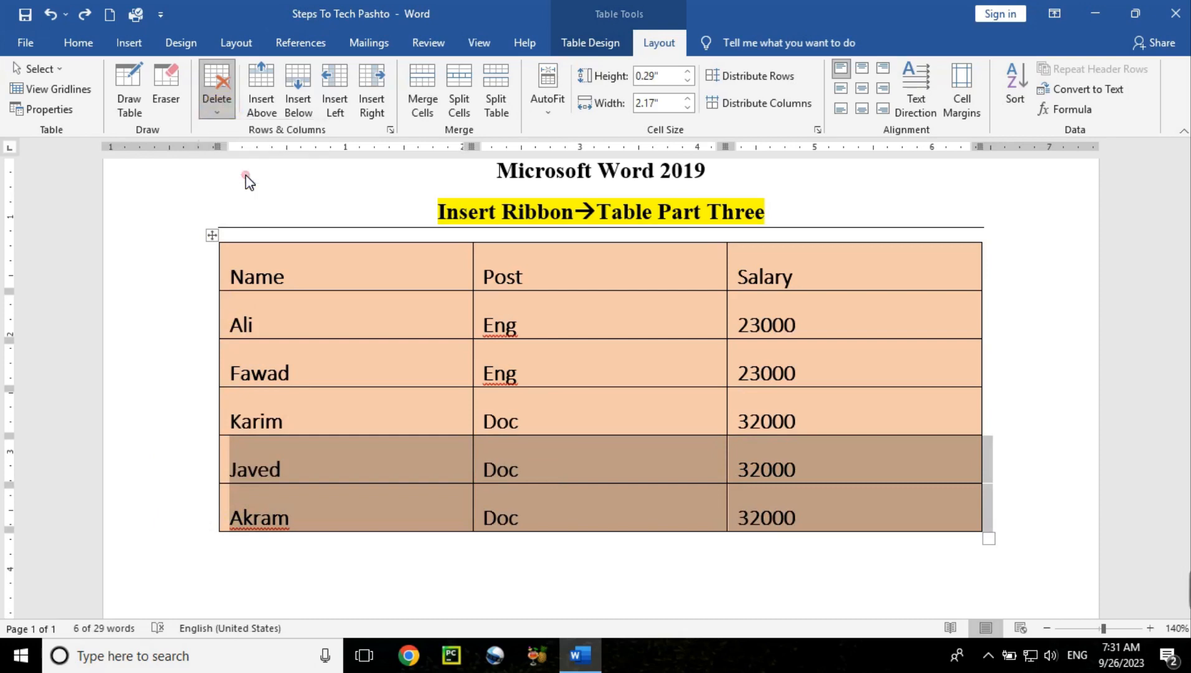
key("ctrl+z")
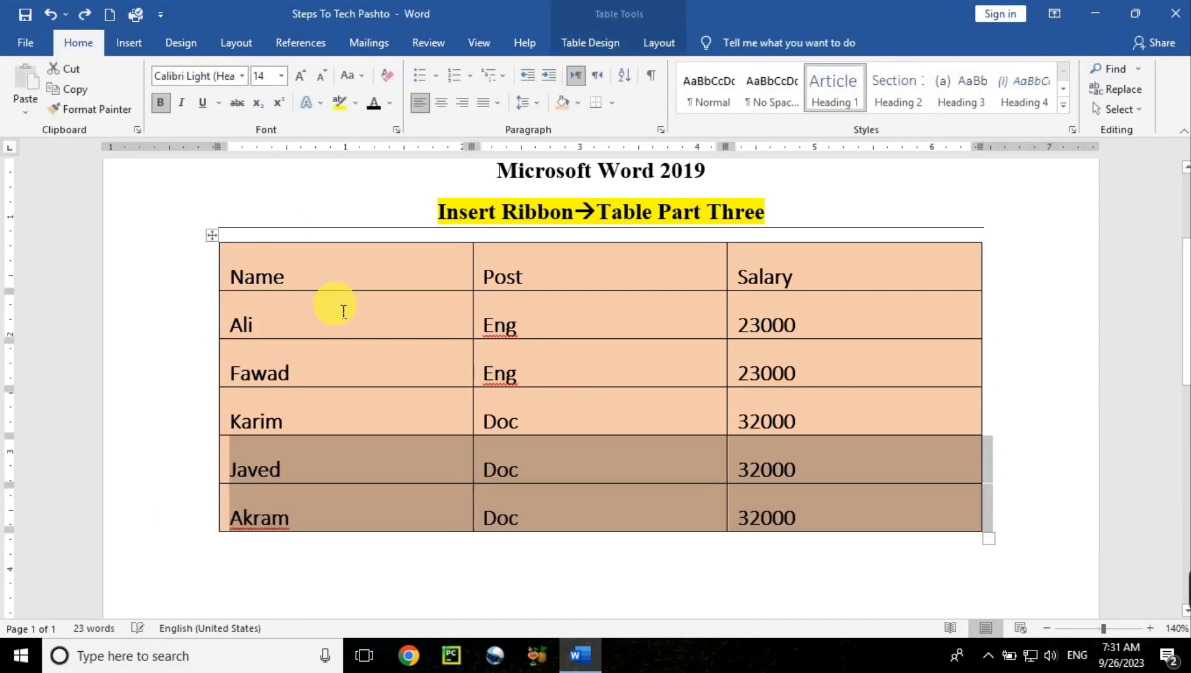
Select the whole employee table, remove it with Delete Table and undo the deletion.
left_click(662, 41)
left_click(217, 94)
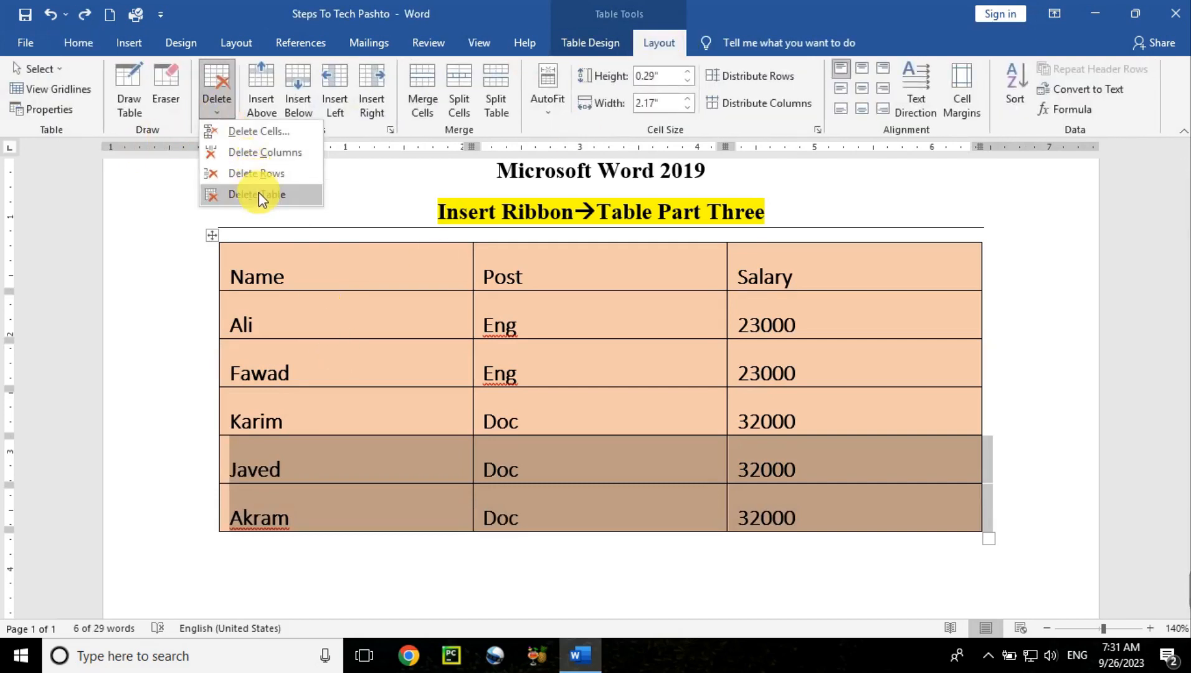
left_click(340, 335)
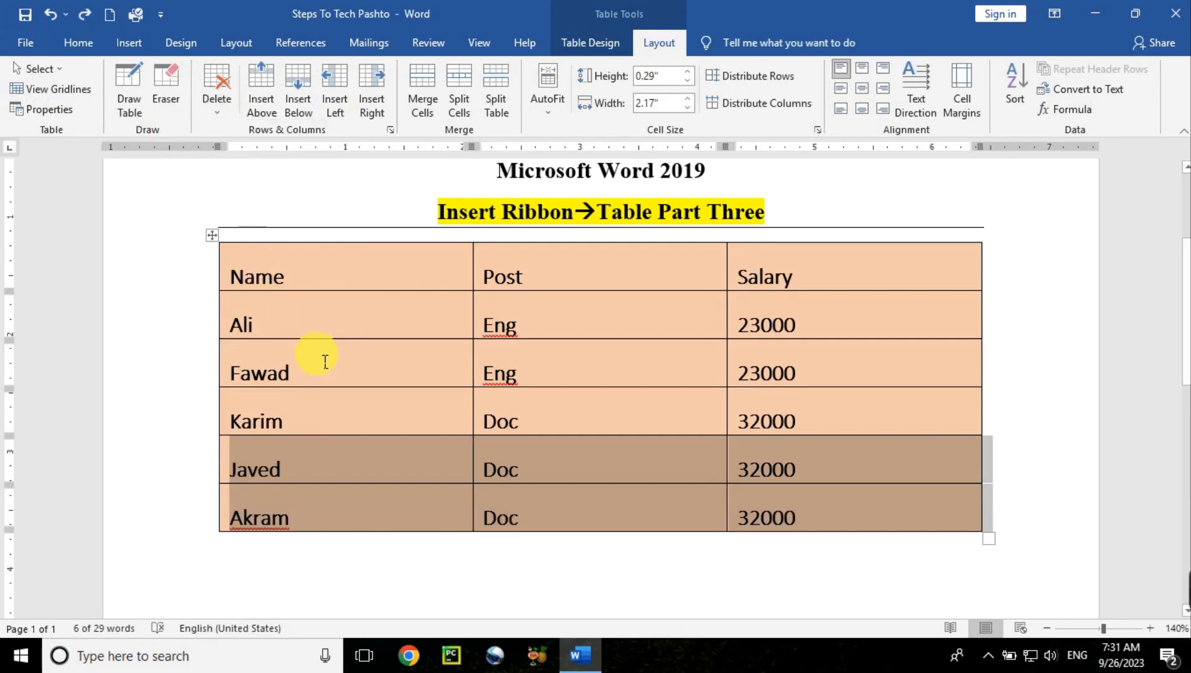
left_click(331, 369)
left_click(215, 238)
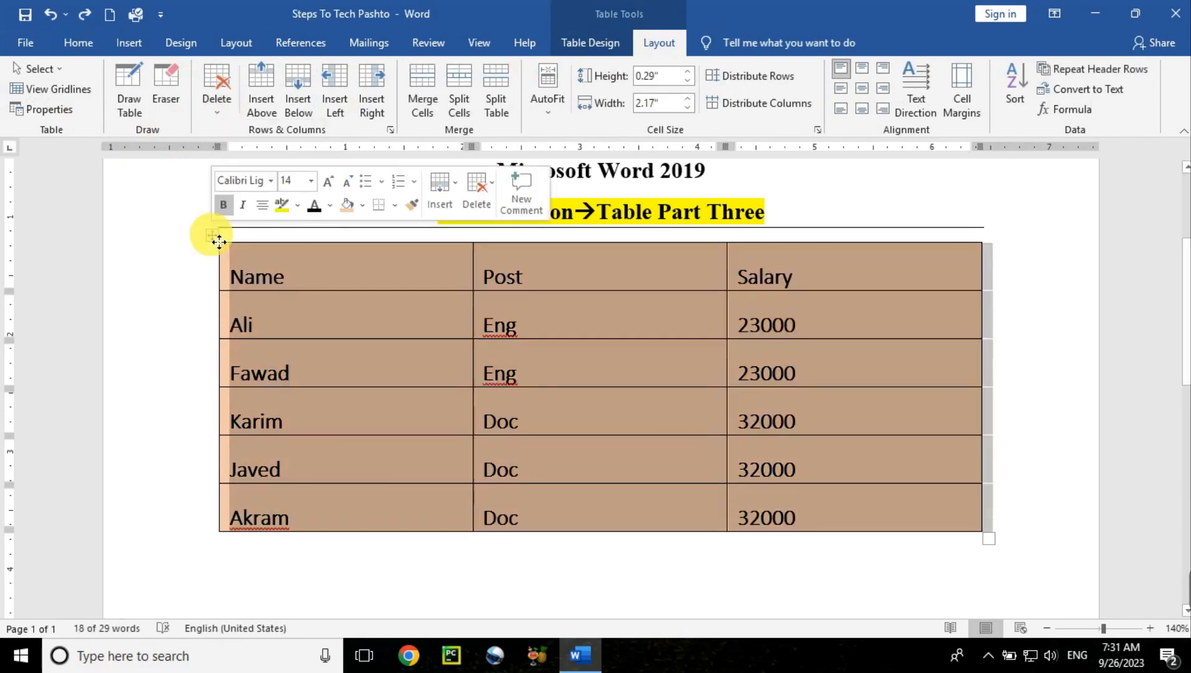
left_click(219, 112)
left_click(251, 194)
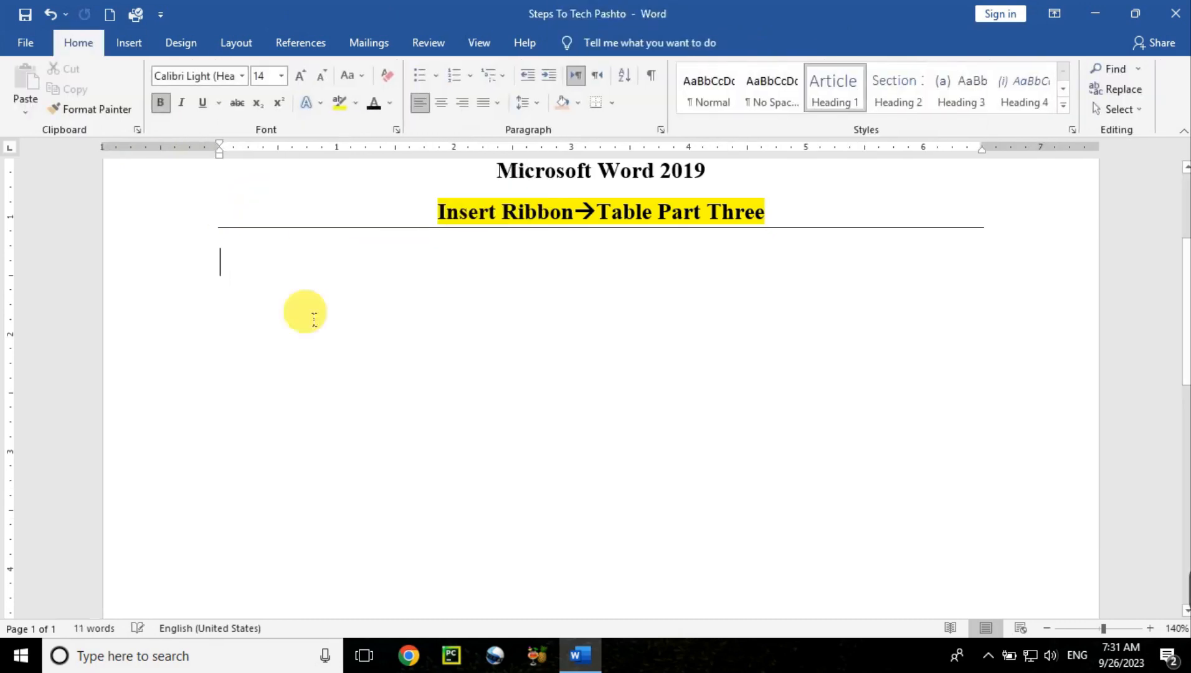
key("ctrl+z")
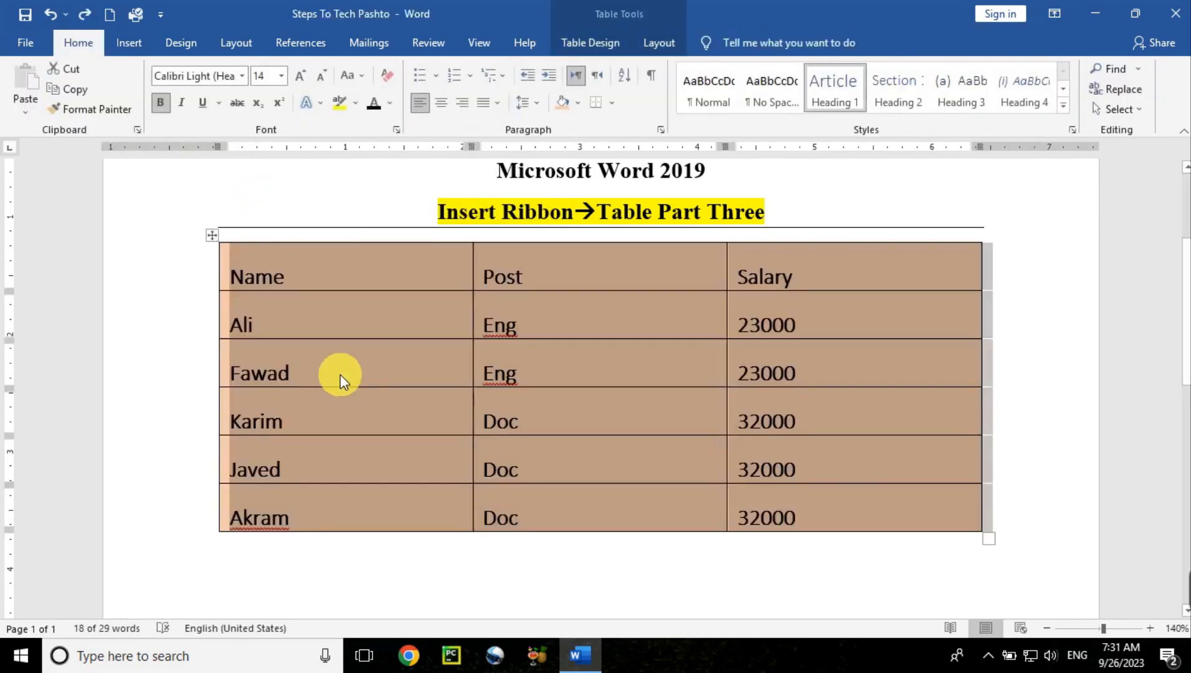
Delete the first employee's name cell using Delete Cells with Shift cells left and undo the deletion.
left_click(341, 373)
left_click(662, 43)
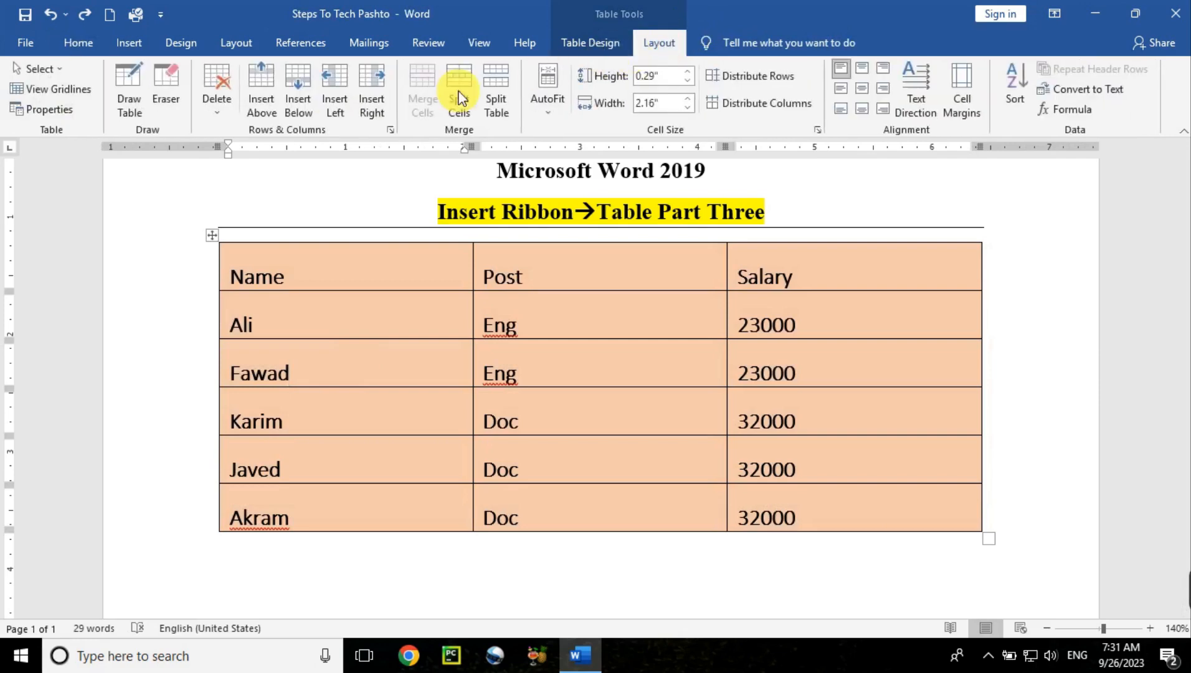
left_click(218, 103)
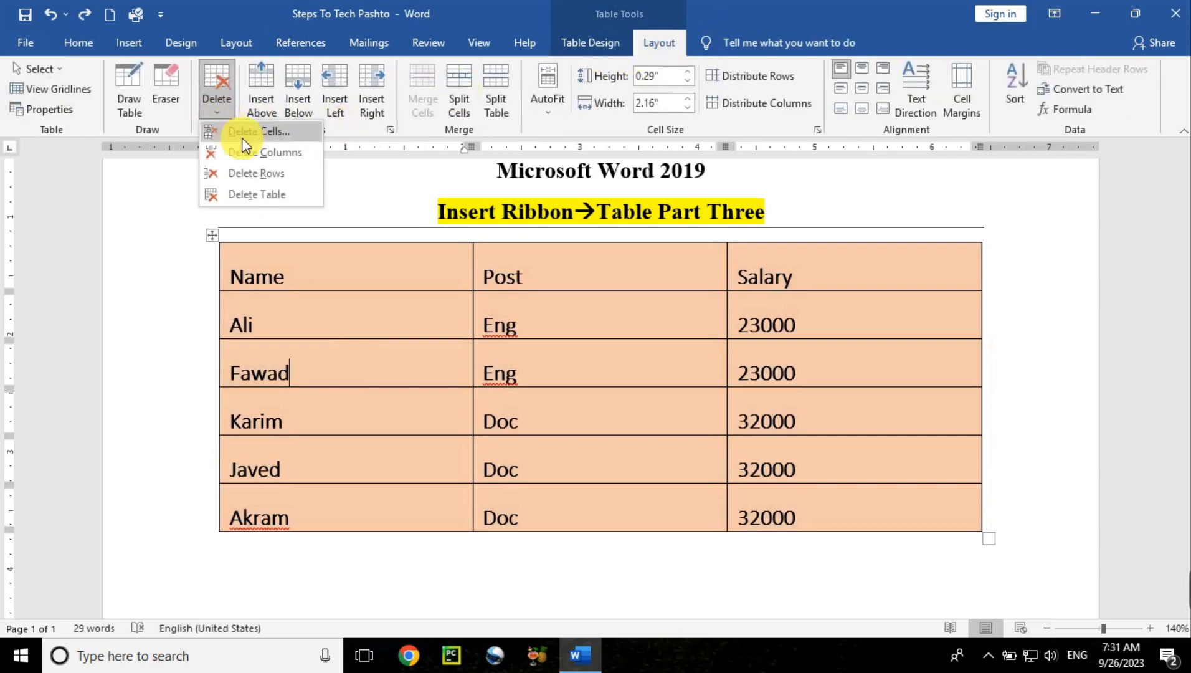
left_click(387, 372)
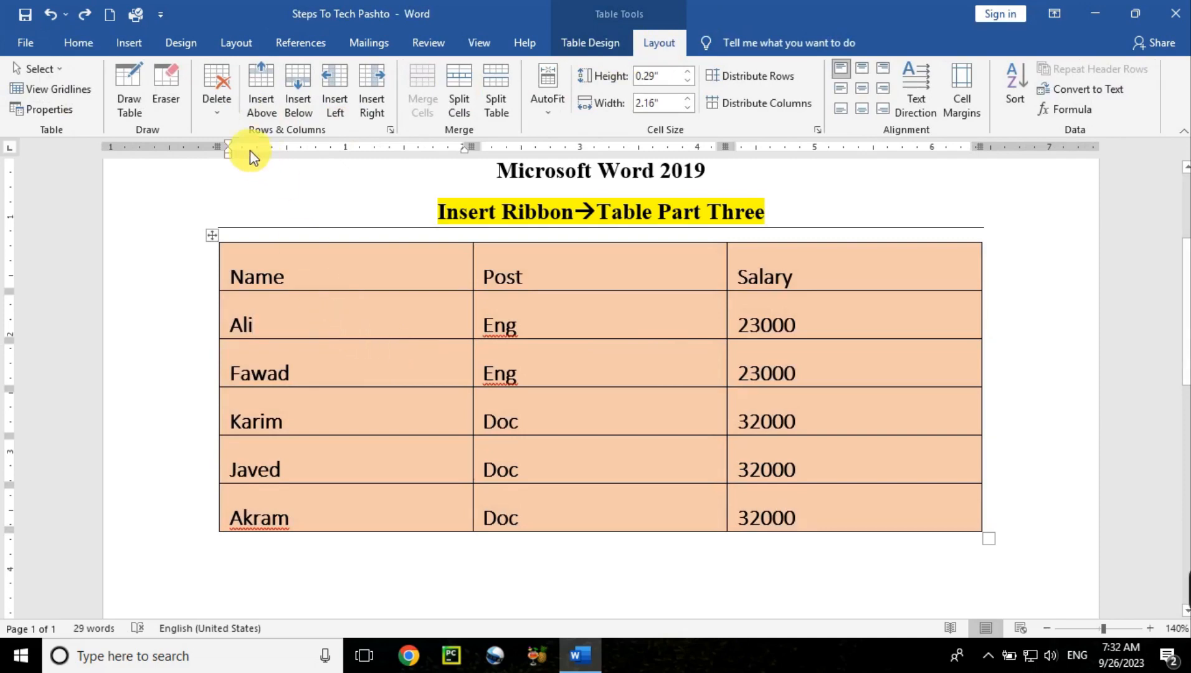
left_click(218, 114)
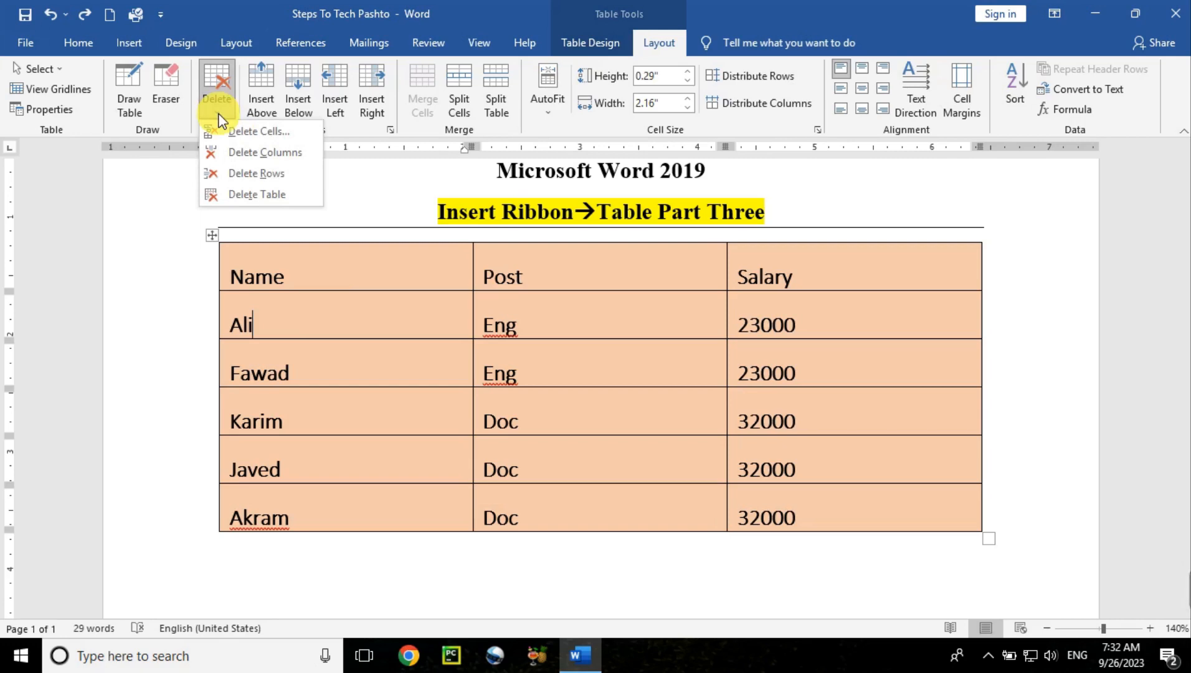
left_click(244, 132)
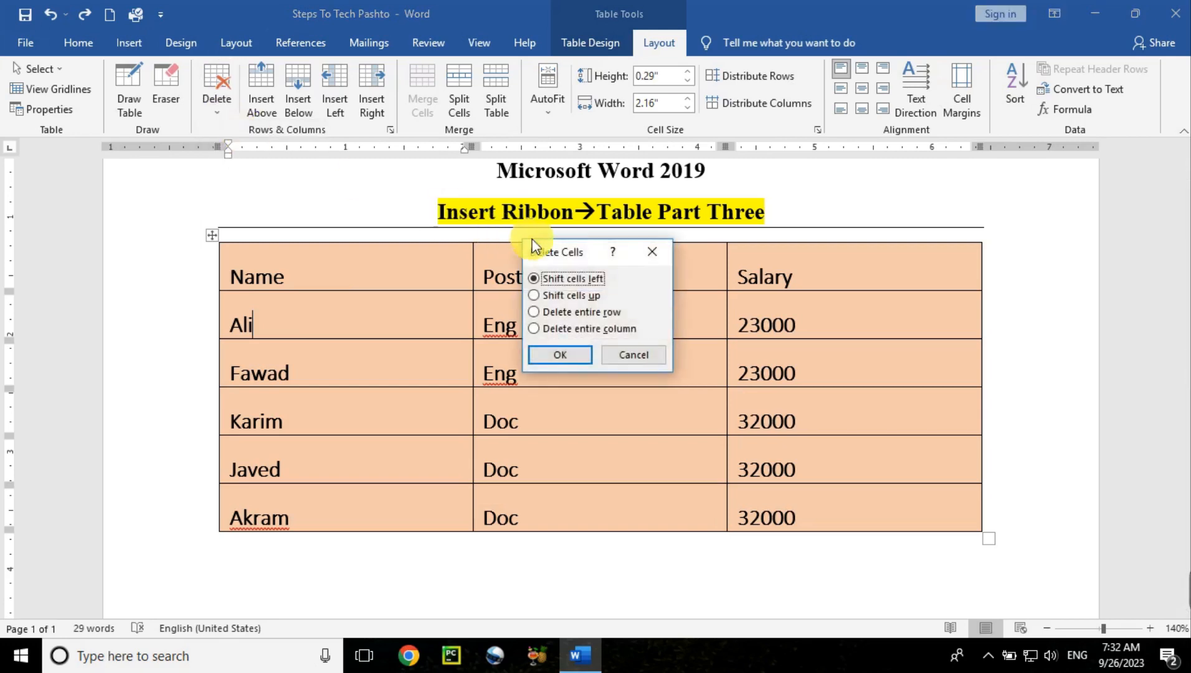
left_click_drag(552, 251, 807, 259)
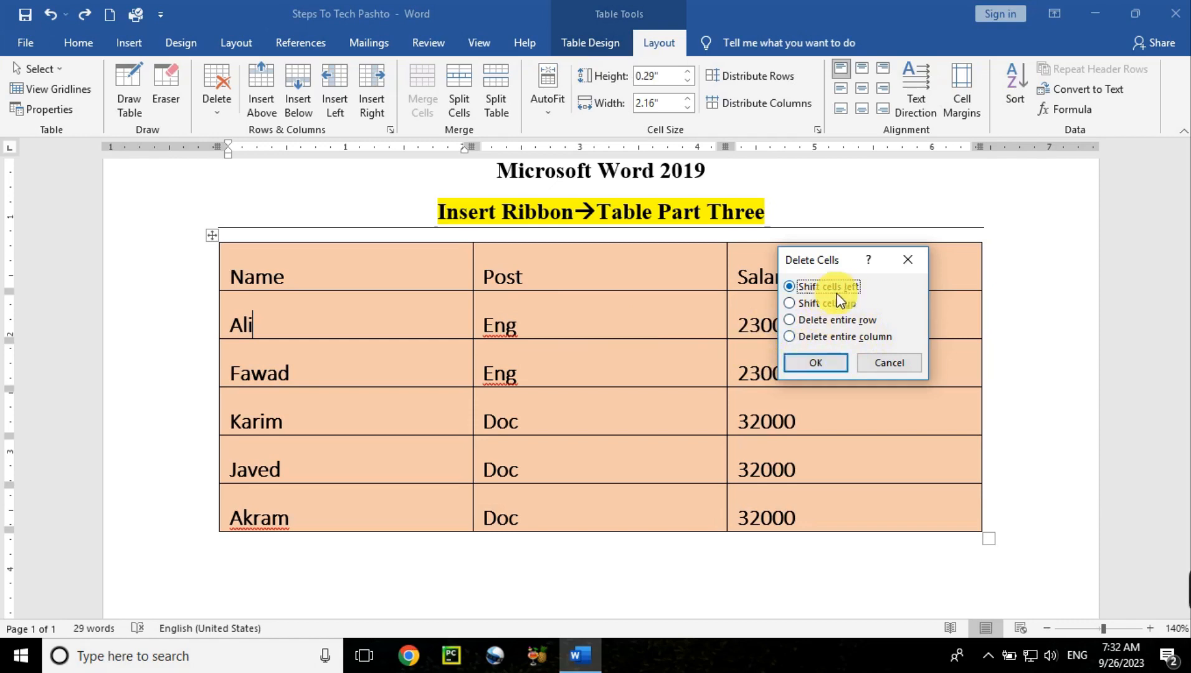
left_click(820, 367)
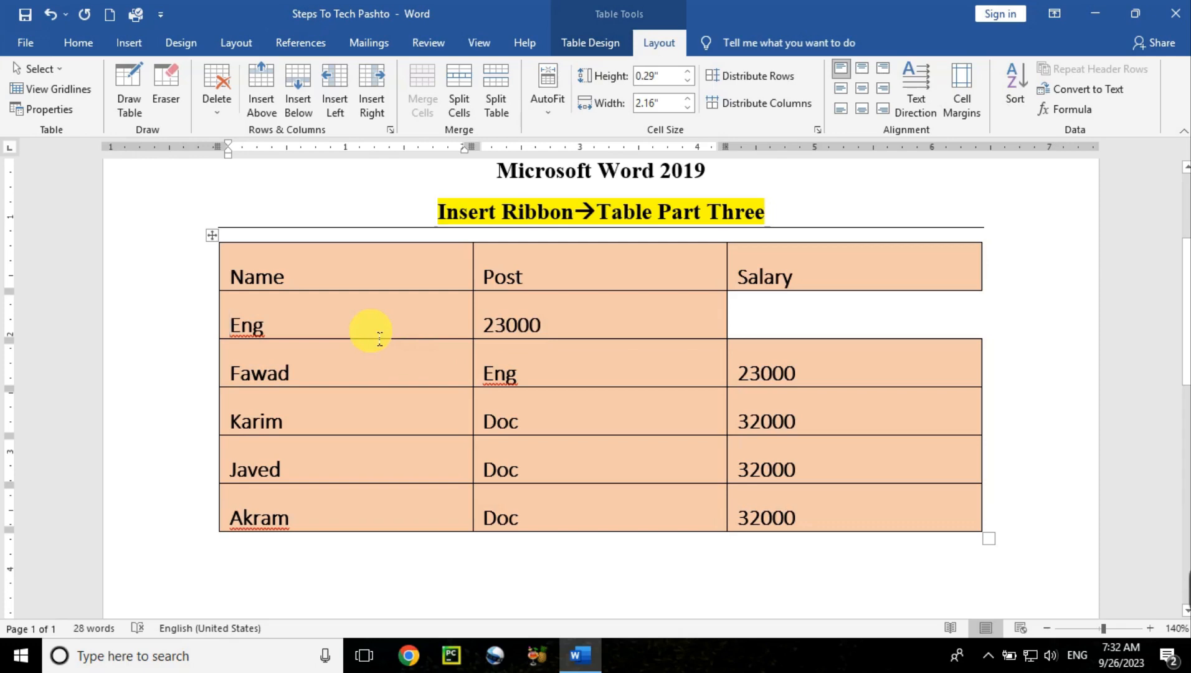
key("ctrl+z")
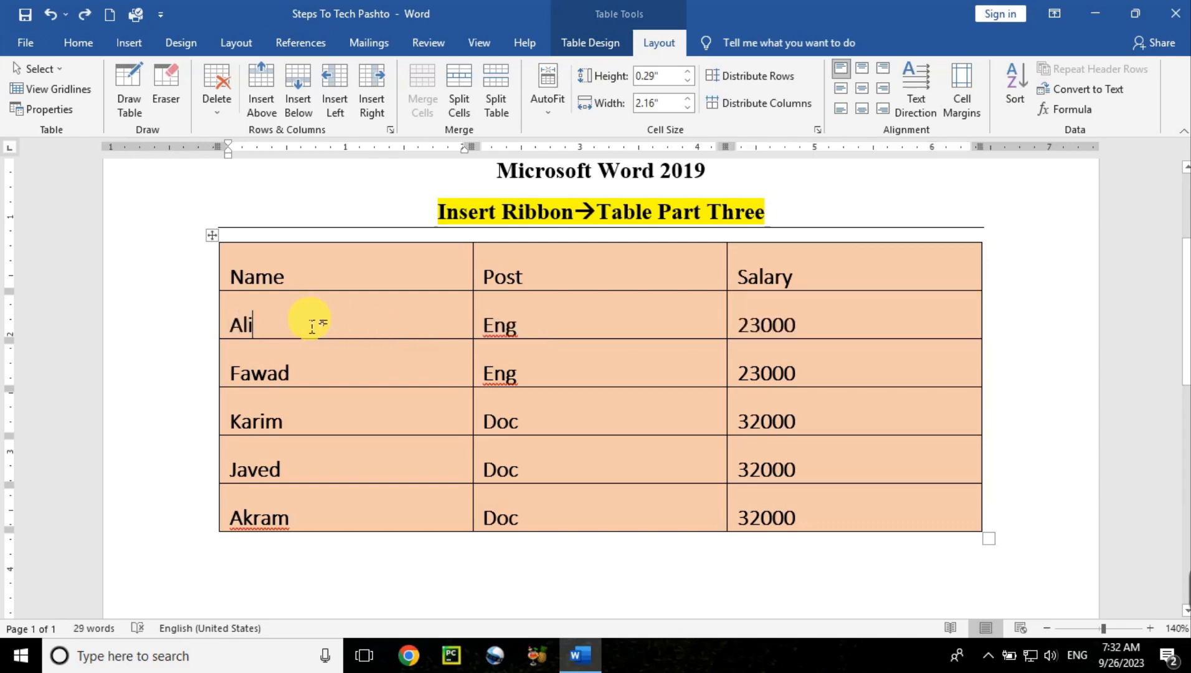
Select the first employee's row from its Name cell through its Salary cell and clear the selection.
left_click_drag(252, 321, 235, 322)
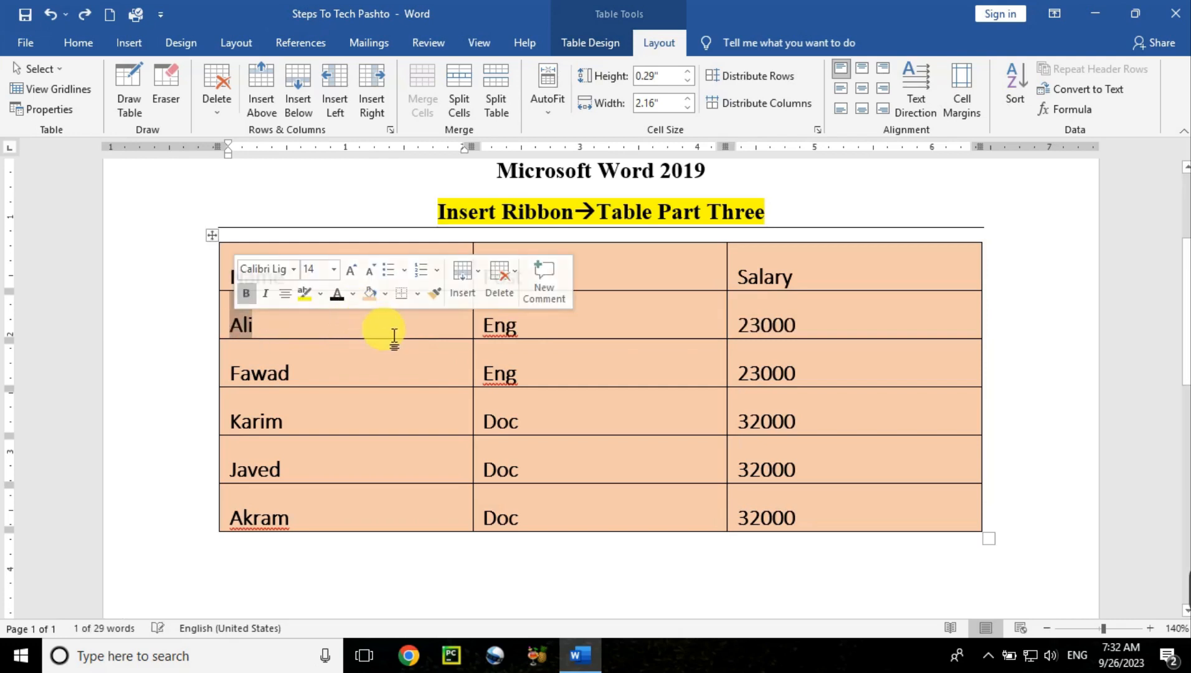
left_click(702, 333, "shift")
left_click(732, 327, "shift")
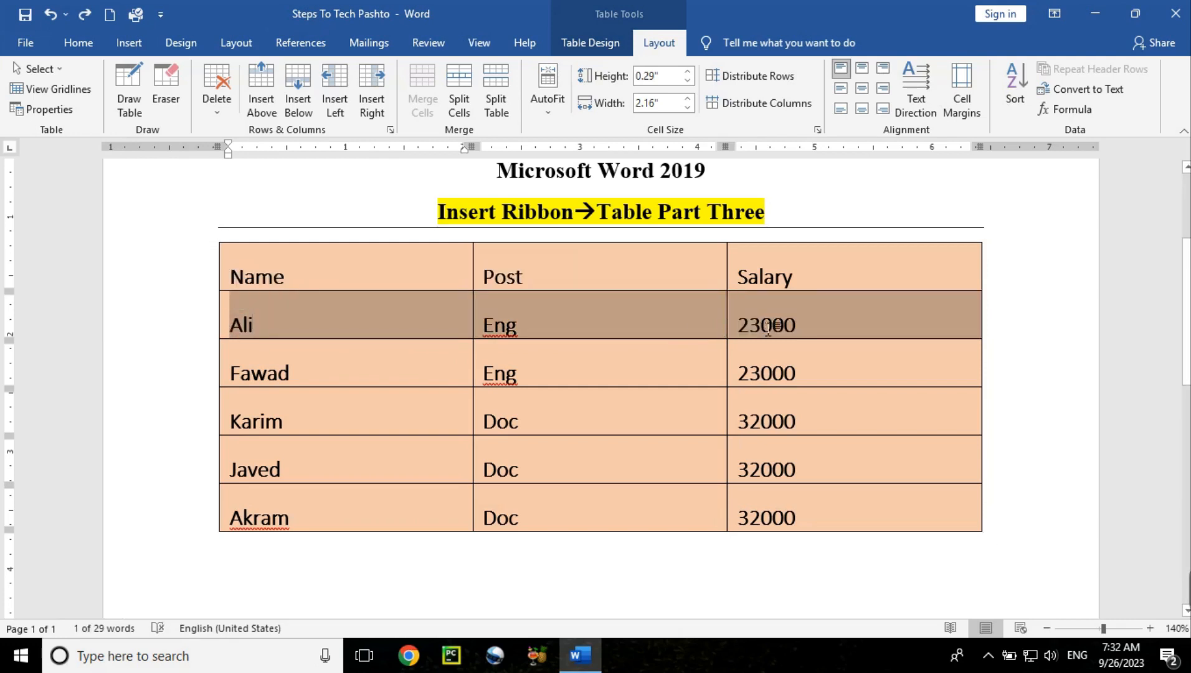
left_click(328, 323)
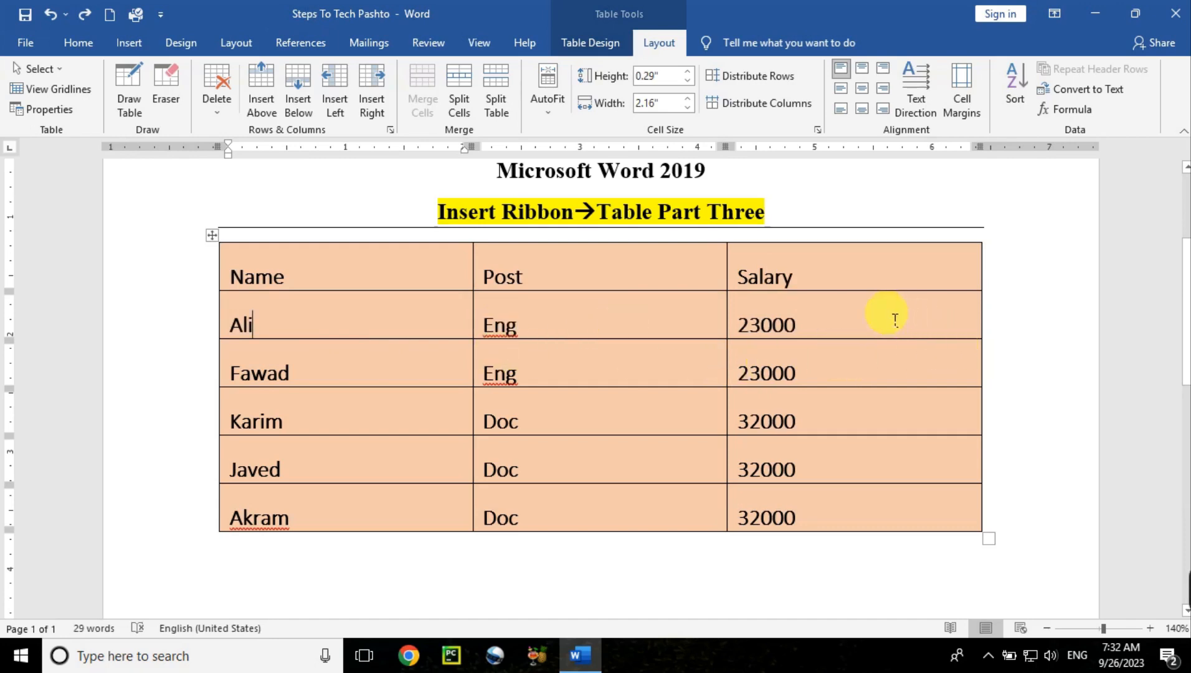
key("ctrl+y")
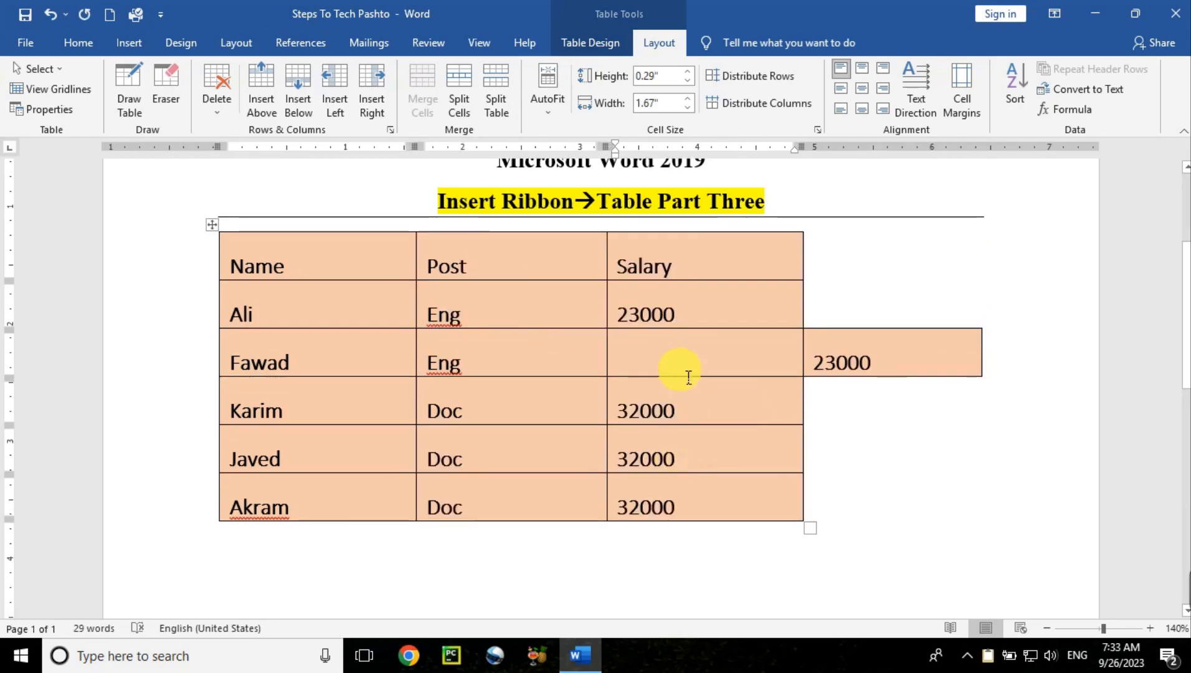
Delete the empty cell in the second employee's row with Shift cells left and align the row's outer border with the table edge.
left_click(671, 361)
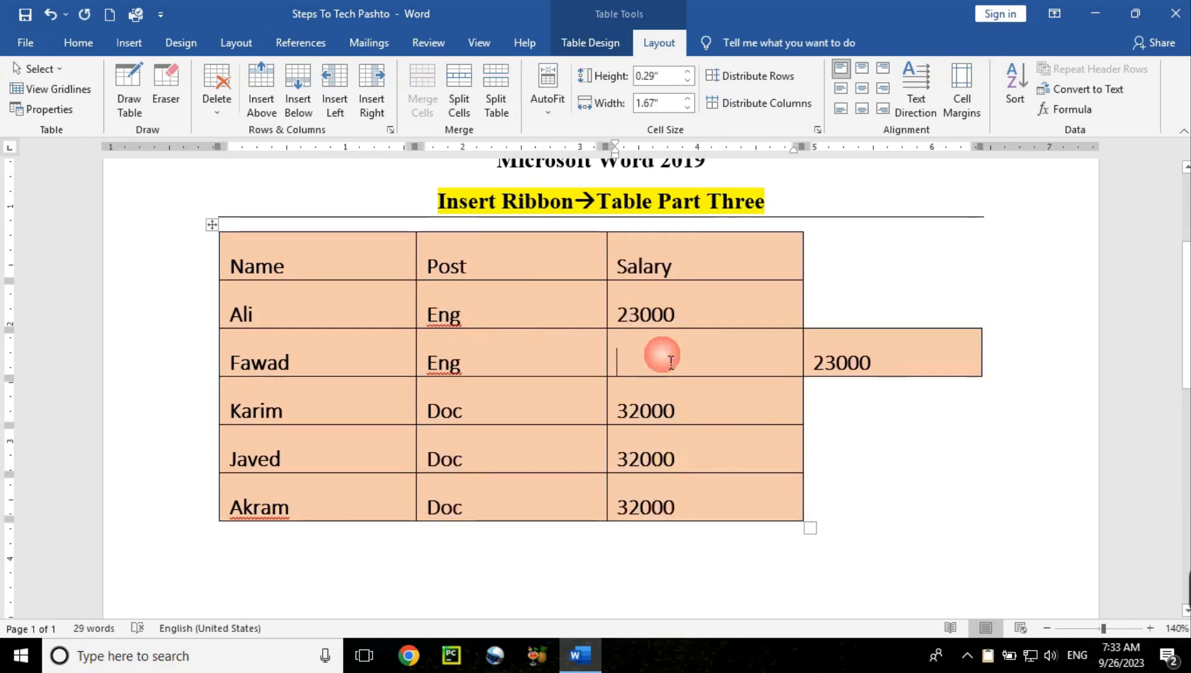
left_click(209, 111)
left_click(229, 127)
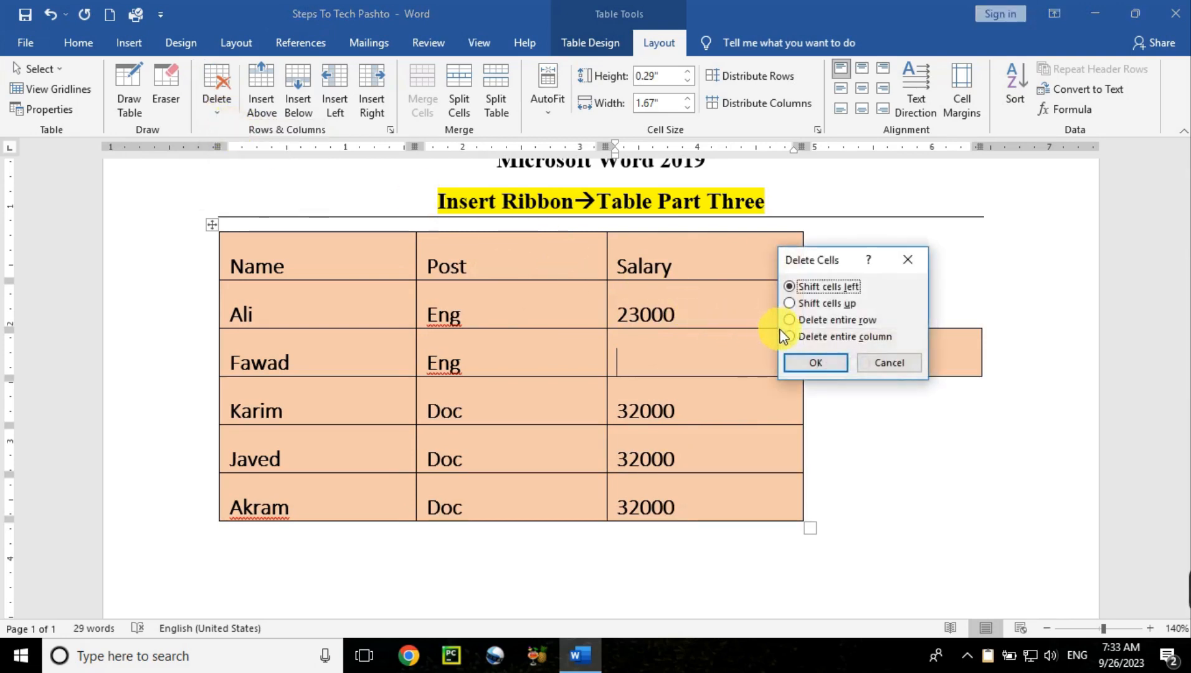
left_click(834, 363)
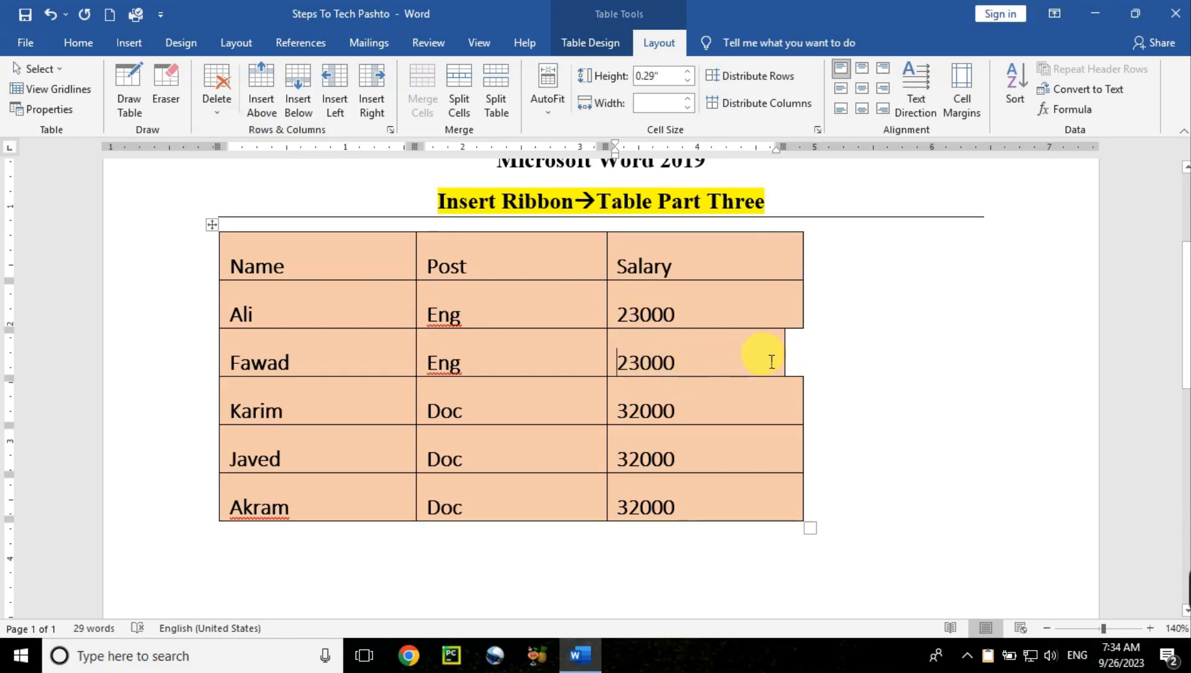
left_click_drag(795, 363, 809, 363)
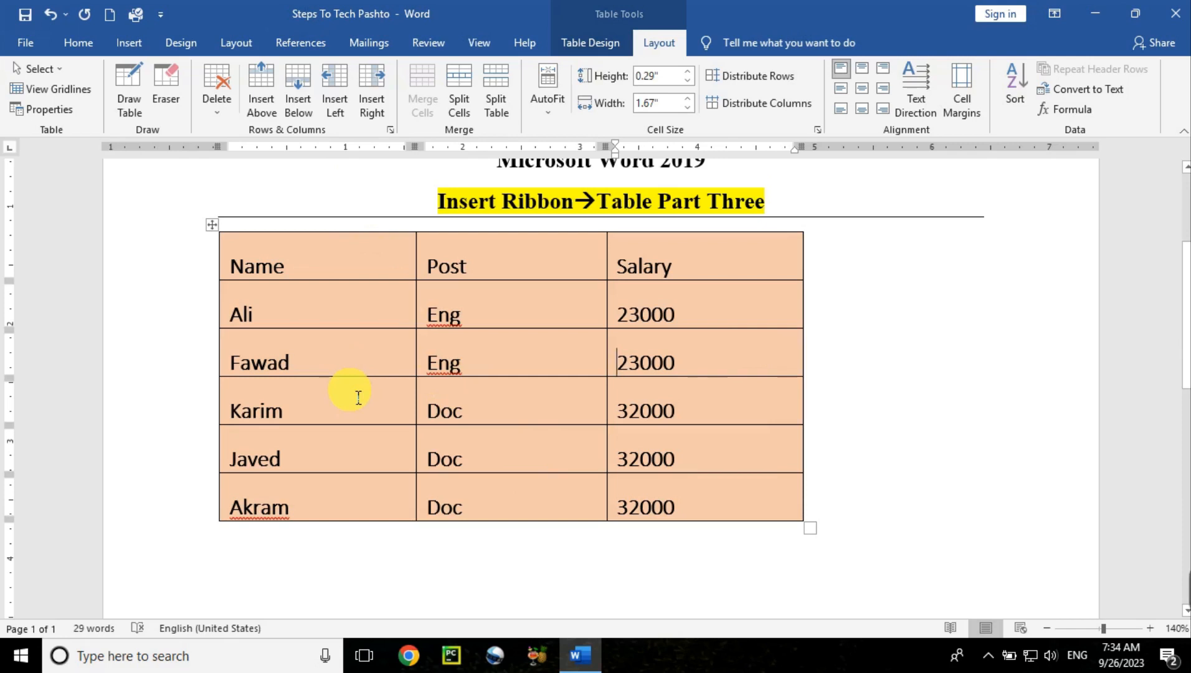
Insert an empty column to the right of the Salary column and highlight its cells.
left_click(676, 247)
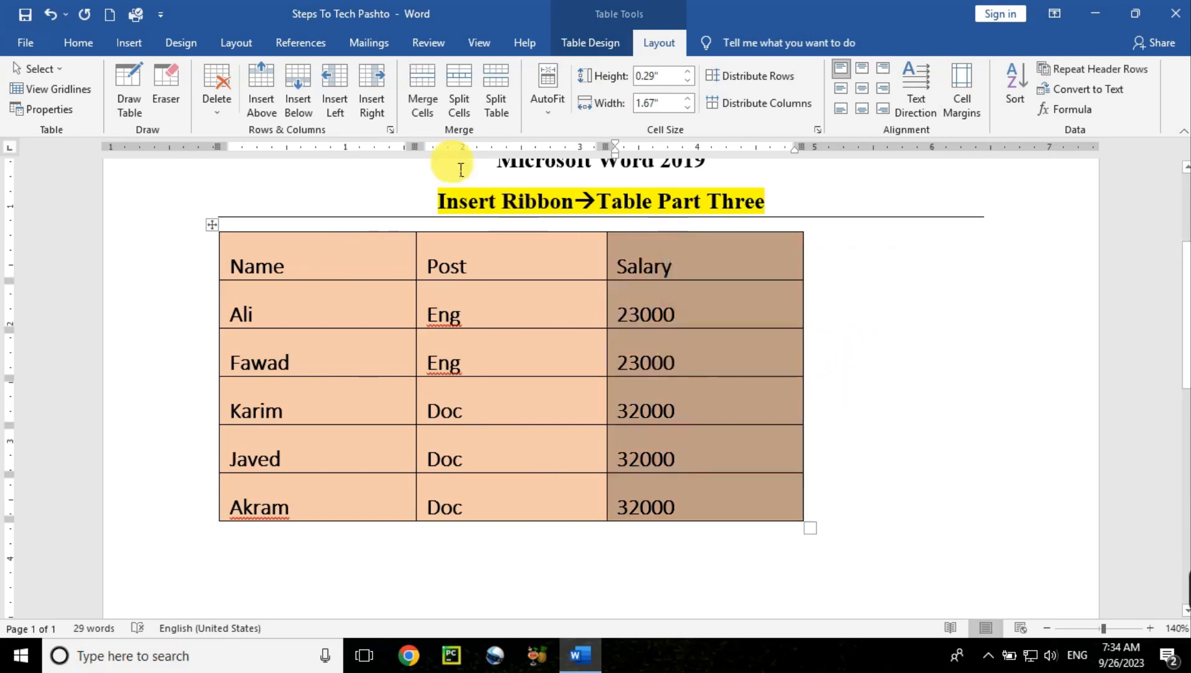
left_click(375, 87)
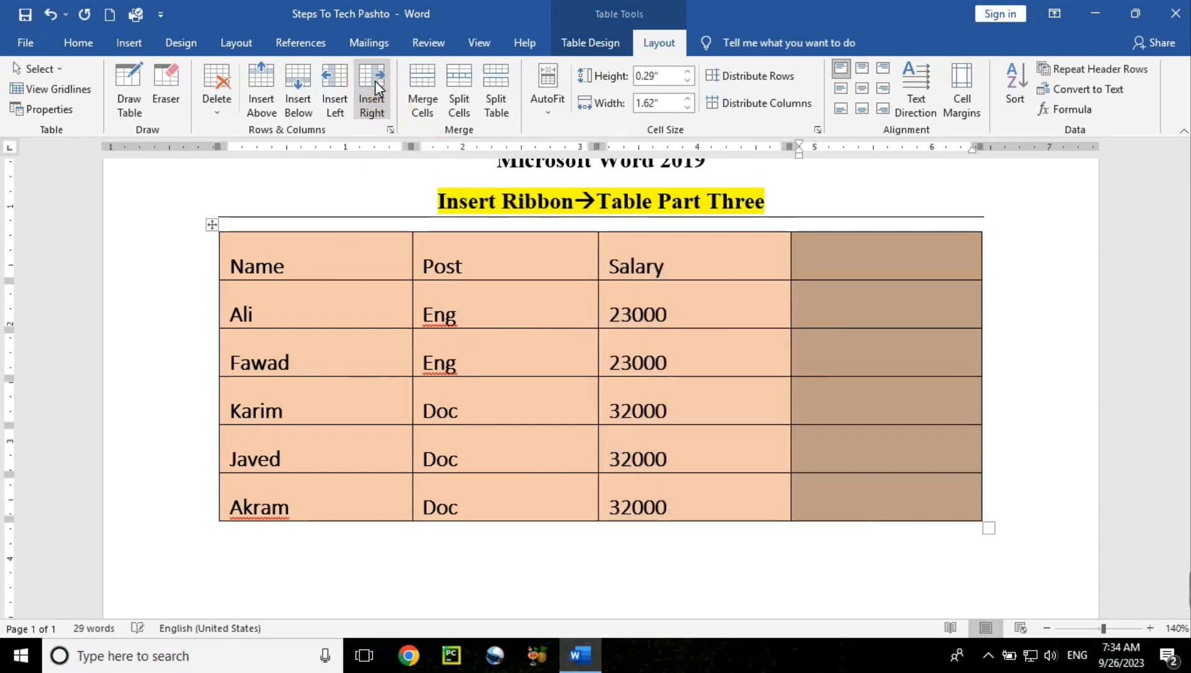
left_click(875, 269)
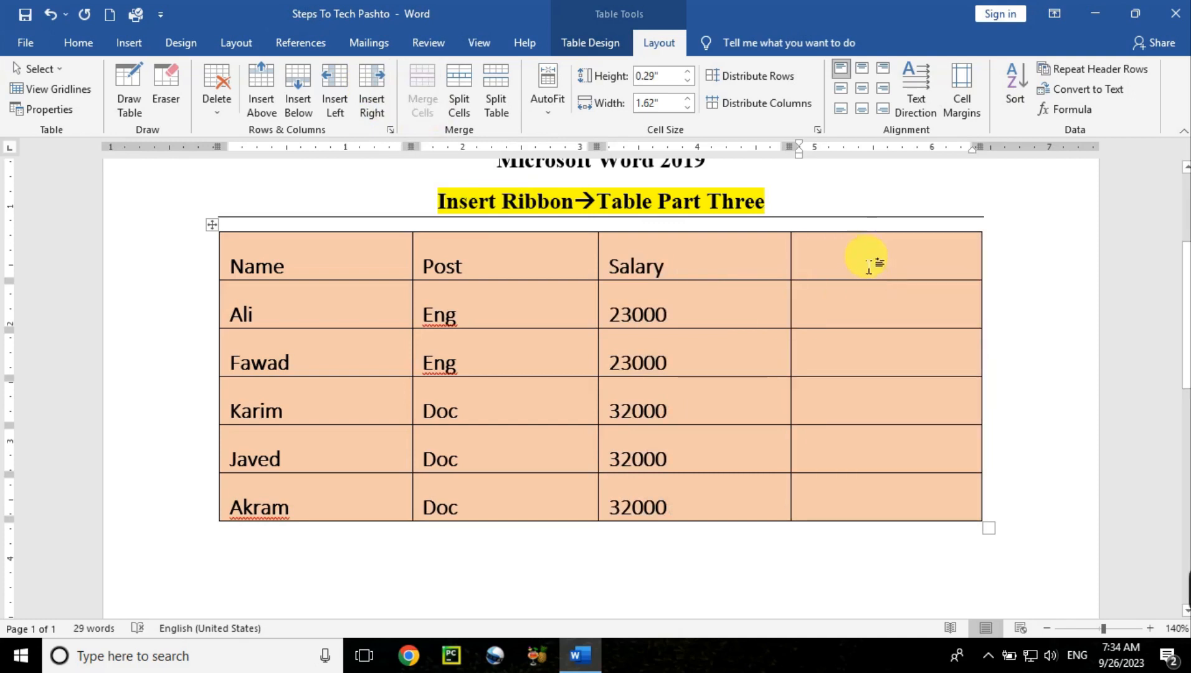
left_click_drag(866, 259, 882, 519)
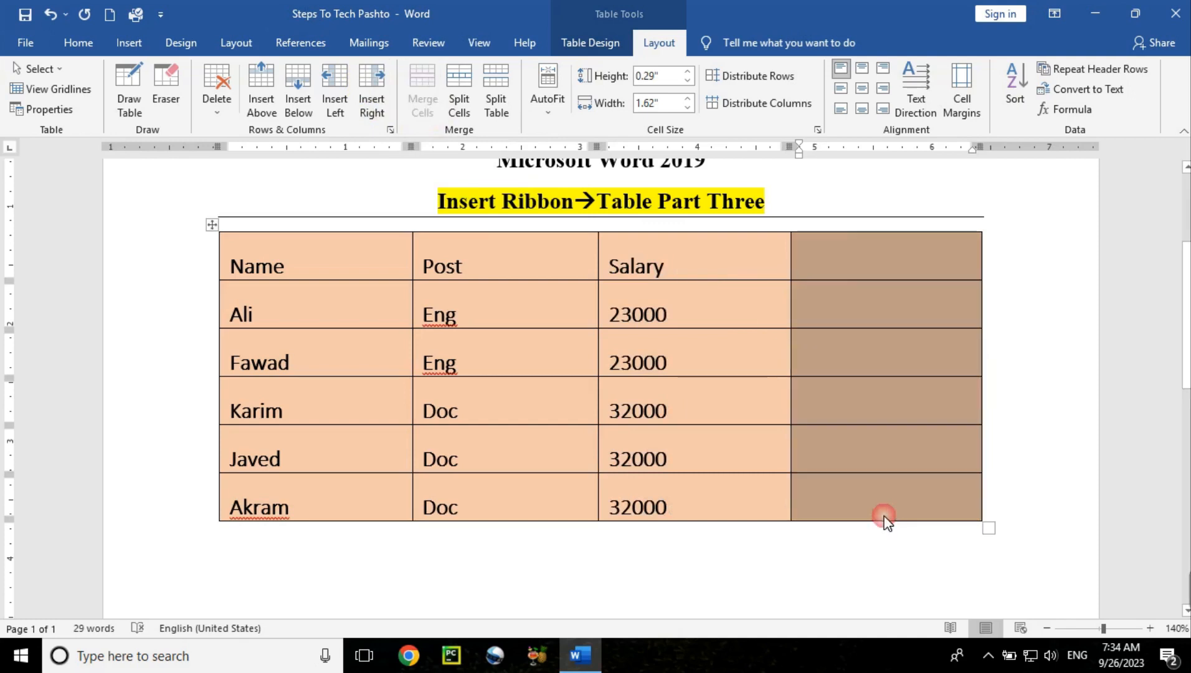
left_click(693, 419)
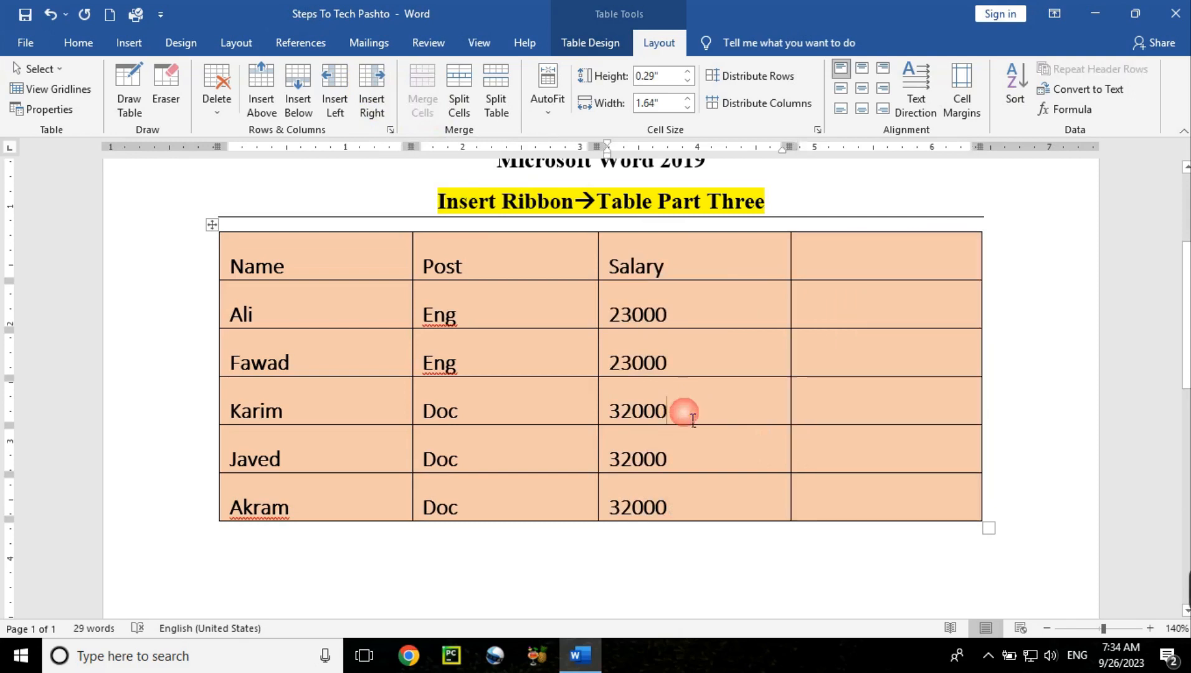
Select the Post column and insert an empty column to its left.
left_click_drag(685, 259, 688, 485)
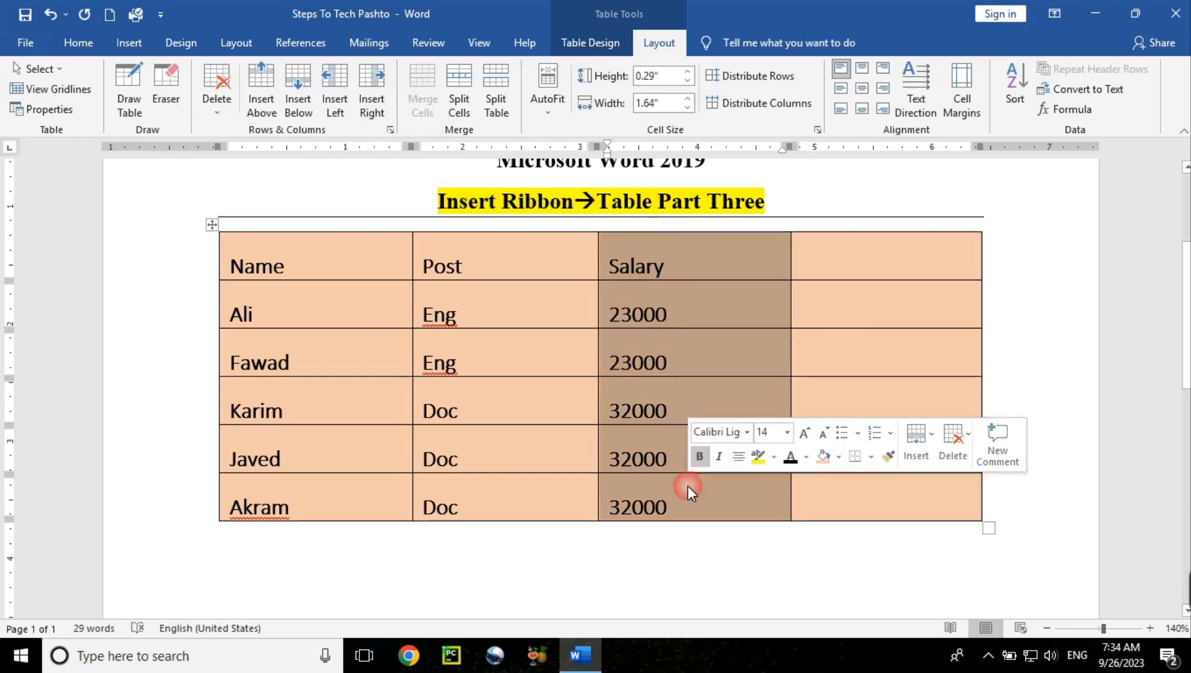
left_click_drag(514, 278, 526, 481)
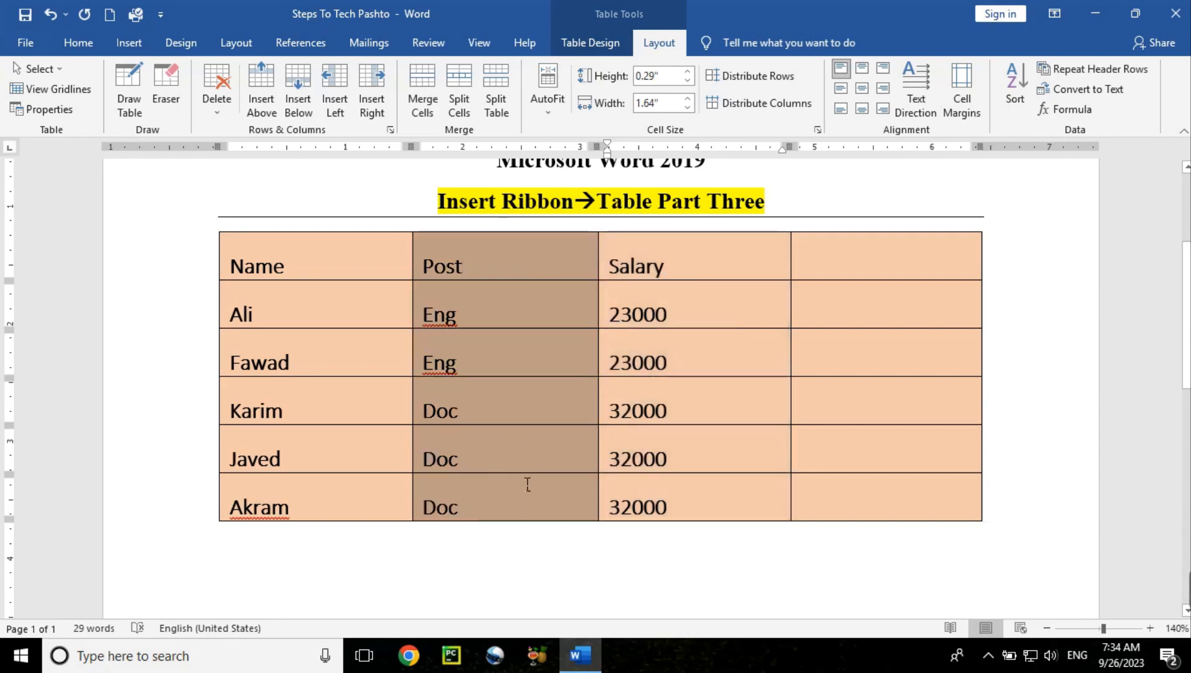
left_click(340, 100)
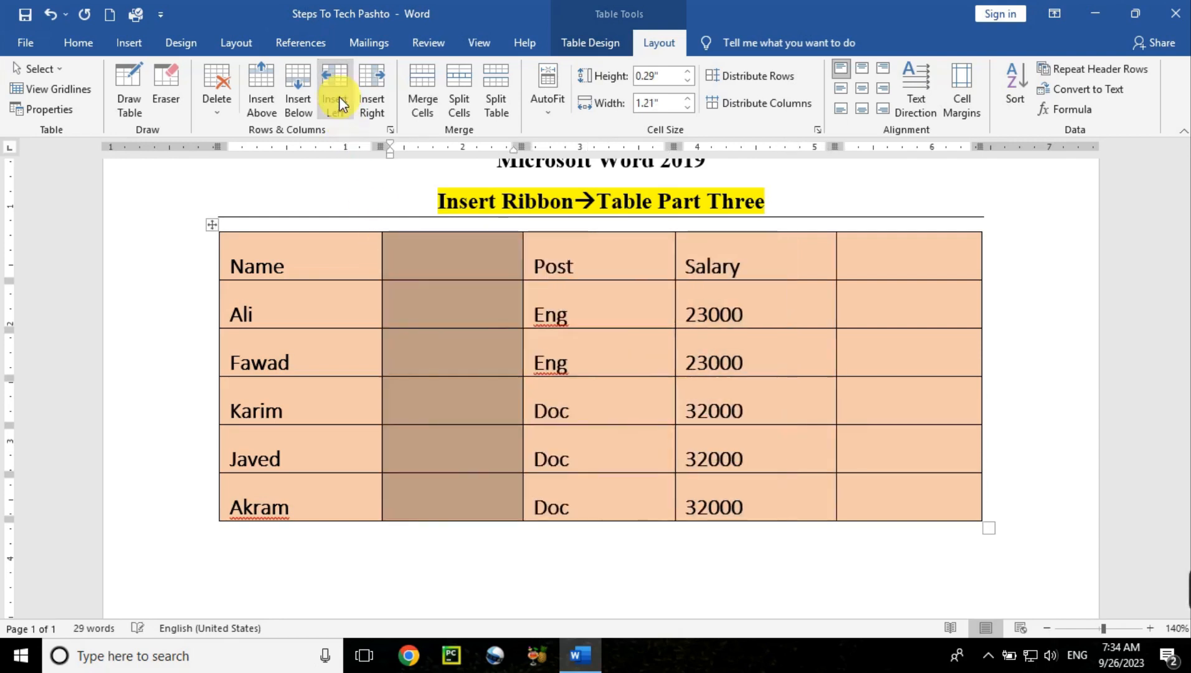
Enter the header F/Name in the new column and fill in the father's name for the first employee.
left_click(429, 251)
type("F/N")
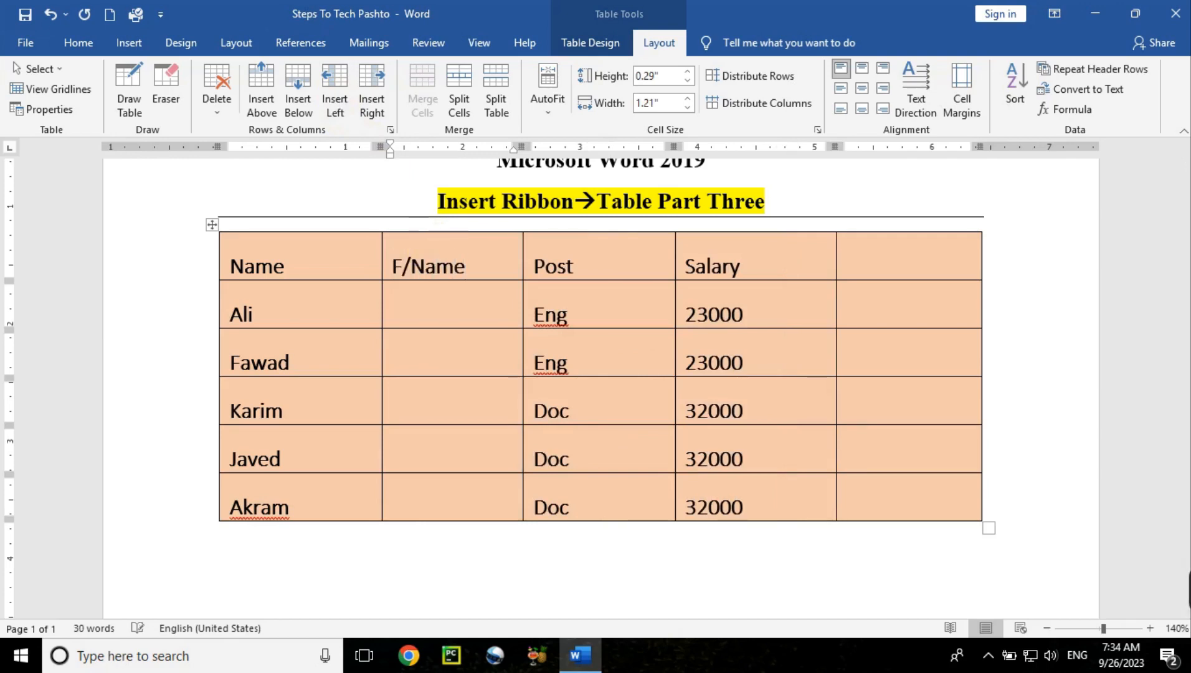
type("ame")
type("Kh")
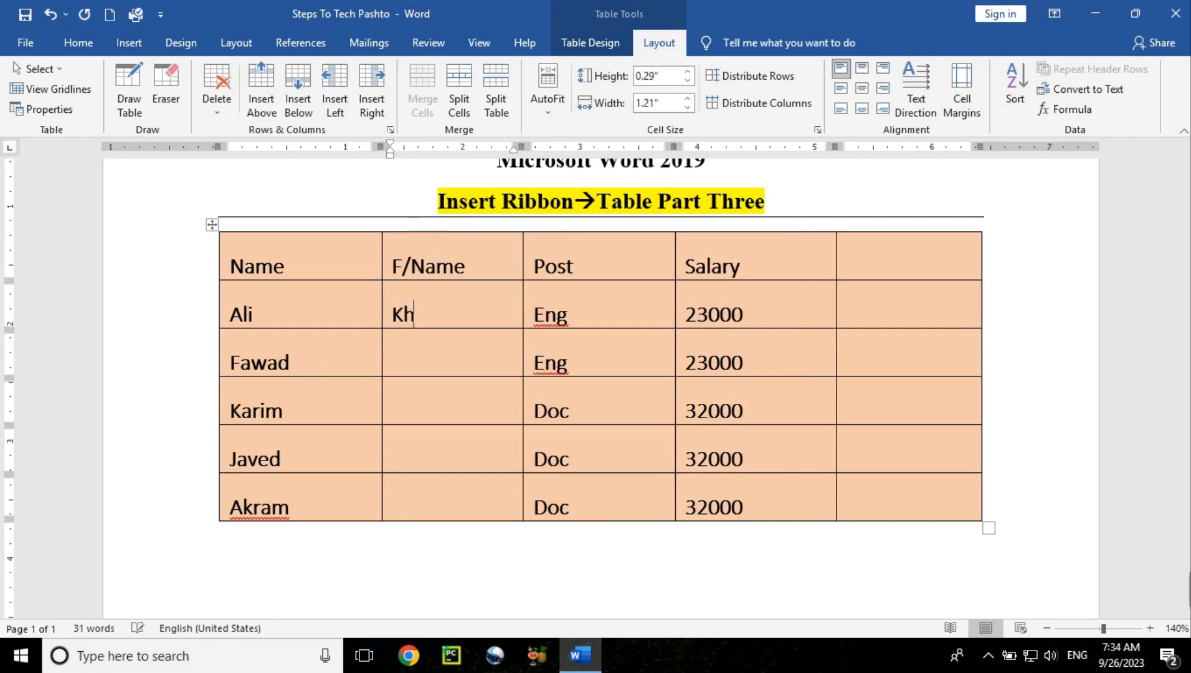
Try to copy the first employee's father's name into the four F/Name cells below it.
key("shift+Left")
key("shift+Left")
key("shift+Left")
key("shift+Left")
key("shift+Left")
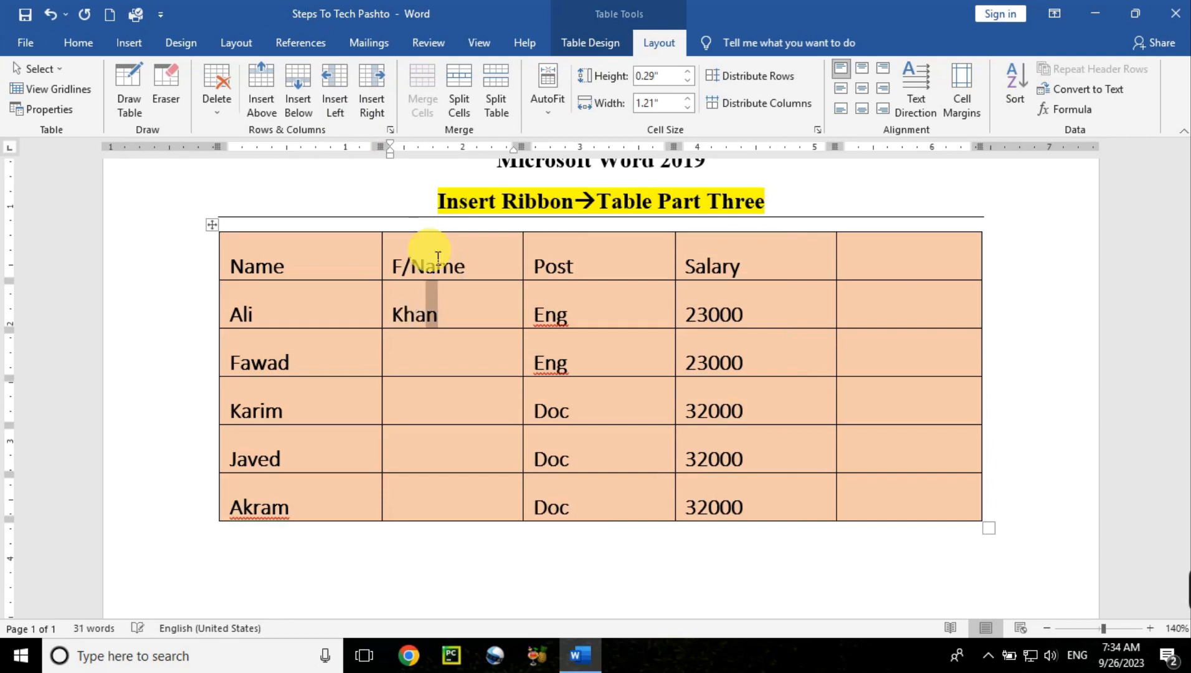
key("shift+Right")
key("shift+Right")
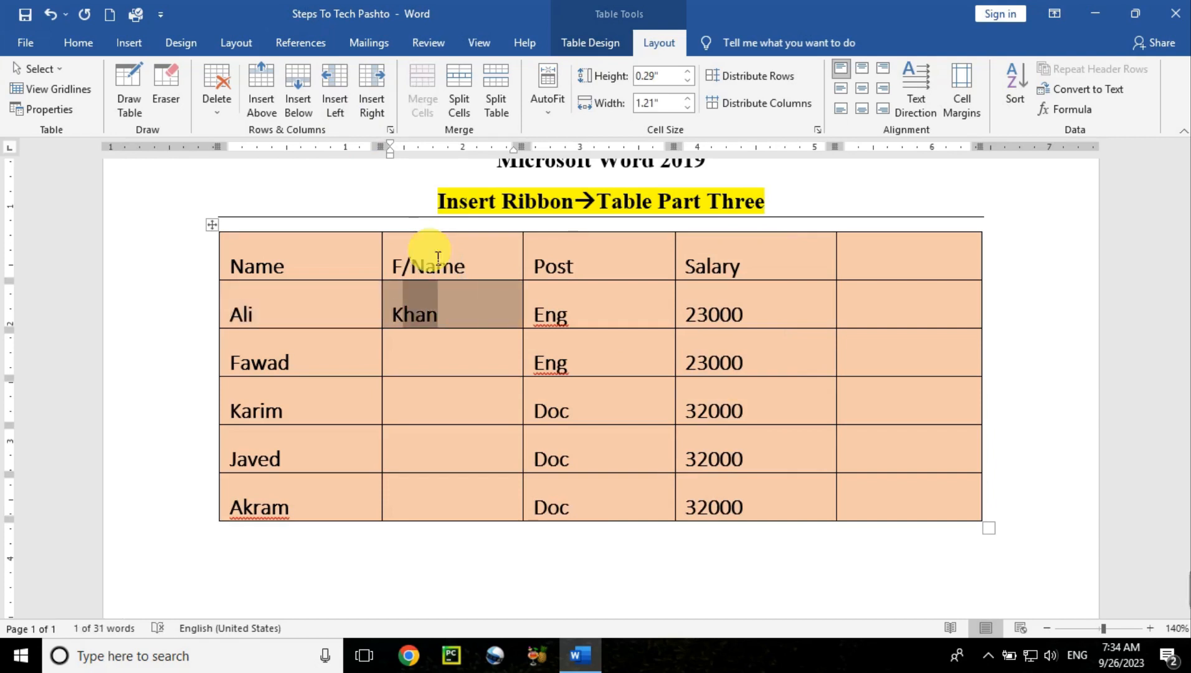
key("ctrl+c")
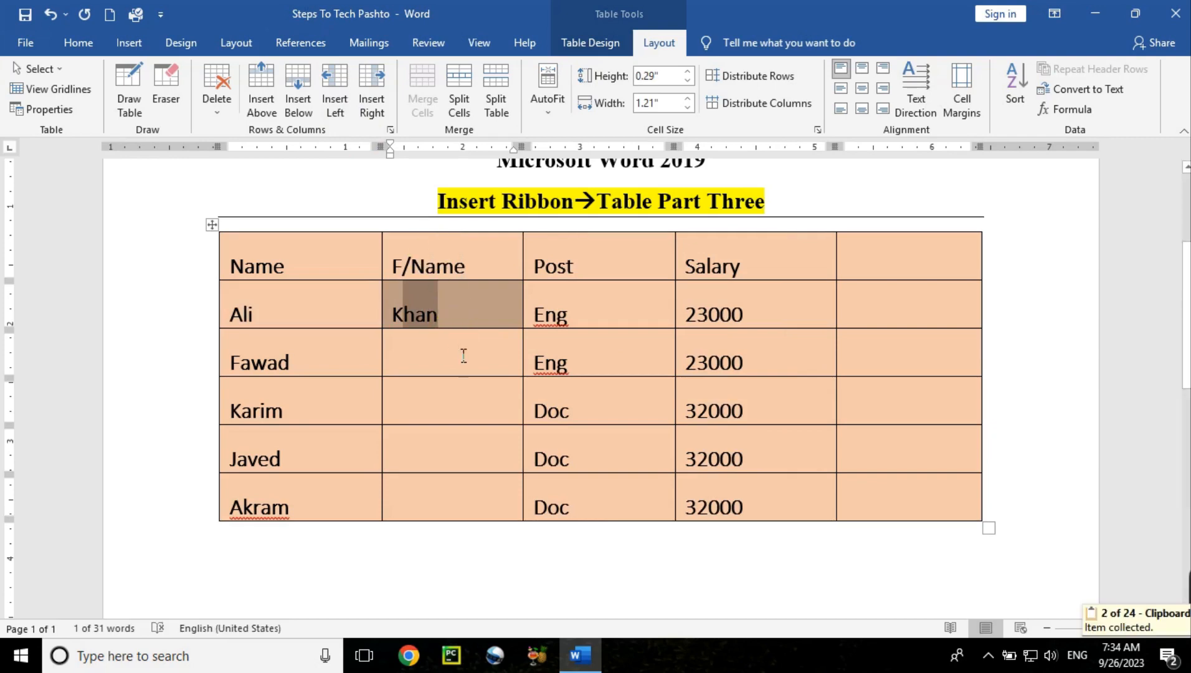
left_click_drag(463, 355, 468, 524)
key("ctrl+v")
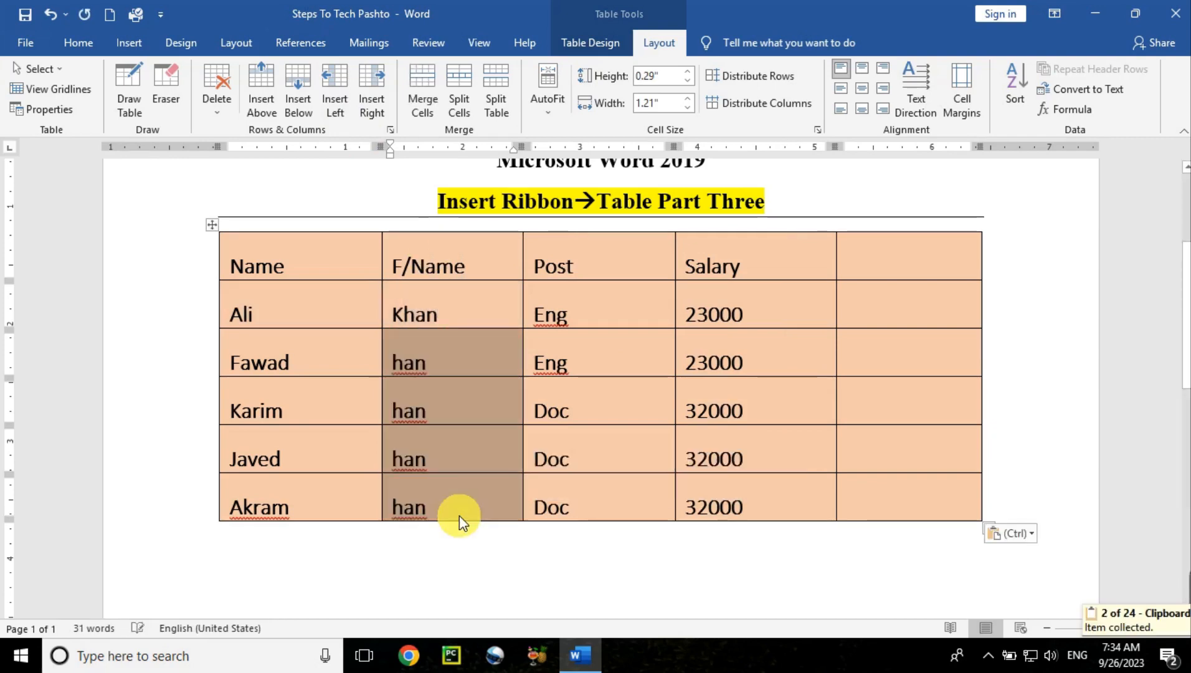
left_click(399, 372)
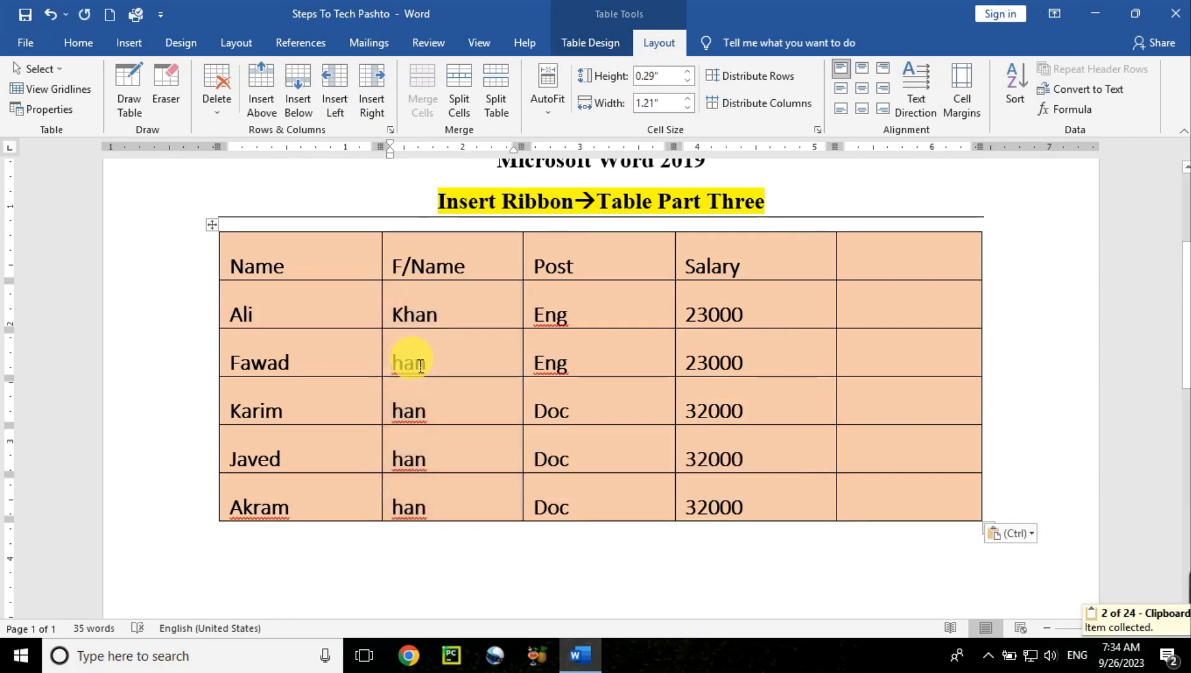
Copy the complete father's name from the first employee's row over the four F/Name cells below and close the Clipboard pane.
double_click(413, 316)
right_click(413, 321)
key("ctrl+c")
key("ctrl+c")
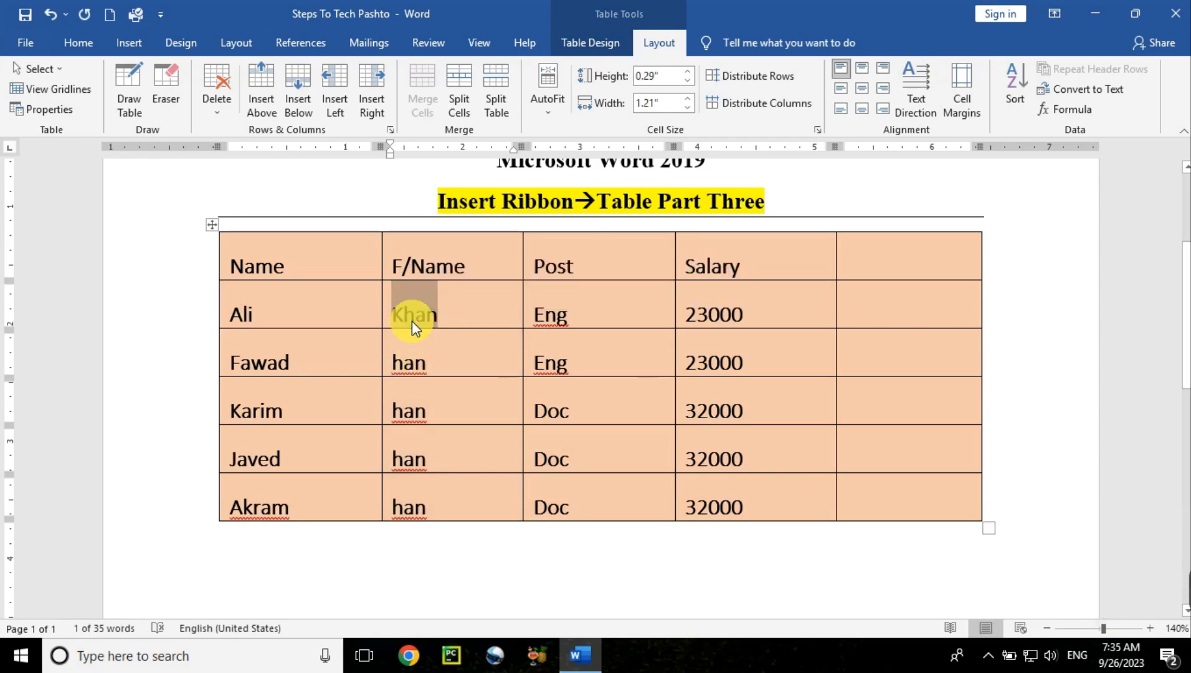
left_click_drag(502, 360, 503, 501)
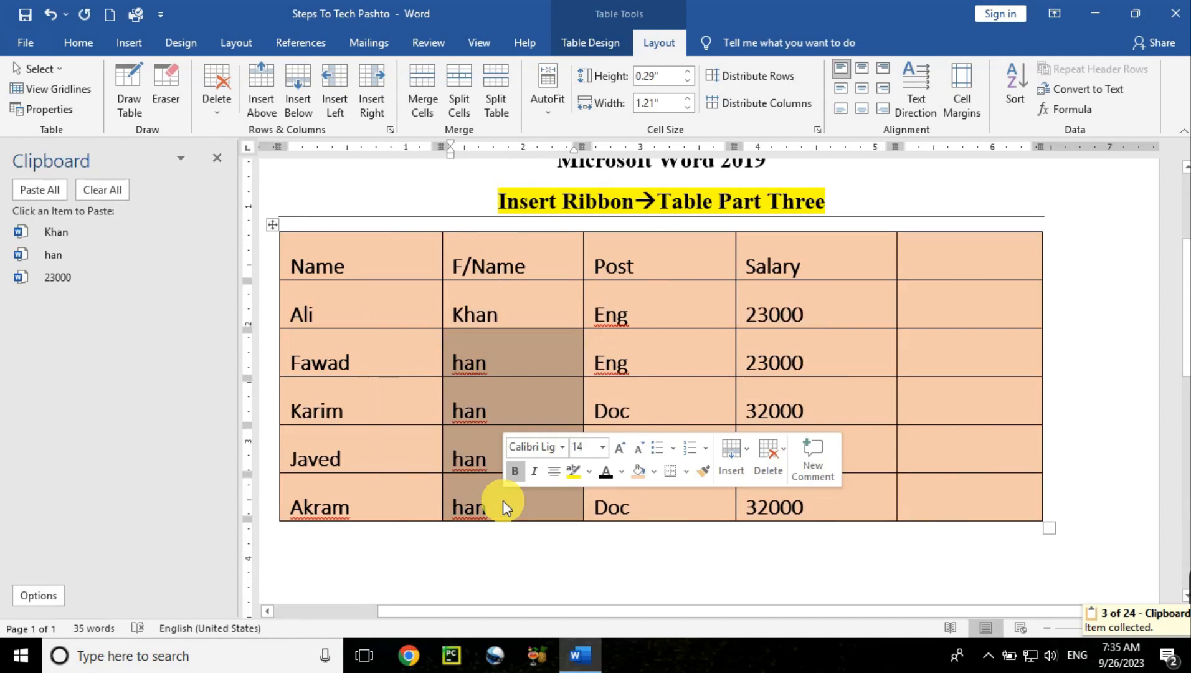
key("ctrl+v")
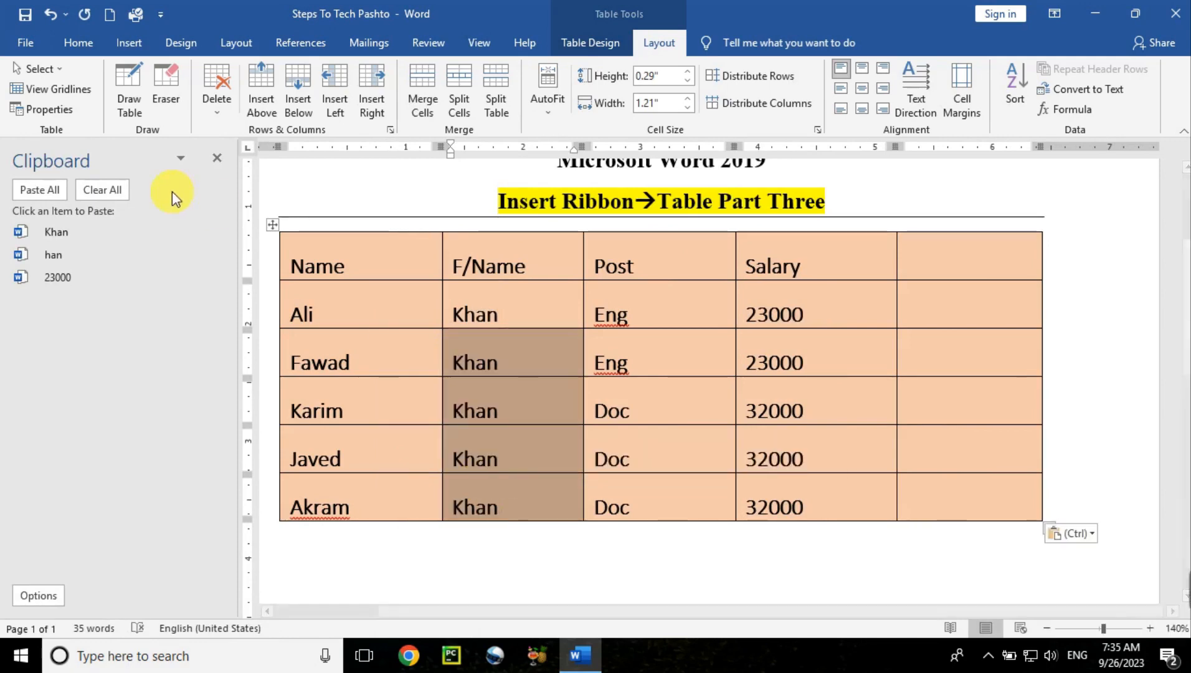
left_click(215, 161)
left_click(444, 358)
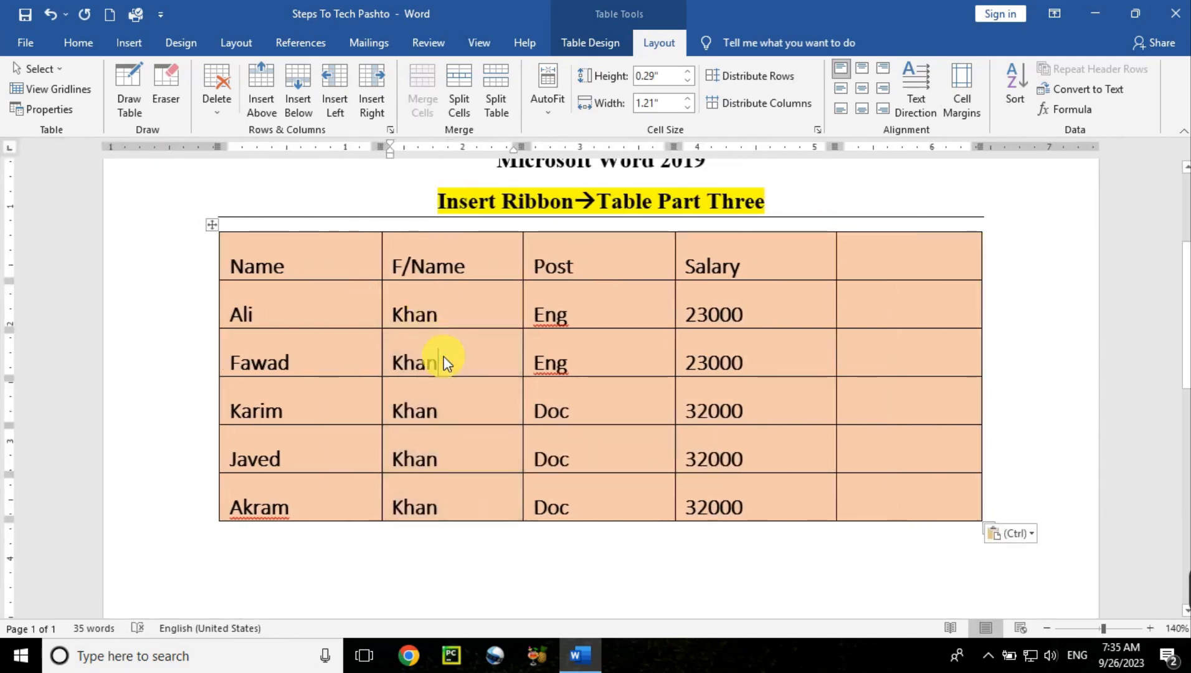
Insert an empty row below the second employee's row.
mouse_move(441, 266)
left_mouse_down()
mouse_move(481, 428)
mouse_move(471, 486)
left_mouse_up()
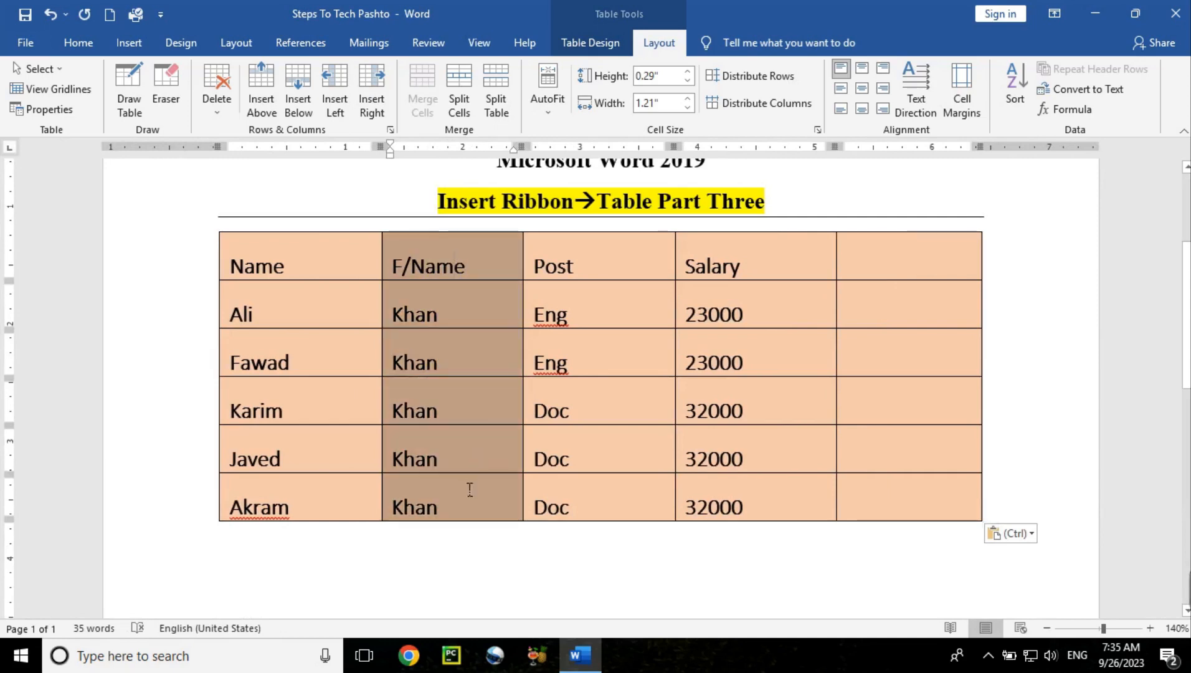
left_click(331, 447)
mouse_move(228, 368)
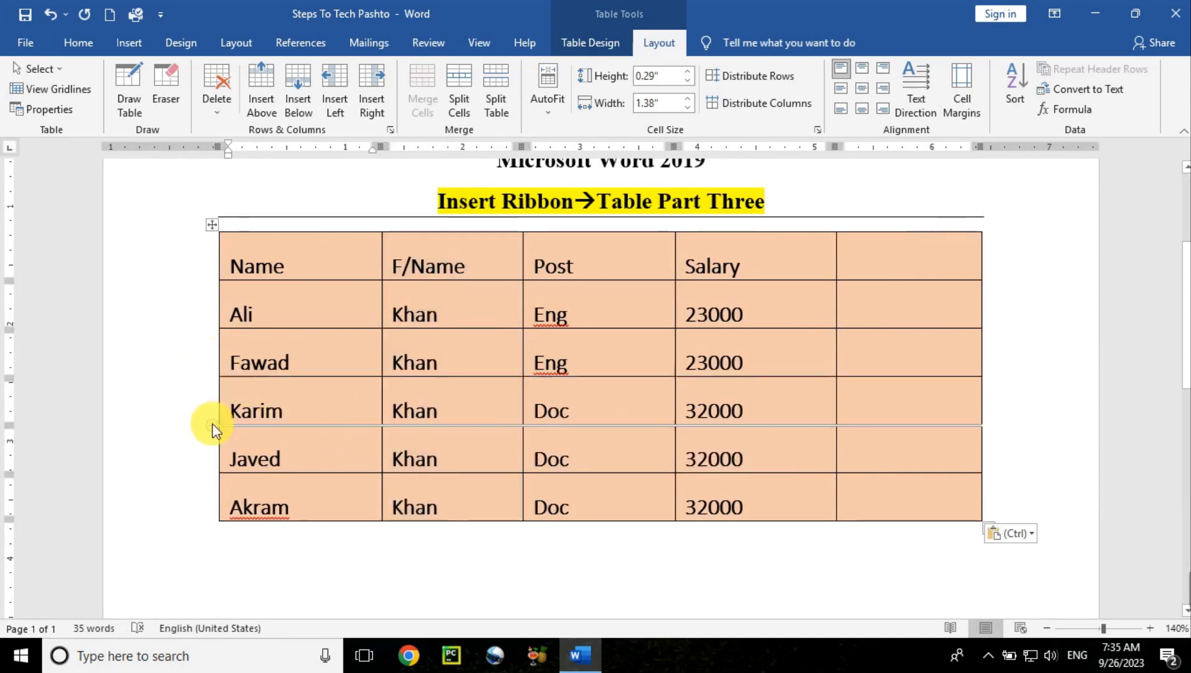
left_click(214, 357)
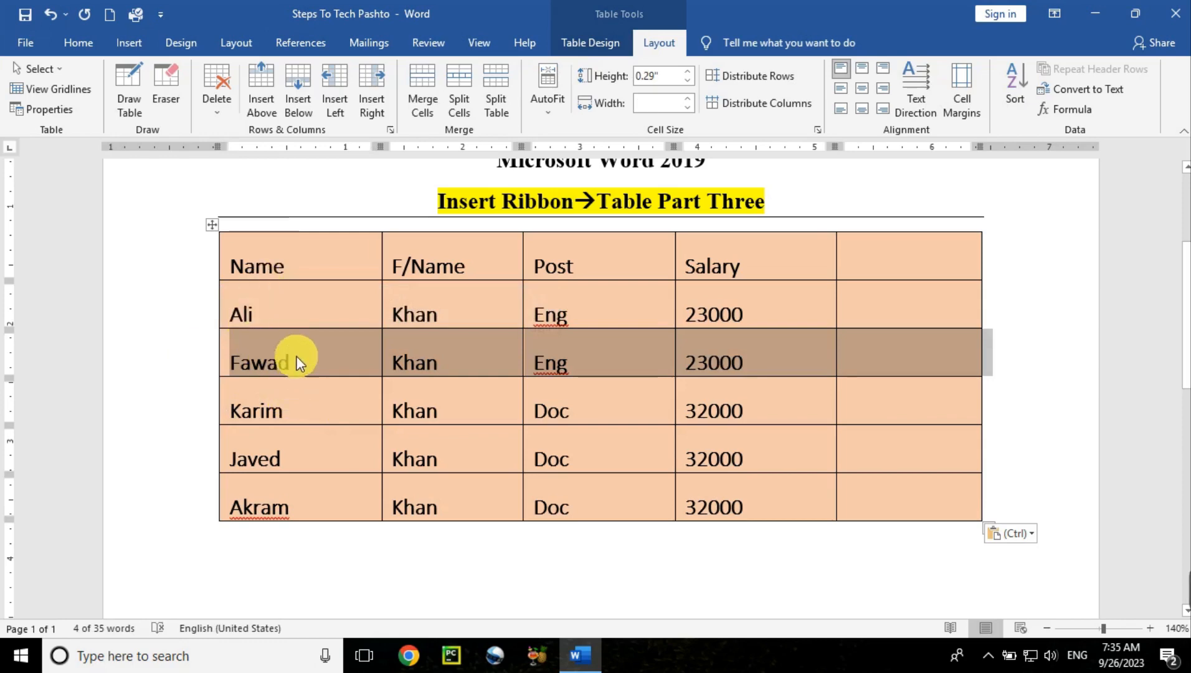
left_click(297, 97)
left_click(307, 397)
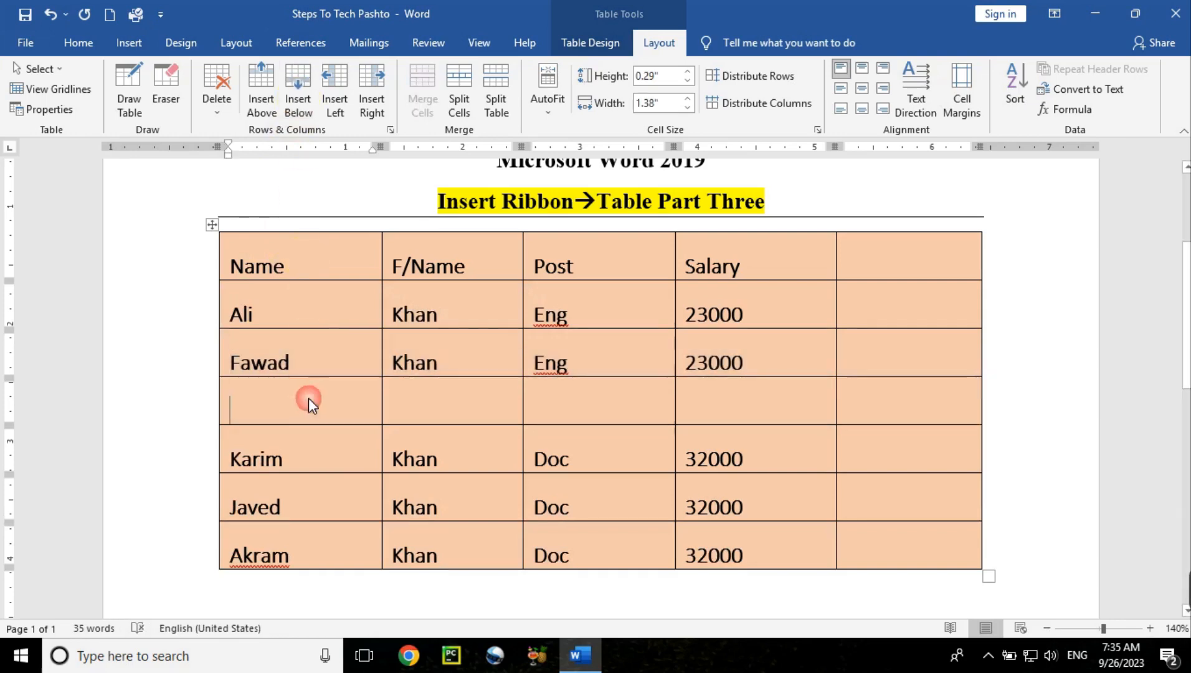
left_click_drag(315, 406, 738, 408)
left_click(350, 406)
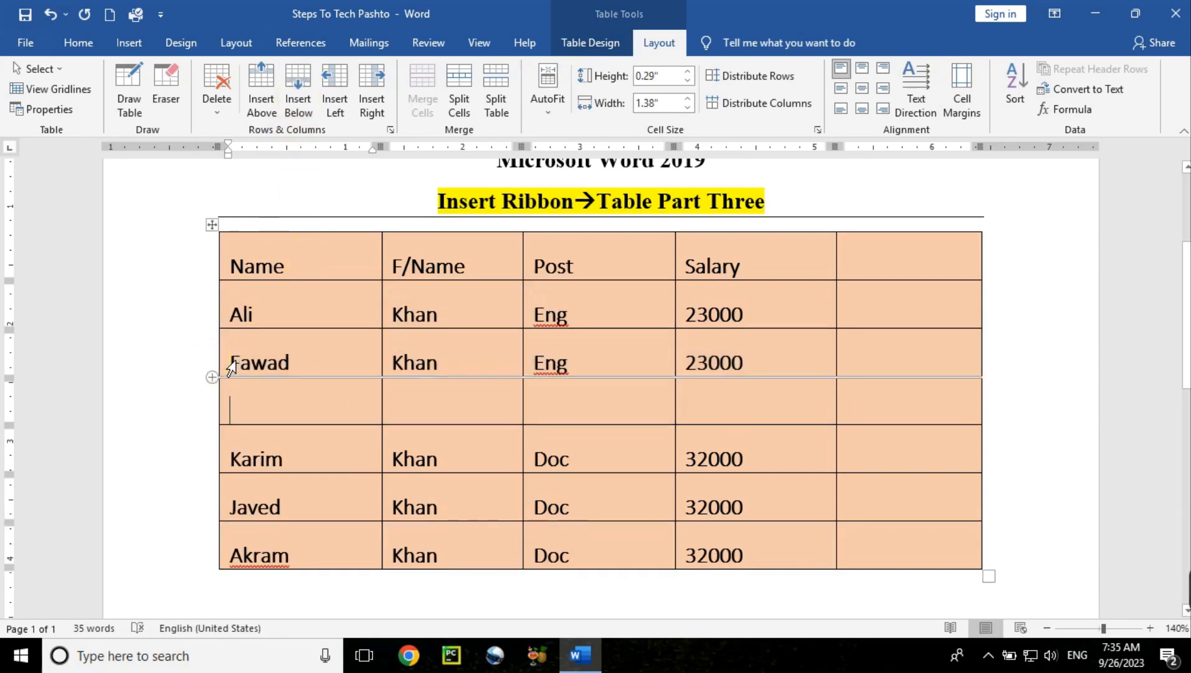
Select the second employee's row and insert an empty row above it.
left_click(210, 362)
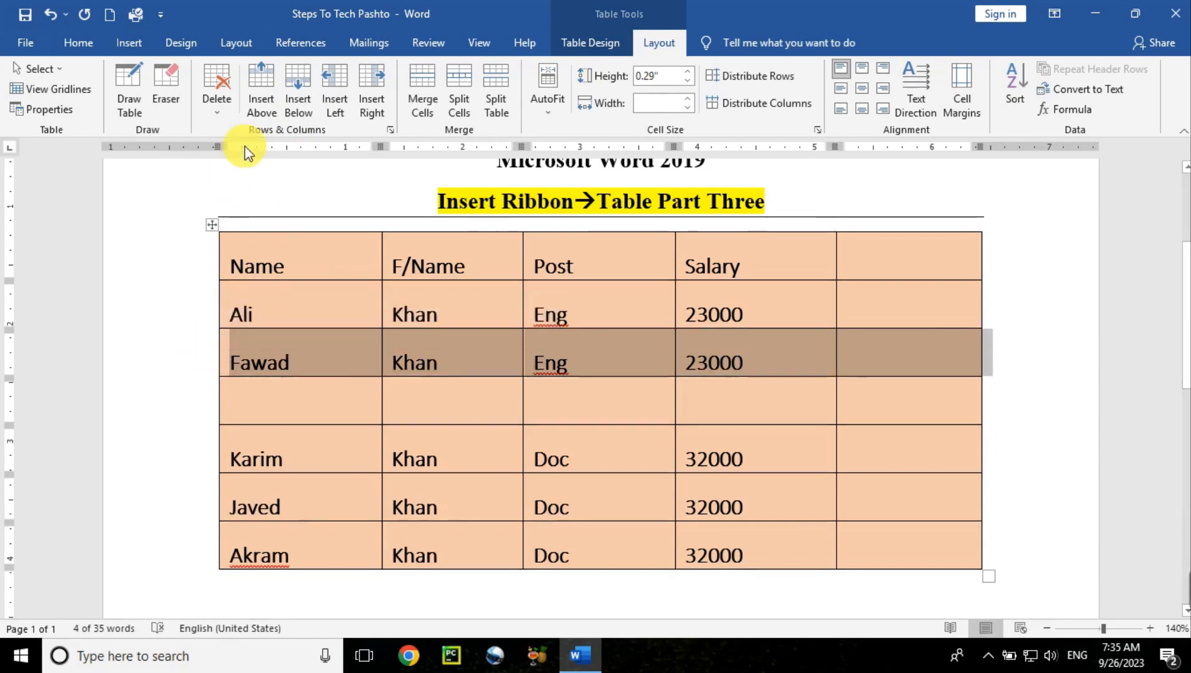
left_click(261, 78)
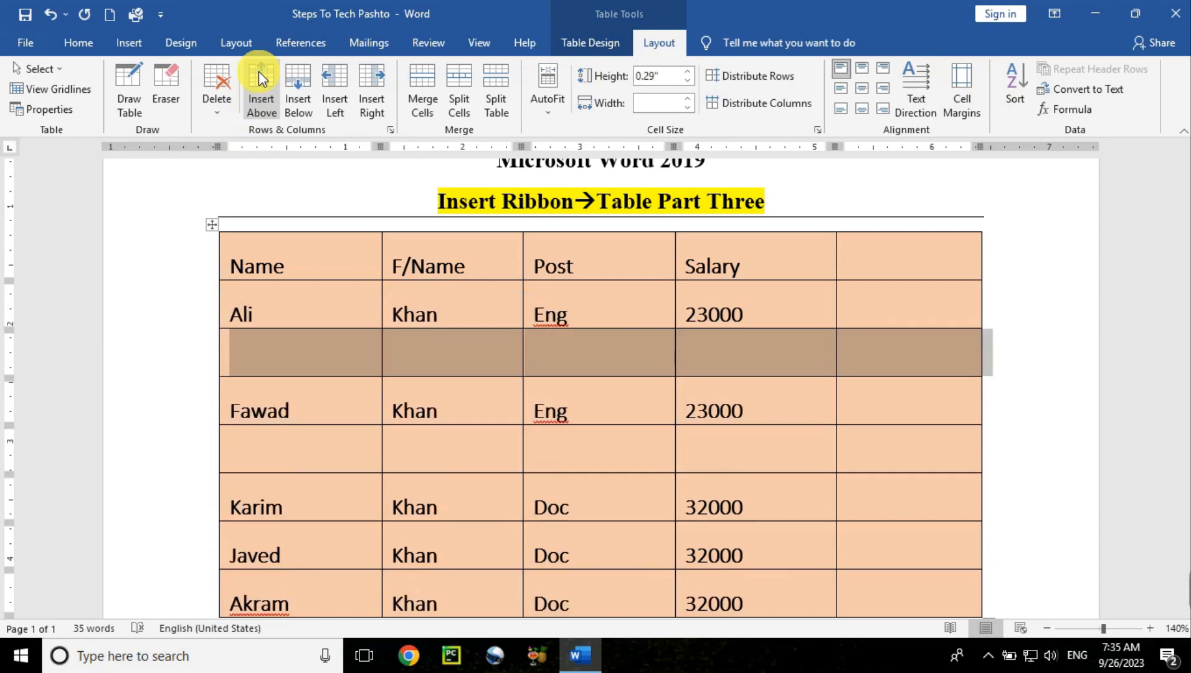
mouse_move(1187, 281)
left_mouse_down()
mouse_move(1187, 352)
mouse_move(1187, 289)
left_mouse_up()
left_click(570, 384)
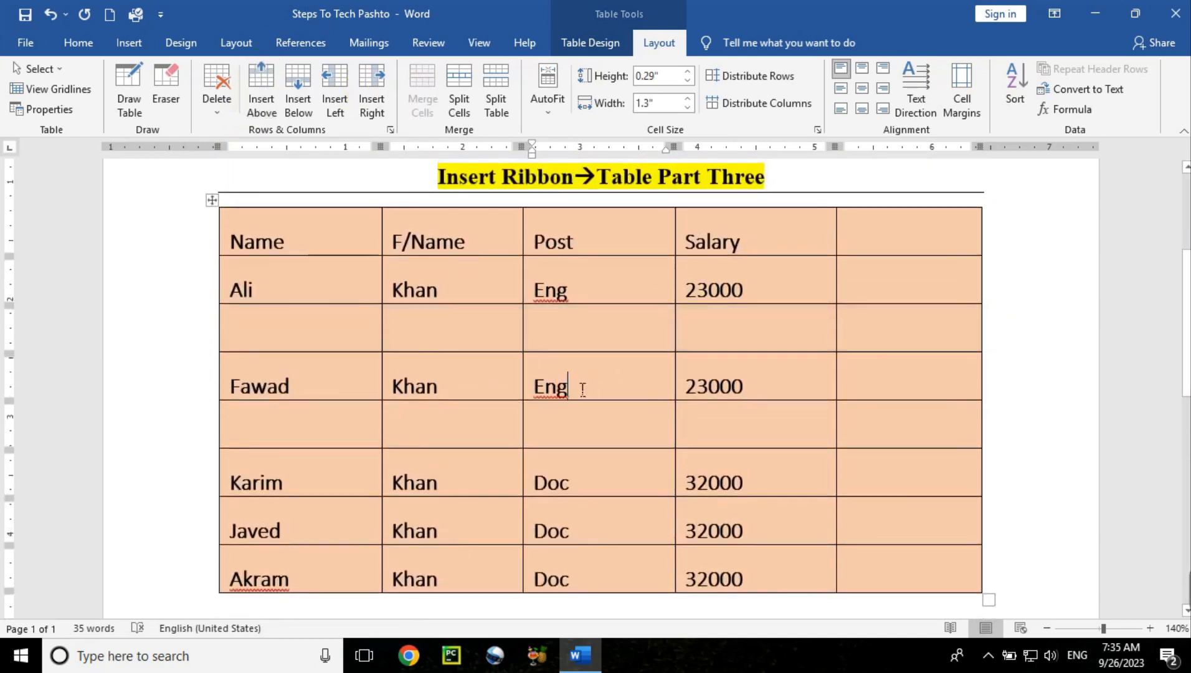
Undo the inserted rows and columns back to the three-column table with Name, Post and Salary.
key("ctrl+z")
key("ctrl+z")
key("ctrl+z")
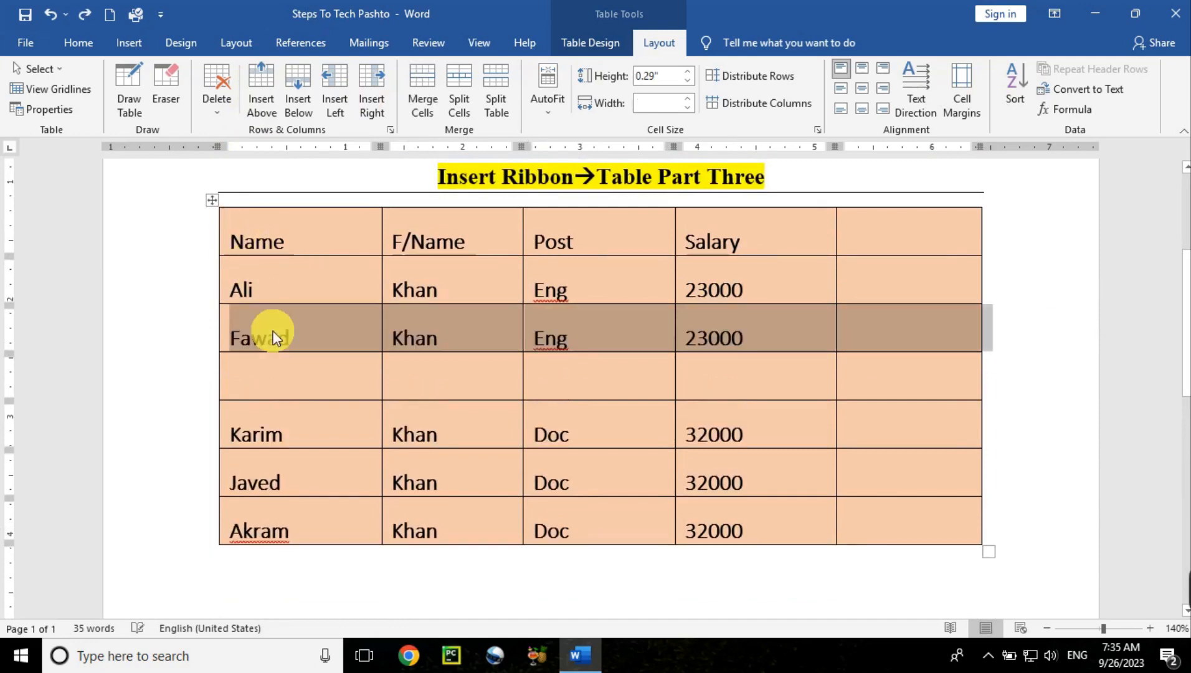
key("ctrl+z")
key("ctrl+z")
key("ctrl+z")
key("ctrl+z")
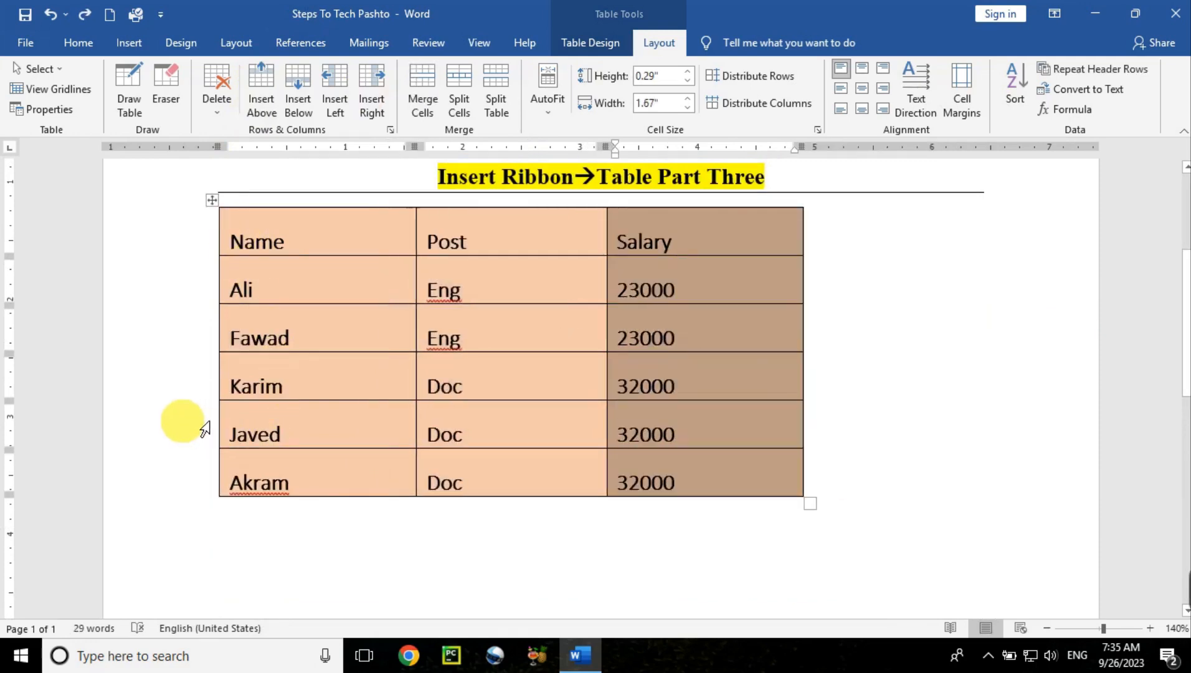
Select the header row with Name, Post and Salary and insert an empty row above it.
left_click(389, 379)
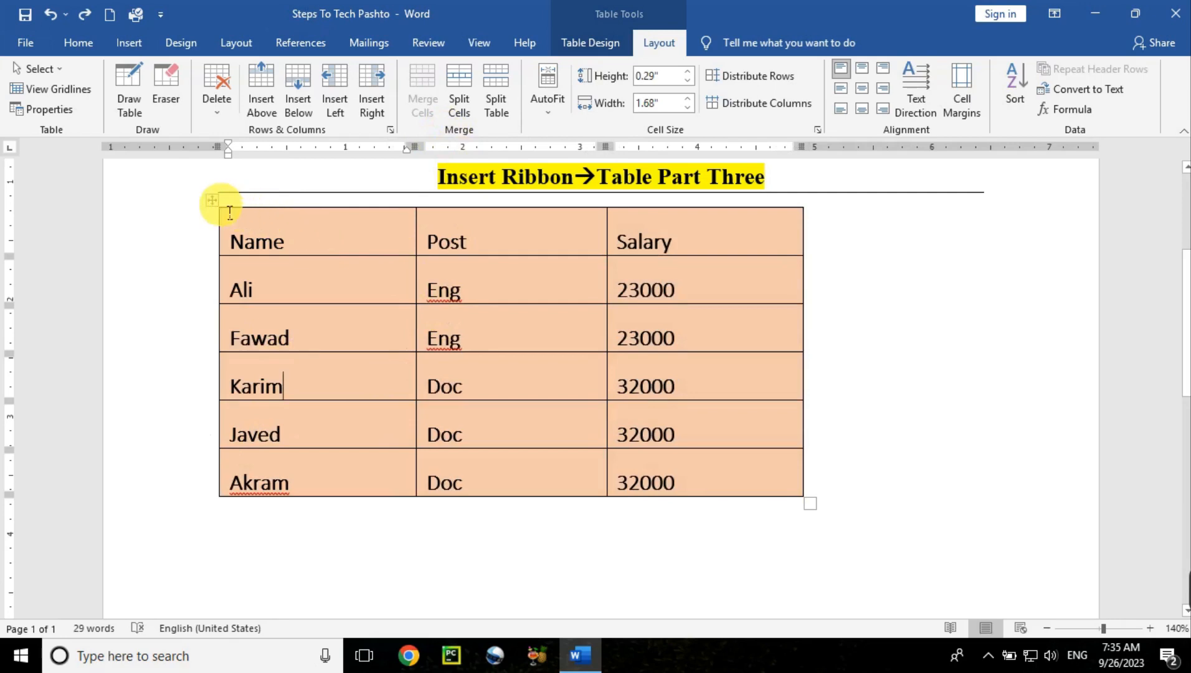
left_click(213, 240)
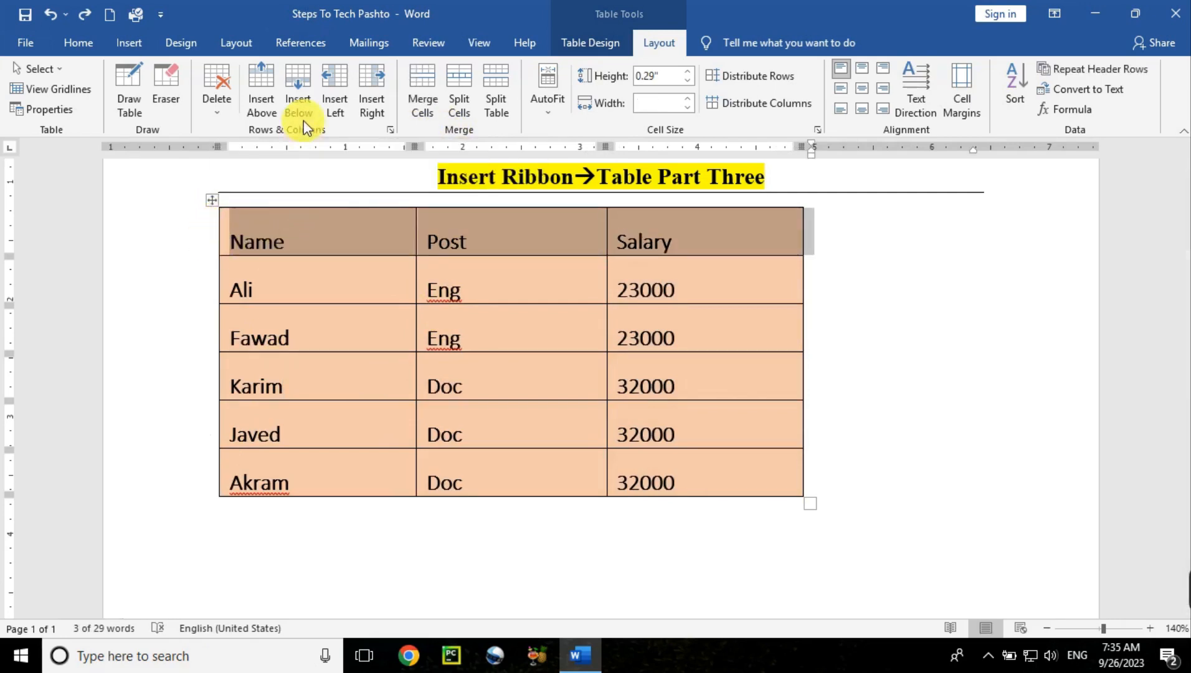
left_click(268, 87)
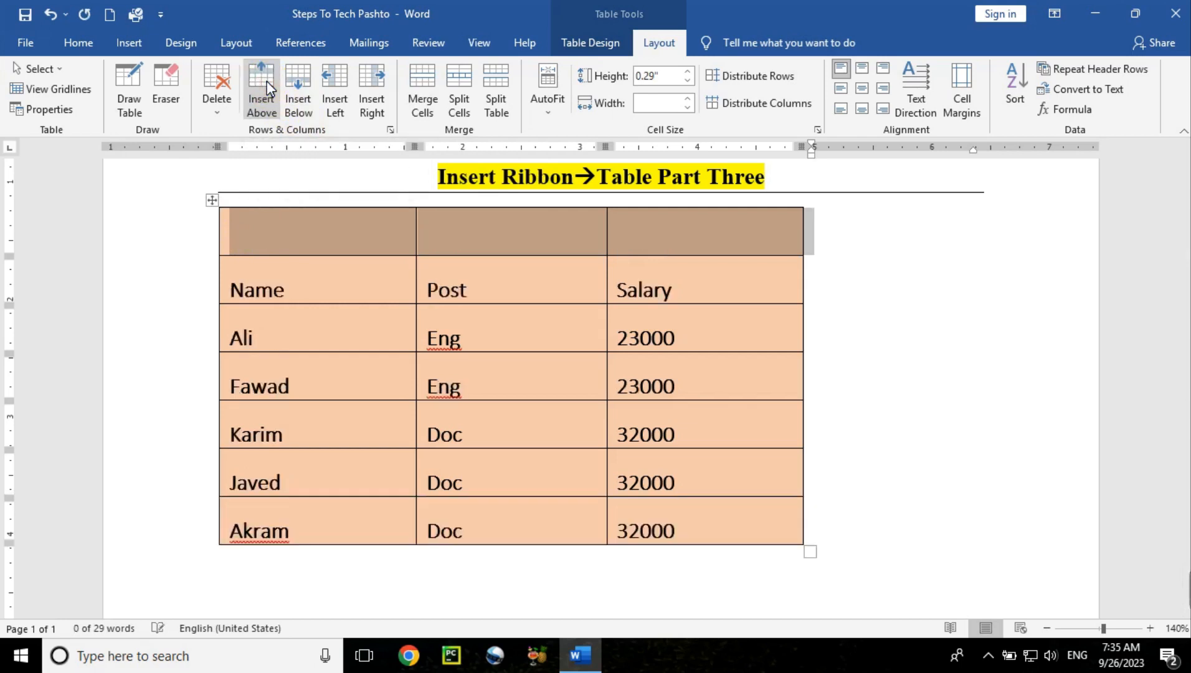
left_click(317, 228)
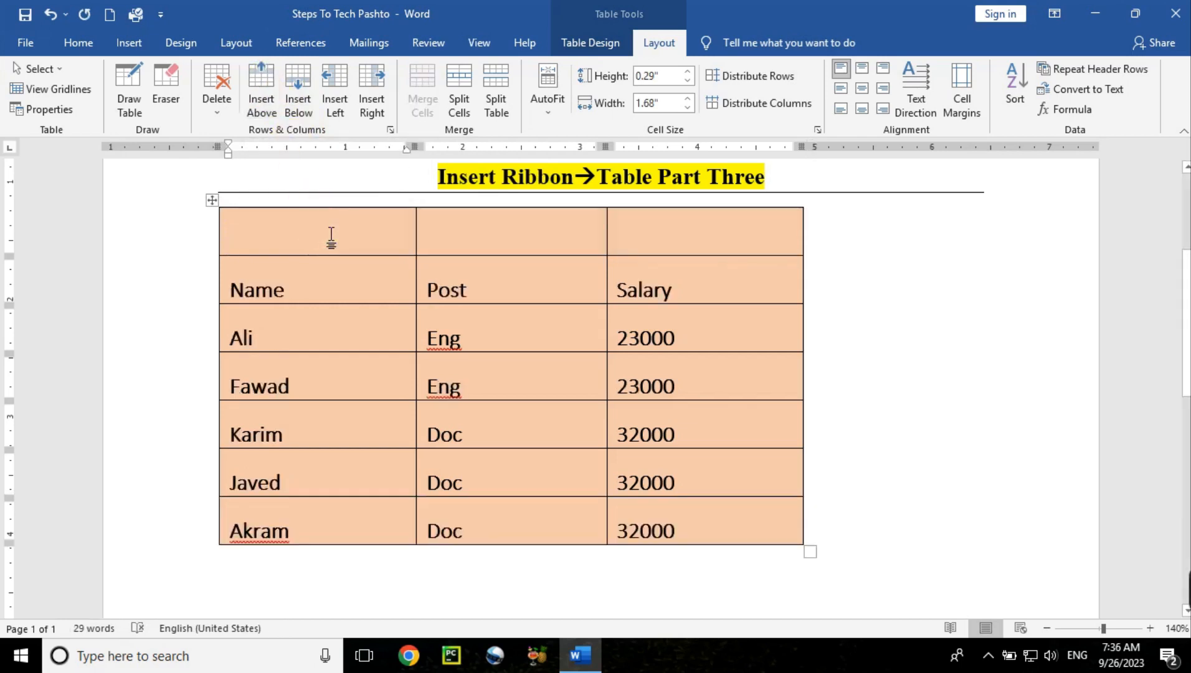
Enter the title "List of Employees" in the first cell of the new top row.
left_click_drag(319, 228, 702, 225)
right_click(296, 238)
left_click(295, 238)
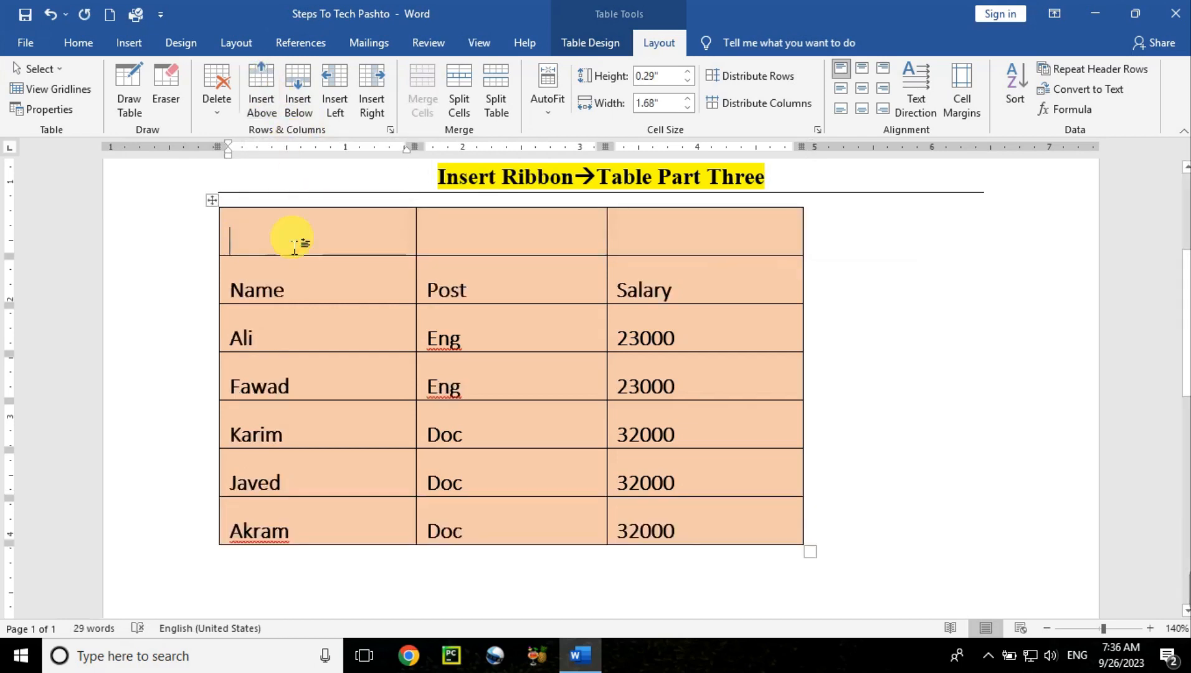
type("List oF ")
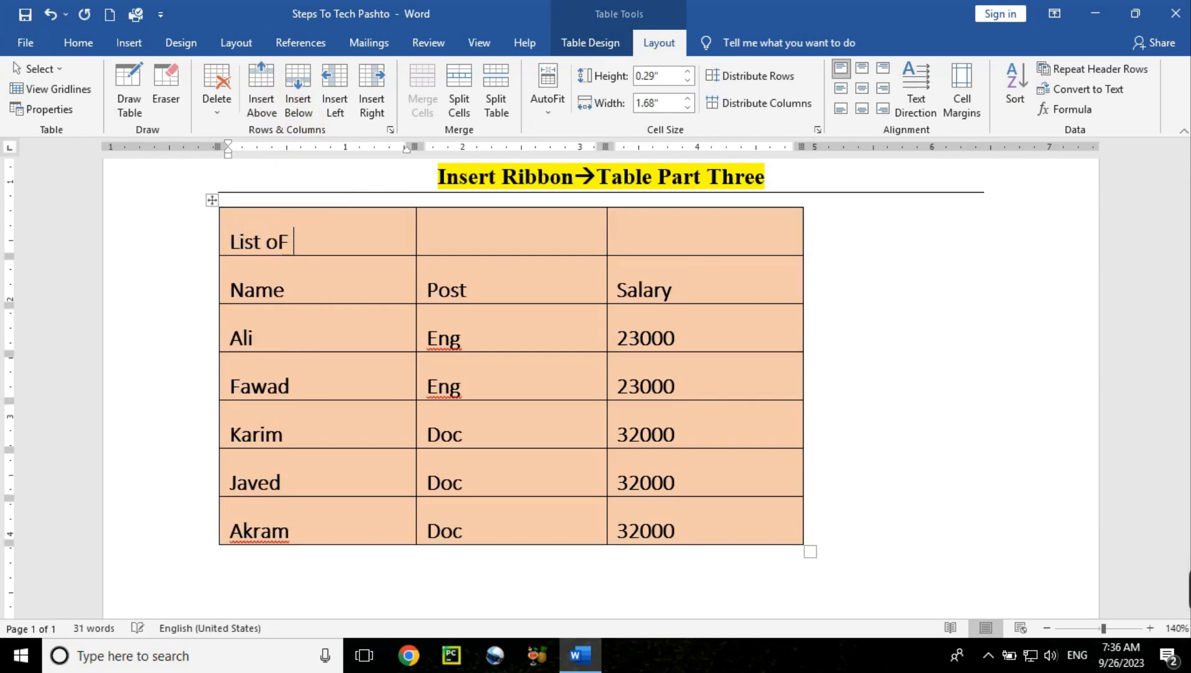
type("Employees")
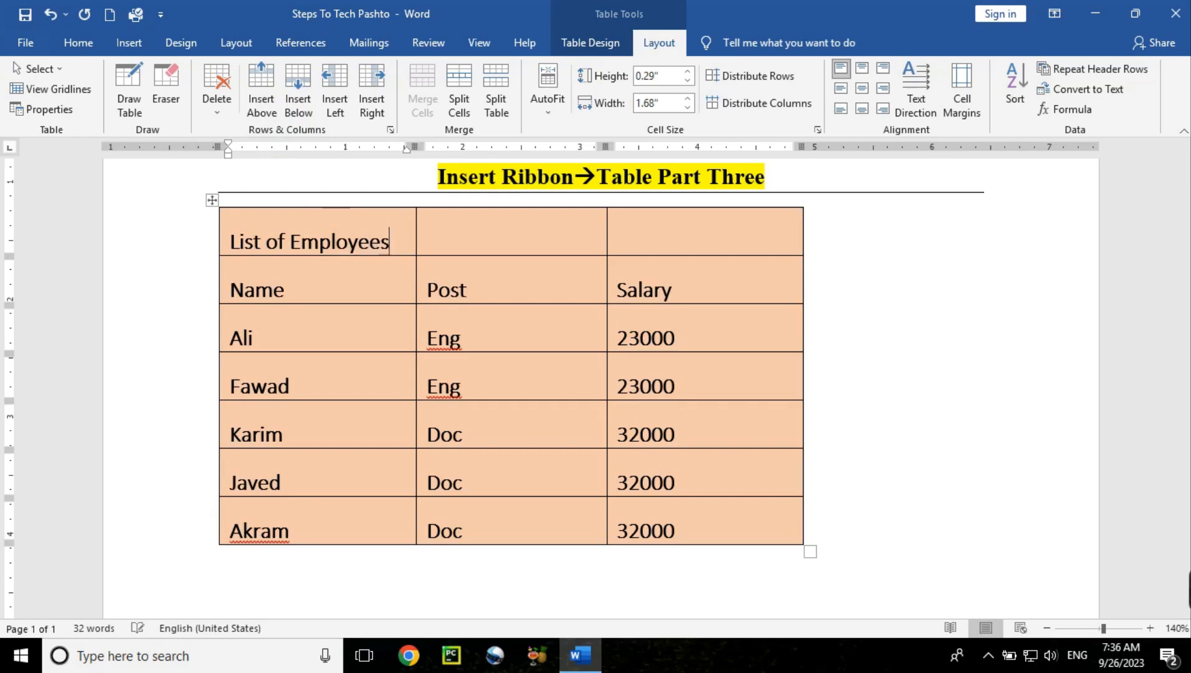
Merge the three cells of the List of Employees row into one and centre its text.
left_click(303, 337)
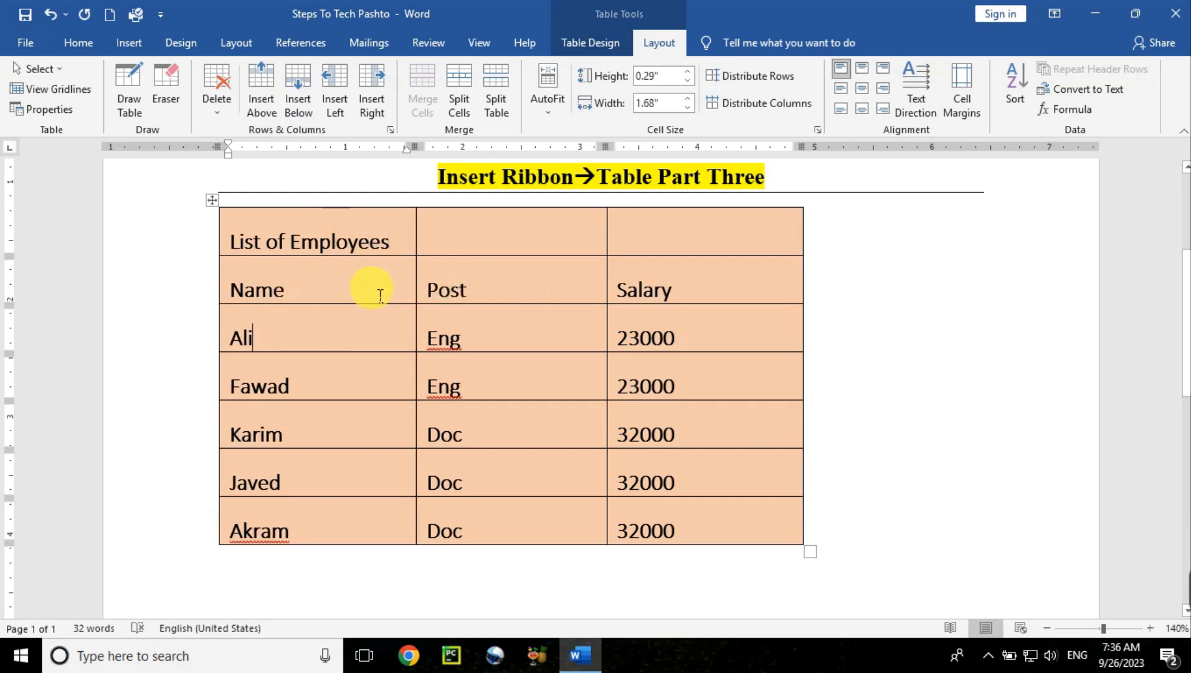
left_click_drag(362, 294, 692, 529)
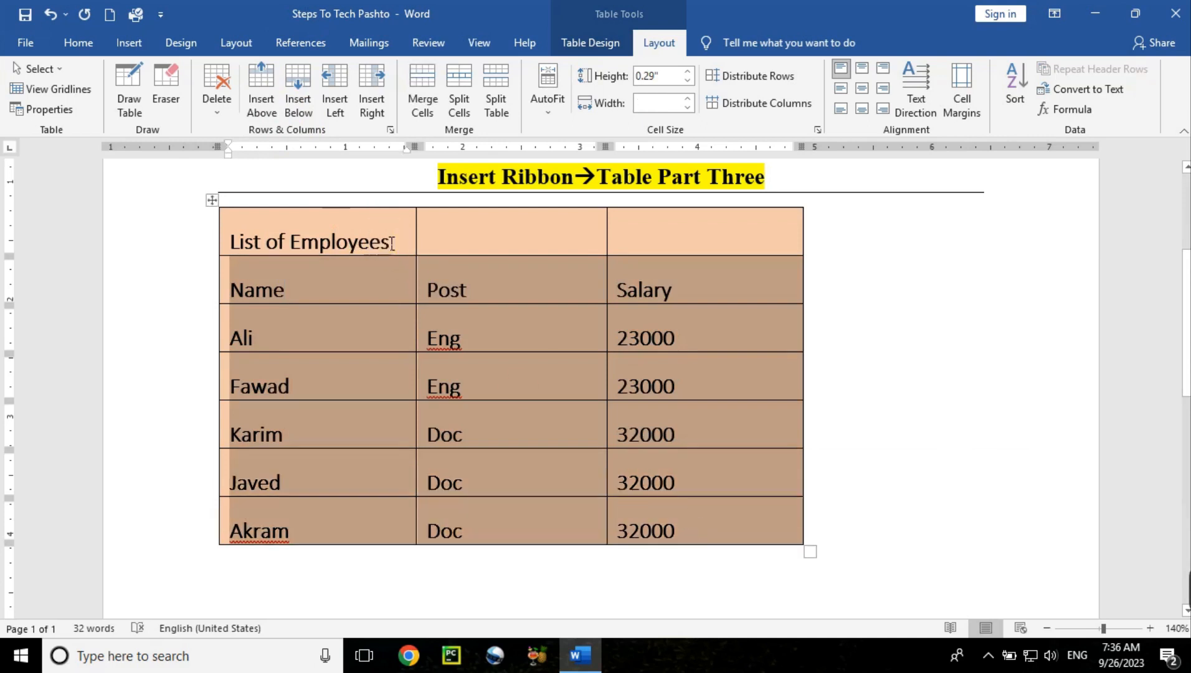
left_click(391, 243)
left_click_drag(377, 241, 659, 234)
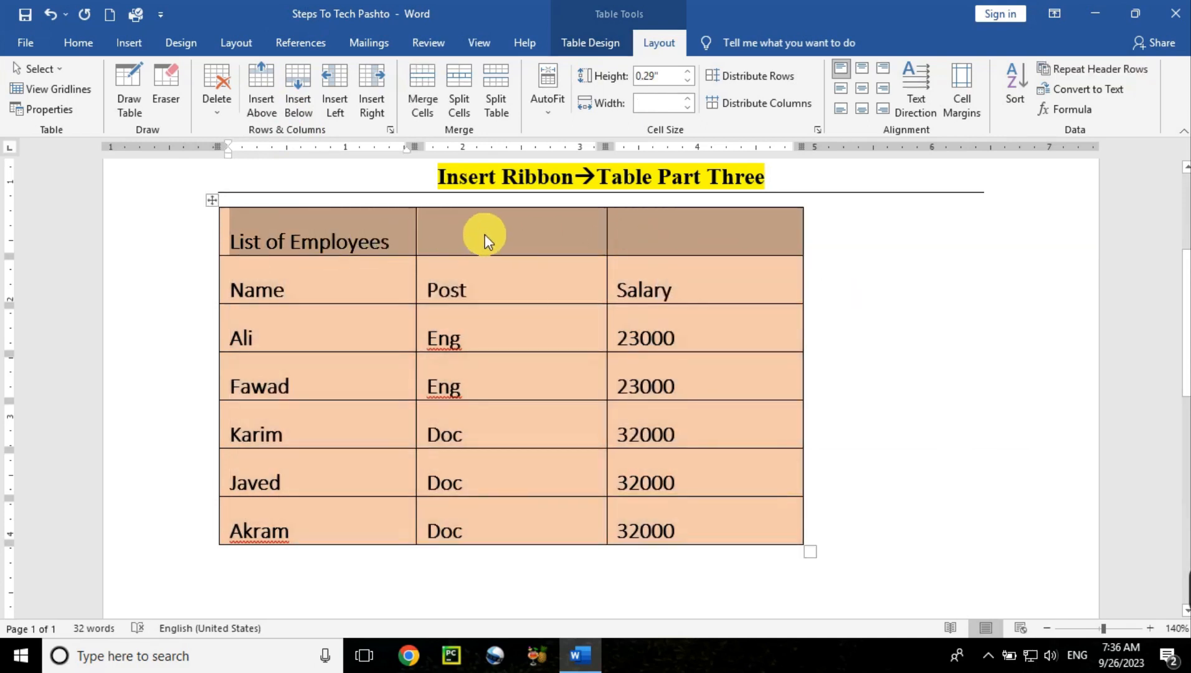
left_click(424, 92)
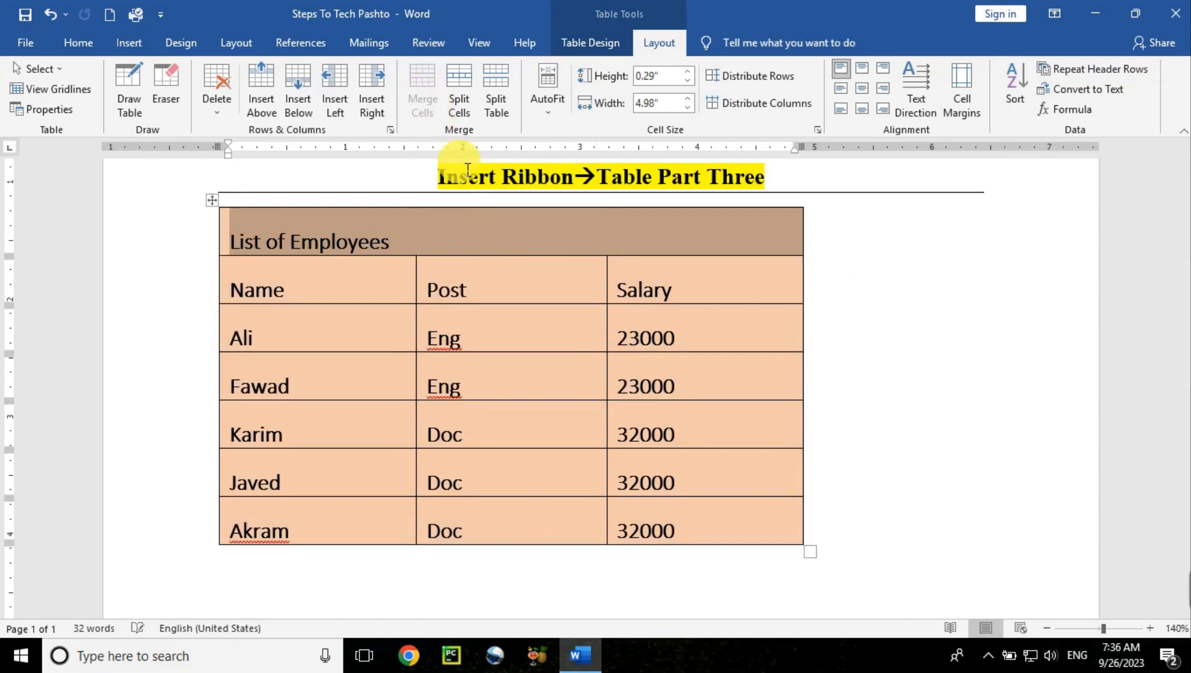
left_click(492, 243)
left_click(351, 246)
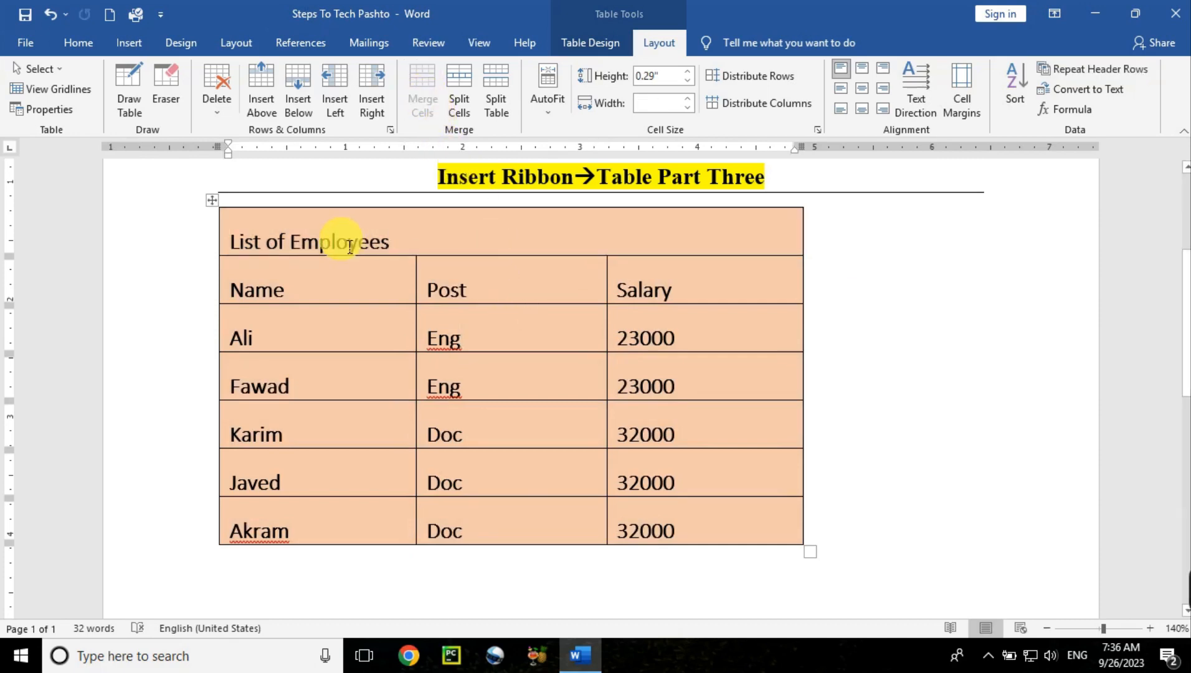
key("ctrl+e")
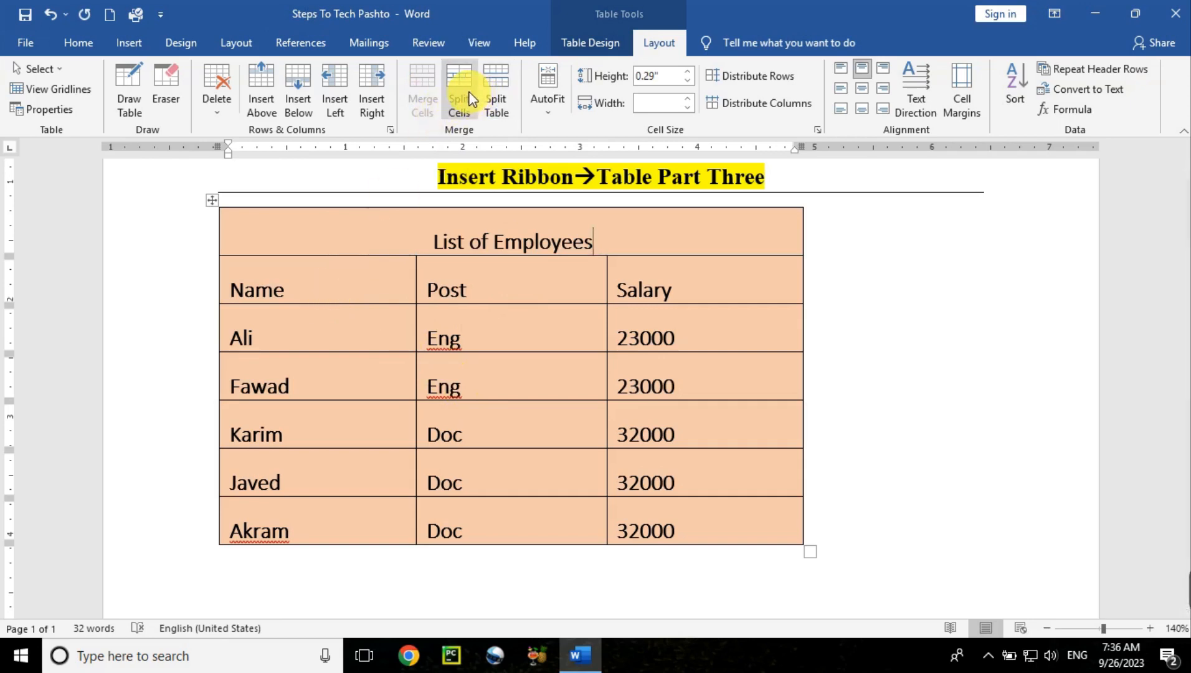
Split the Name header cell into two columns and one row, and undo the split.
left_click(345, 296)
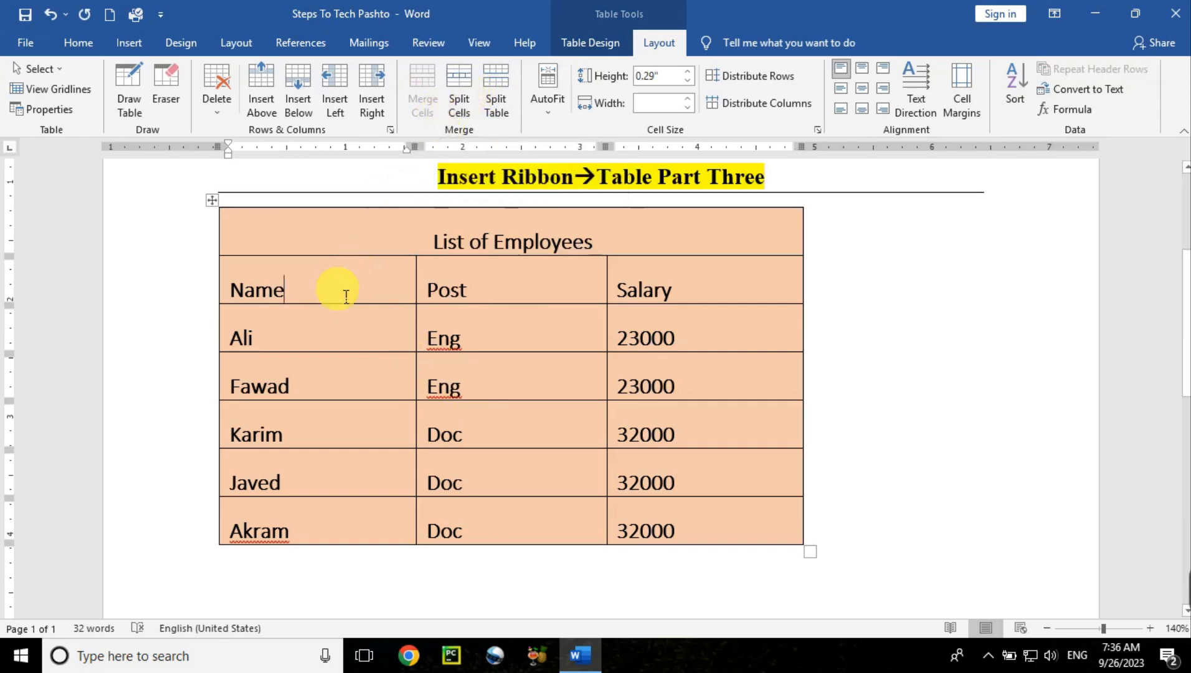
left_click(460, 85)
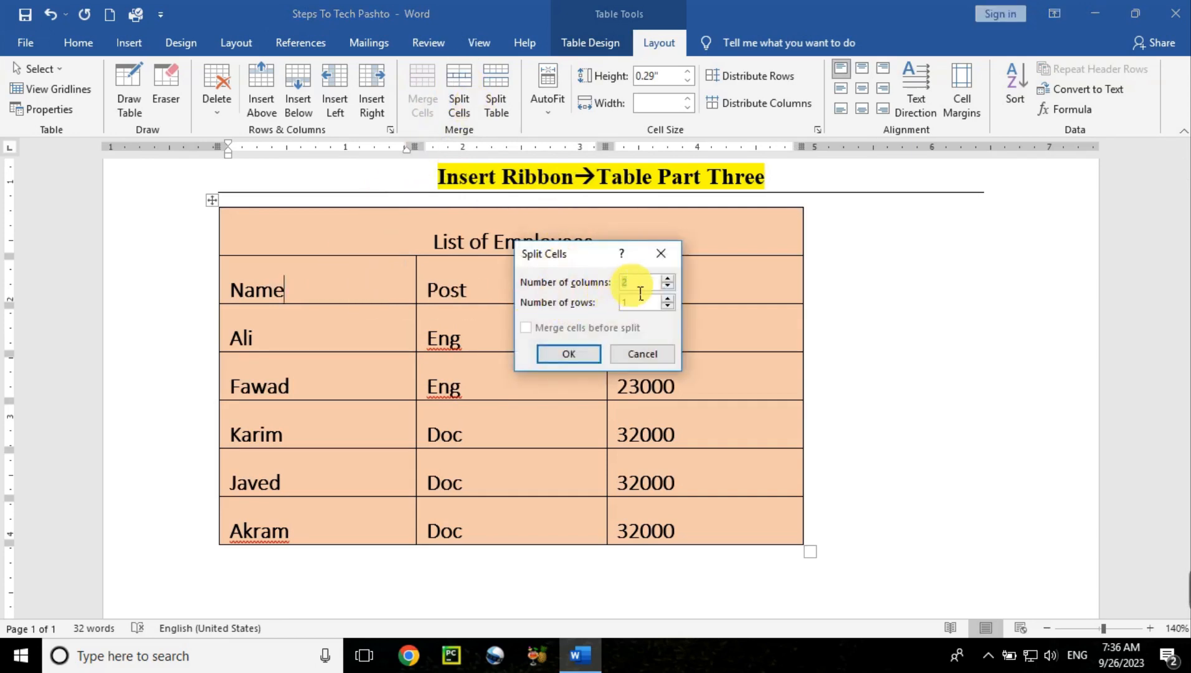
left_click(578, 354)
left_click(340, 321)
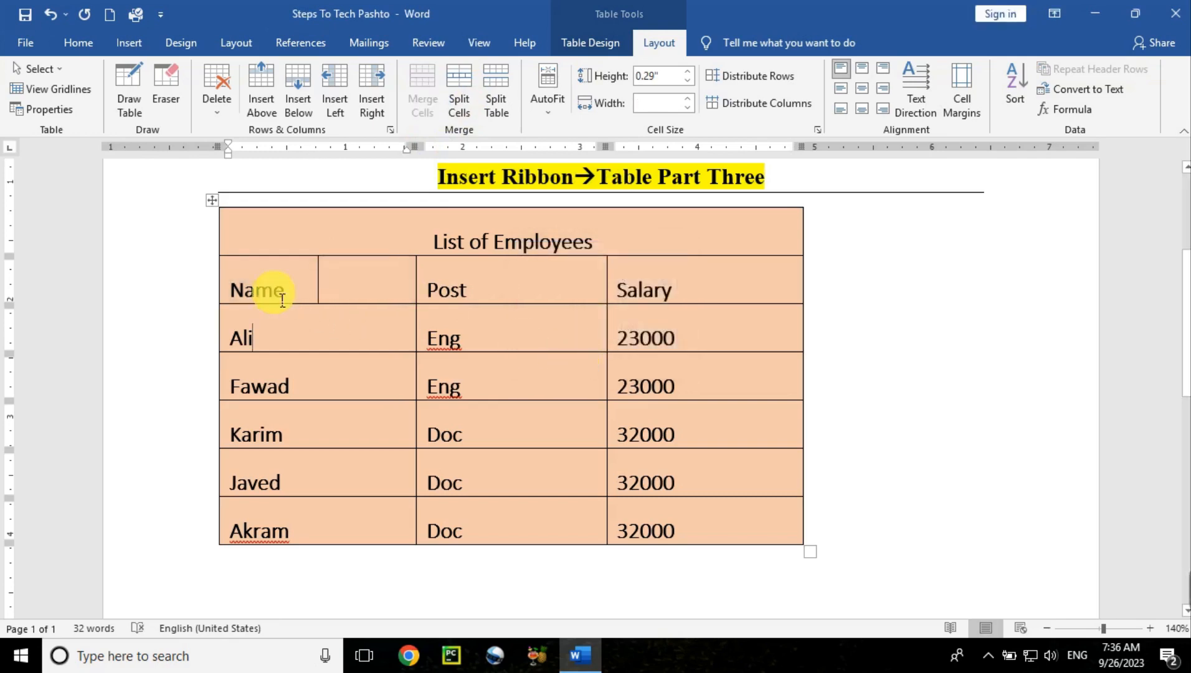
left_click_drag(275, 297, 381, 292)
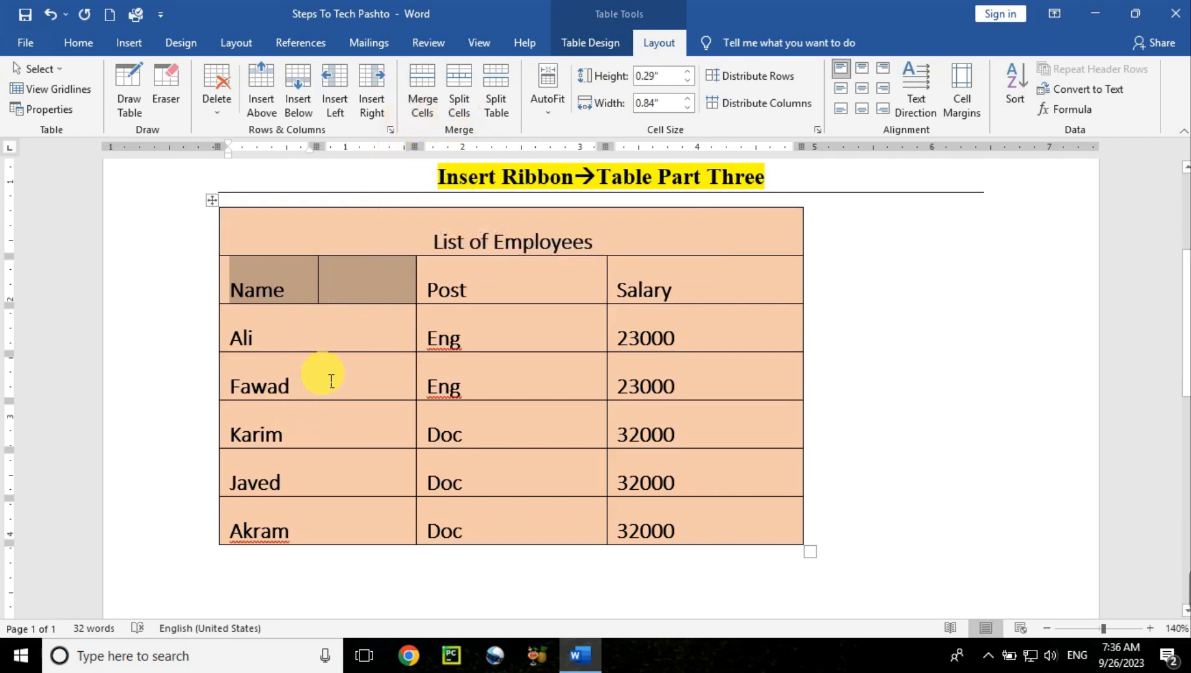
key("ctrl+z")
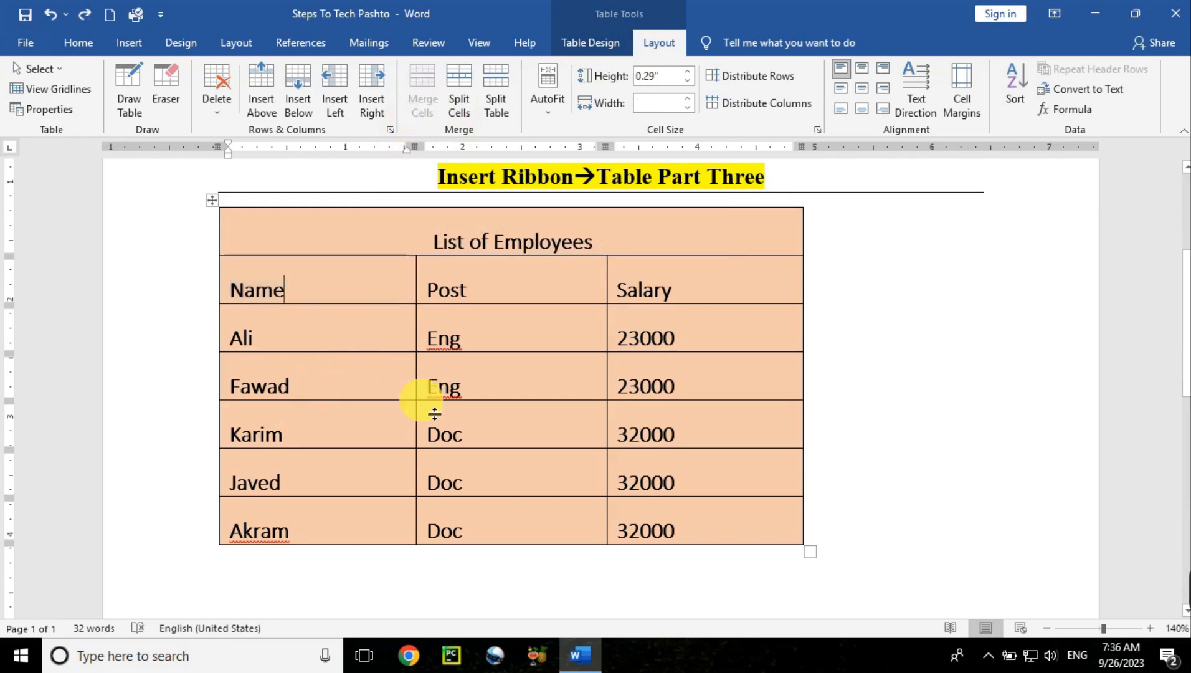
left_click(429, 416)
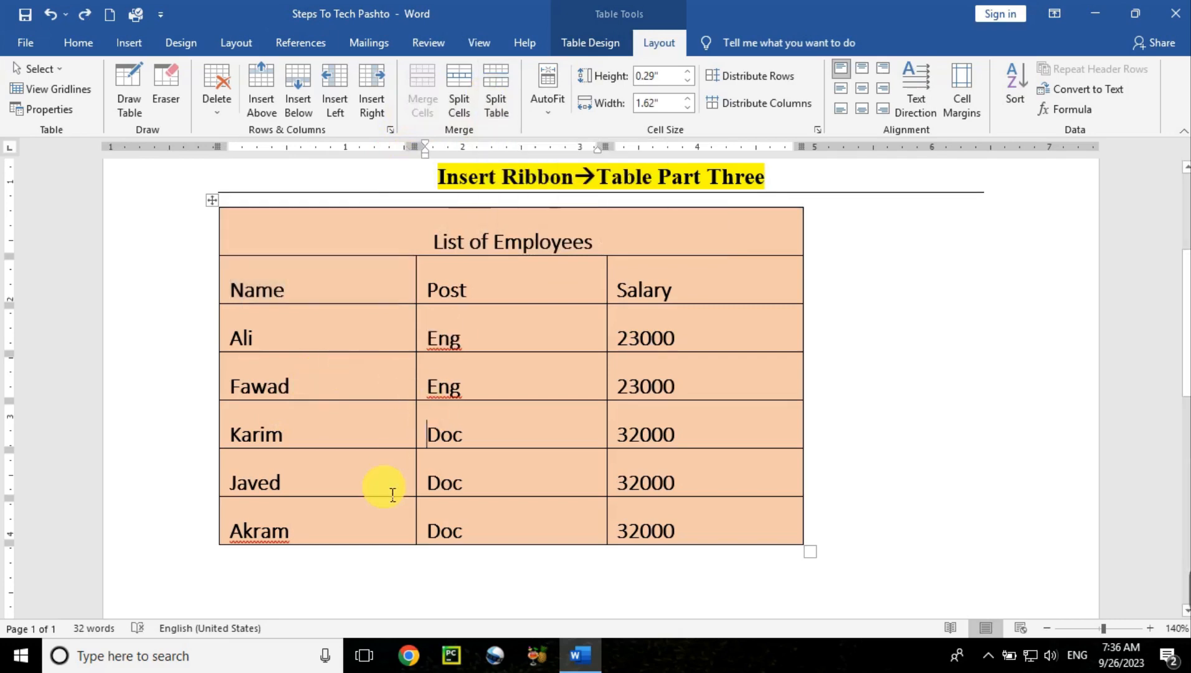
left_click(352, 418)
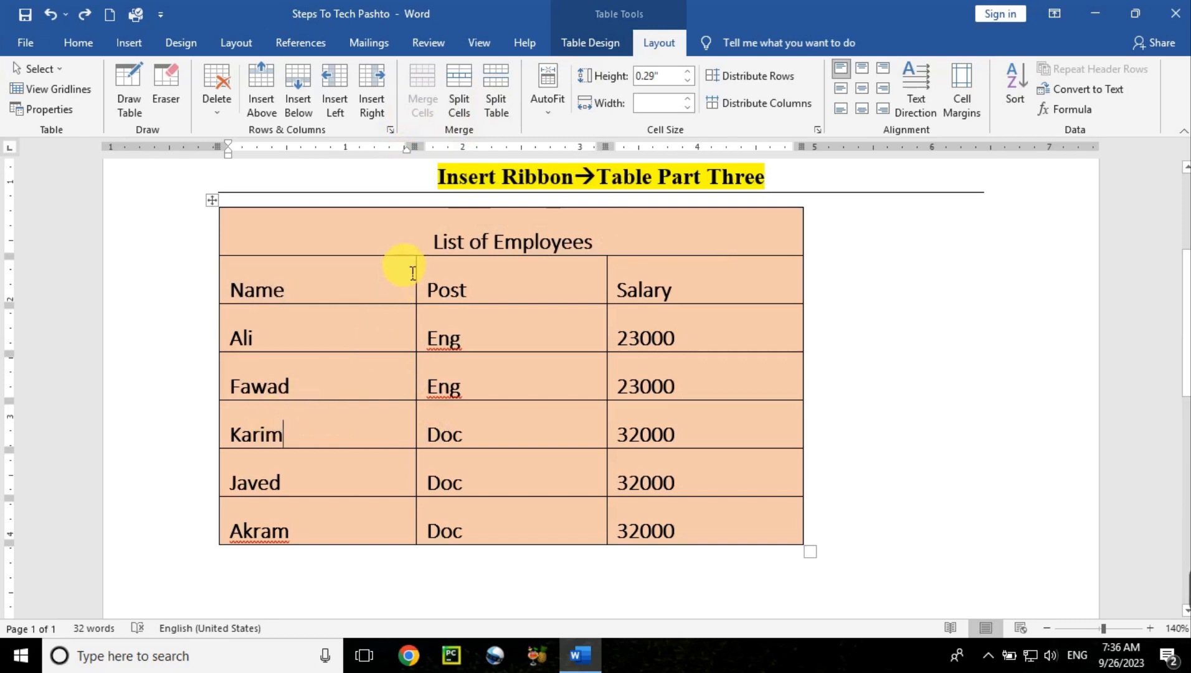
left_click(430, 241)
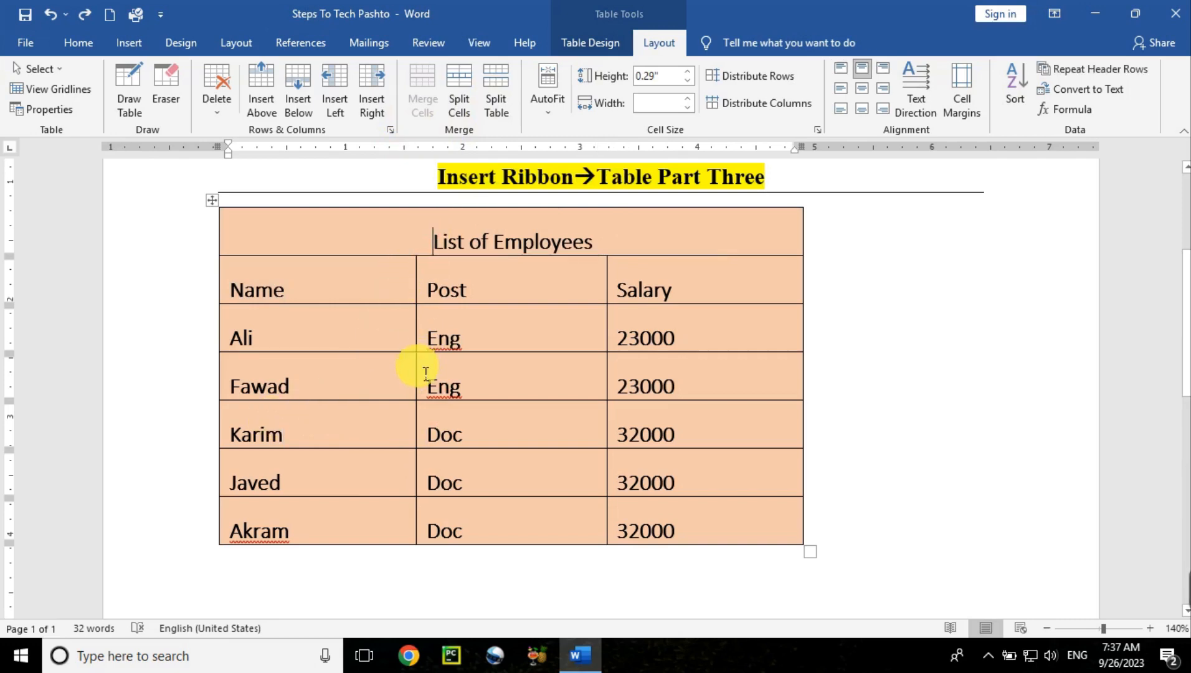
type("Engl")
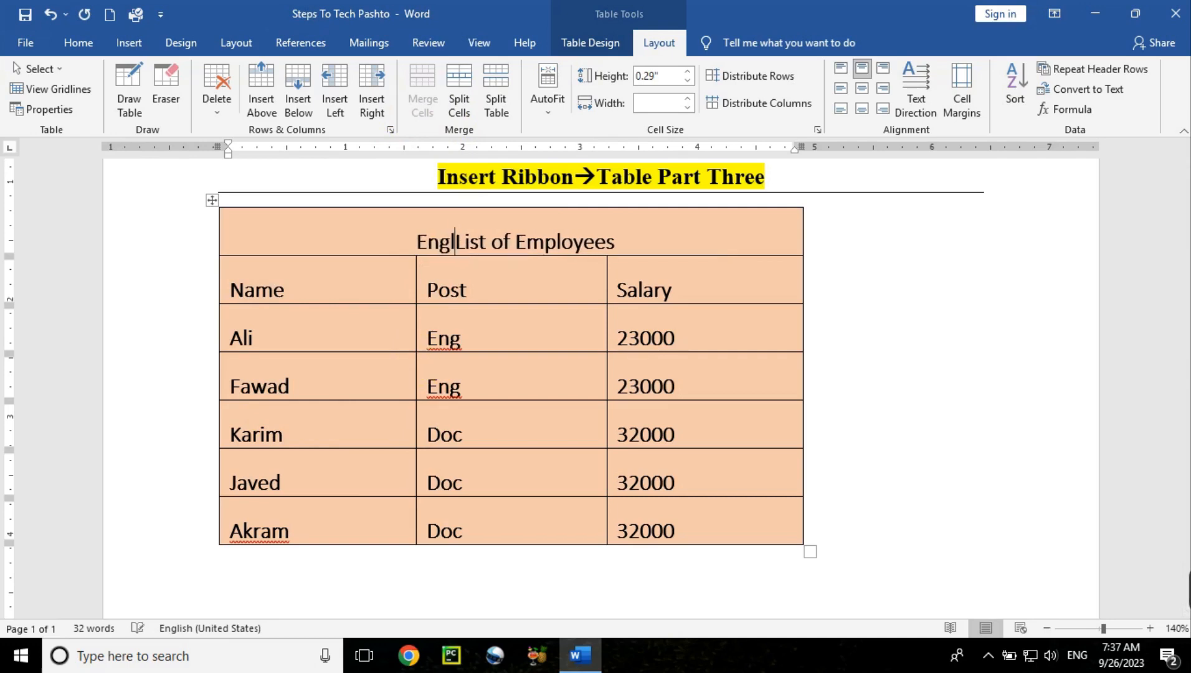
key("BackSpace")
key("BackSpace")
key("BackSpace")
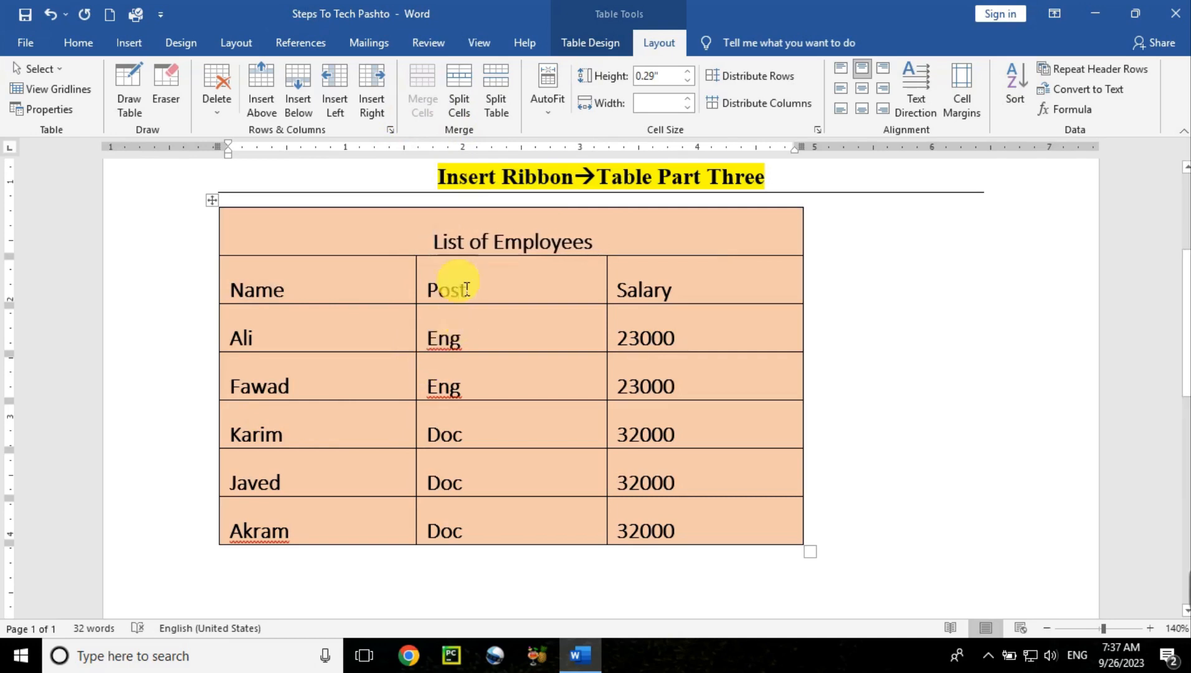
Change the table title to "List of Eng Employees" by adding "Eng" before "Employees".
left_click(475, 246)
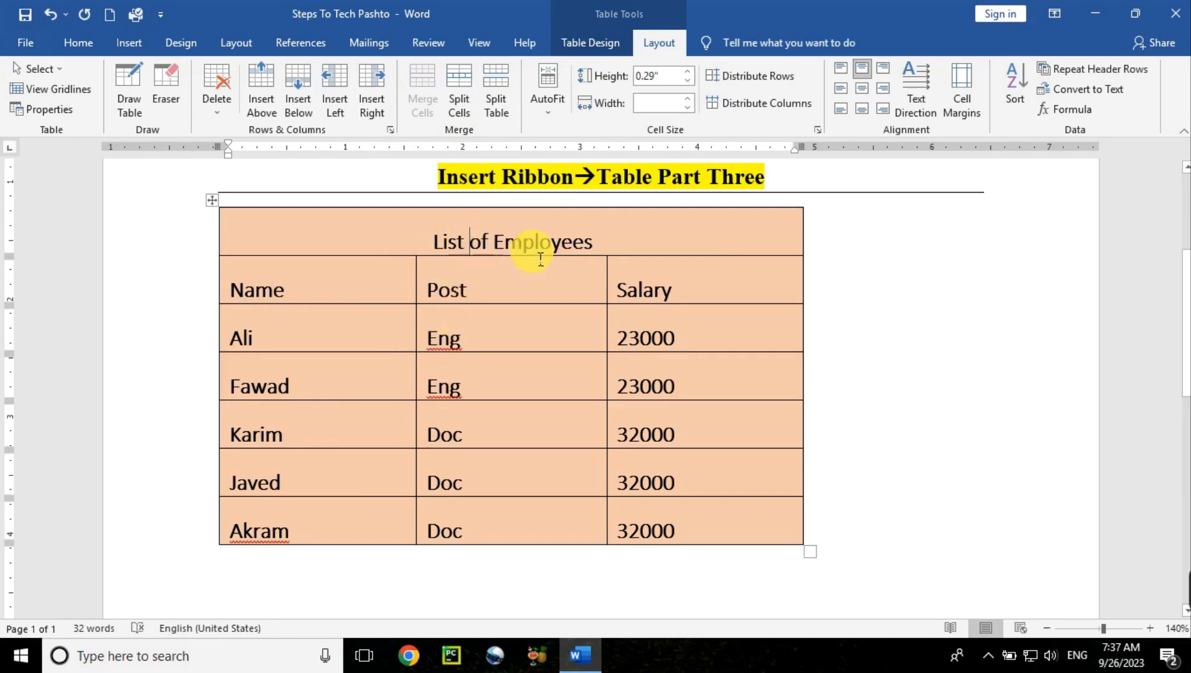
left_click(503, 246)
type("Ebn")
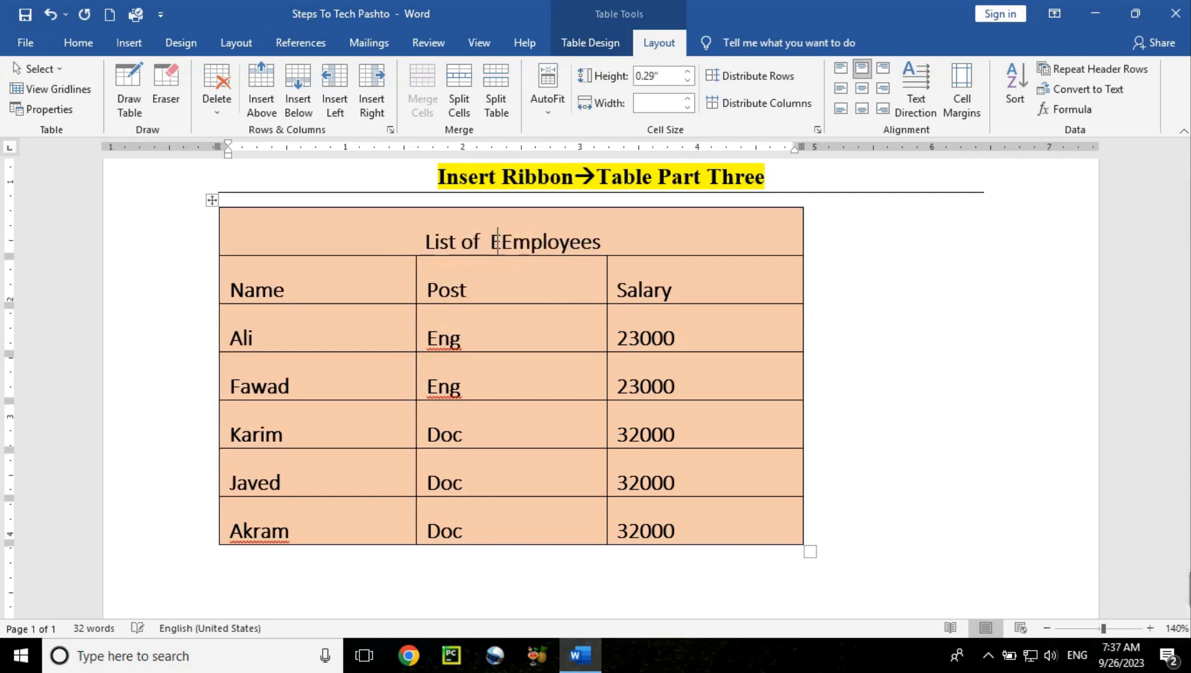
key("BackSpace")
key("BackSpace")
type("ng")
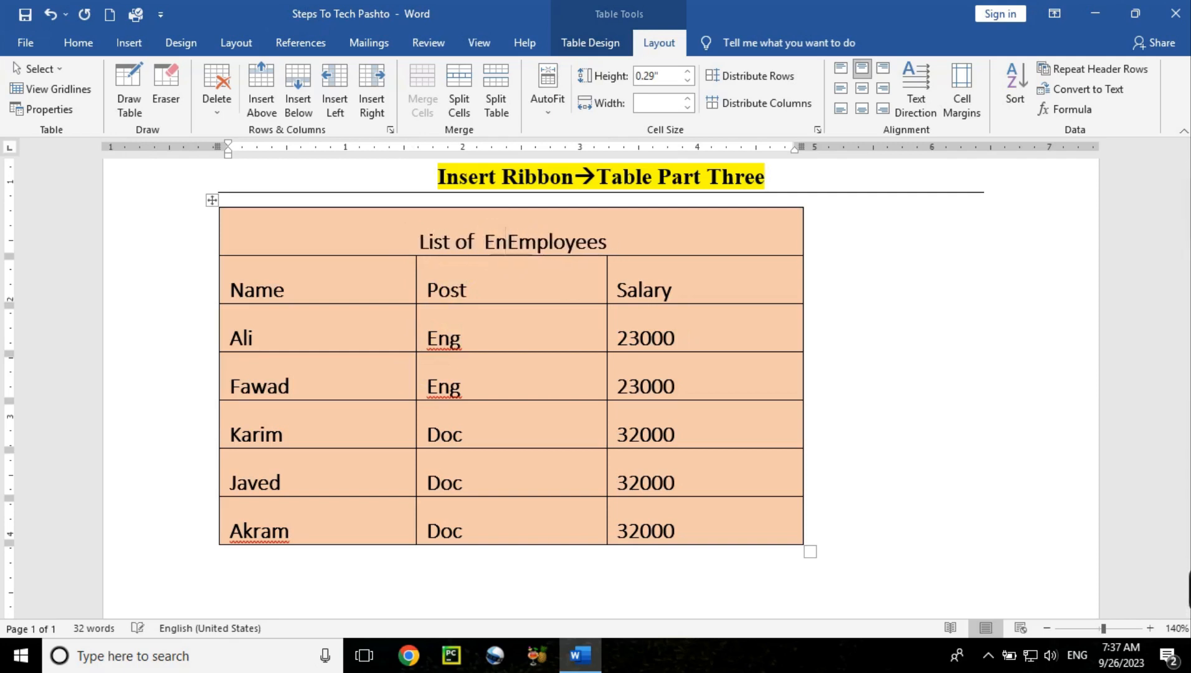
left_click(482, 307)
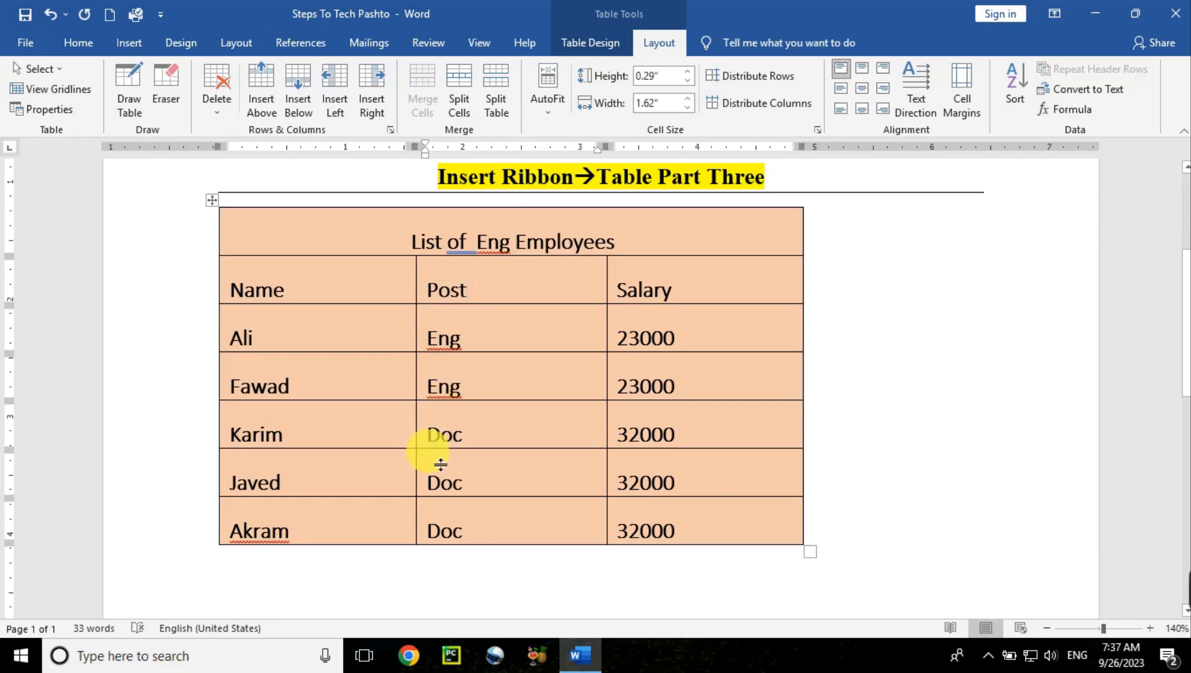
Insert an empty row above the first row whose post is Doc.
left_click(208, 435)
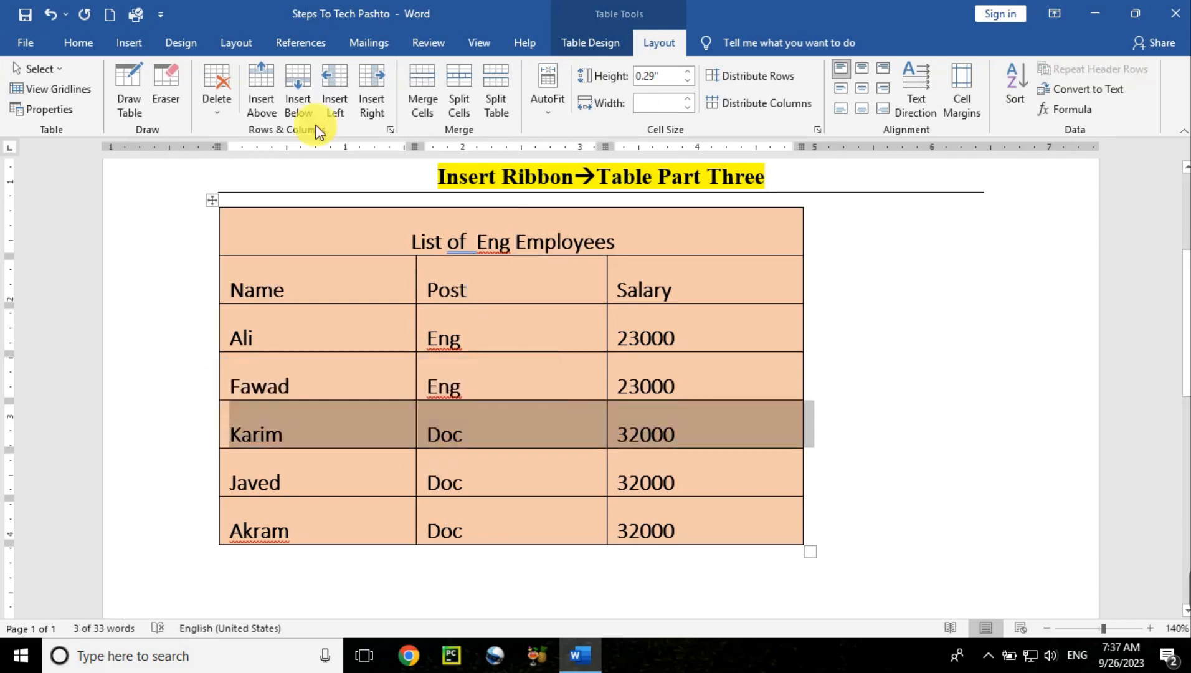
left_click(272, 73)
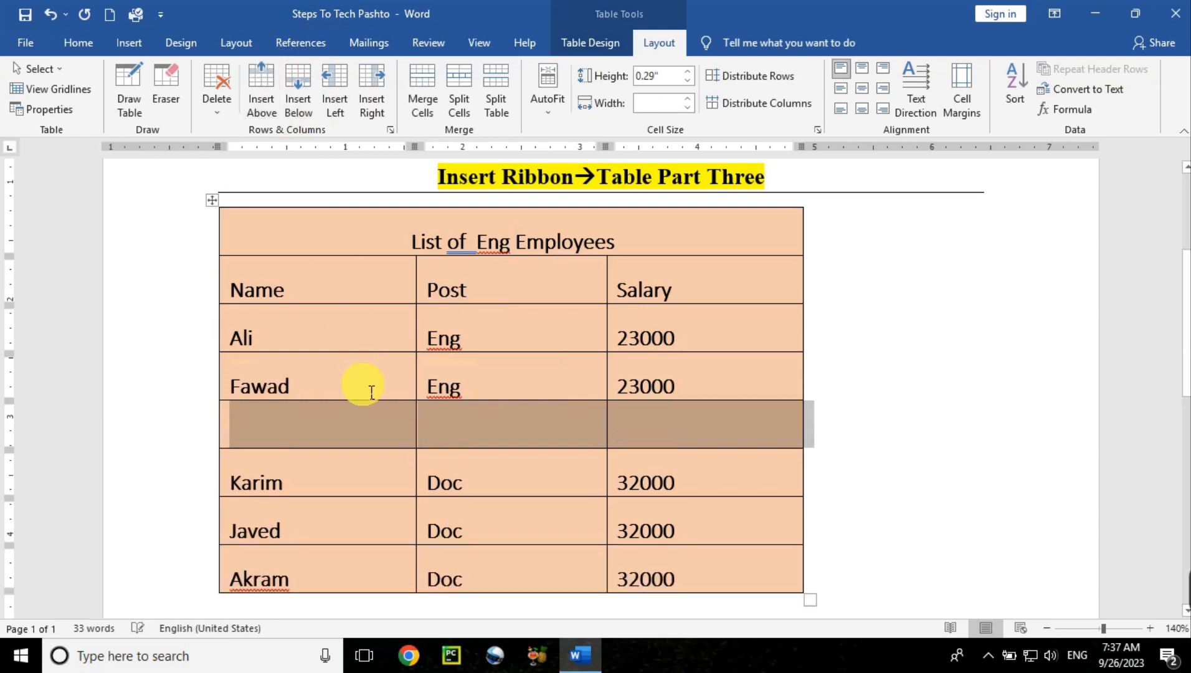
left_click(399, 484)
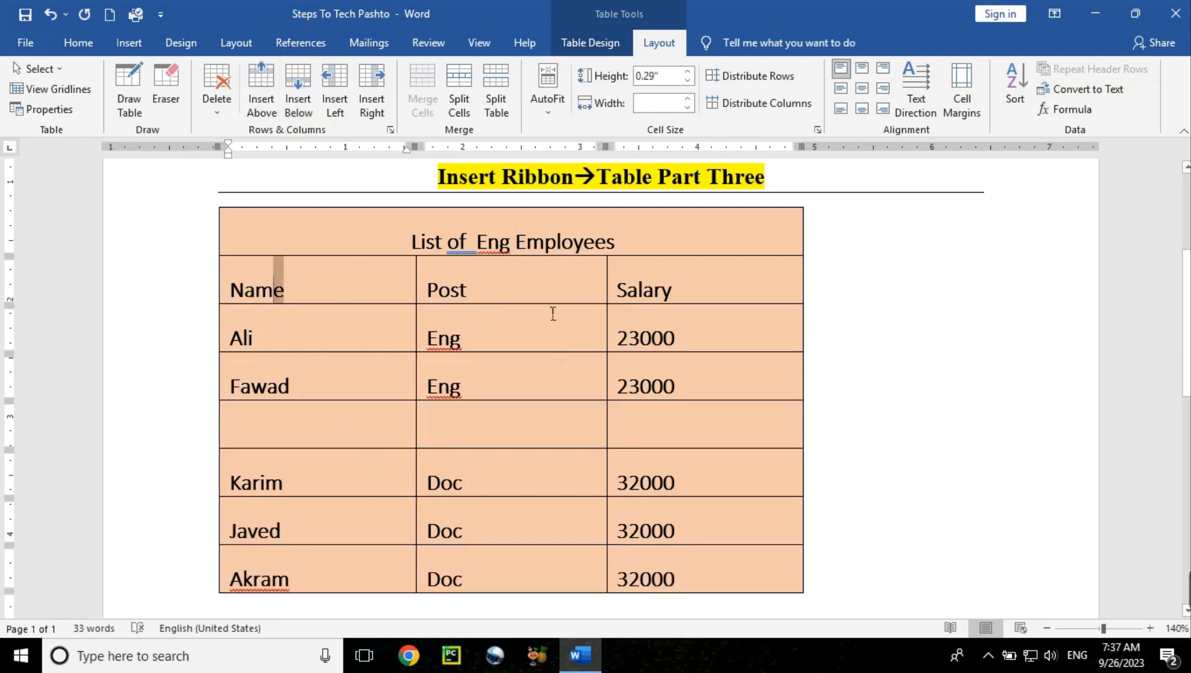
Copy the Name, Post and Salary header row and paste it into the new empty row.
left_click_drag(553, 314, 661, 302)
key("ctrl+c")
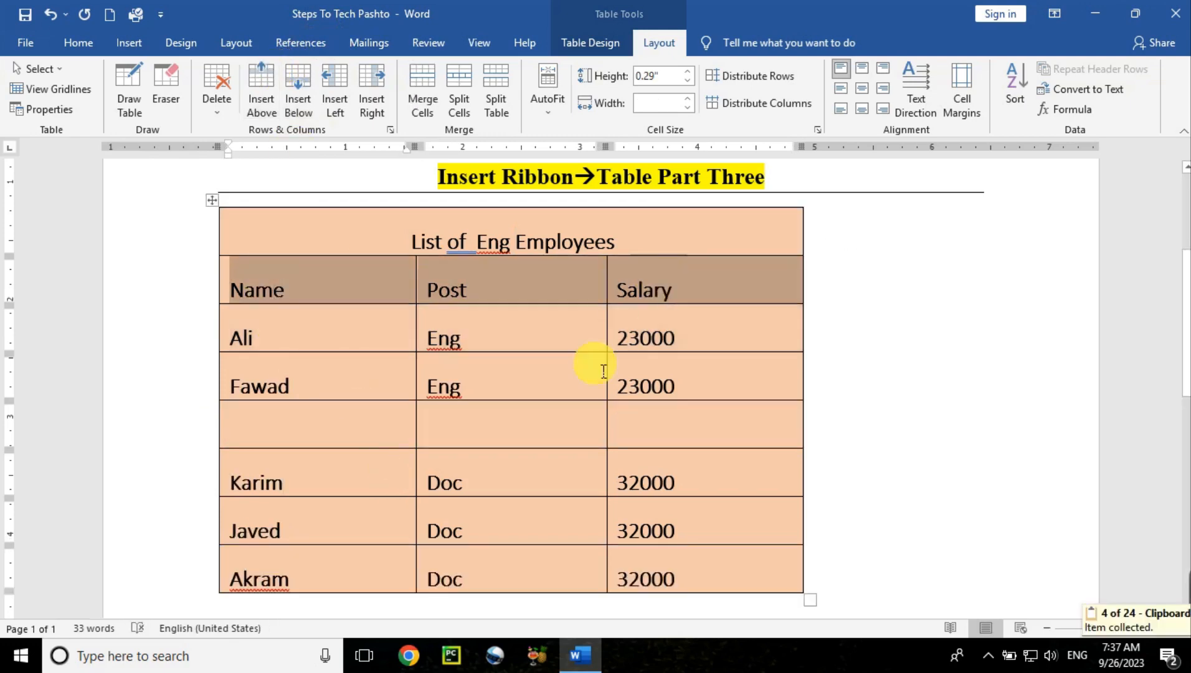
left_click_drag(381, 435, 723, 433)
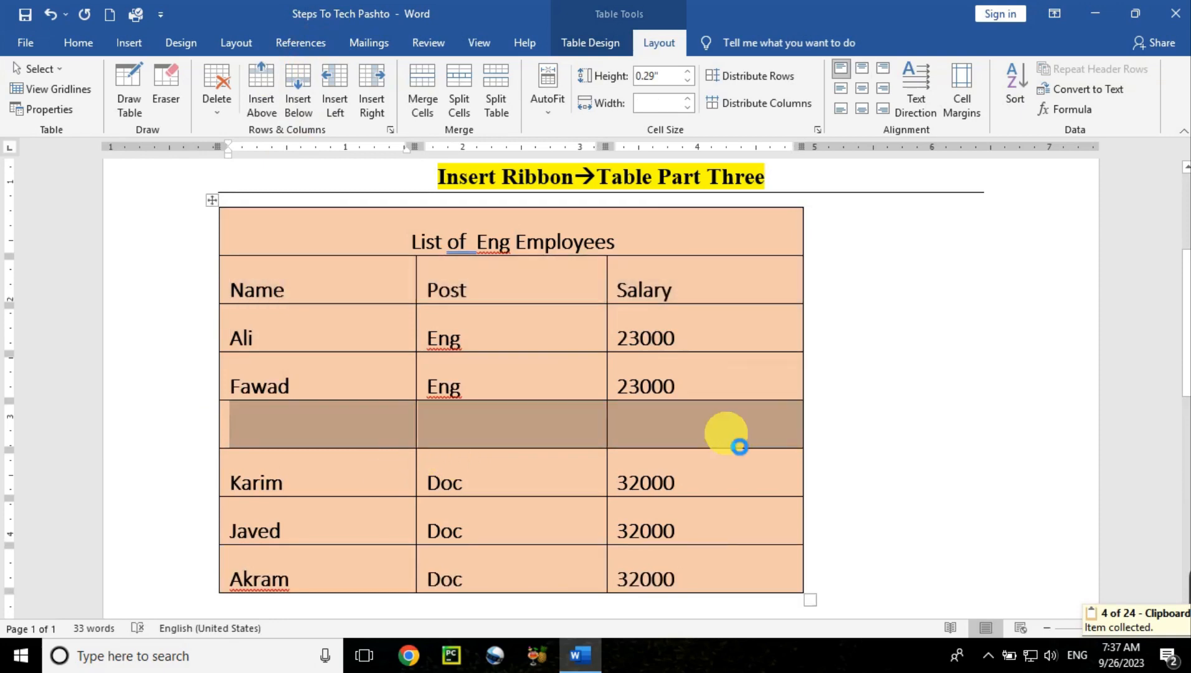
key("ctrl+v")
left_click(371, 487)
Insert an empty row above the second header row and merge its three cells into one.
left_click(206, 427)
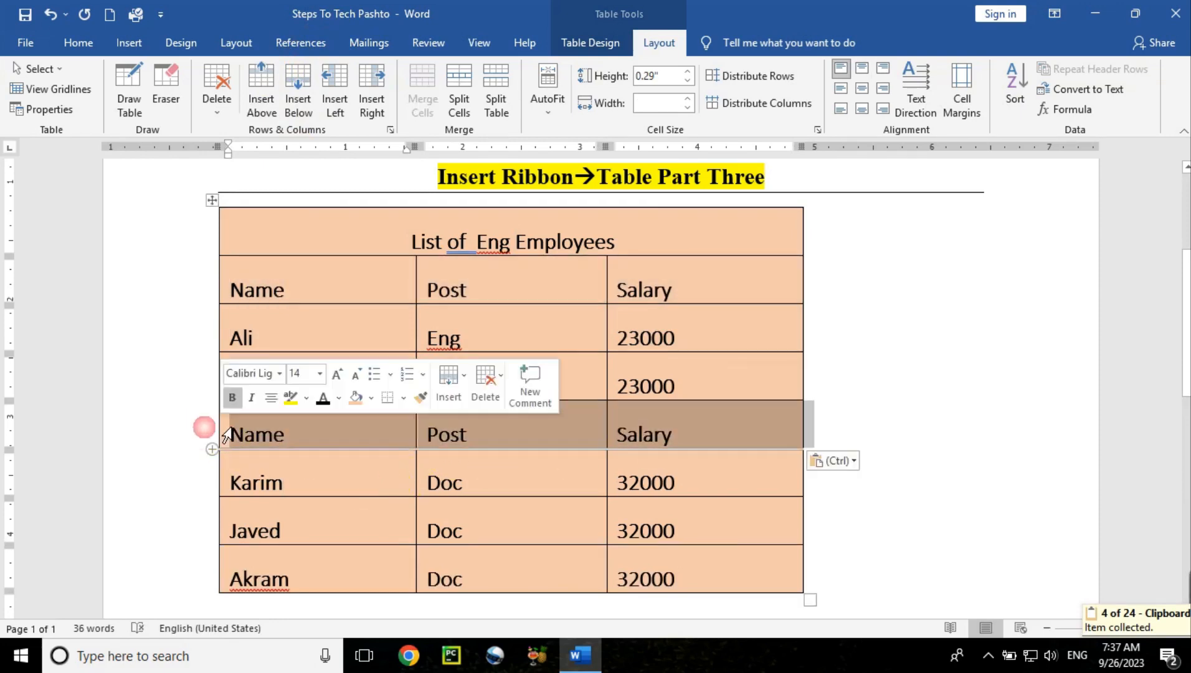
left_click(241, 103)
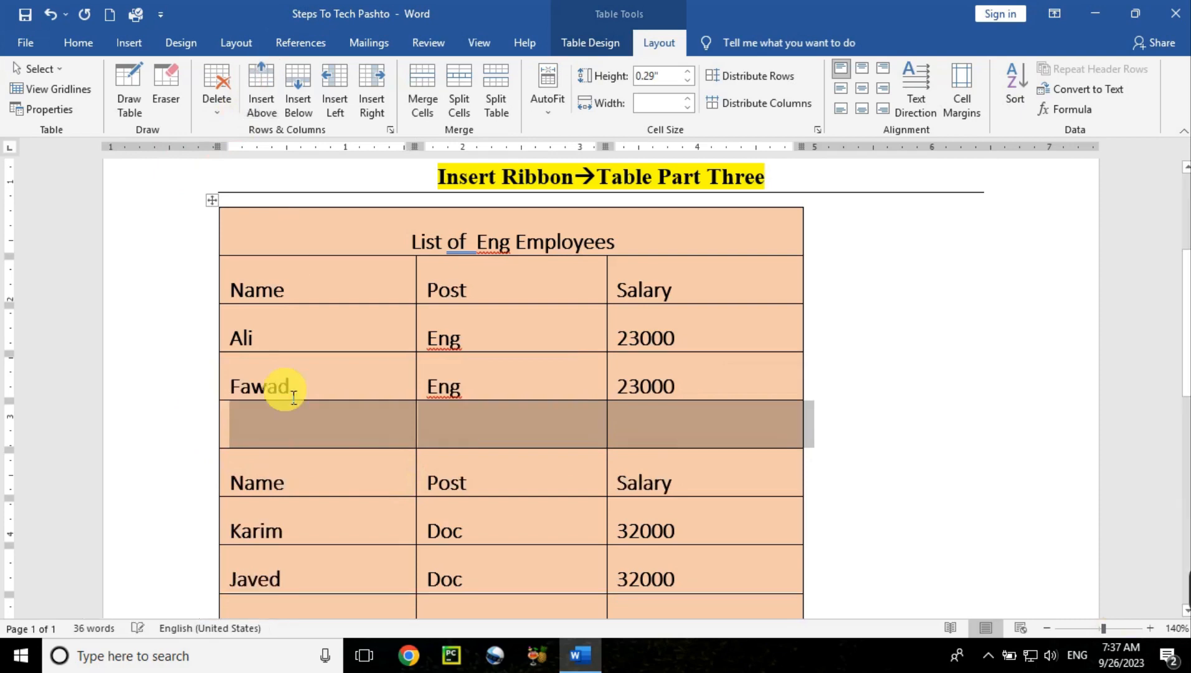
left_click(339, 445)
left_click_drag(333, 434, 619, 413)
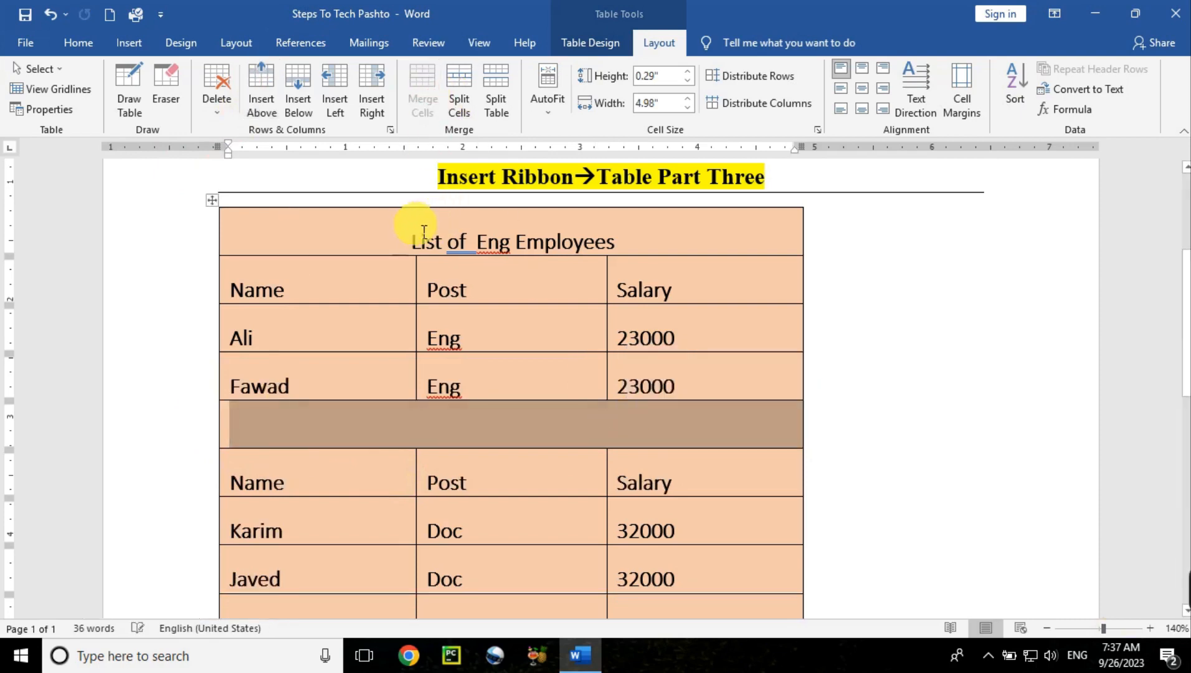
Copy the title "List of Eng Employees" into the merged empty row and centre it.
left_click_drag(409, 242, 615, 242)
key("ctrl+c")
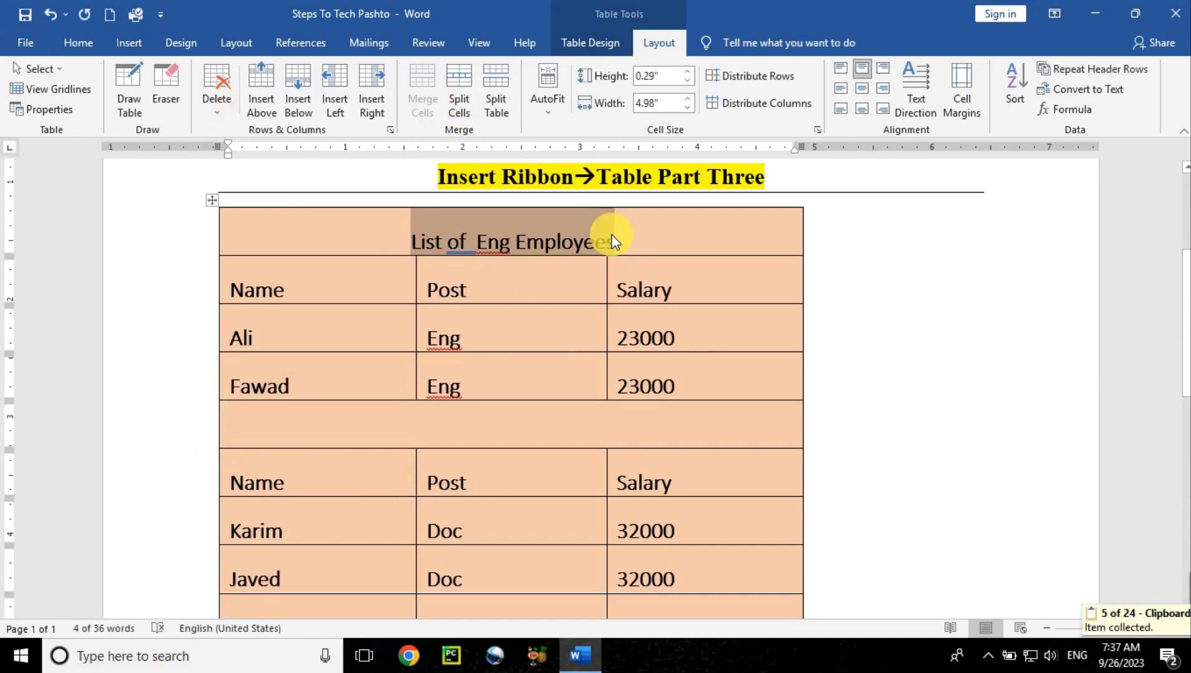
left_click(567, 429)
key("ctrl+v")
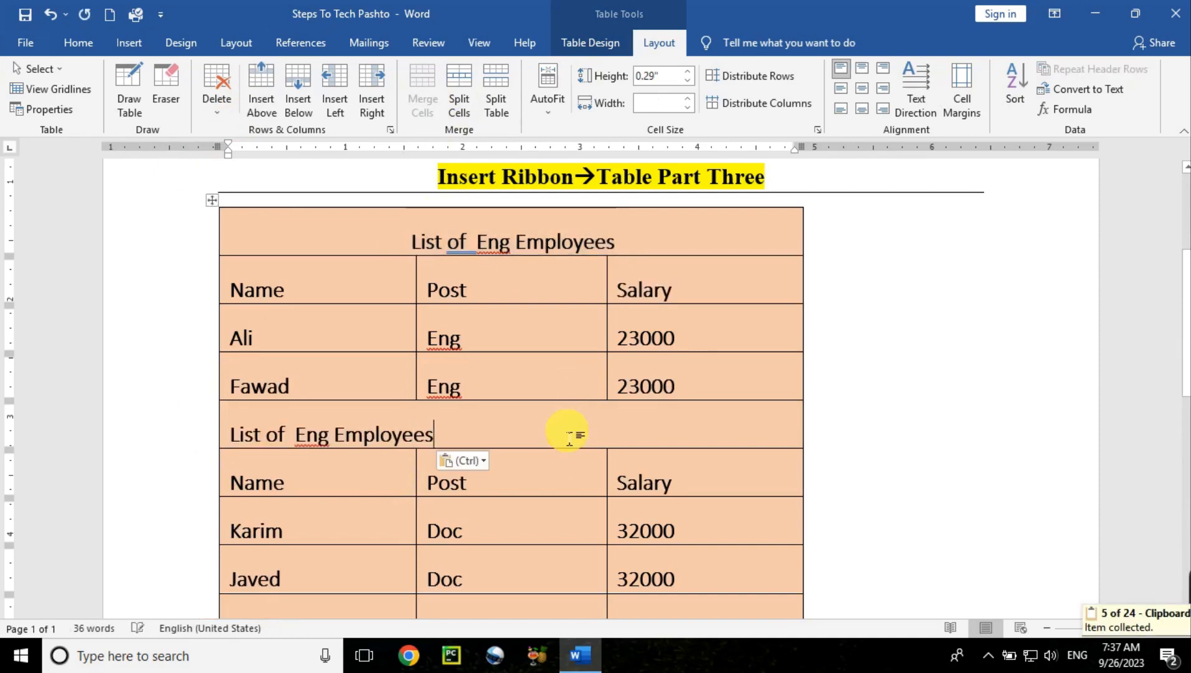
key("ctrl+e")
Replace "Eng" with "Doc" in the second title so it reads "List of Doc Employees".
left_click(509, 443)
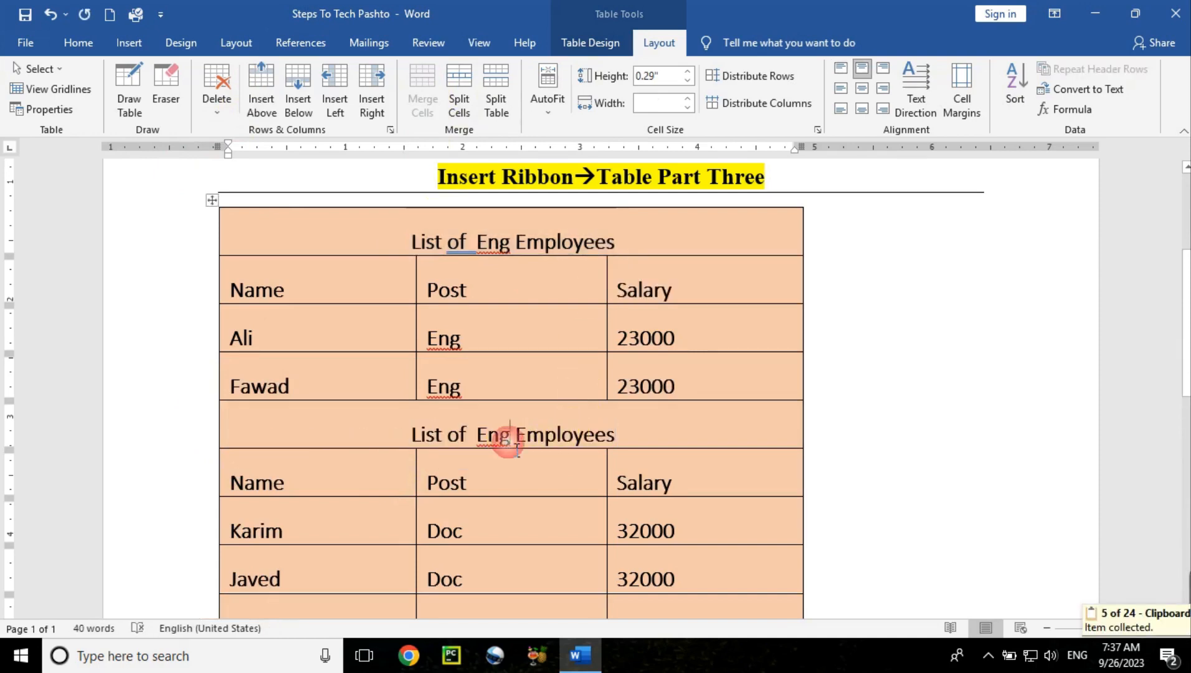
key("BackSpace")
key("BackSpace")
key("BackSpace")
type("Doc")
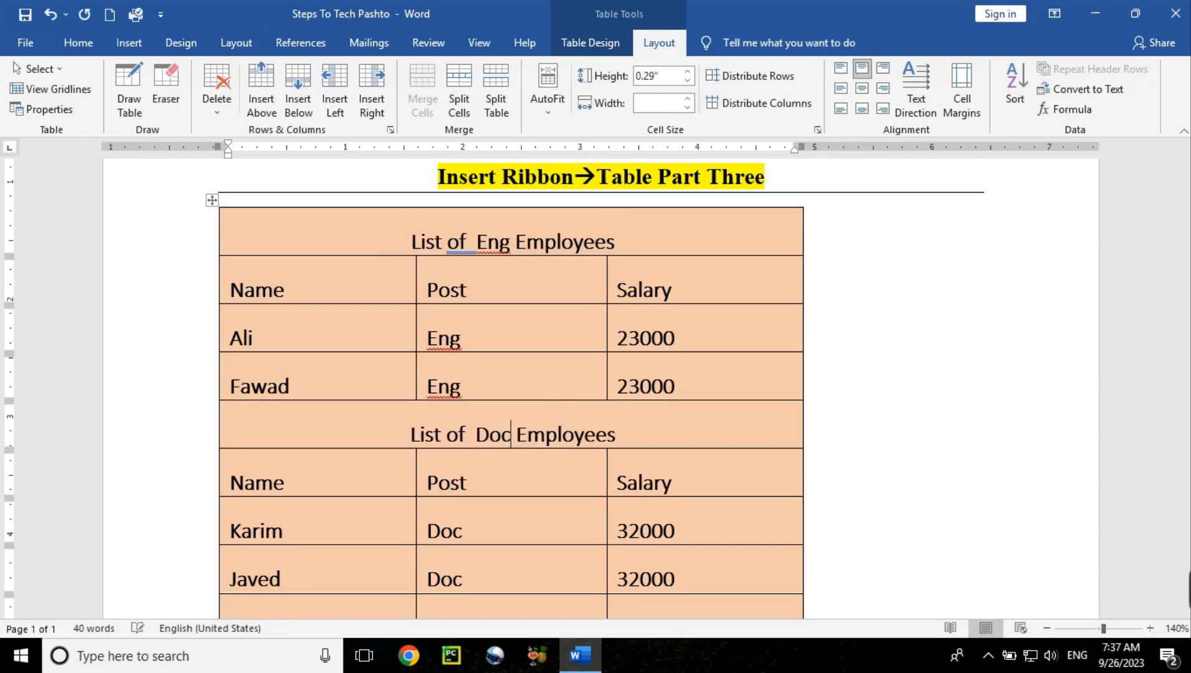
left_click(497, 521)
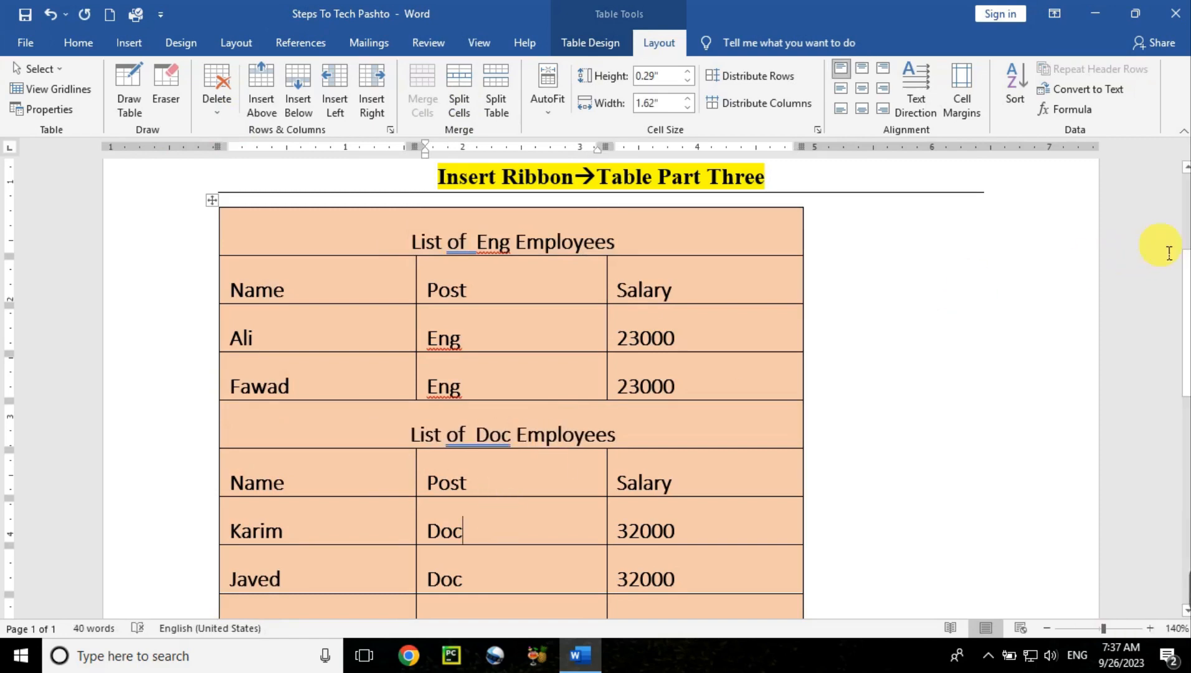
Apply the grammar suggestion "of Doc" to the flagged spacing in the List of Doc Employees title.
mouse_move(1189, 293)
left_mouse_down()
mouse_move(1189, 316)
mouse_move(1187, 303)
left_mouse_up()
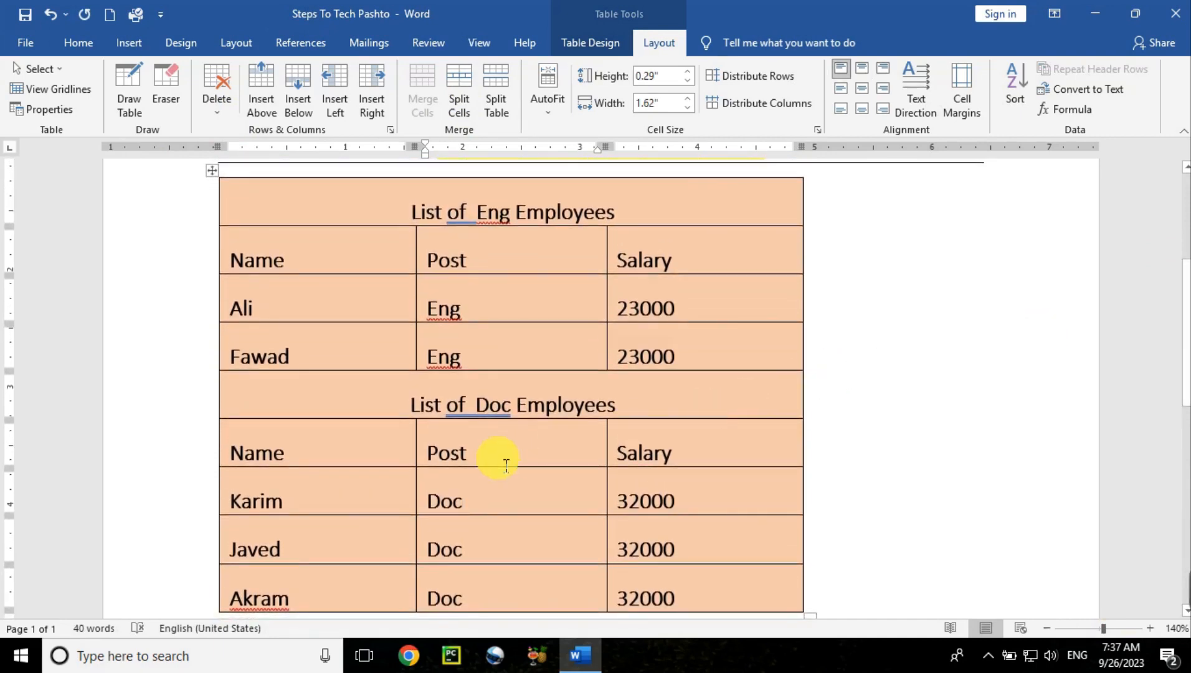
left_click(484, 406)
right_click(484, 406)
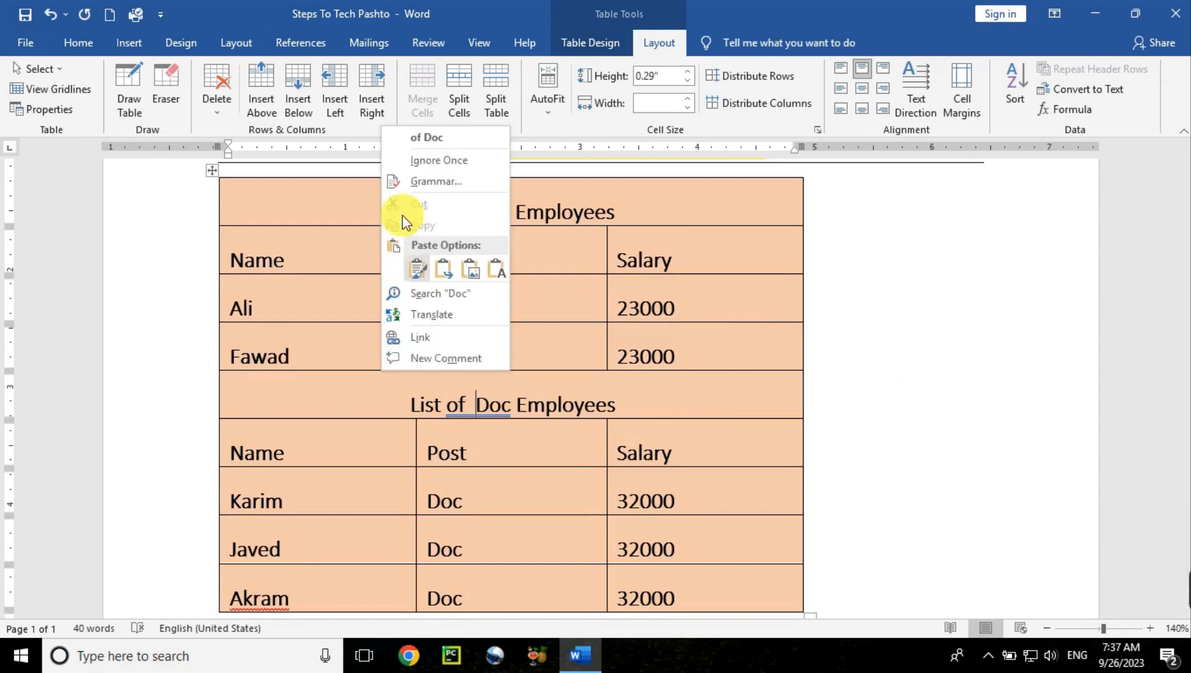
left_click(439, 143)
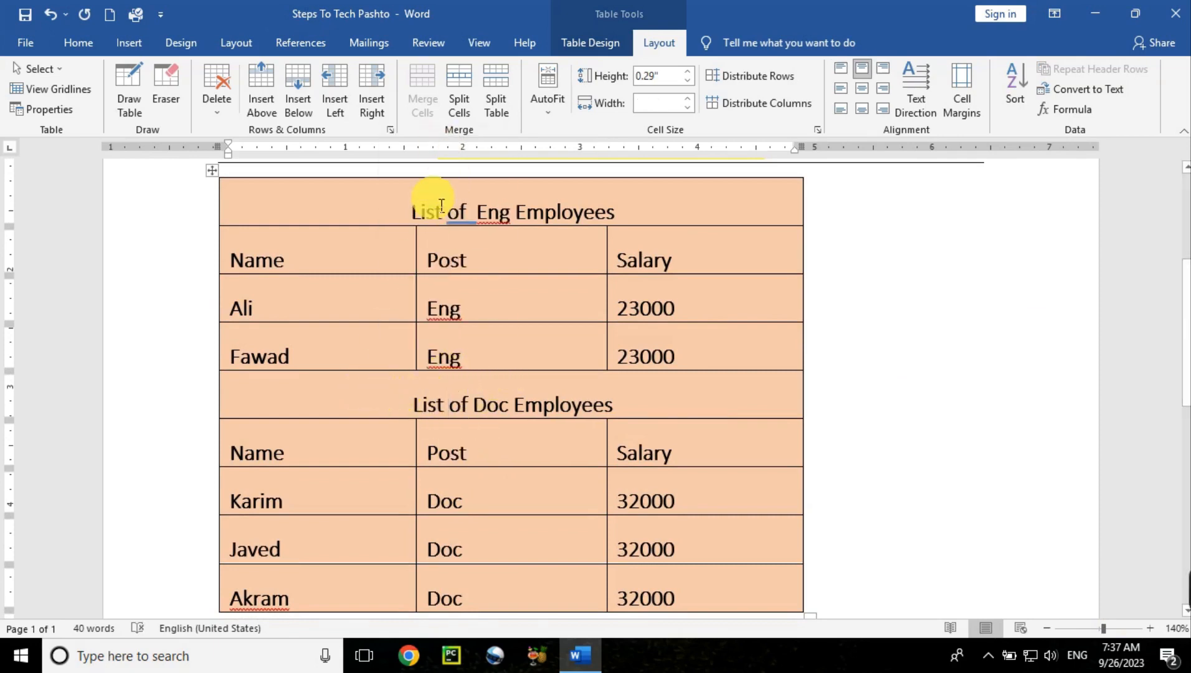
Split the table at the List of Doc Employees row to form two separate tables.
left_click(254, 406)
left_click(493, 84)
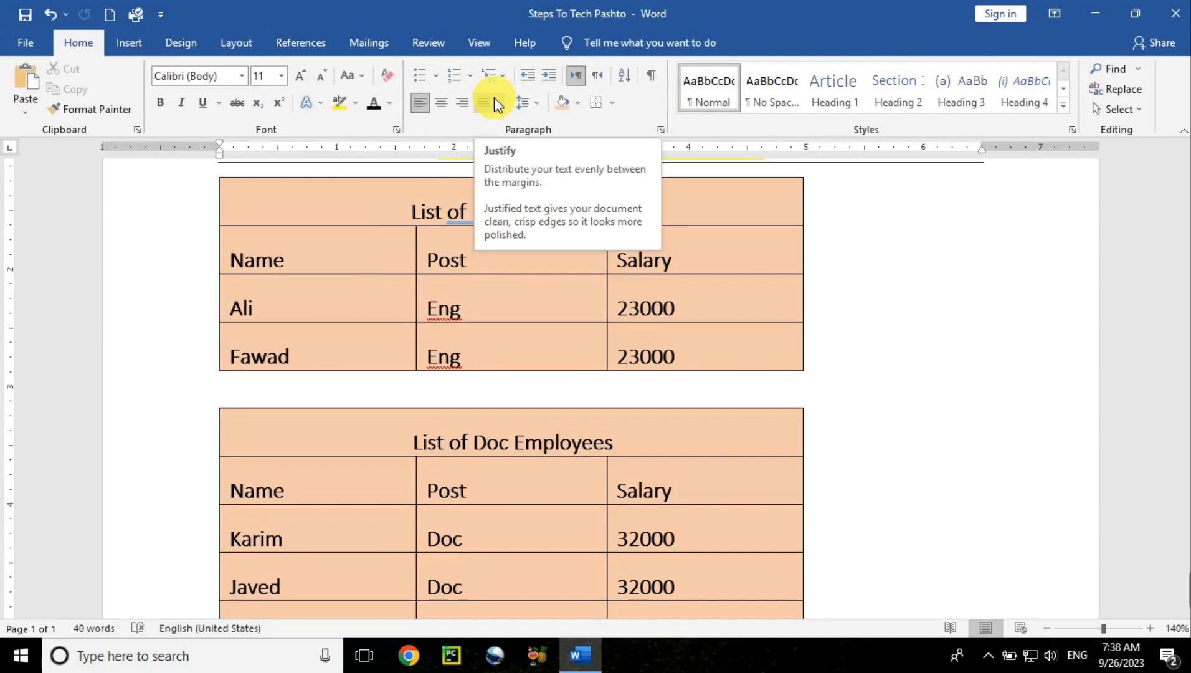
left_click(356, 260)
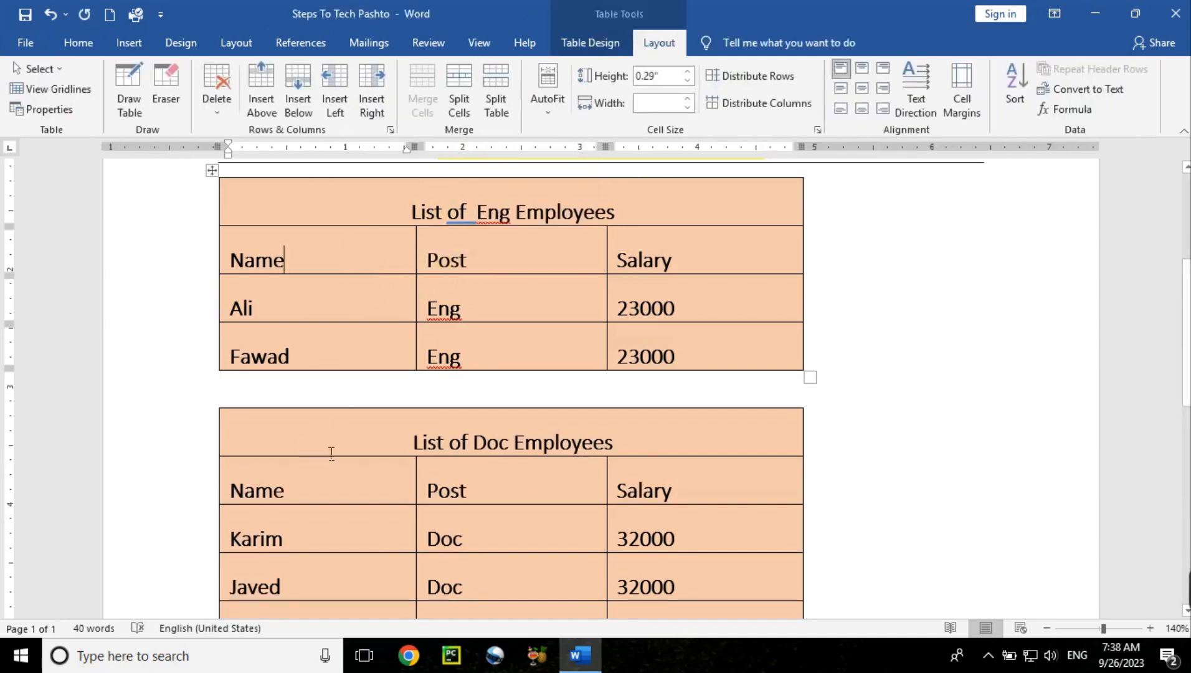
Select and delete the whole List of Eng Employees table, and undo the deletion.
left_click(252, 208)
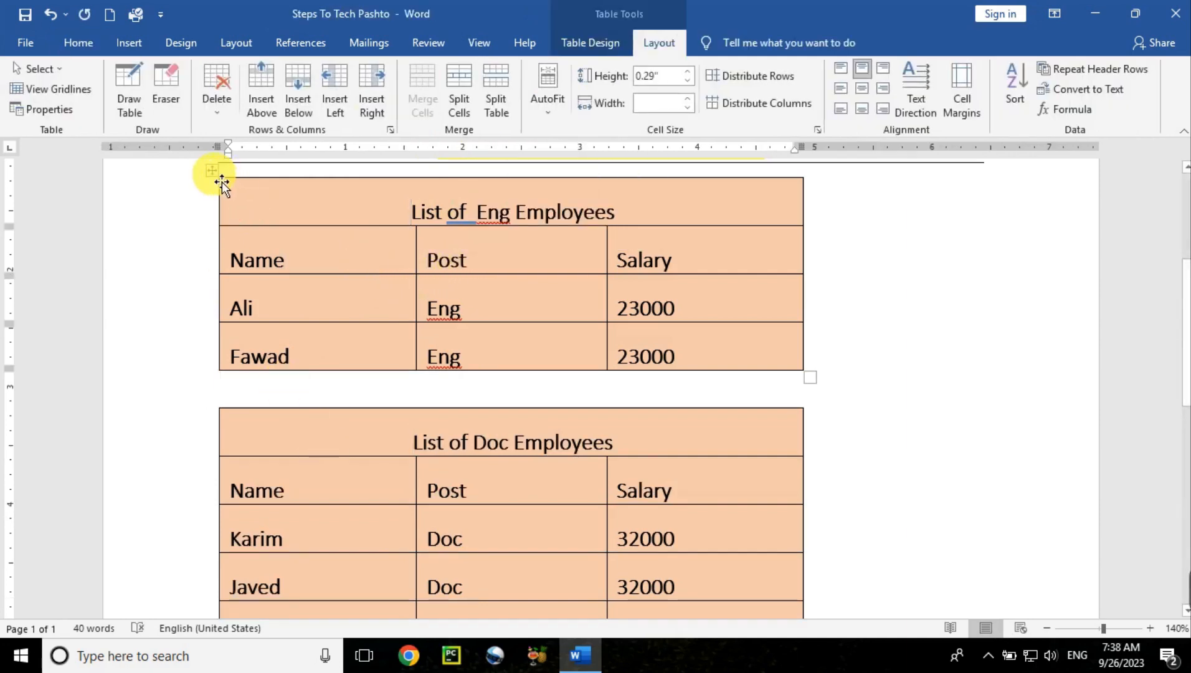
left_click(222, 181)
key("BackSpace")
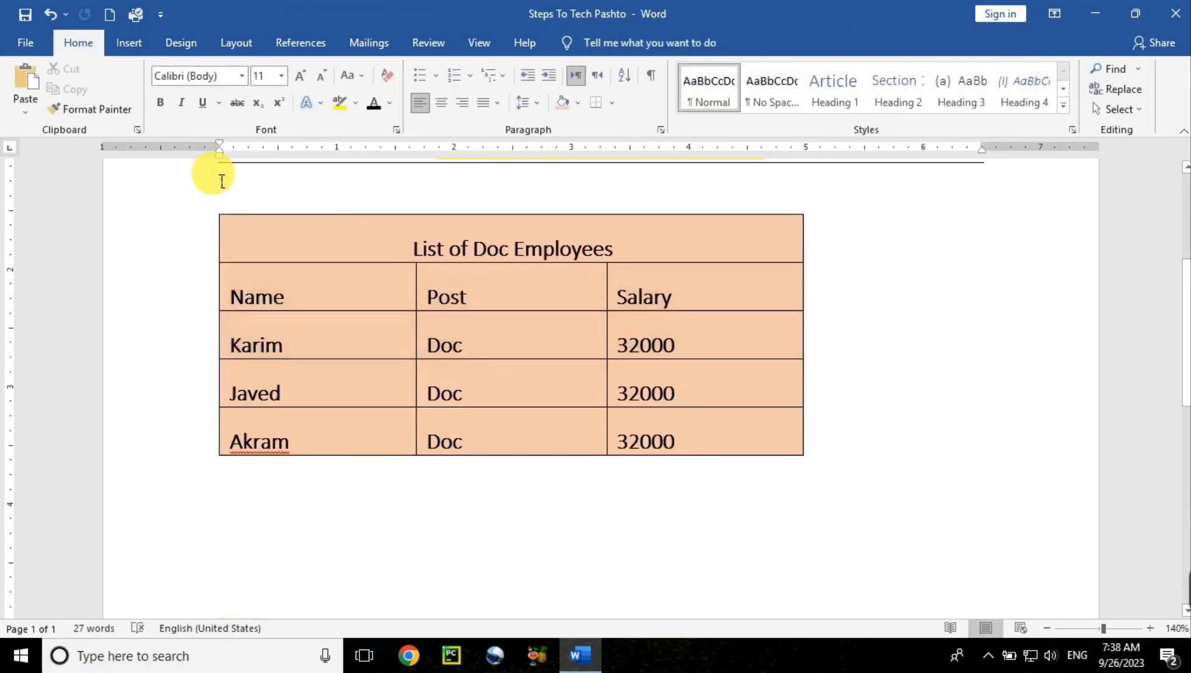
key("ctrl+z")
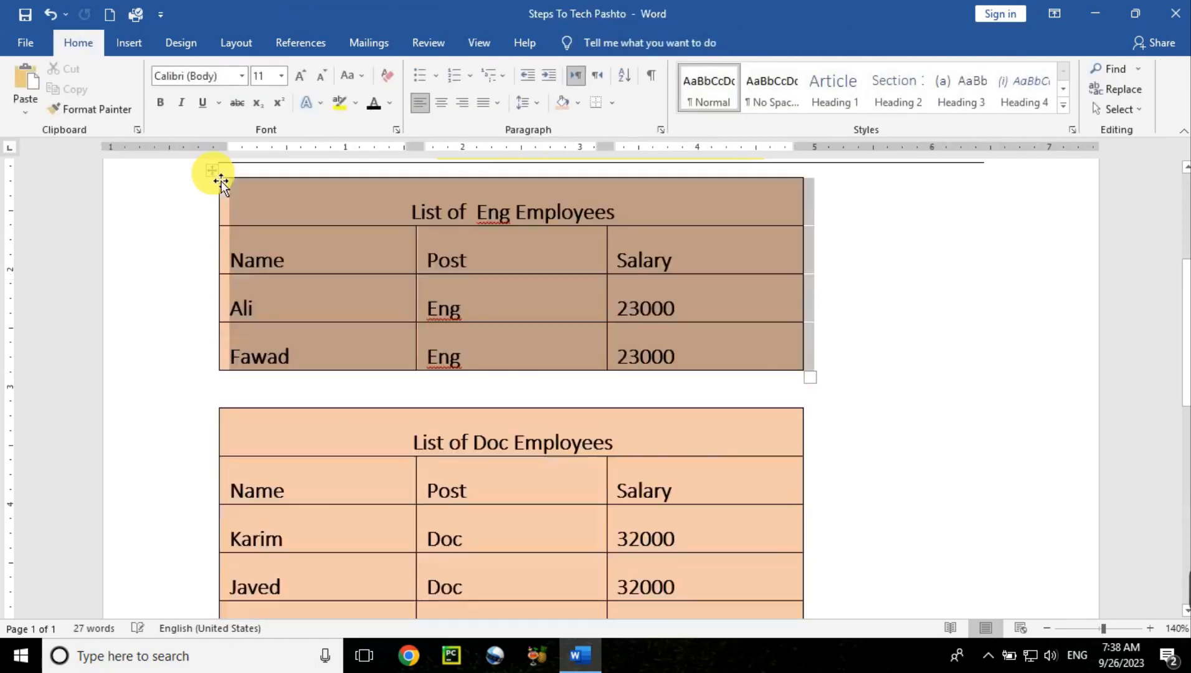
left_click(951, 454)
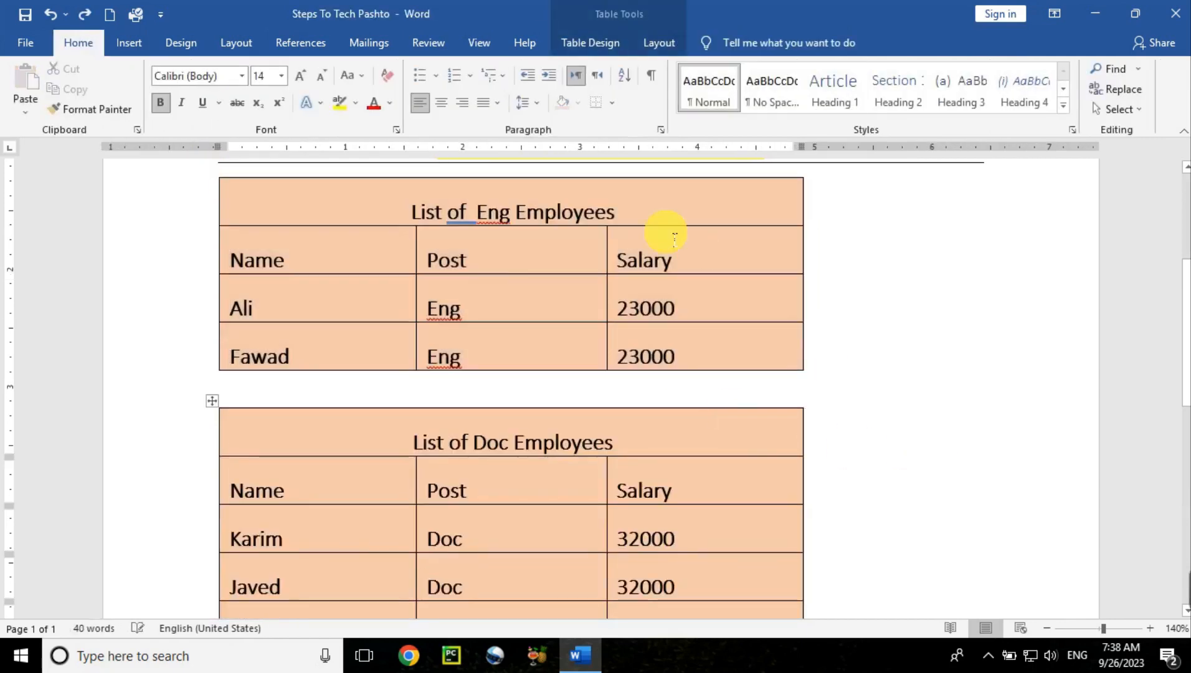
Look at the AutoFit options for the List of Eng Employees table without applying any.
left_click(671, 45)
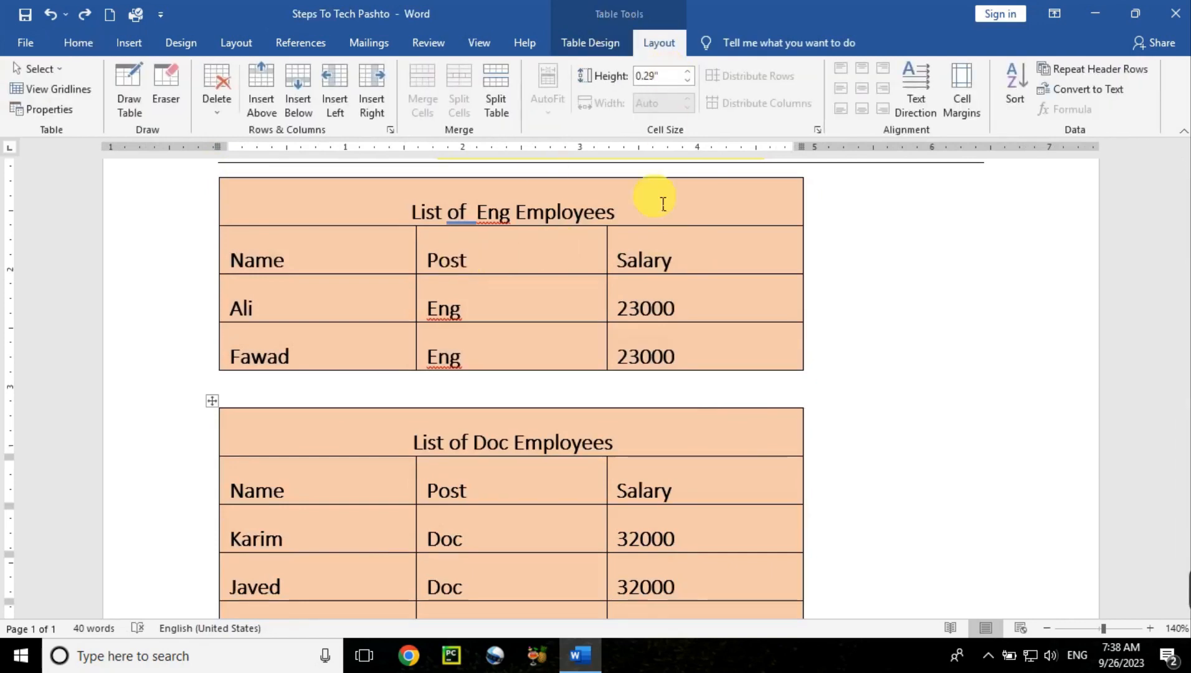
left_click(624, 299)
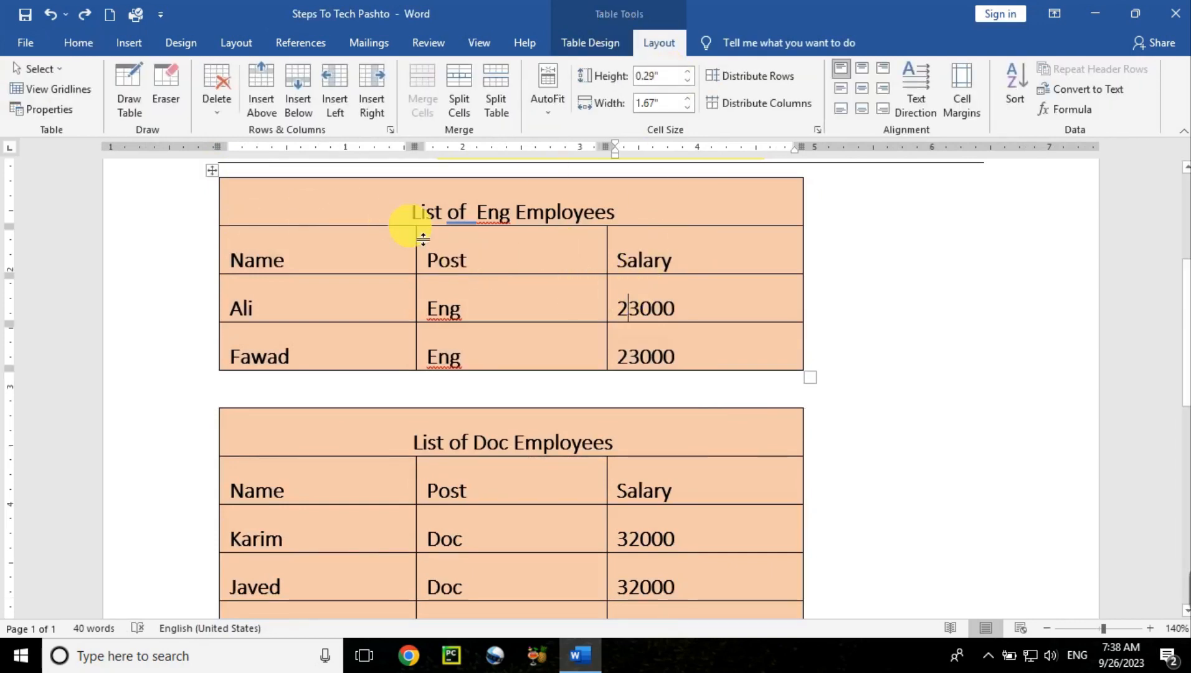
left_click(547, 115)
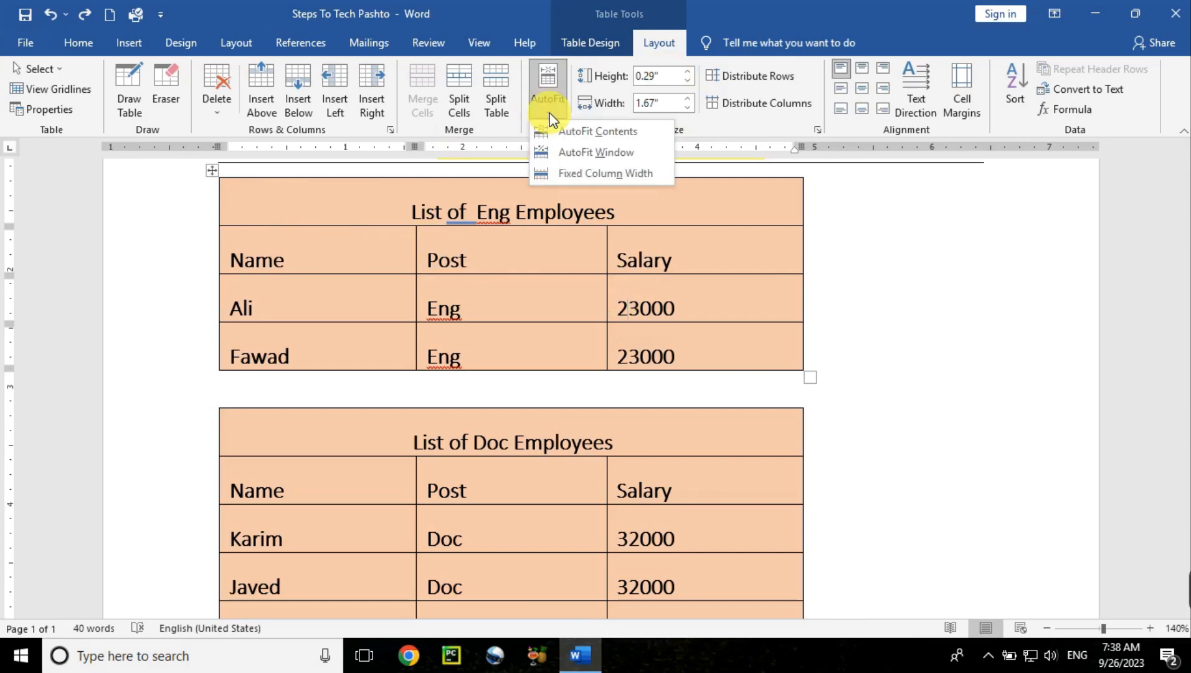
left_click(293, 446)
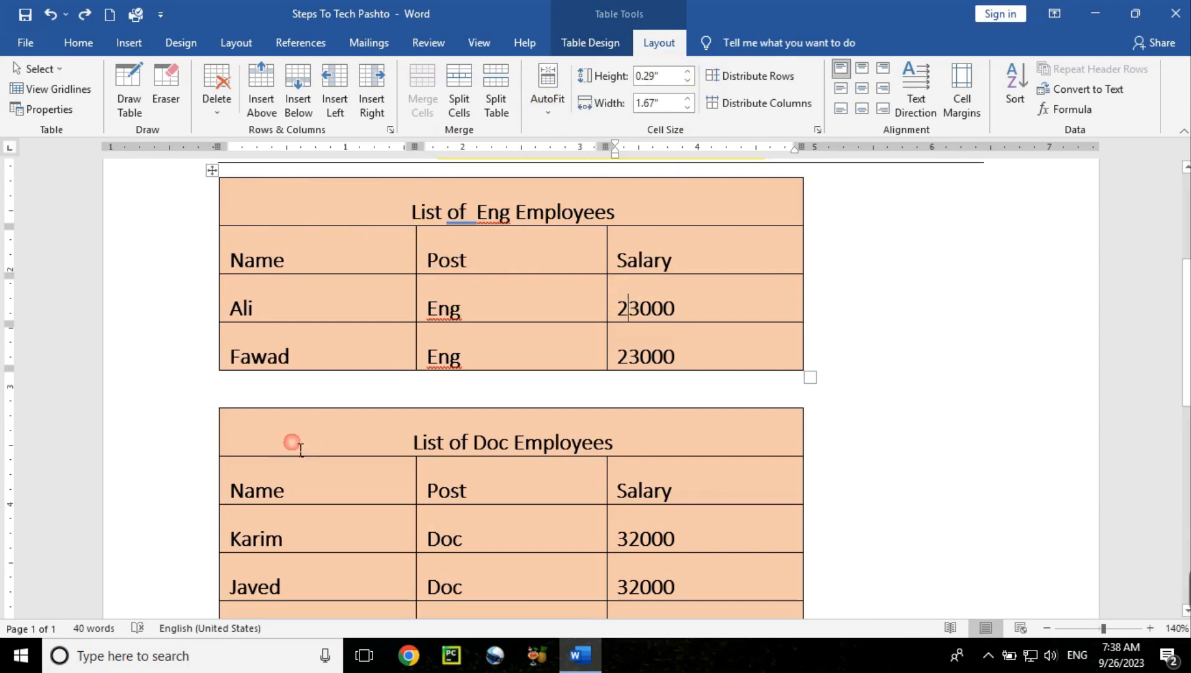
Delete the List of Eng Employees table and move the List of Doc Employees table up beneath the heading line, slightly to the right.
left_click(220, 183)
key("BackSpace")
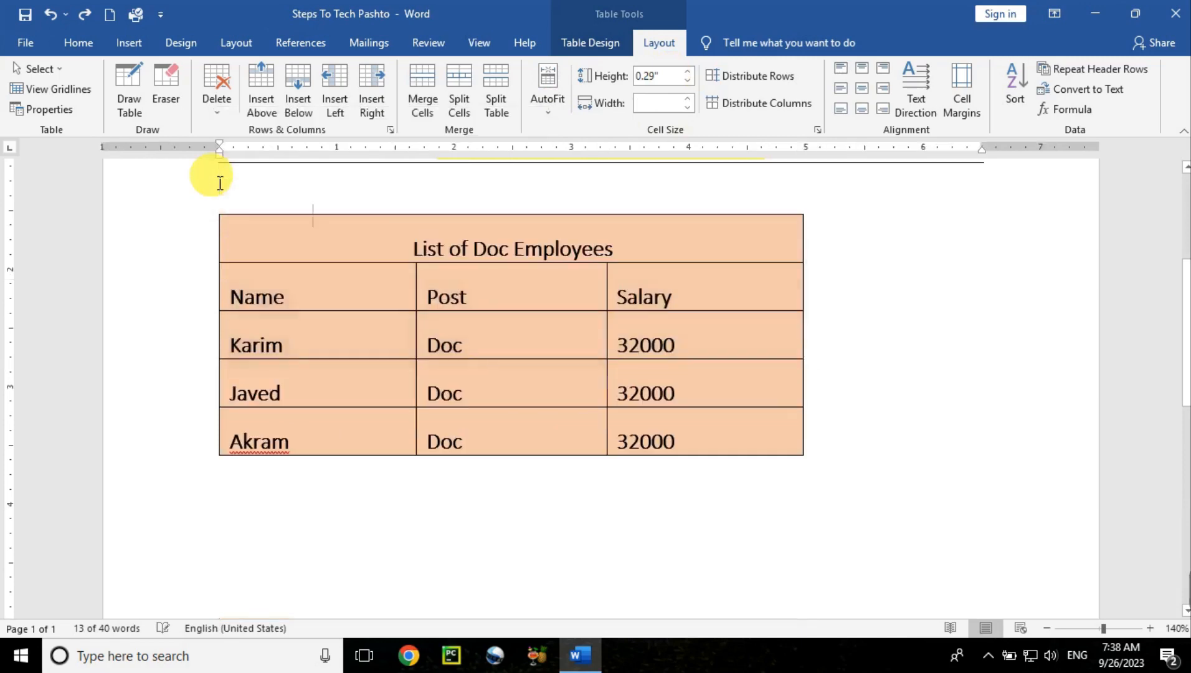
left_click(234, 228)
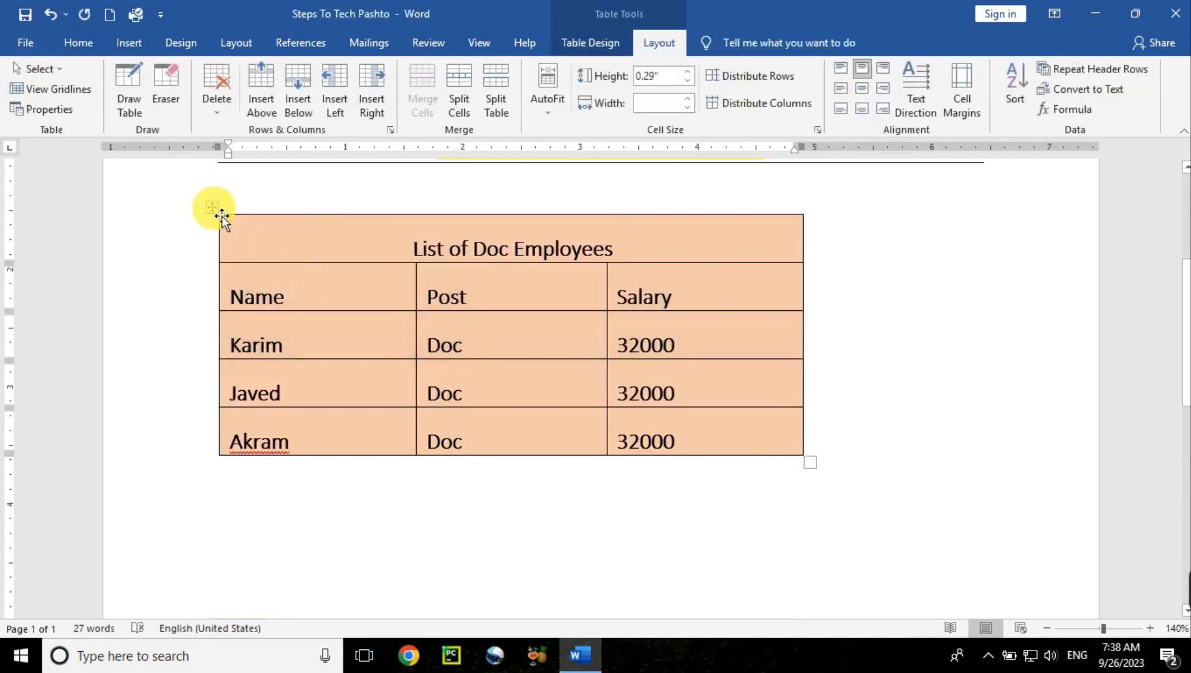
left_click_drag(212, 207, 265, 180)
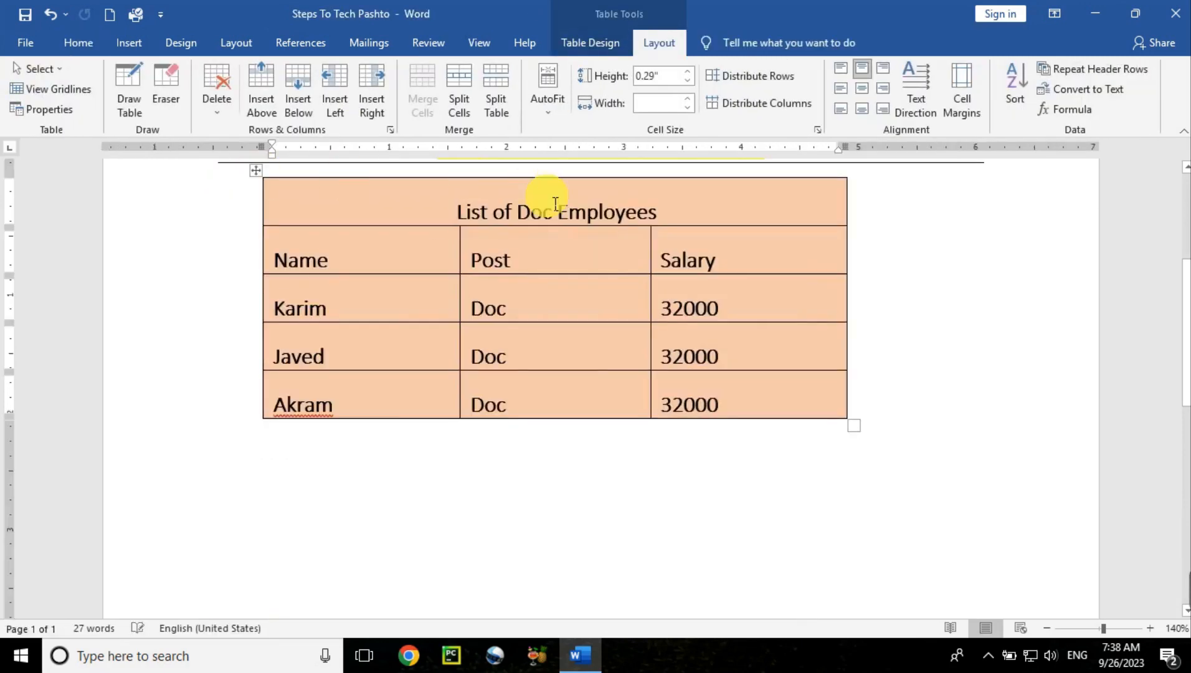
Review the AutoFit choices for the remaining Doc employees table and close them.
left_click(550, 115)
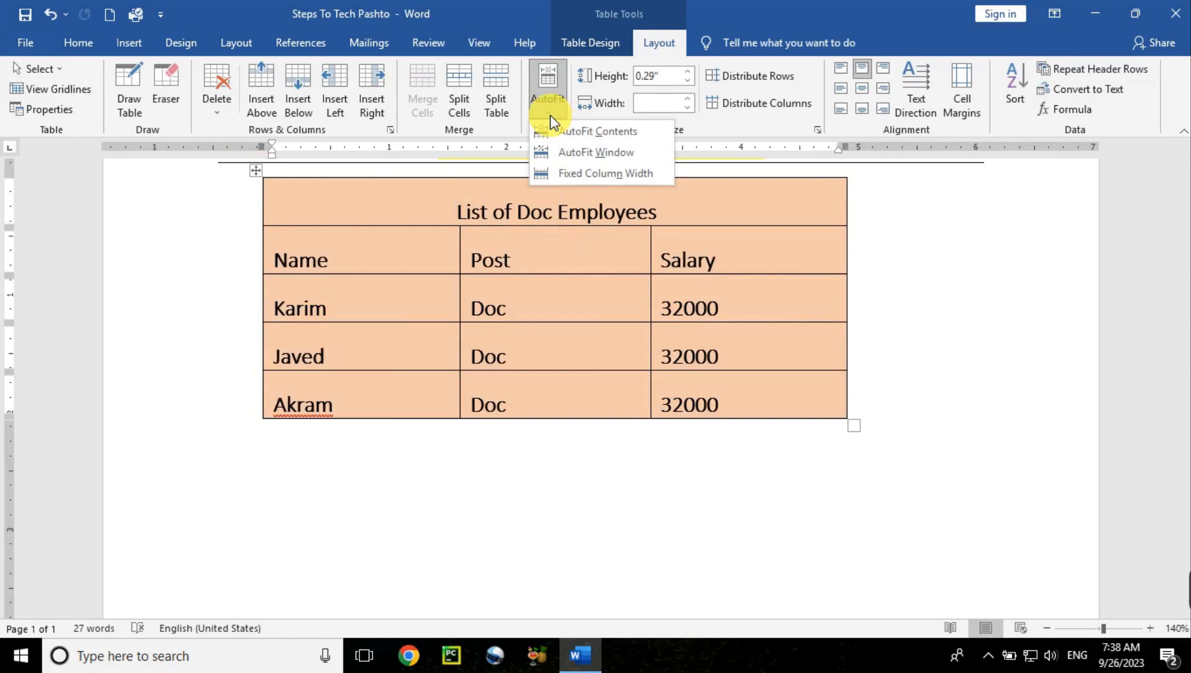
left_click(532, 269)
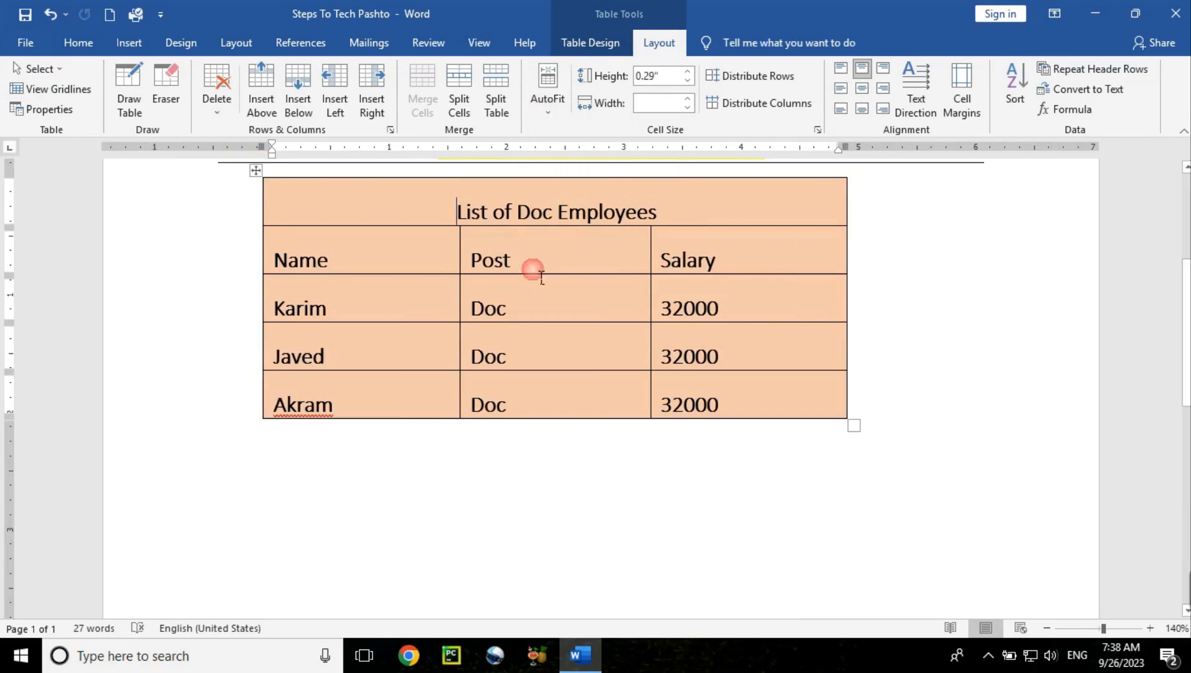
Look at the AutoFit behavior options in the Insert Table dialog and close it without inserting a table.
left_click(129, 43)
left_click(126, 104)
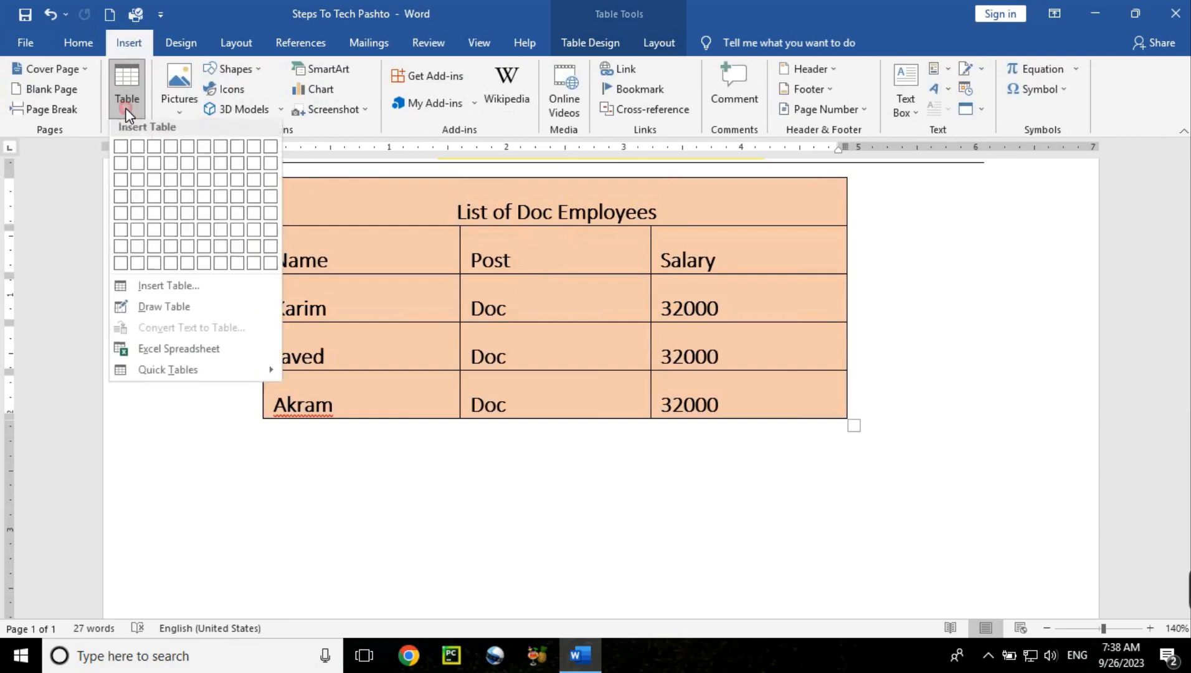
left_click(184, 289)
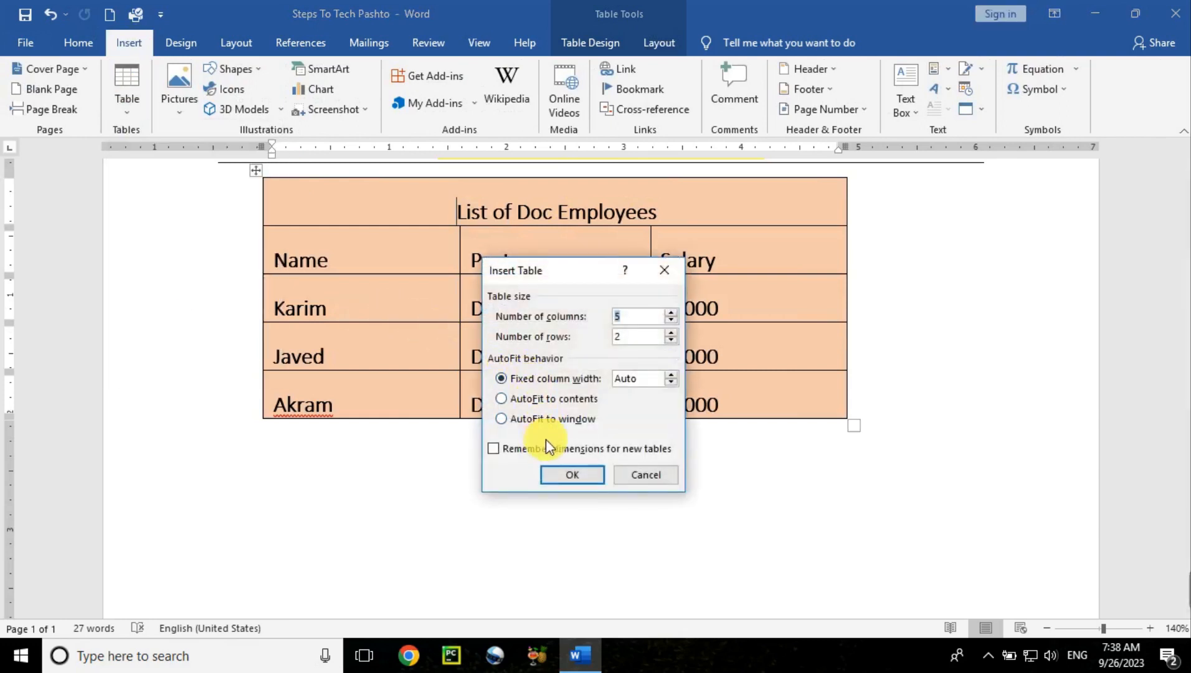
left_click(642, 479)
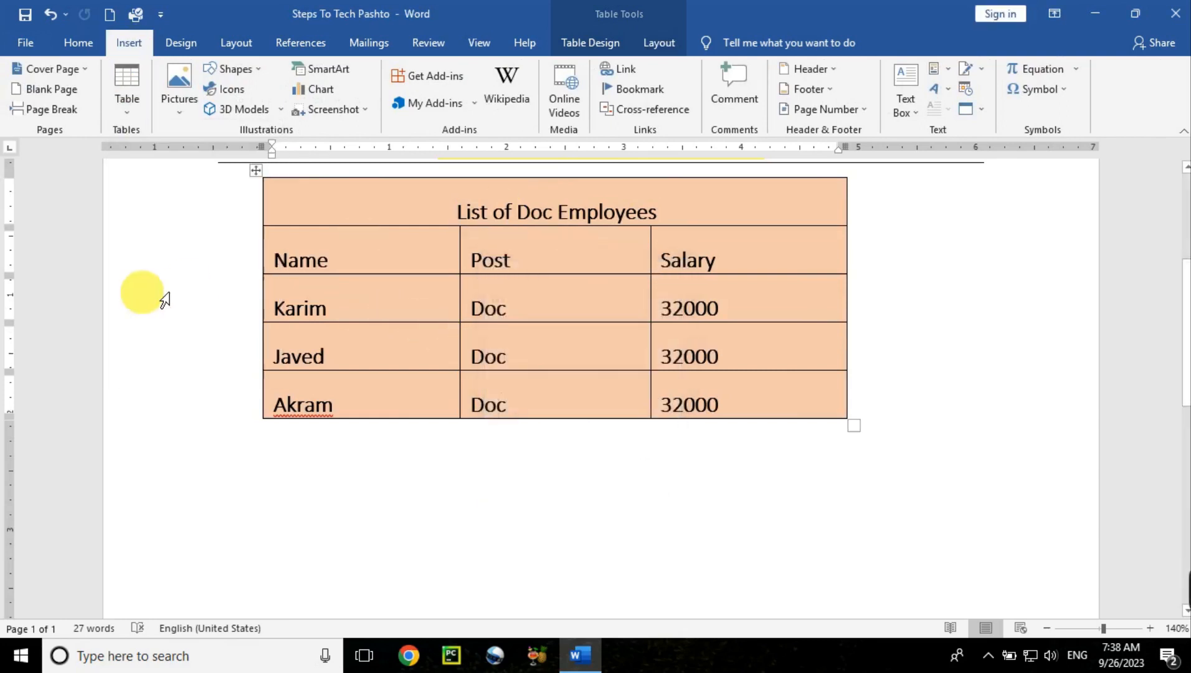
Select the whole List of Doc Employees table and apply AutoFit Contents.
left_click(256, 171)
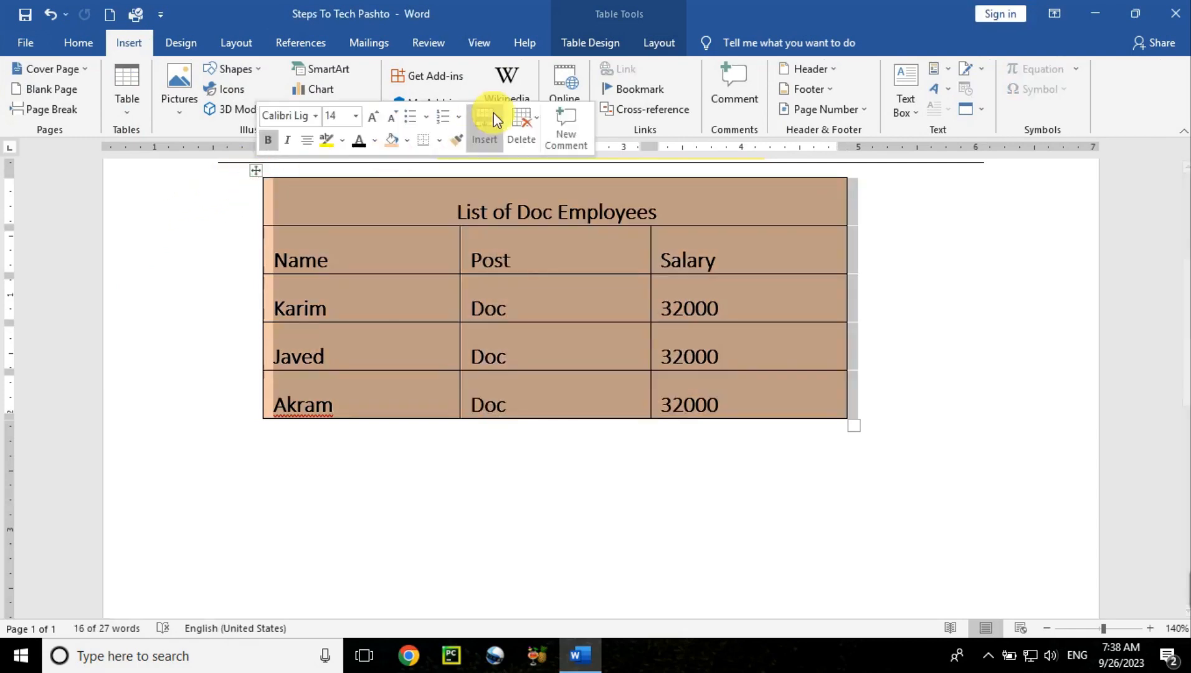
left_click(604, 38)
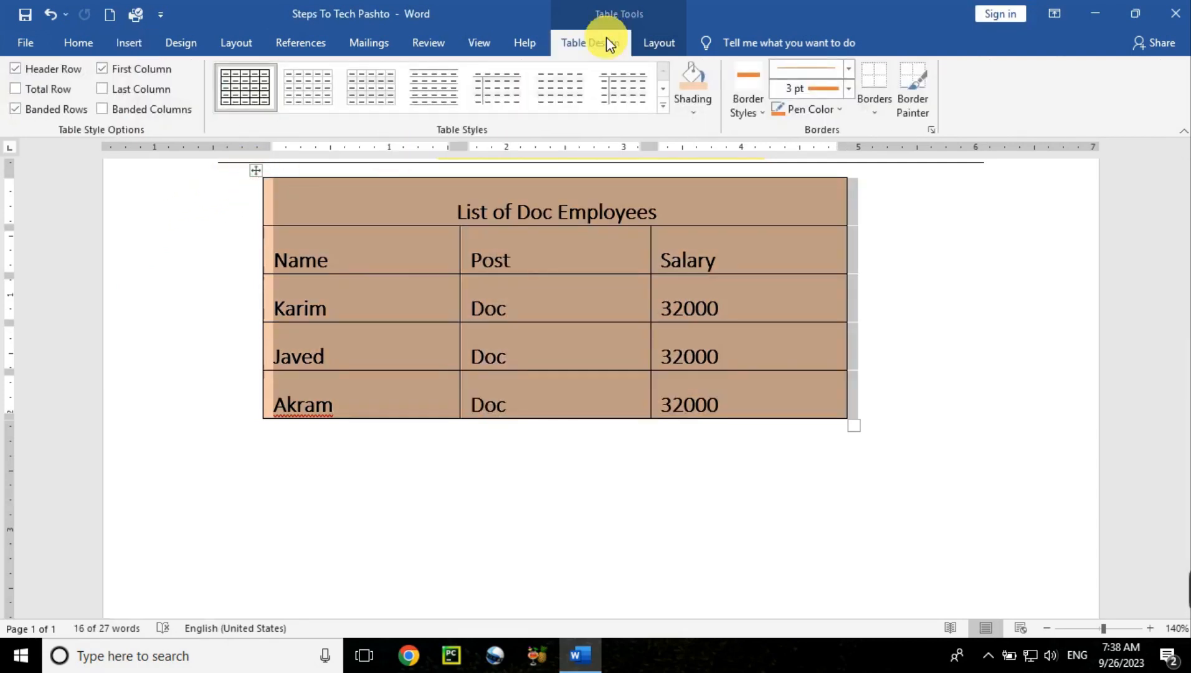
left_click(650, 42)
left_click(548, 117)
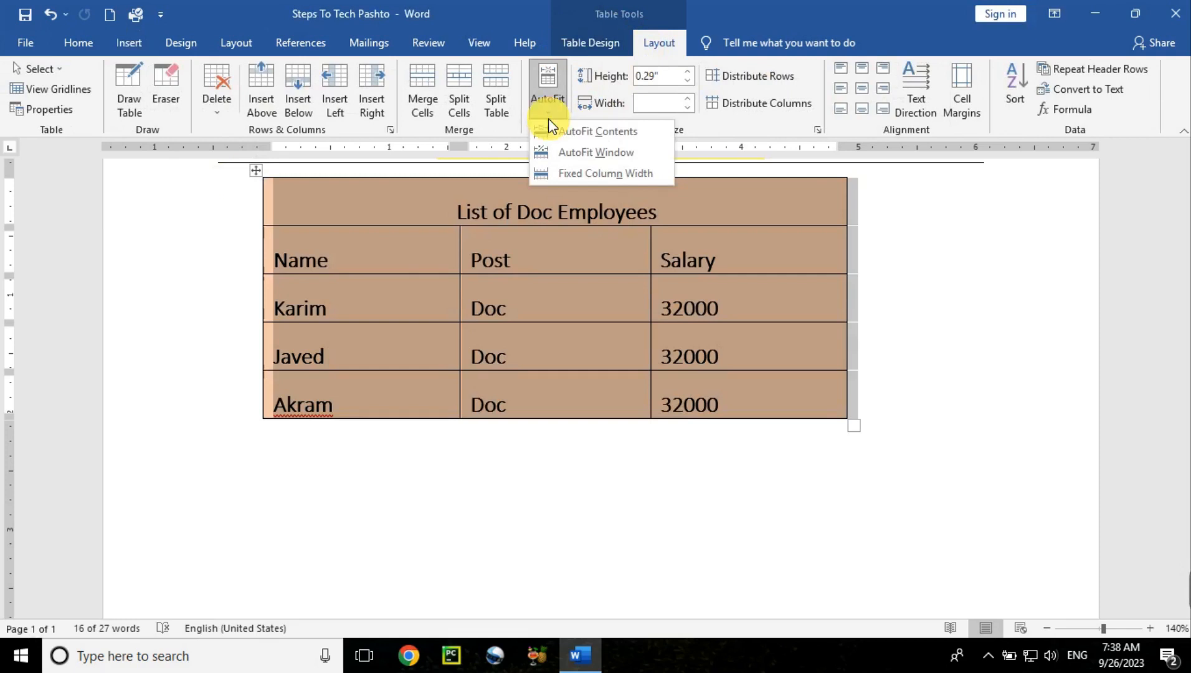
left_click(566, 130)
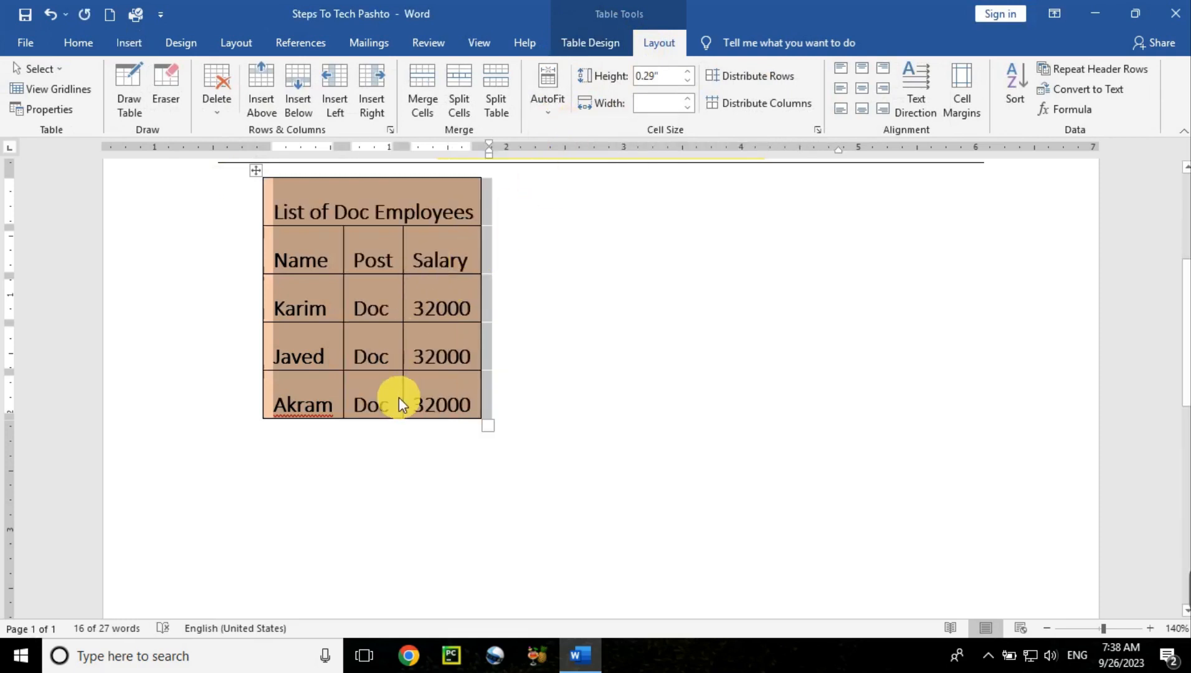
Try AutoFit Window and Fixed Column Width on the selected table, ending with AutoFit Window again.
left_click(548, 117)
left_click(577, 155)
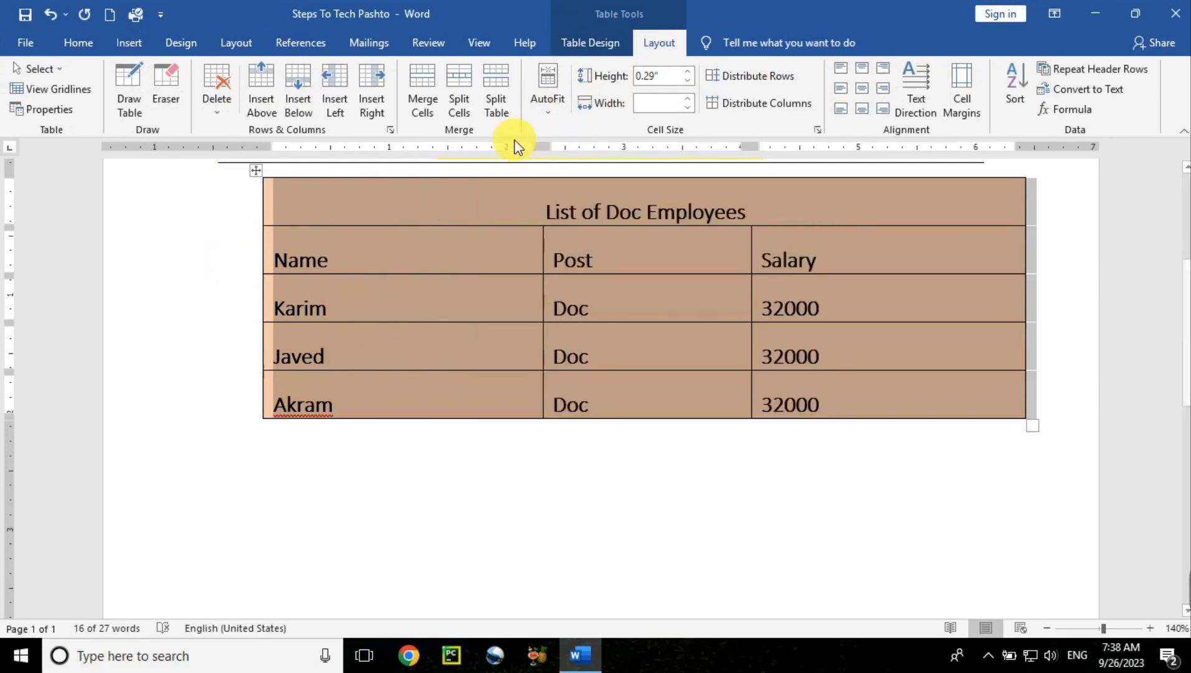
left_click(546, 112)
left_click(590, 173)
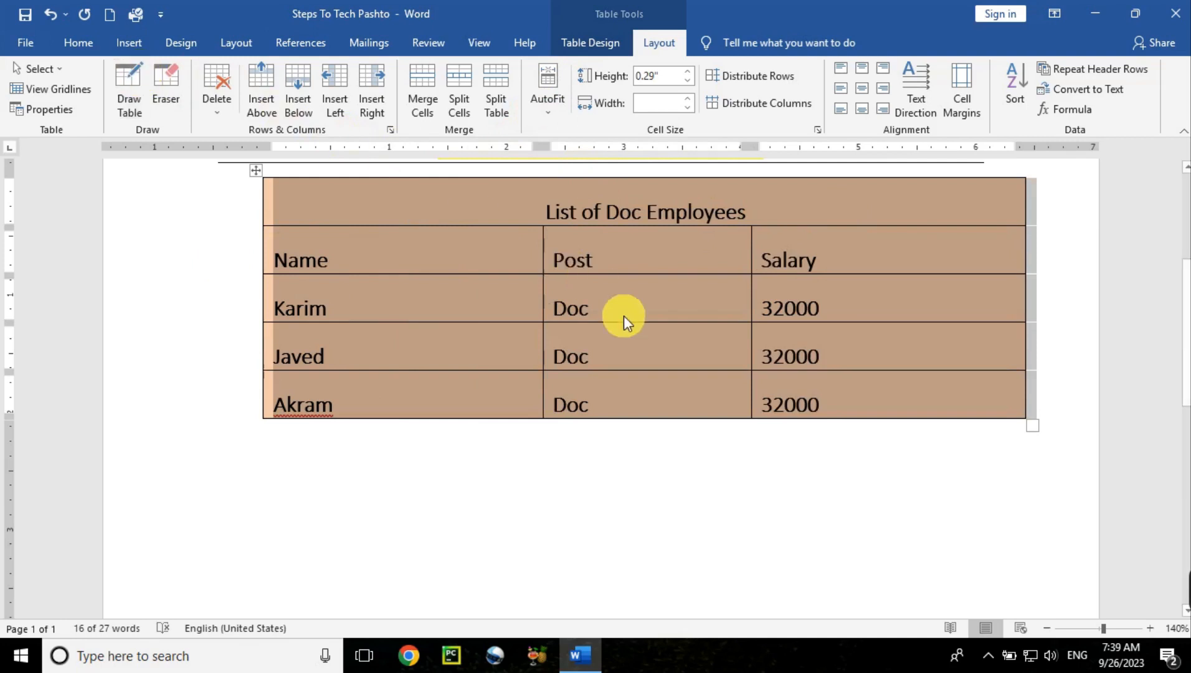
left_click(548, 115)
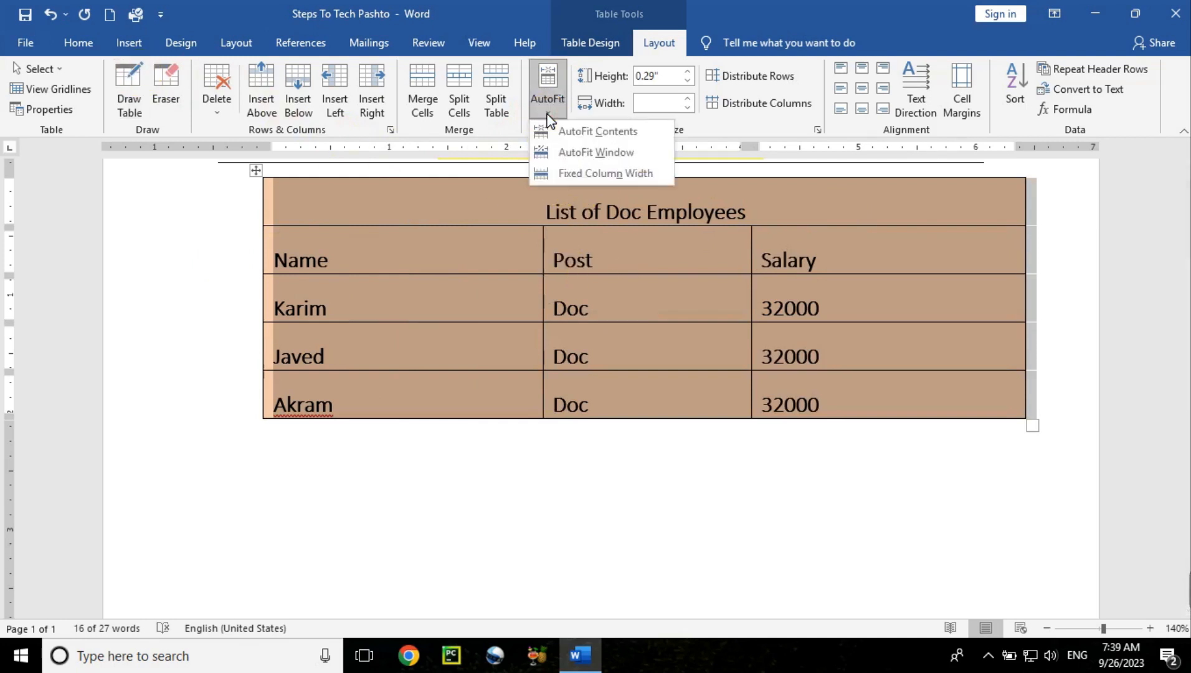
left_click(580, 151)
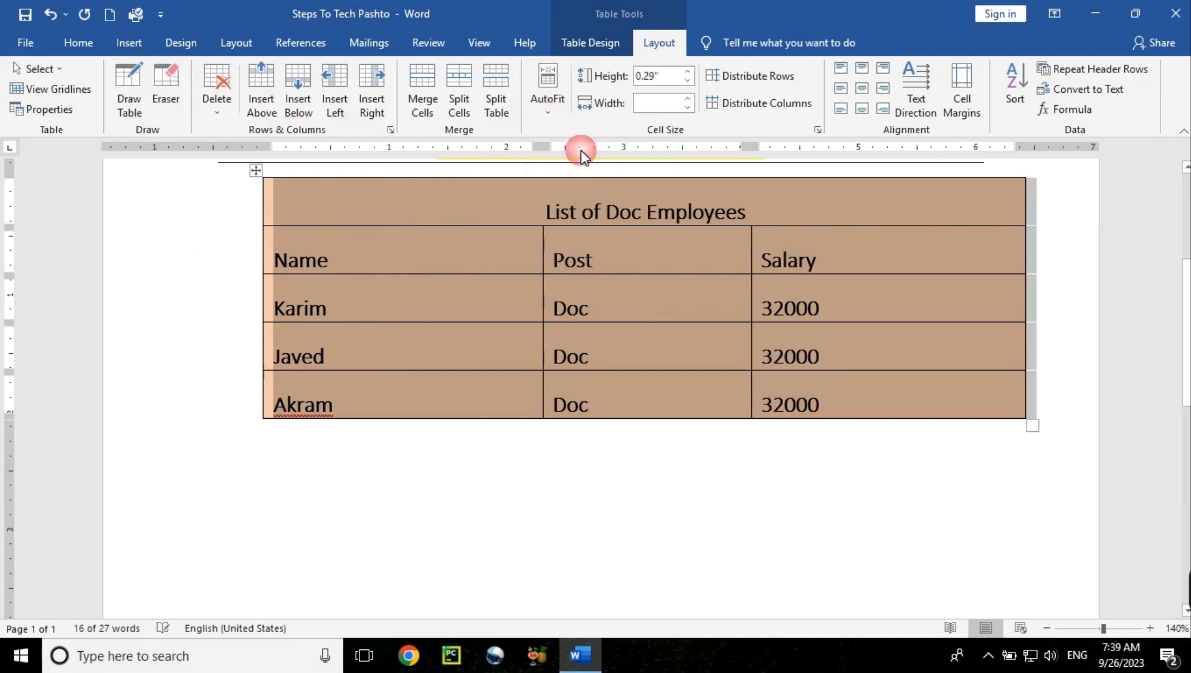
Apply AutoFit Contents to the selected table and stretch its lower-right corner to widen it across most of the page.
left_click(545, 107)
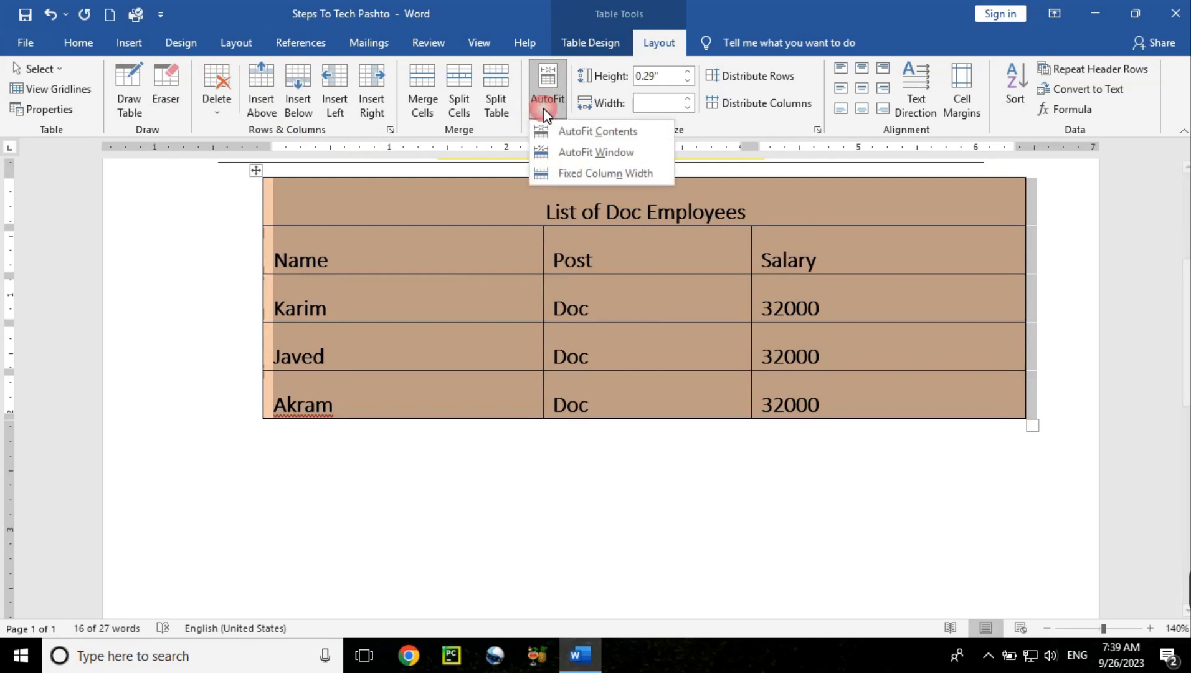
left_click(580, 132)
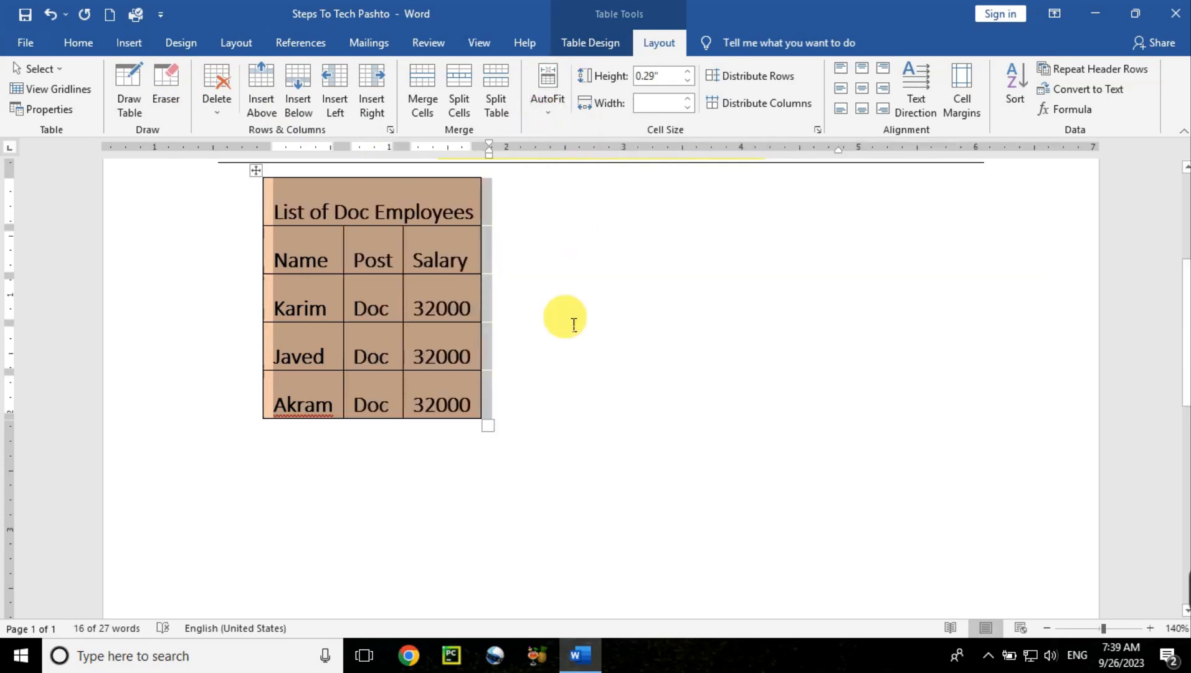
left_click_drag(497, 429, 893, 388)
Review the AutoFit choices for the widened table, including Fixed Column Width, without applying any.
left_click(544, 308)
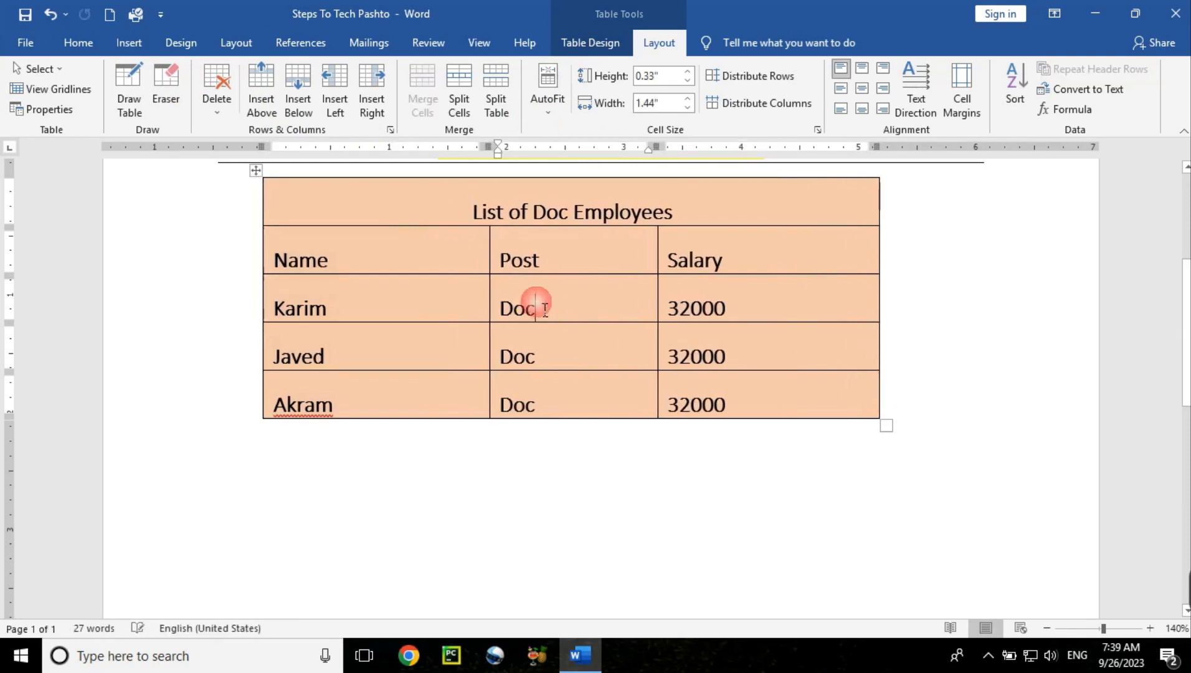
left_click(548, 109)
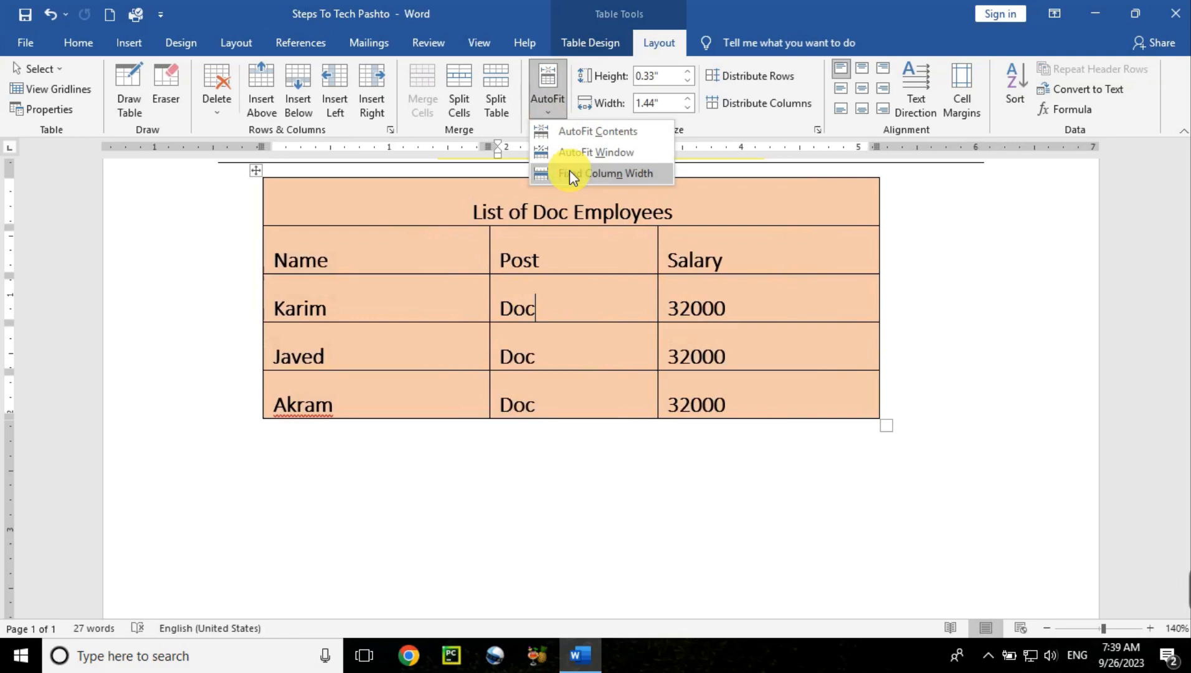
left_click(638, 221)
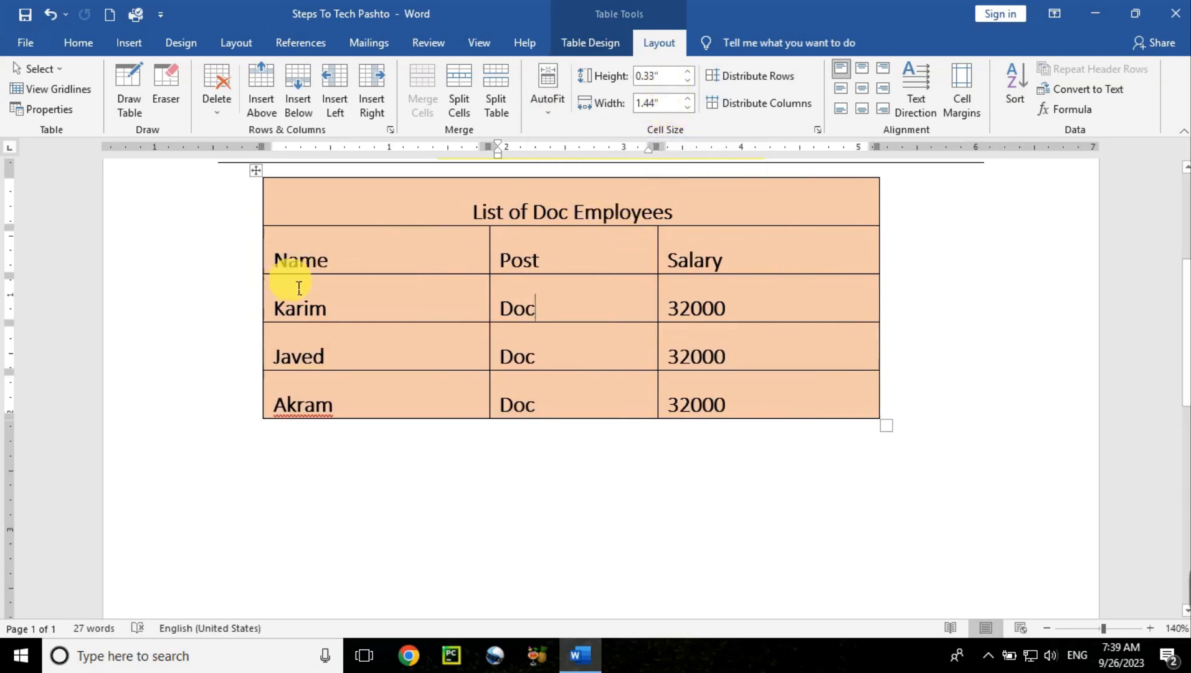
Select the Name, Post and Salary heading row and increase its height to 0.8".
left_click(251, 262)
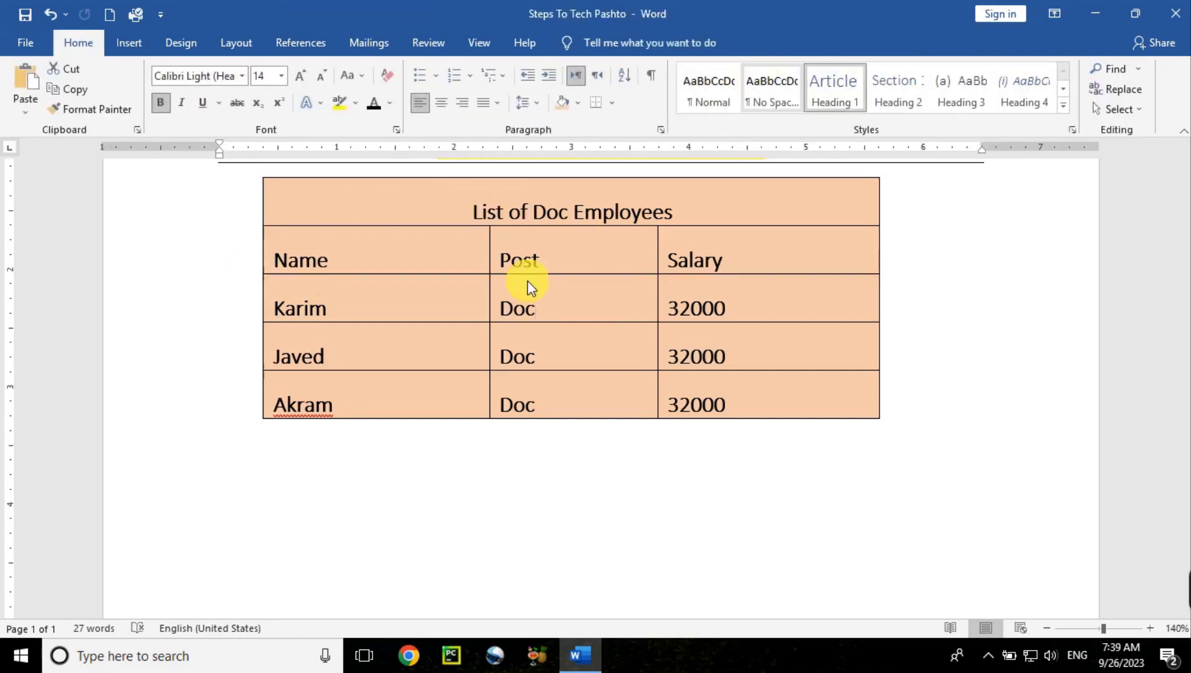
left_click_drag(473, 255, 791, 244)
left_click(659, 42)
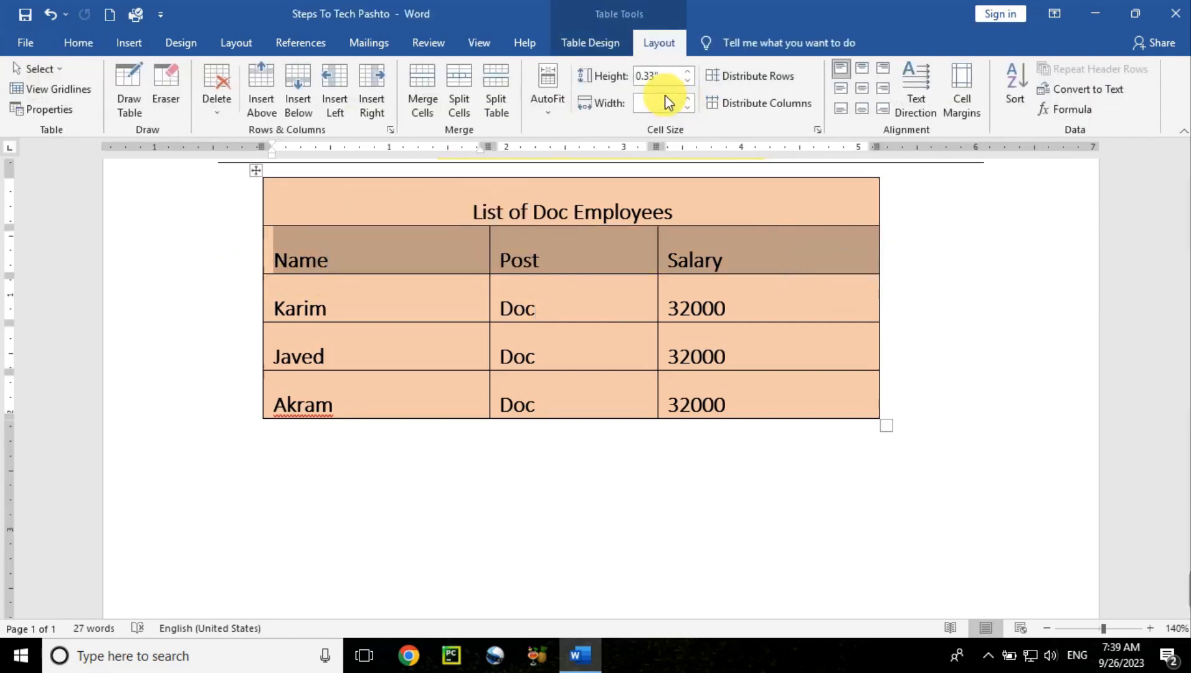
left_click(688, 72)
left_click(687, 72)
left_click(688, 72)
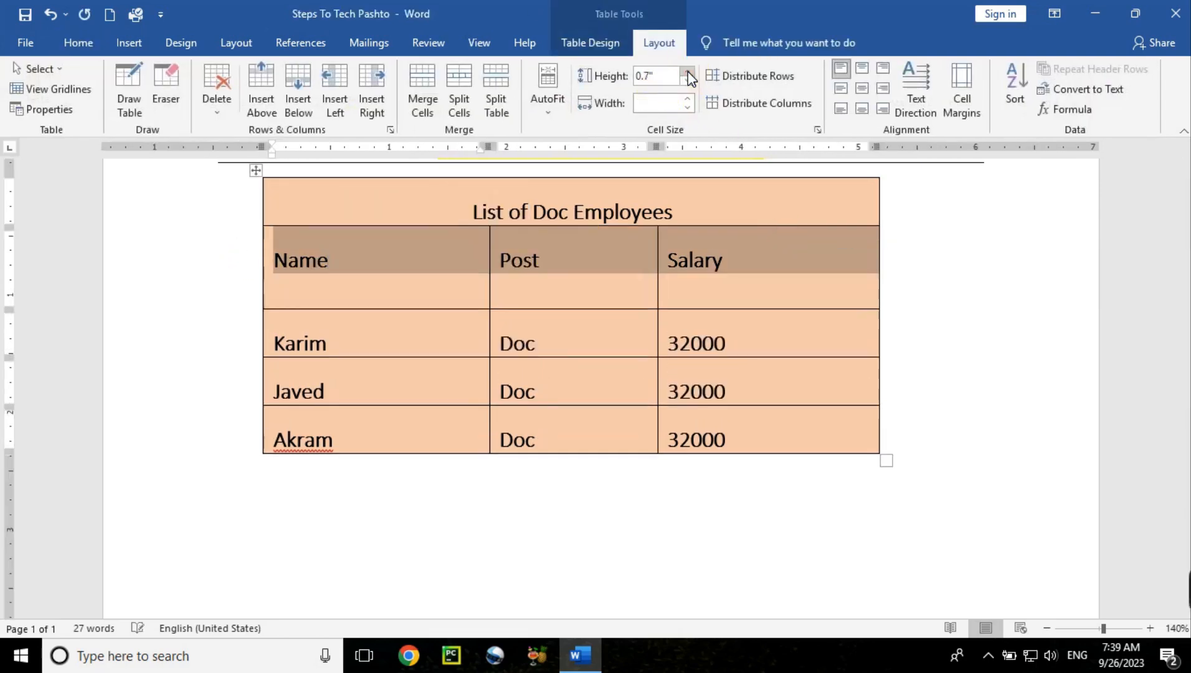
left_click(688, 71)
left_click(518, 393)
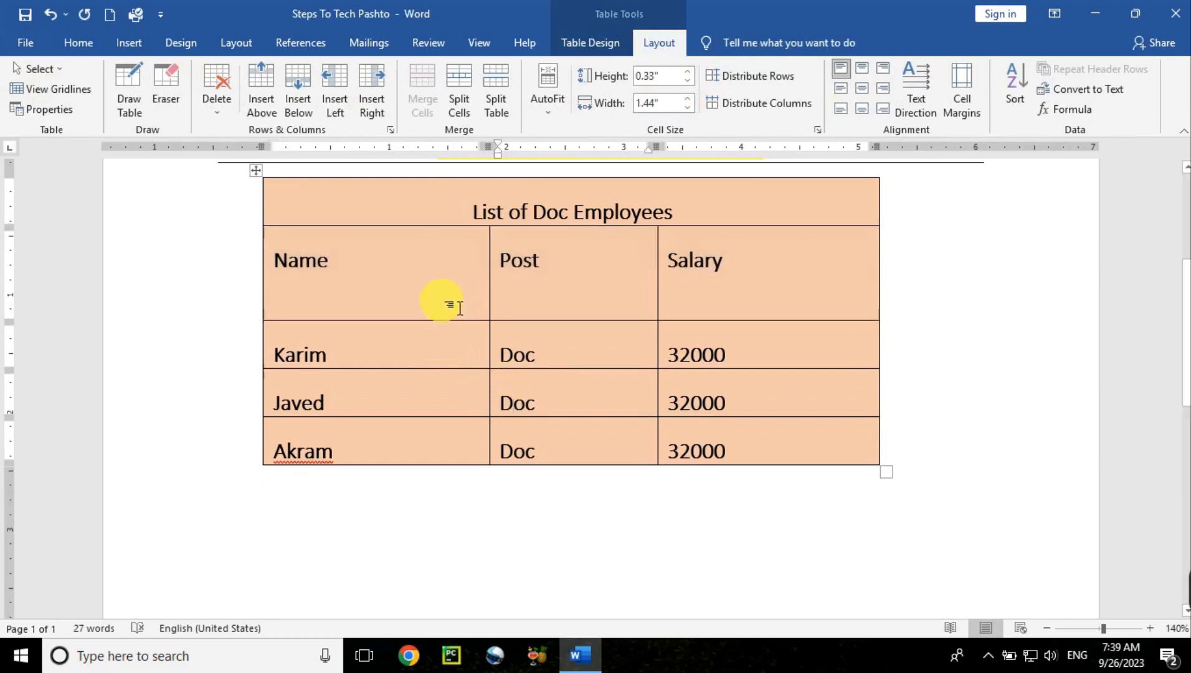
Increase the width of the Name column to 3.4".
left_click(438, 287)
left_click(686, 99)
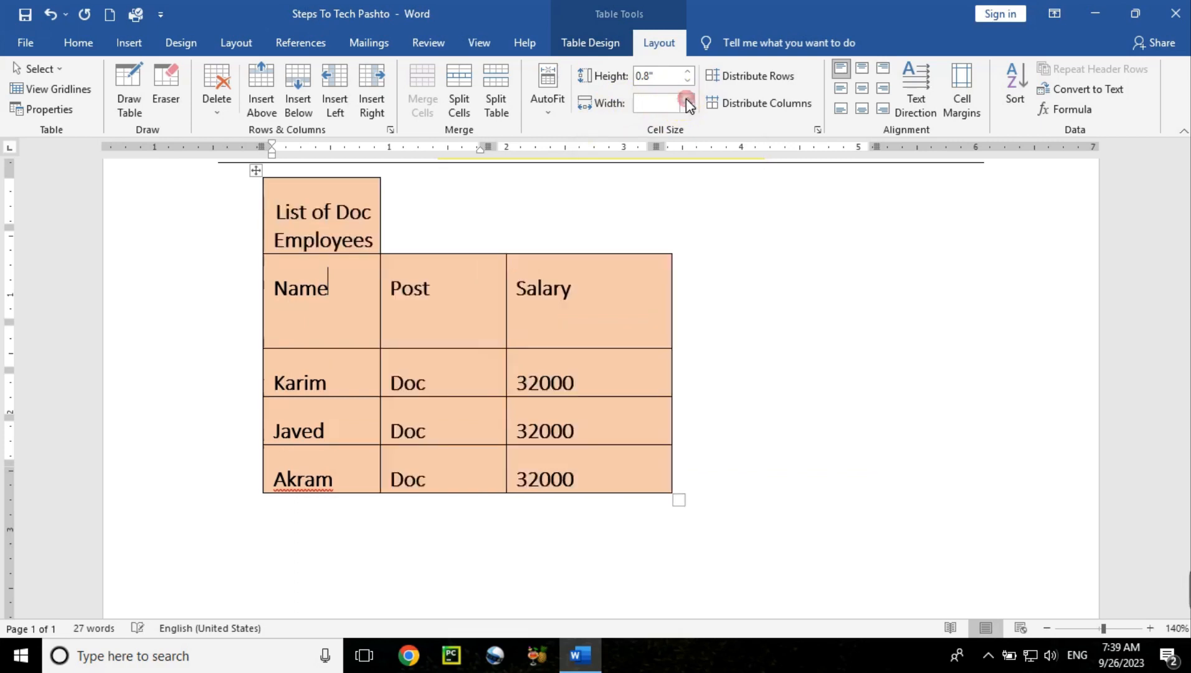
left_click(686, 98)
left_click(686, 98)
left_click(686, 97)
left_click_drag(686, 97, 685, 96)
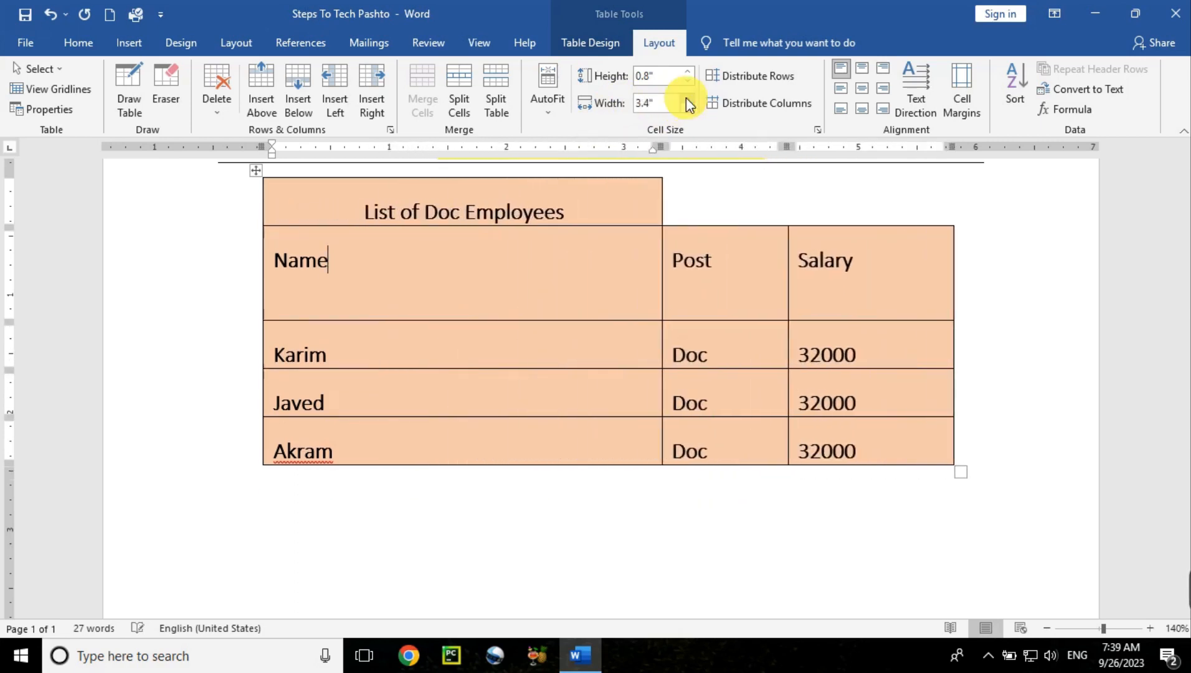
Undo all the Name column's width changes and the last height increase of the heading row.
key("ctrl+z")
key("ctrl+z")
key("ctrl+z")
key("ctrl+z")
key("ctrl+z")
key("ctrl+z")
key("ctrl+z")
key("ctrl+z")
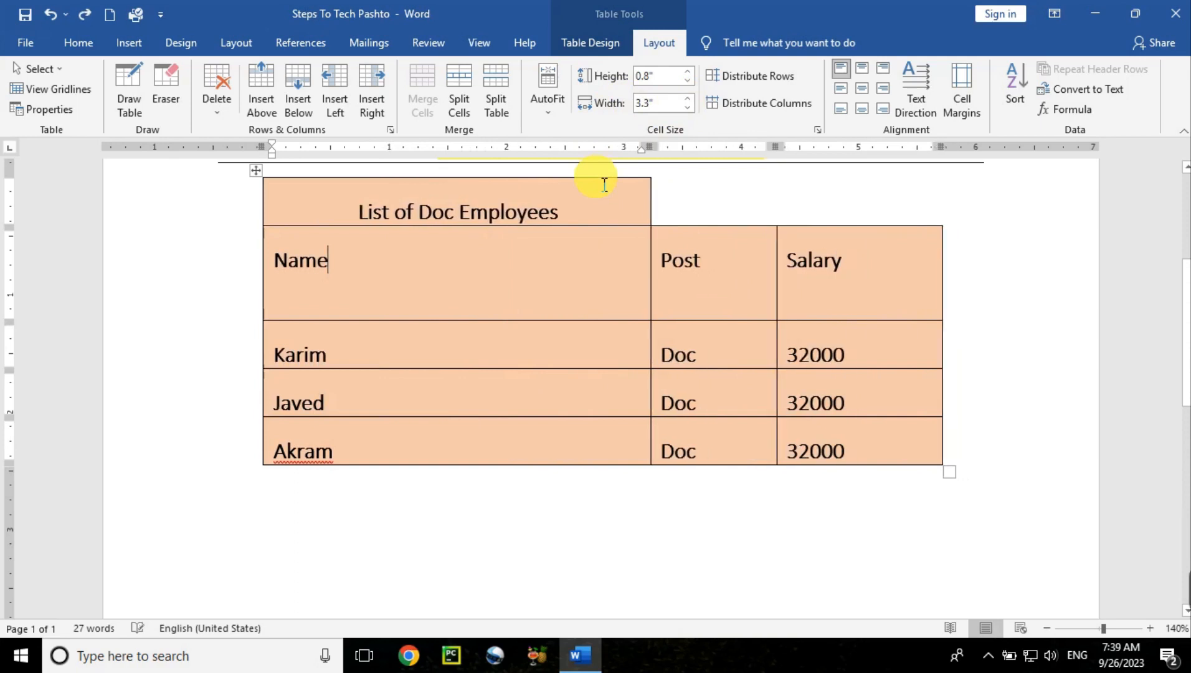
key("ctrl+z")
key("ctrl+z")
key("ctrl+z")
key("ctrl+z")
key("ctrl+z")
key("ctrl+z")
key("ctrl+z")
key("ctrl+z")
key("ctrl+z")
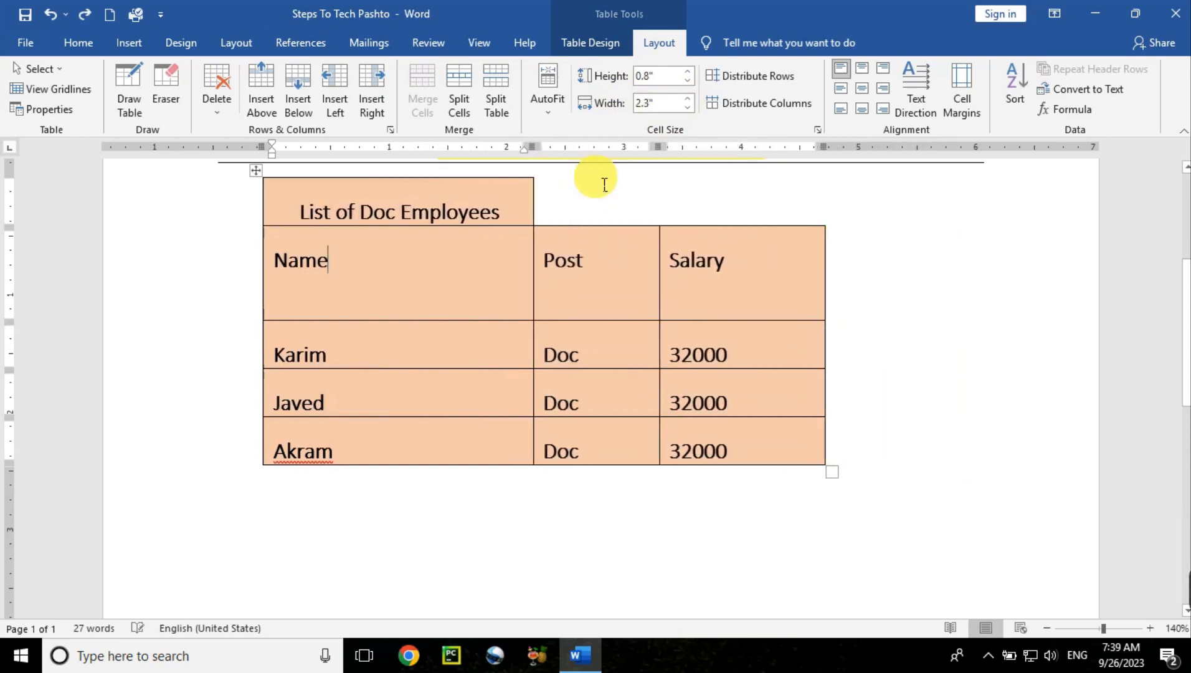
key("ctrl+z")
key("ctrl+z")
key("ctrl+z")
key("ctrl+z")
key("ctrl+z")
key("ctrl+z")
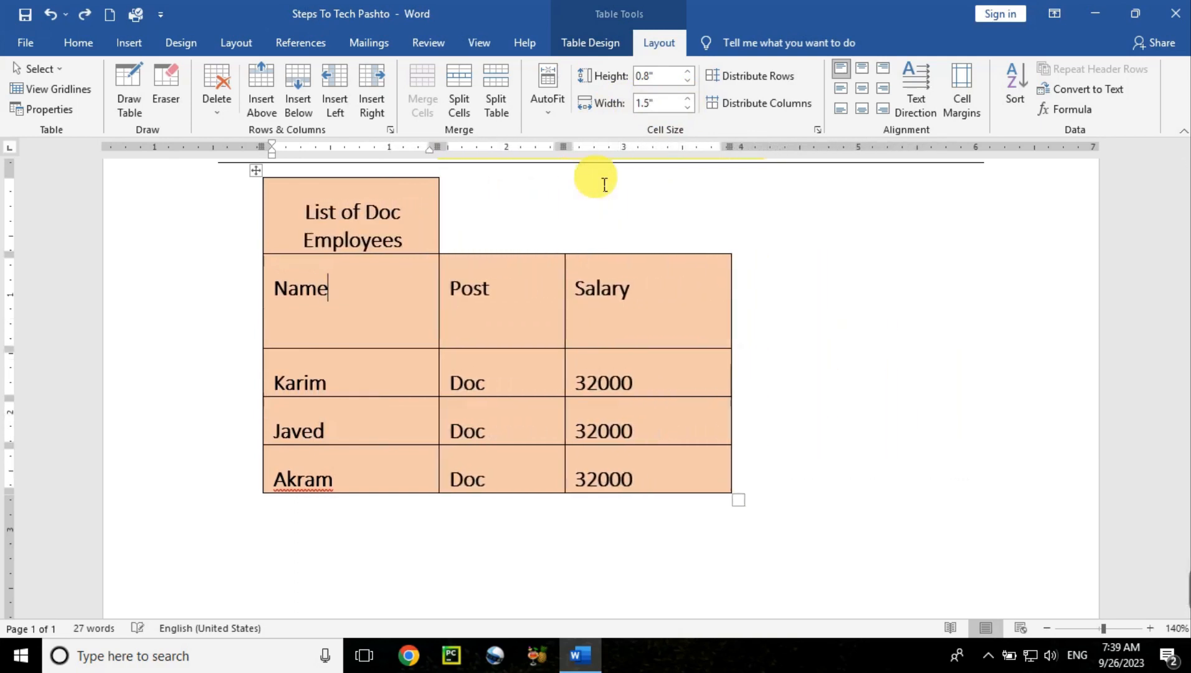
key("ctrl+z")
key("ctrl+z")
key("ctrl+z")
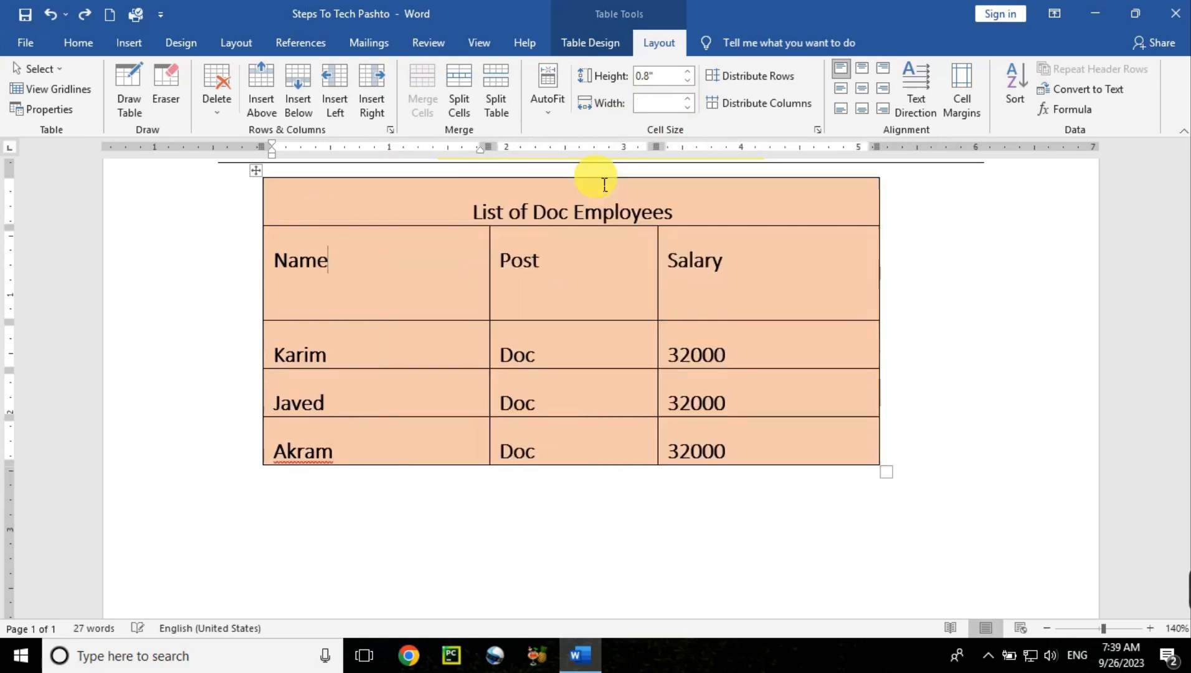
Select the first employee row below the column headings and increase its height to 1.1".
left_click(646, 321)
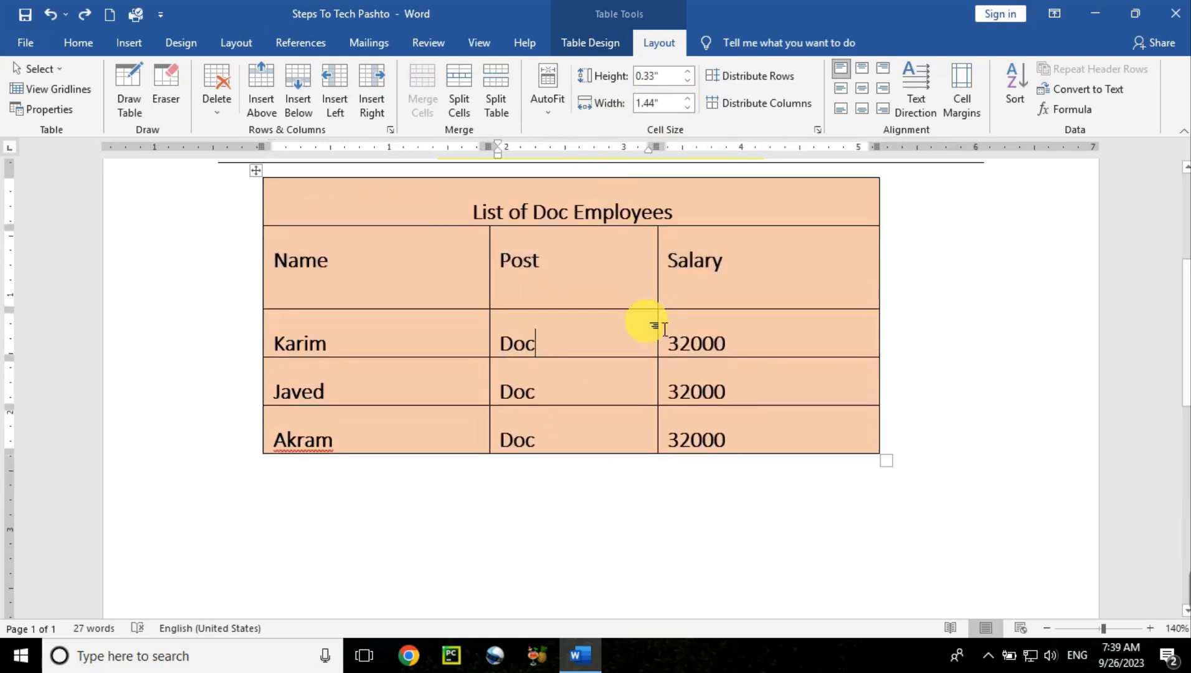
left_click_drag(418, 347, 630, 348)
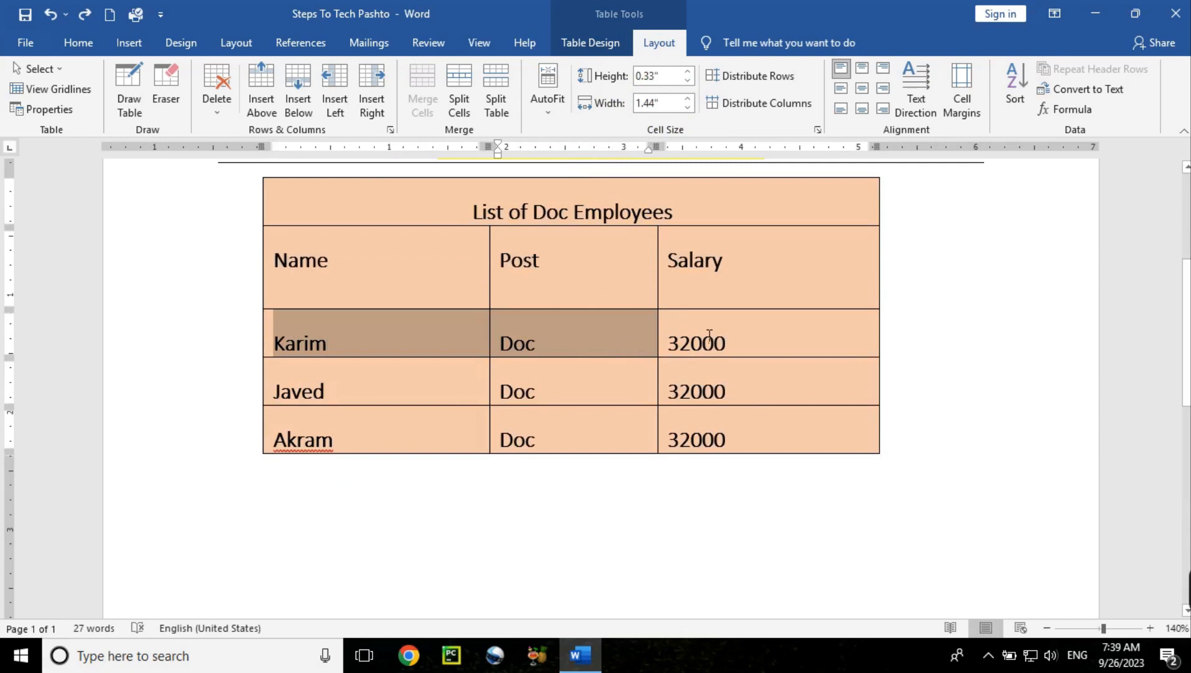
left_click_drag(710, 336, 716, 339)
left_click(688, 71)
left_click(688, 71)
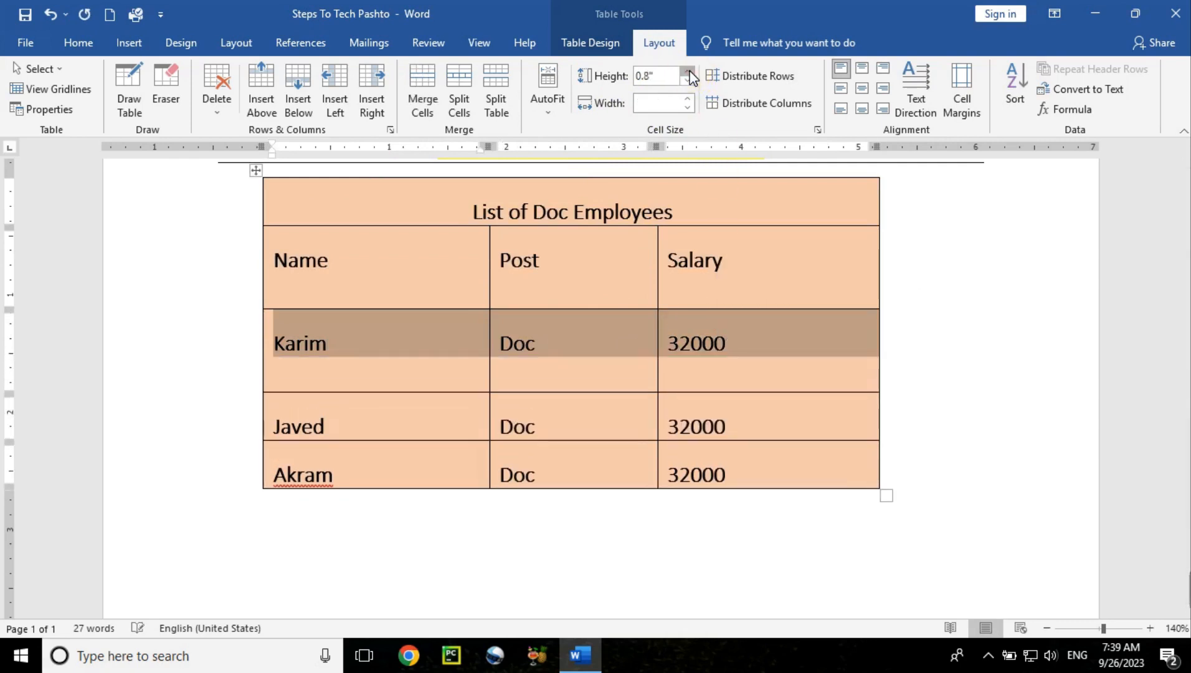
left_click(688, 73)
left_click(688, 72)
left_click(689, 73)
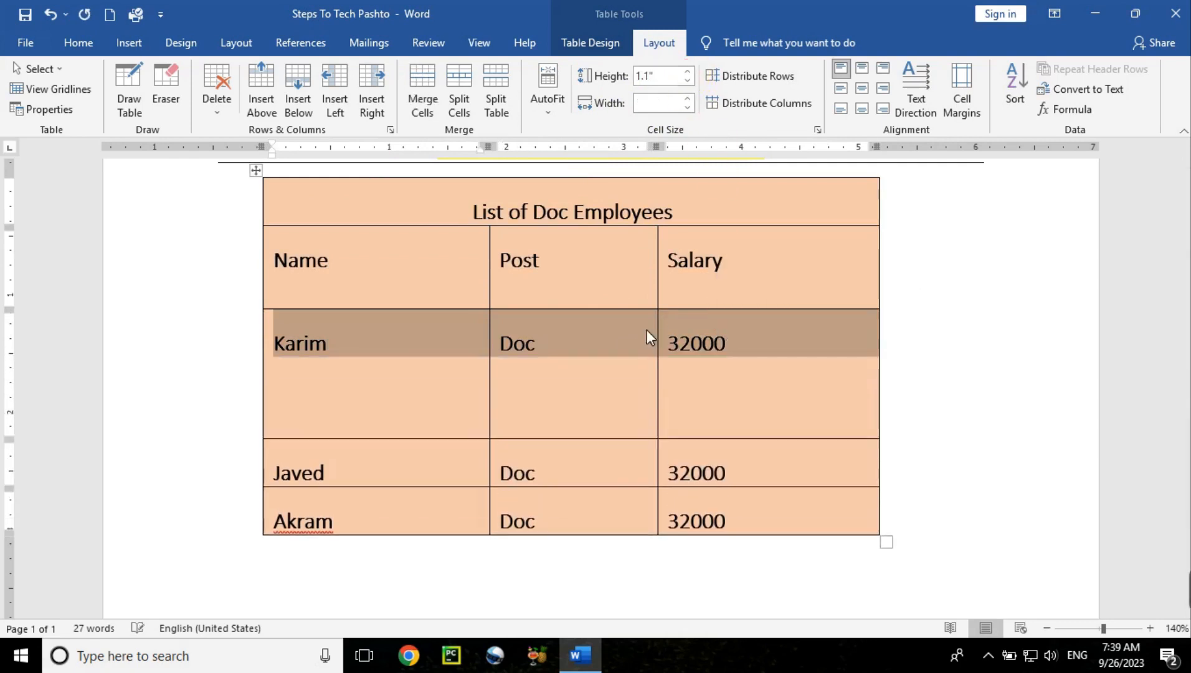
left_click(569, 418)
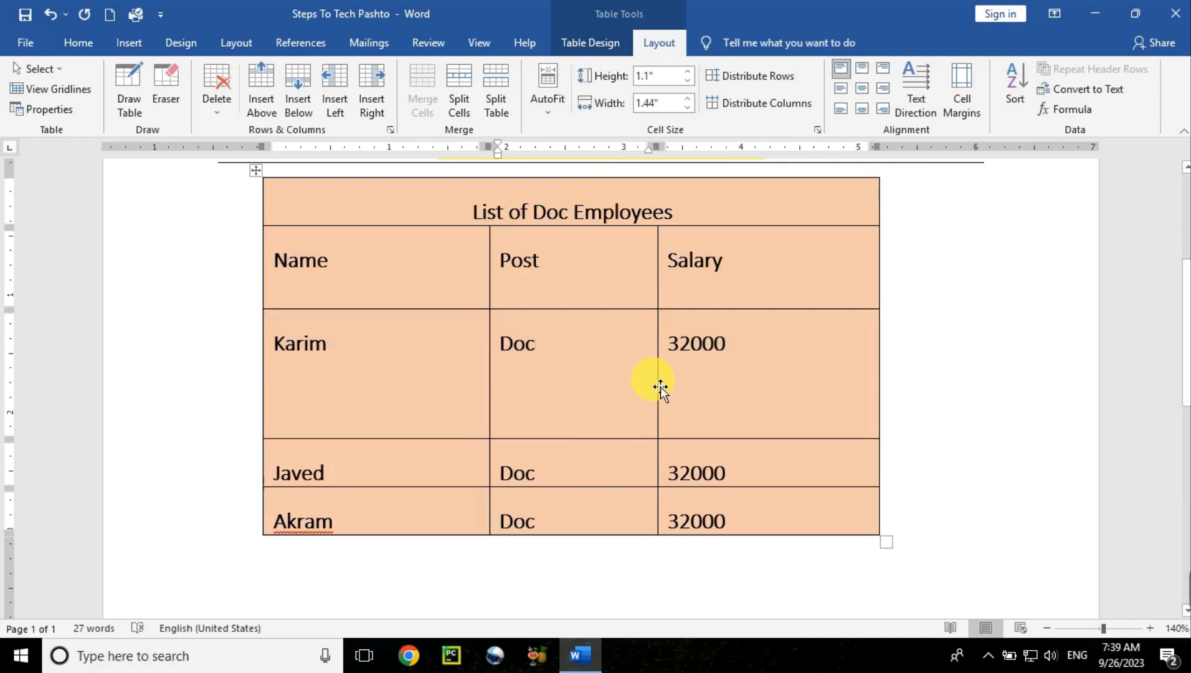
Select the whole List of Doc Employees table and distribute its rows to equal heights.
left_click(262, 180)
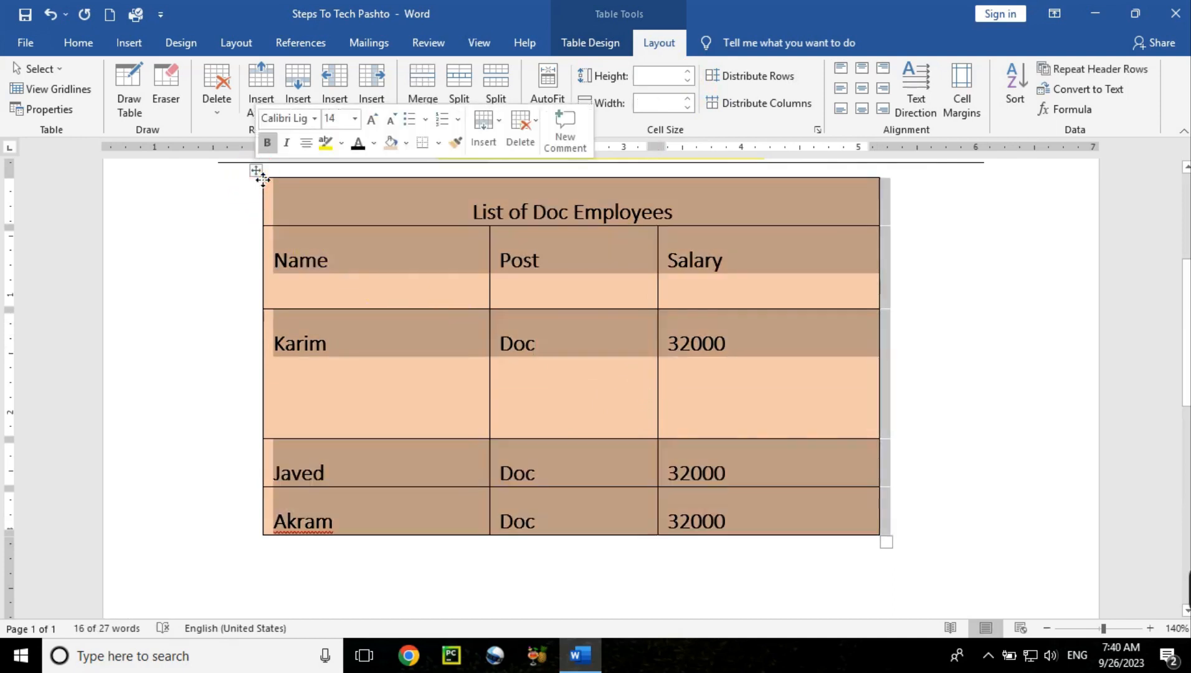
left_click(735, 89)
left_click(567, 383)
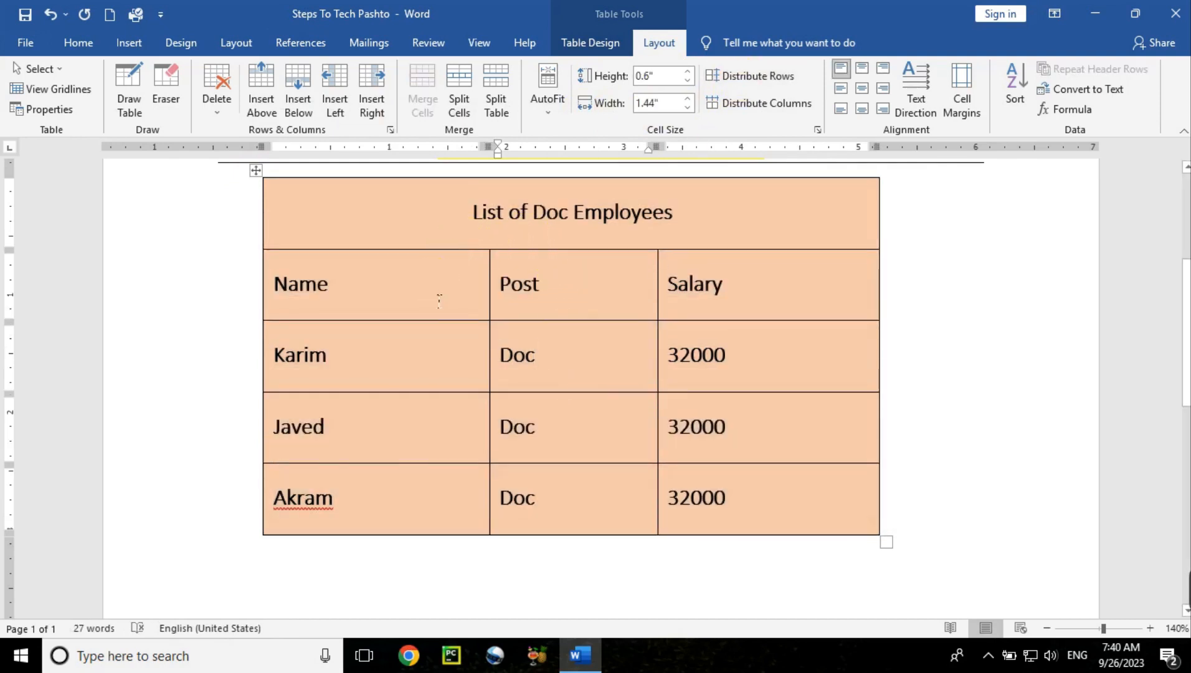
left_click_drag(439, 301, 427, 348)
left_click(427, 349)
left_click(424, 434)
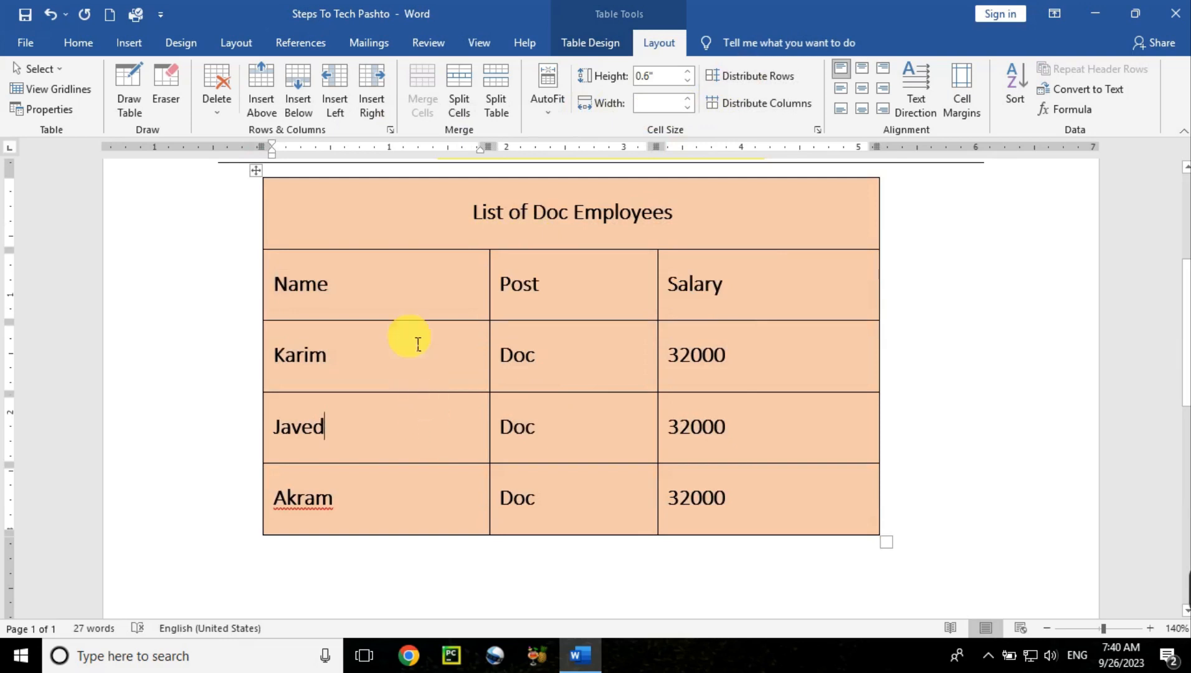
left_click_drag(449, 286, 291, 300)
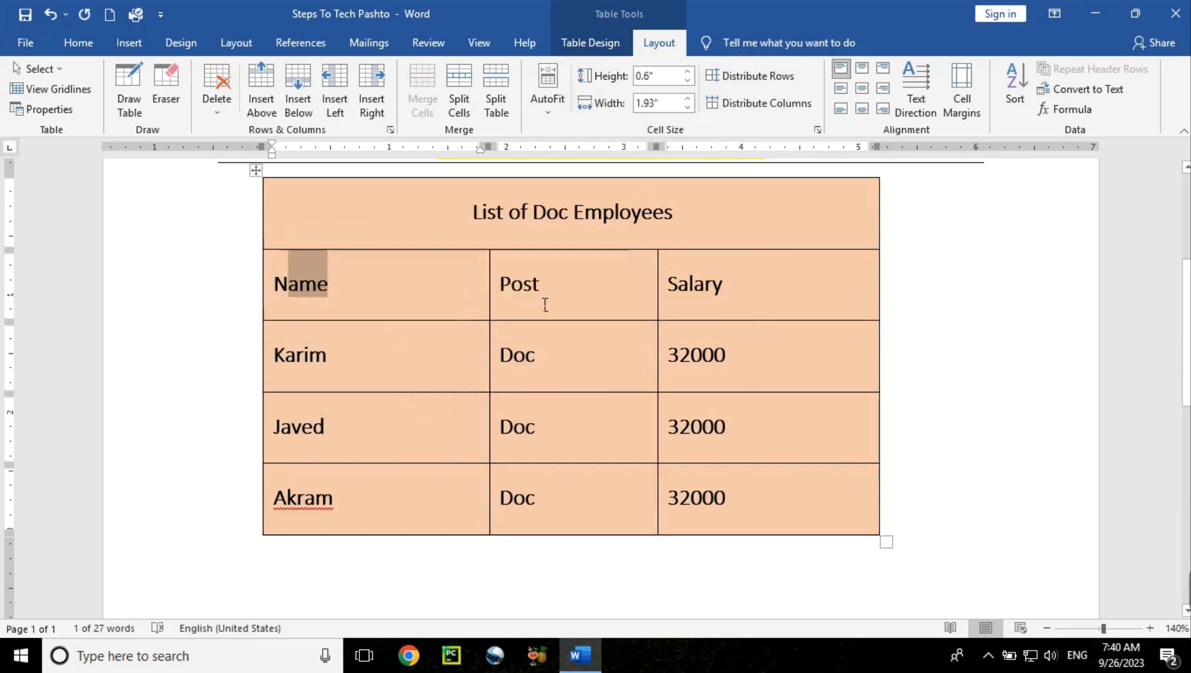
Move the border between the Post and Salary columns to widen the Salary column to 2.38".
left_click(546, 303)
left_click(740, 284)
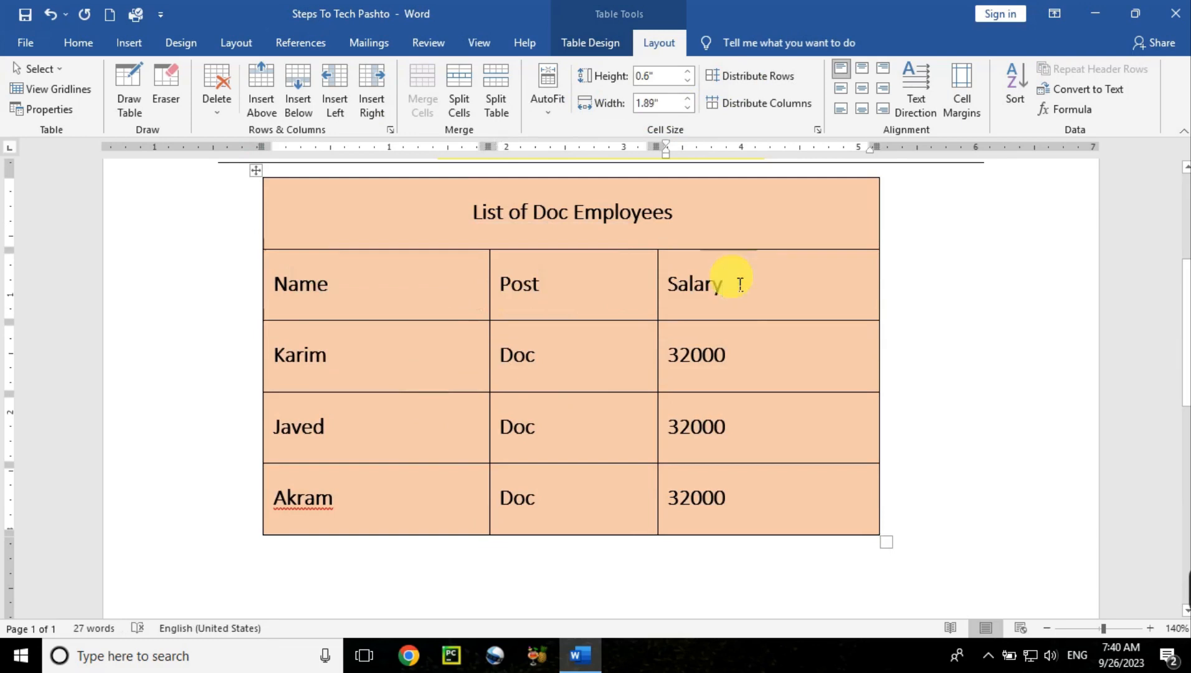
left_click_drag(660, 281, 601, 280)
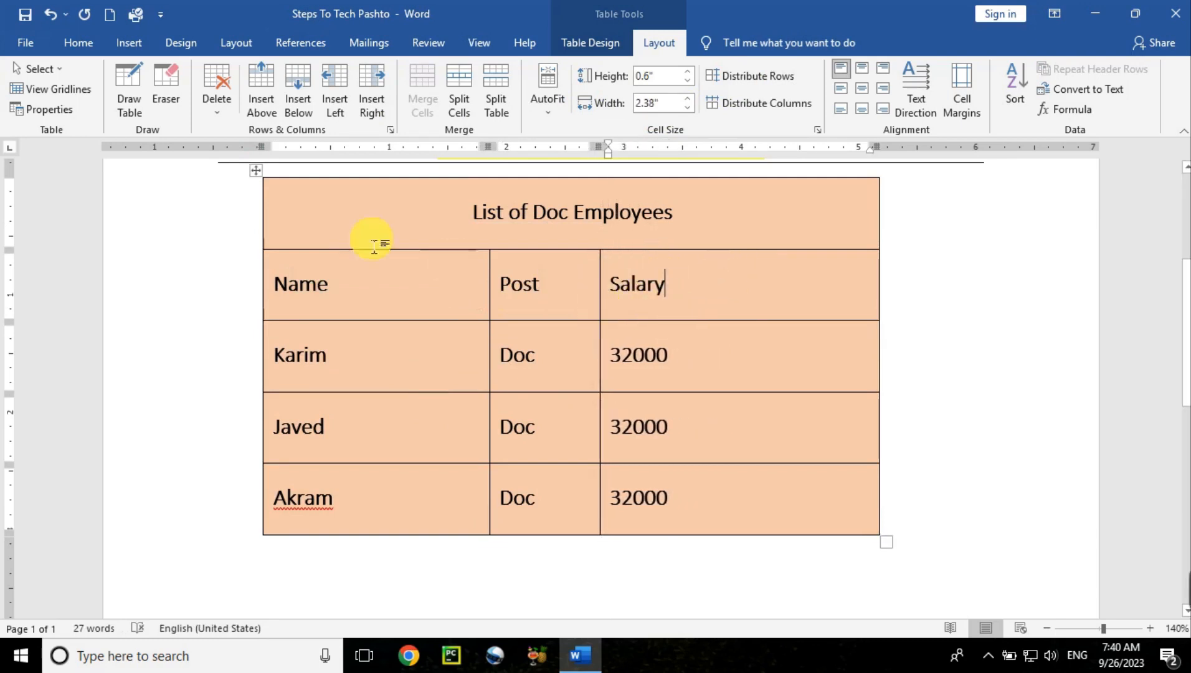
Select the whole List of Doc Employees table and distribute its columns to equal widths.
left_click(256, 170)
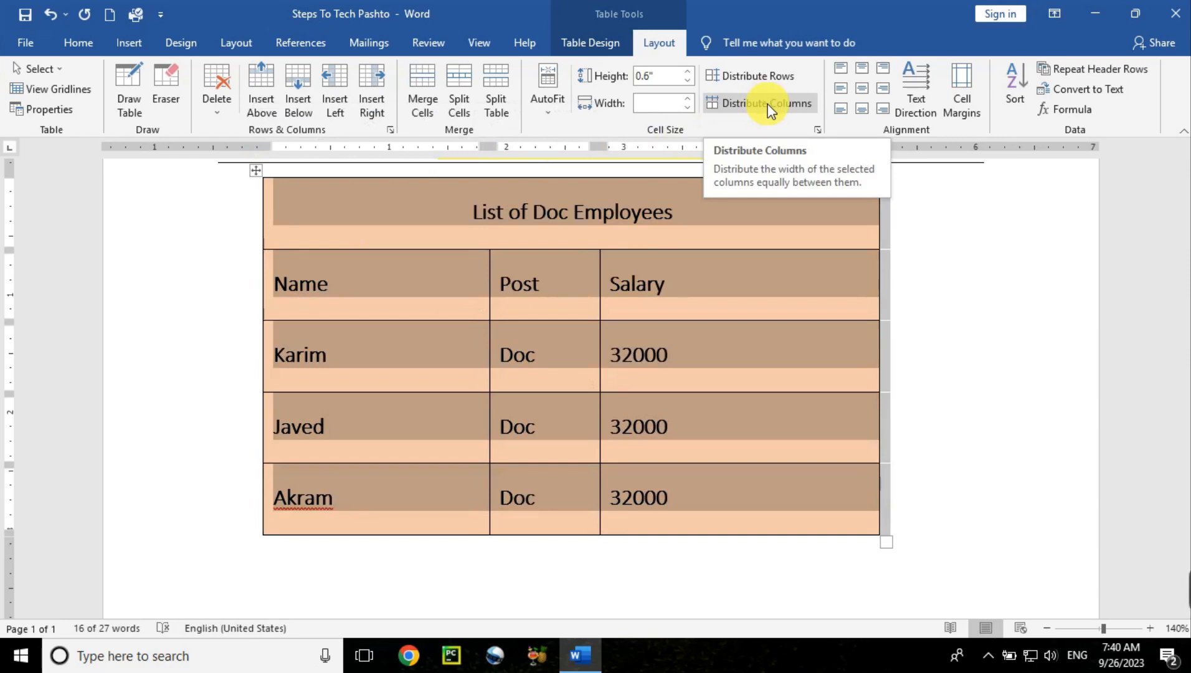
left_click(771, 109)
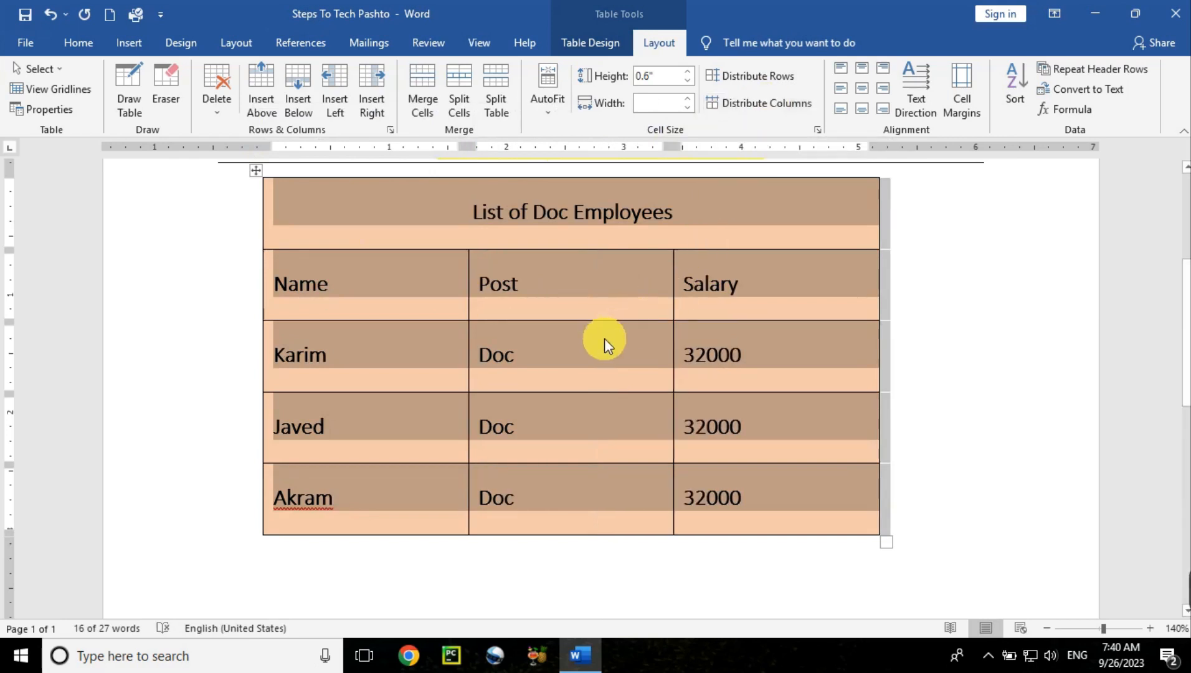
left_click(604, 339)
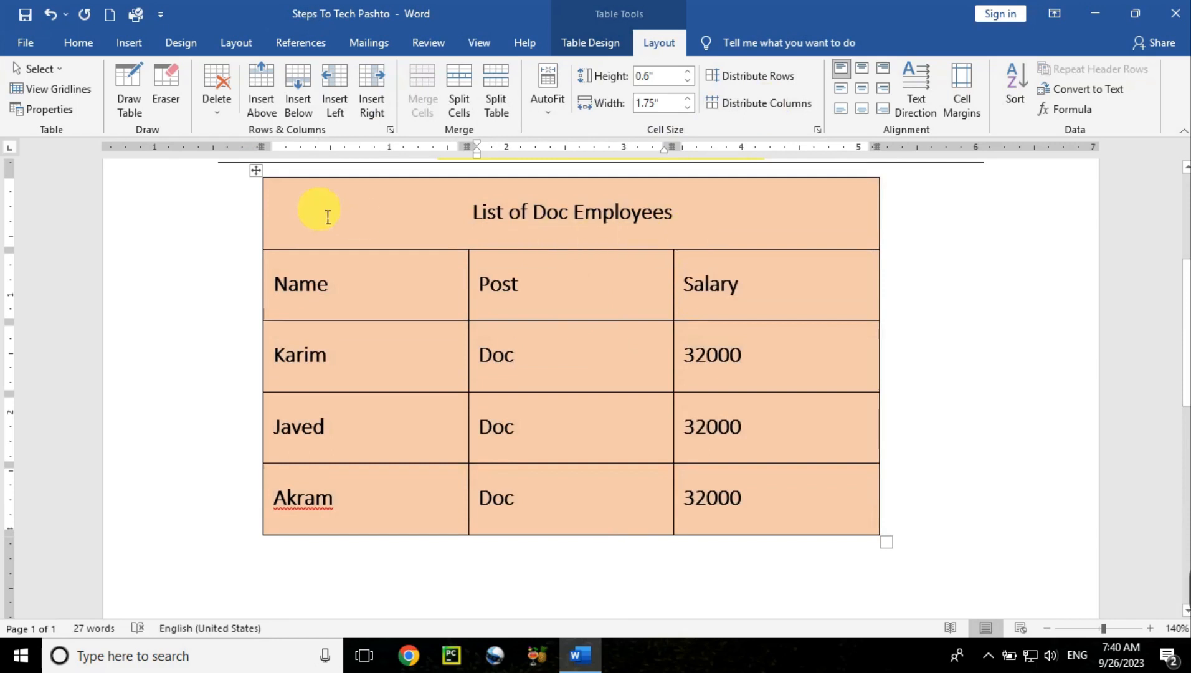
Select the whole table and try several left, centre and bottom cell alignments, finishing with Align Top Right.
left_click(255, 170)
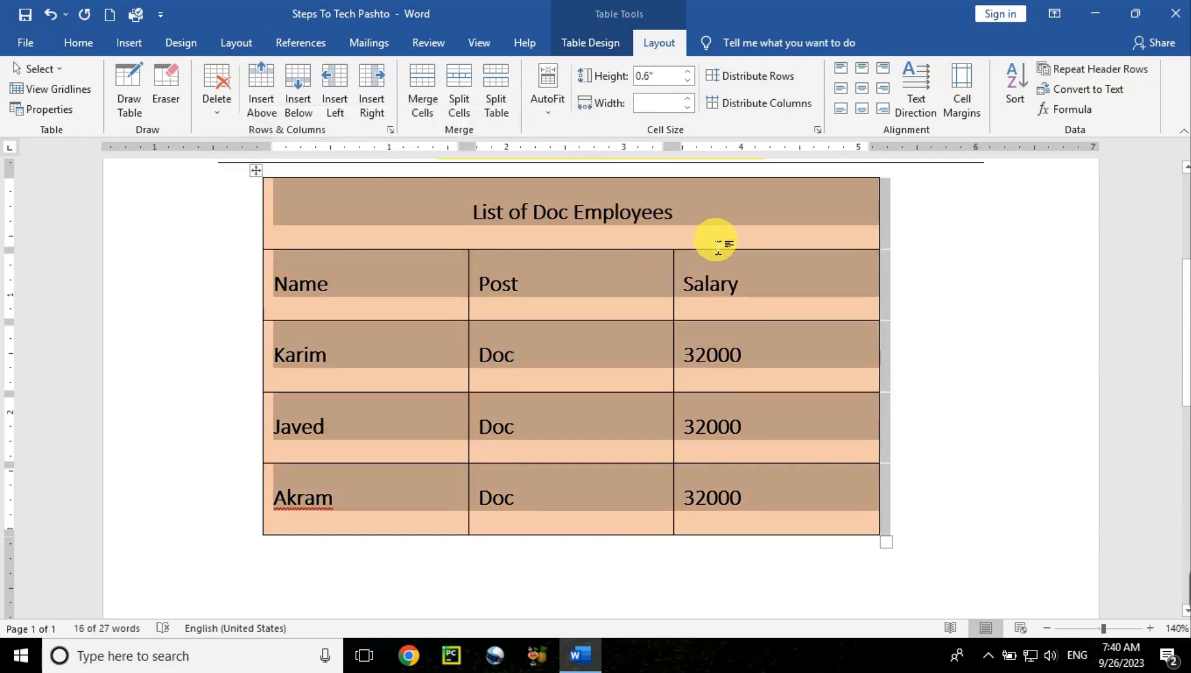
left_click(841, 69)
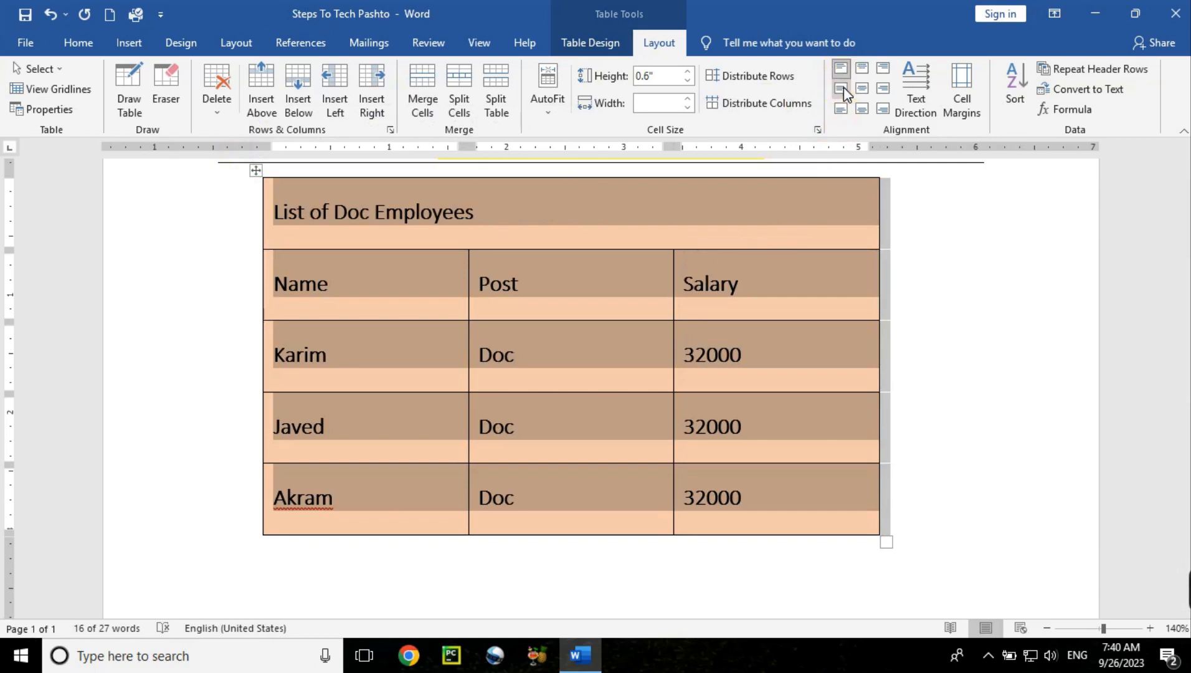
left_click(842, 88)
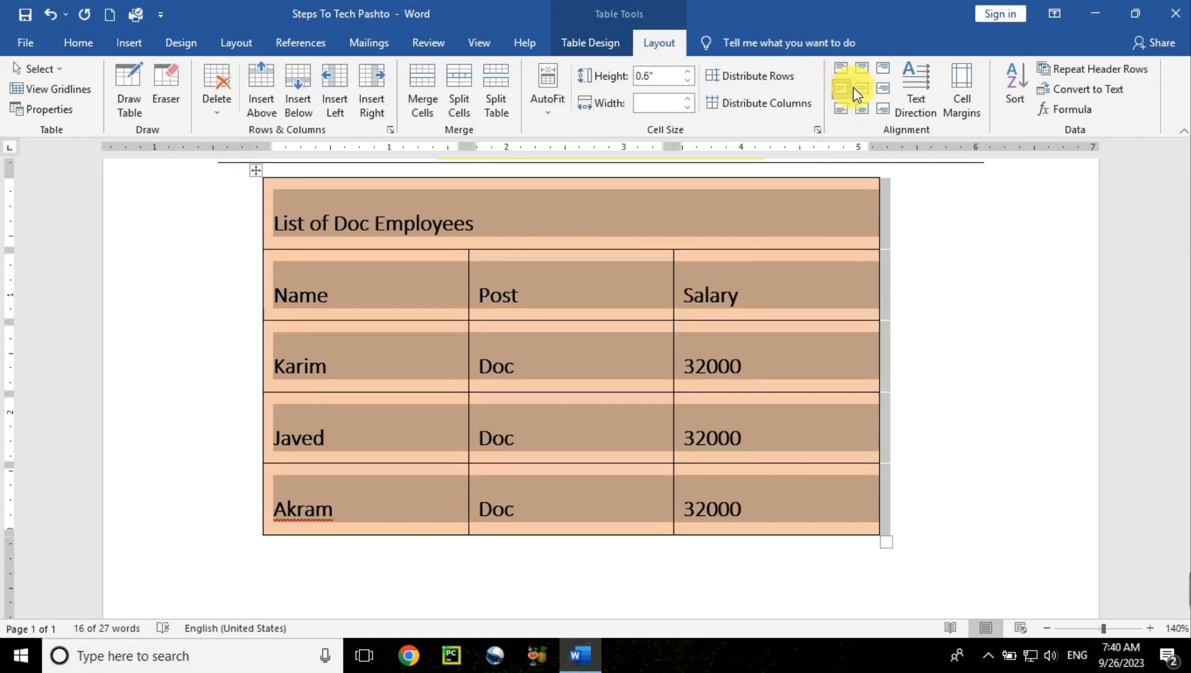
left_click(863, 89)
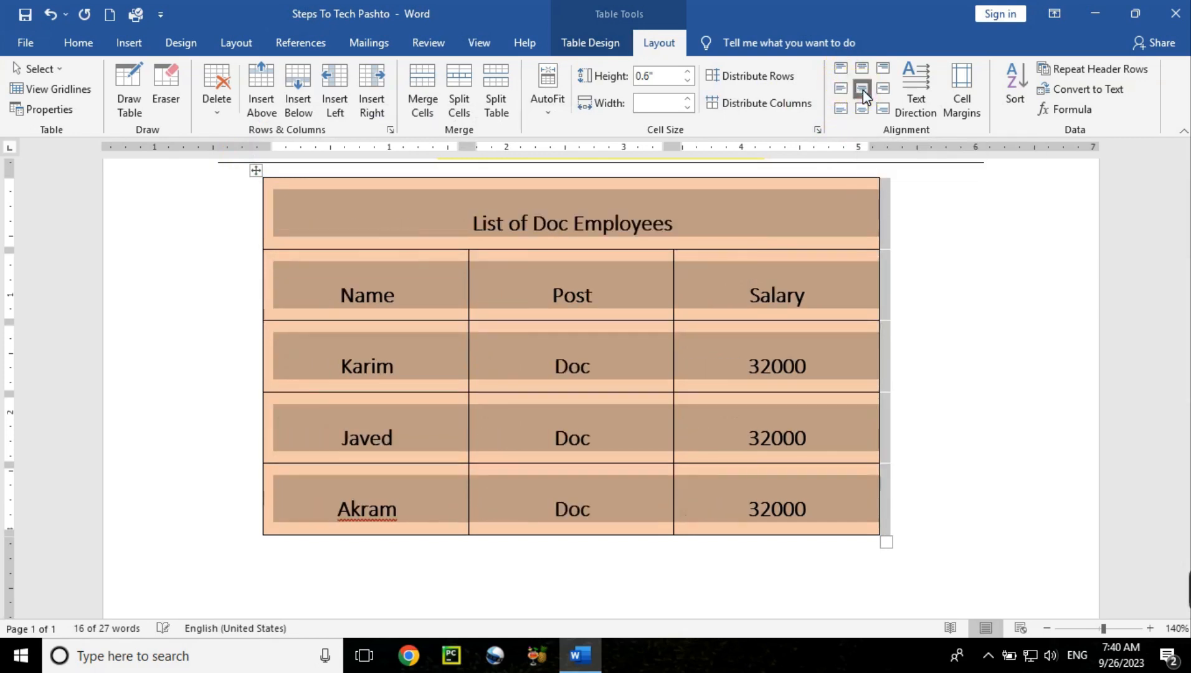
left_click(862, 108)
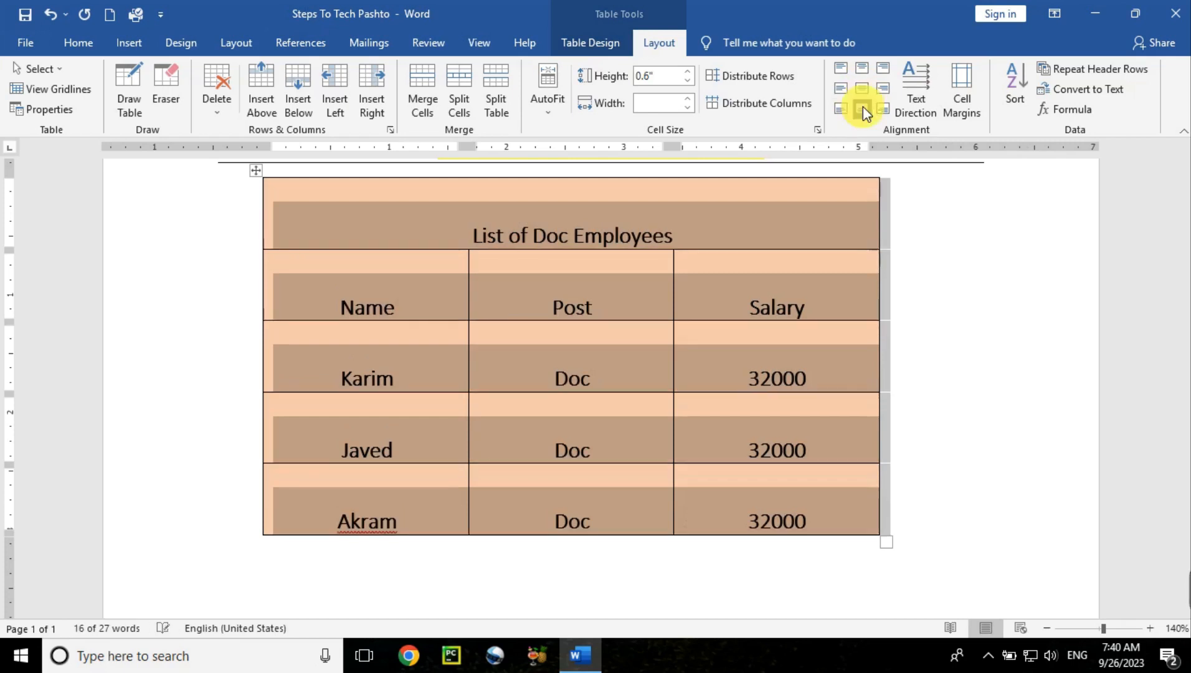
left_click(880, 111)
left_click(885, 67)
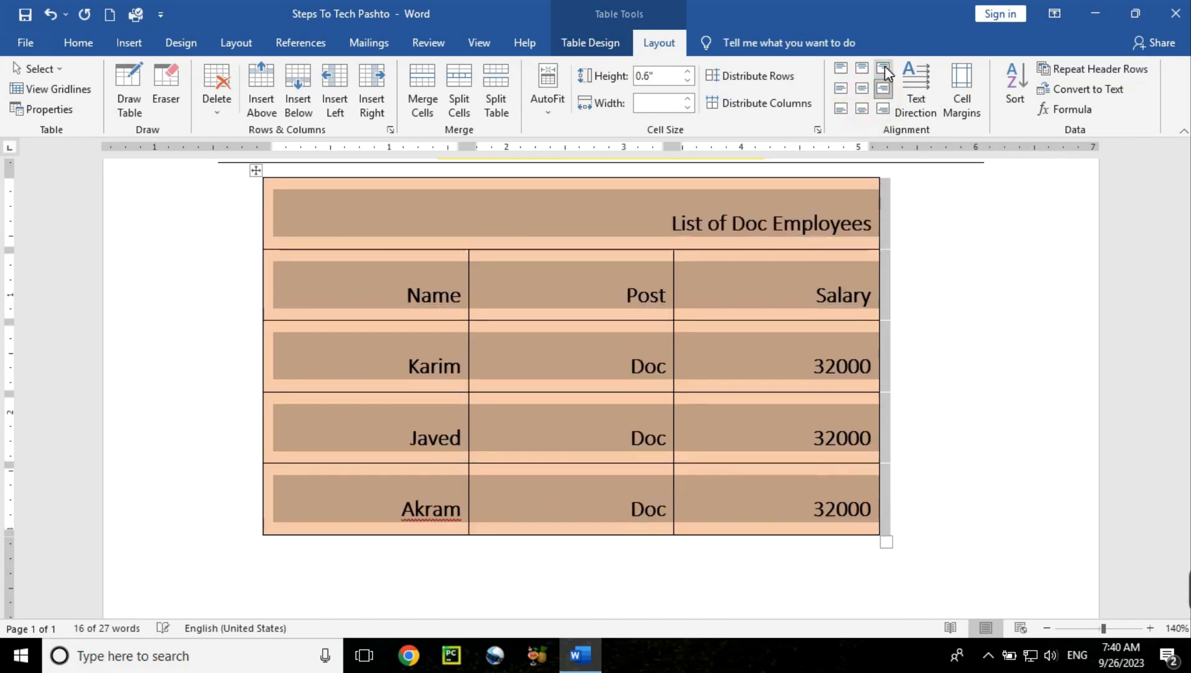
Cycle the text direction of the whole table through the vertical orientations and back to horizontal.
left_click(920, 104)
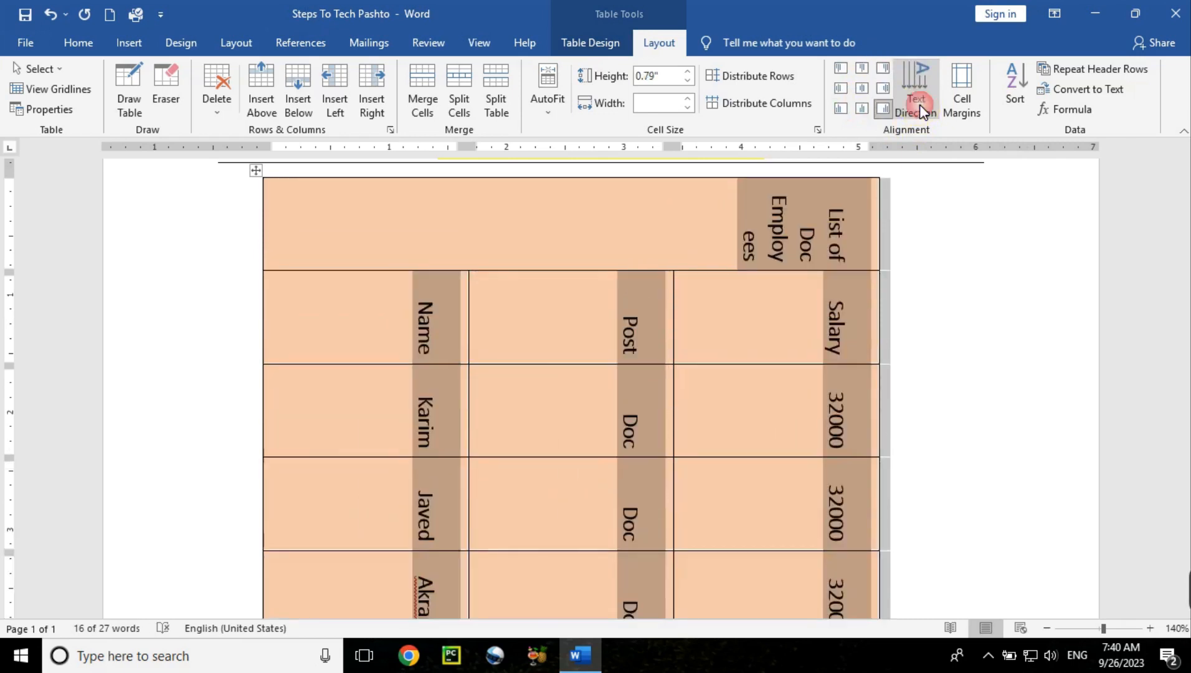
left_click(920, 104)
left_click(920, 104)
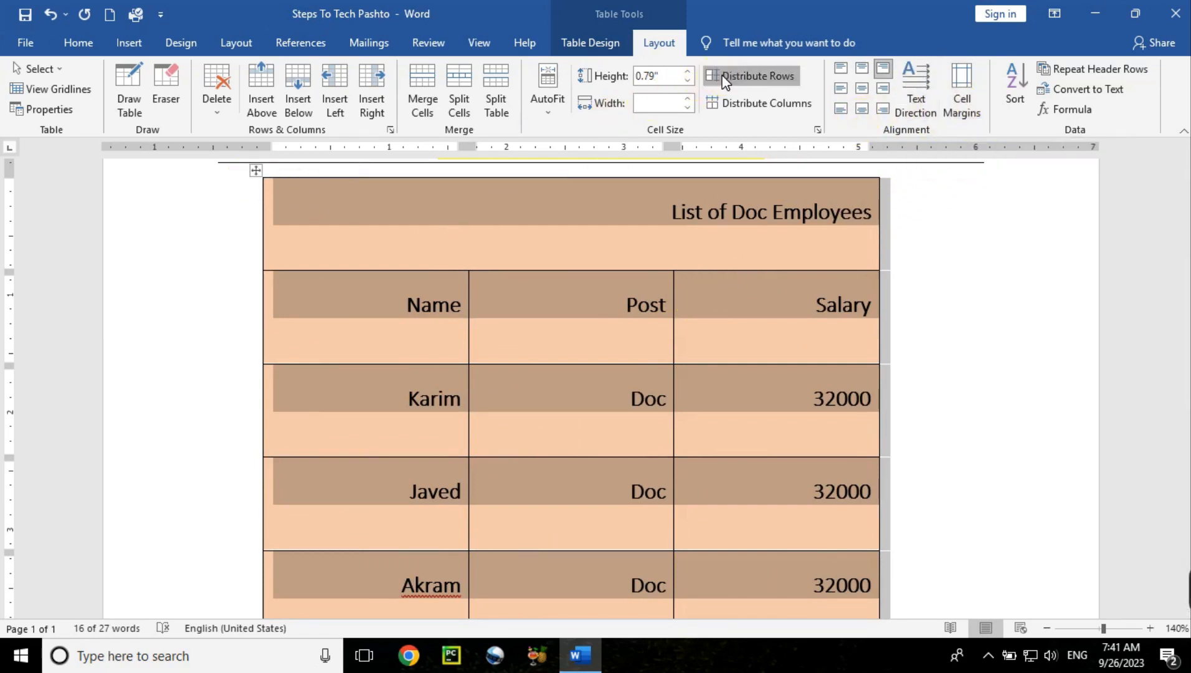
Select the List of Doc Employees title text and set the table's default top cell margin to 0.1".
left_click(580, 247)
left_click_drag(660, 212, 852, 221)
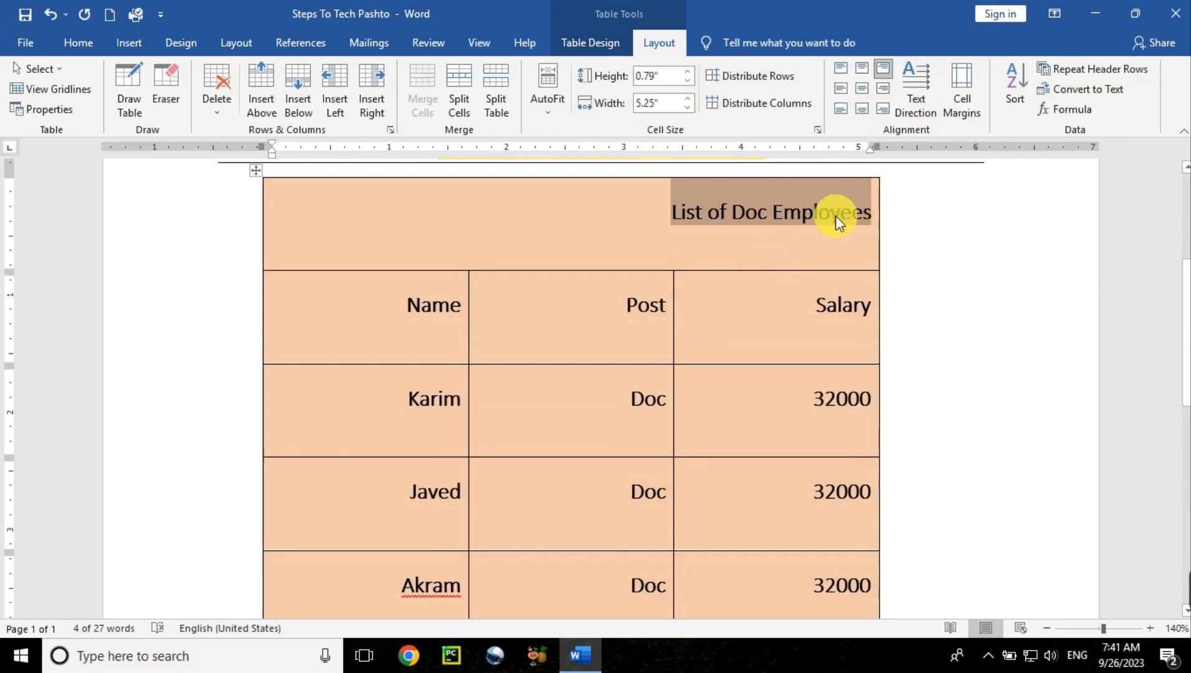
left_click(961, 107)
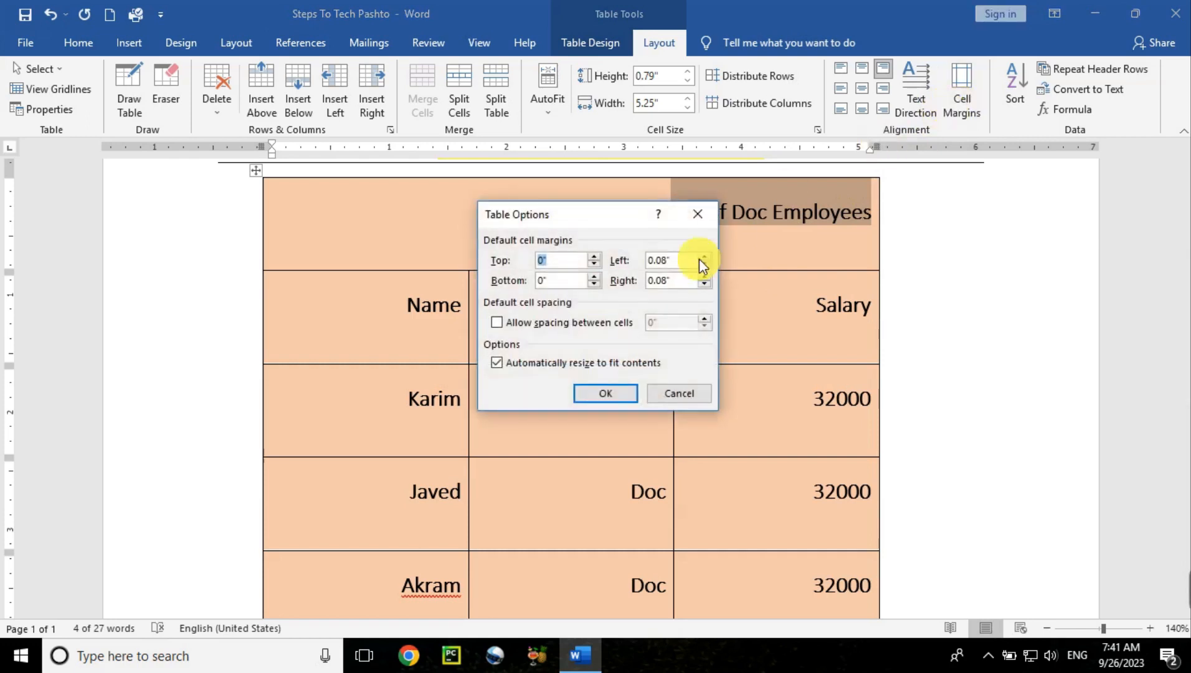
left_click(595, 258)
left_click(595, 257)
Raise the default left cell margin beyond 0.18", then reduce it to 0.1".
left_click(705, 257)
left_click(705, 258)
left_click(704, 257)
left_click(705, 257)
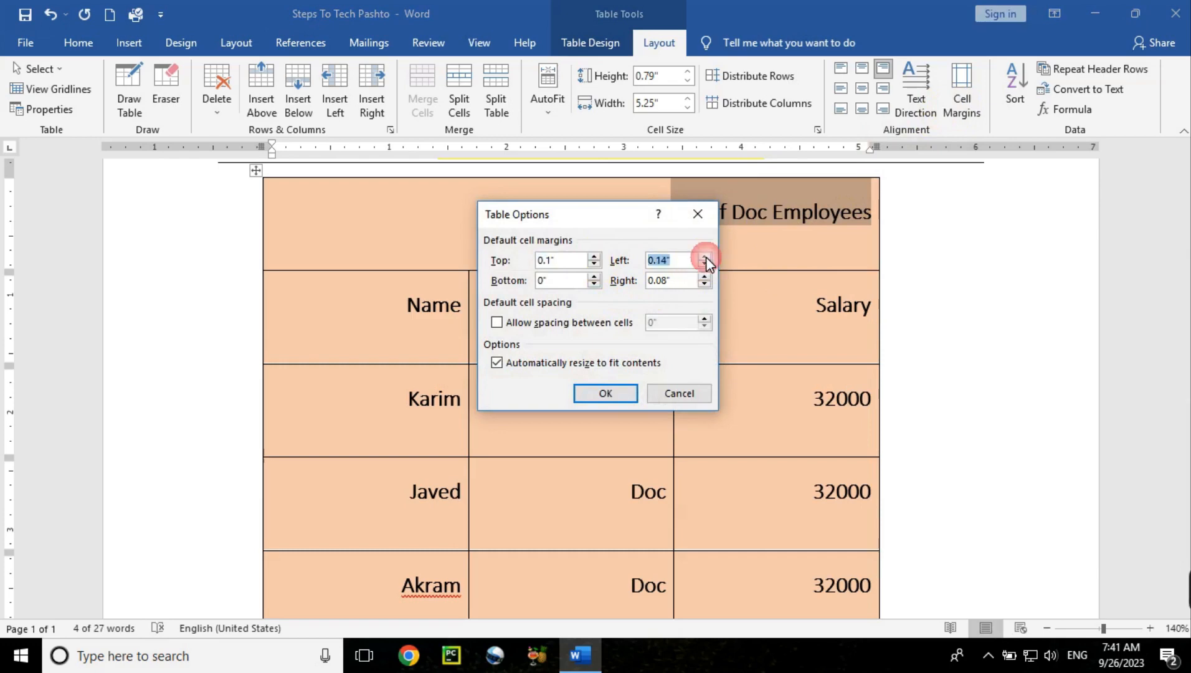
left_click(705, 257)
left_click(705, 257)
left_click(704, 257)
left_click(705, 264)
left_click(705, 264)
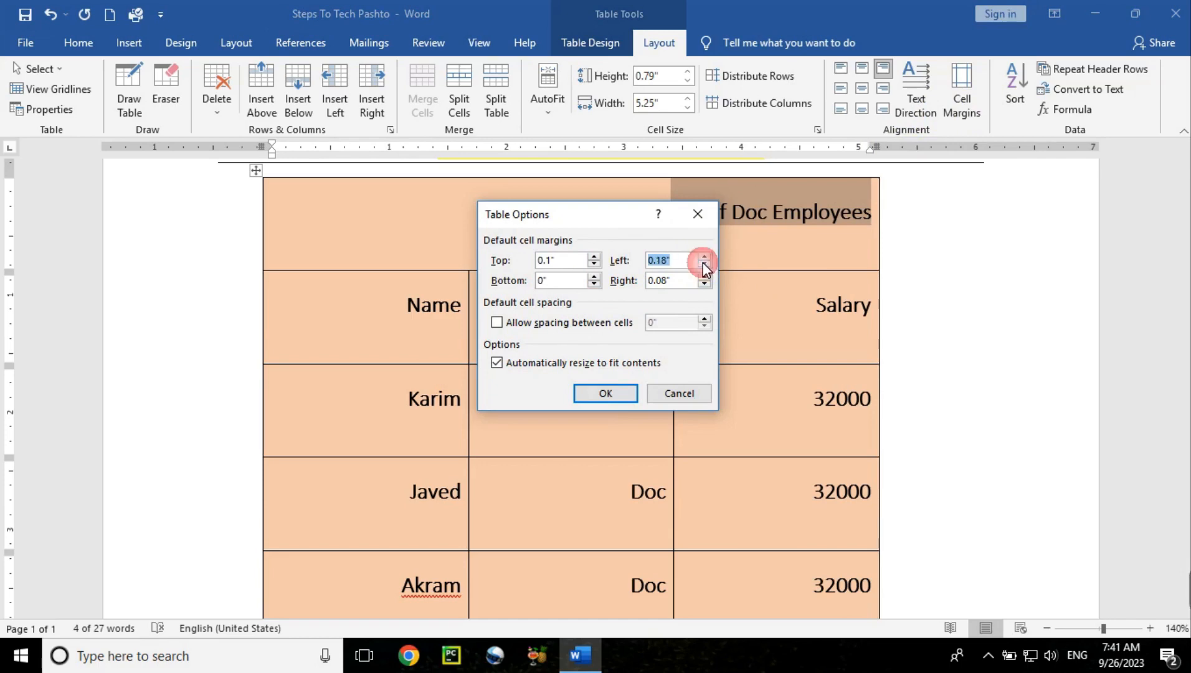
left_click(704, 264)
left_click(705, 264)
left_click(703, 263)
left_click(704, 265)
left_click(704, 265)
Set the table's default bottom cell margin to 0.1".
left_click(595, 277)
left_click(595, 277)
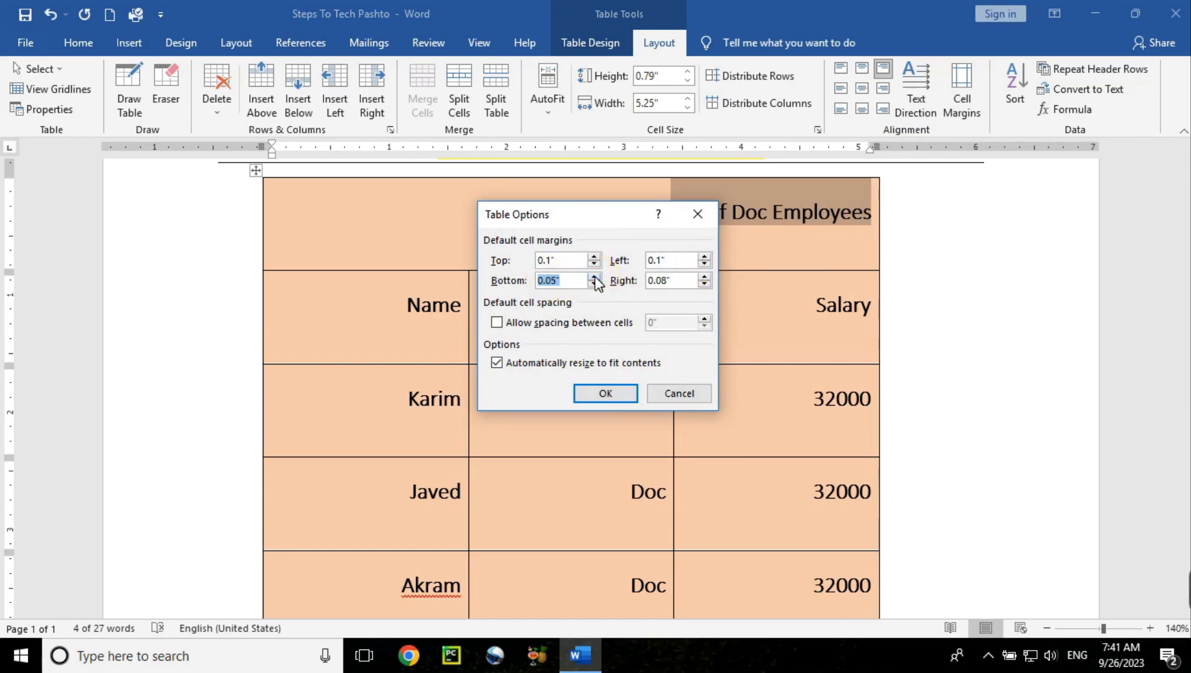
left_click(595, 278)
left_click(594, 277)
left_click(595, 278)
left_click(595, 283)
left_click(595, 284)
Set the default right cell margin to 0.1", apply the cell margins to the table and deselect the title.
left_click(705, 277)
left_click(705, 276)
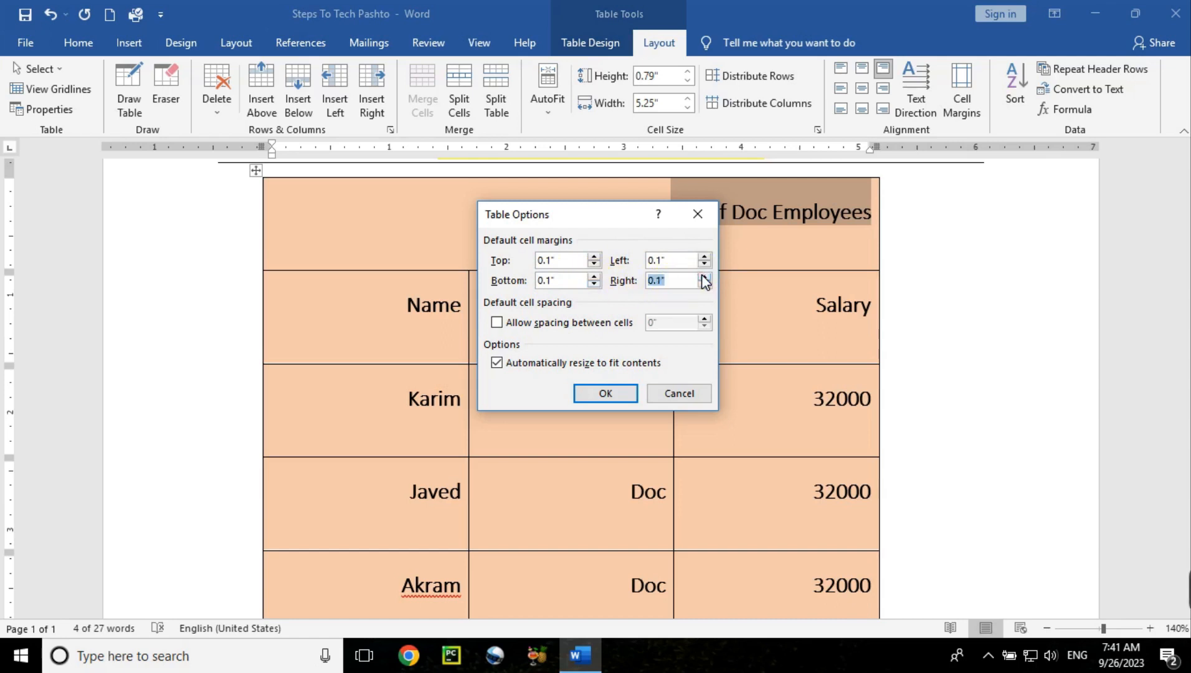
left_click(606, 393)
left_click(733, 252)
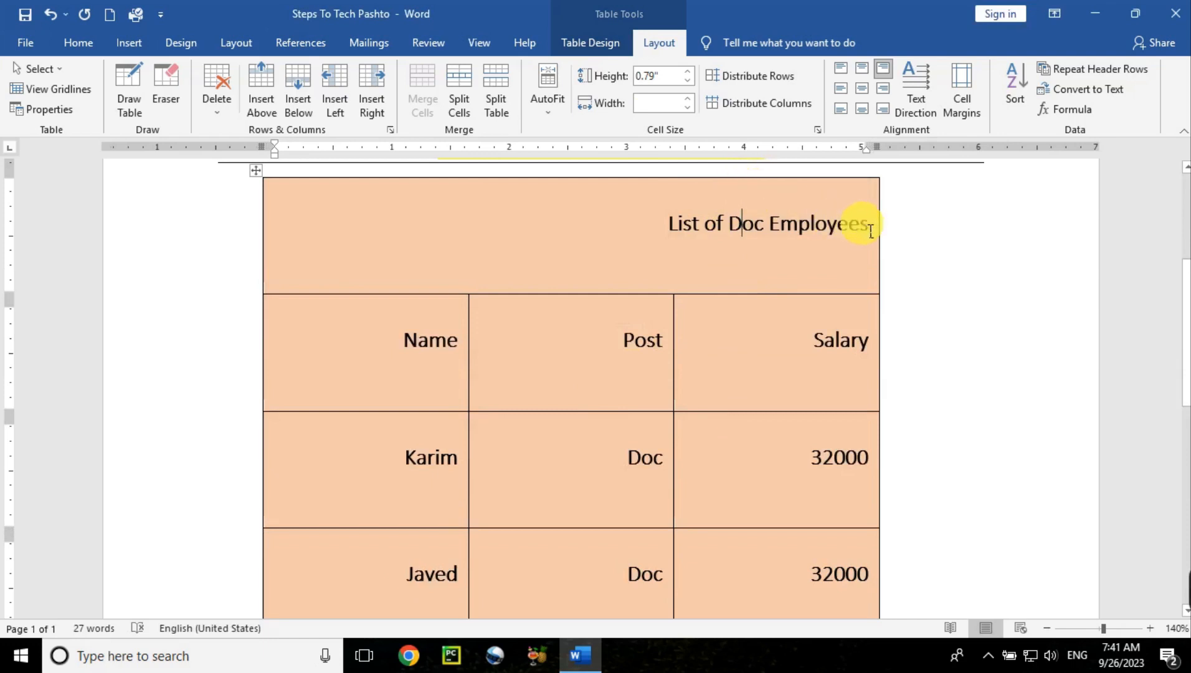
left_click(660, 239)
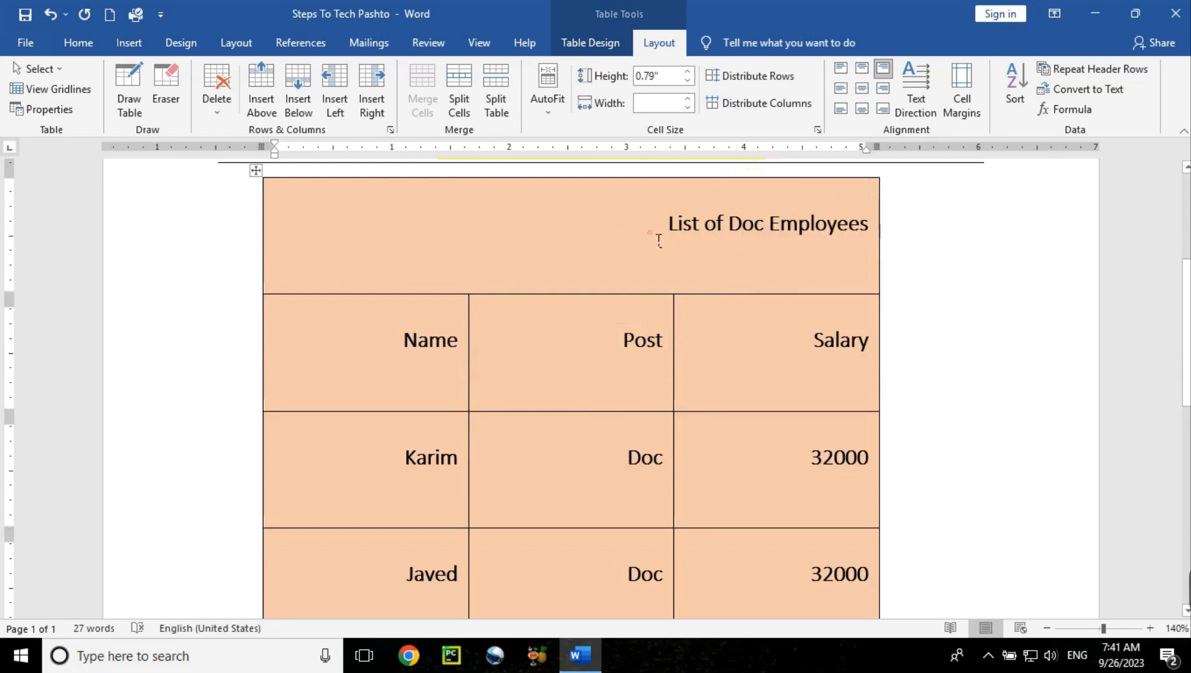
left_click(761, 268)
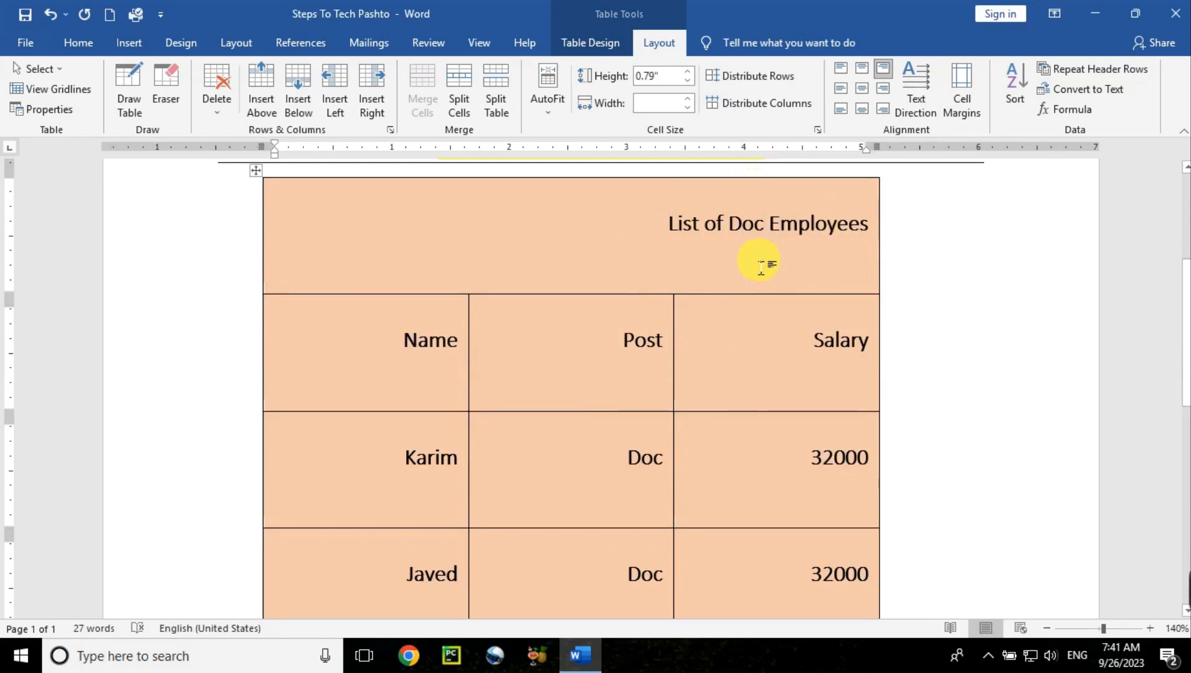